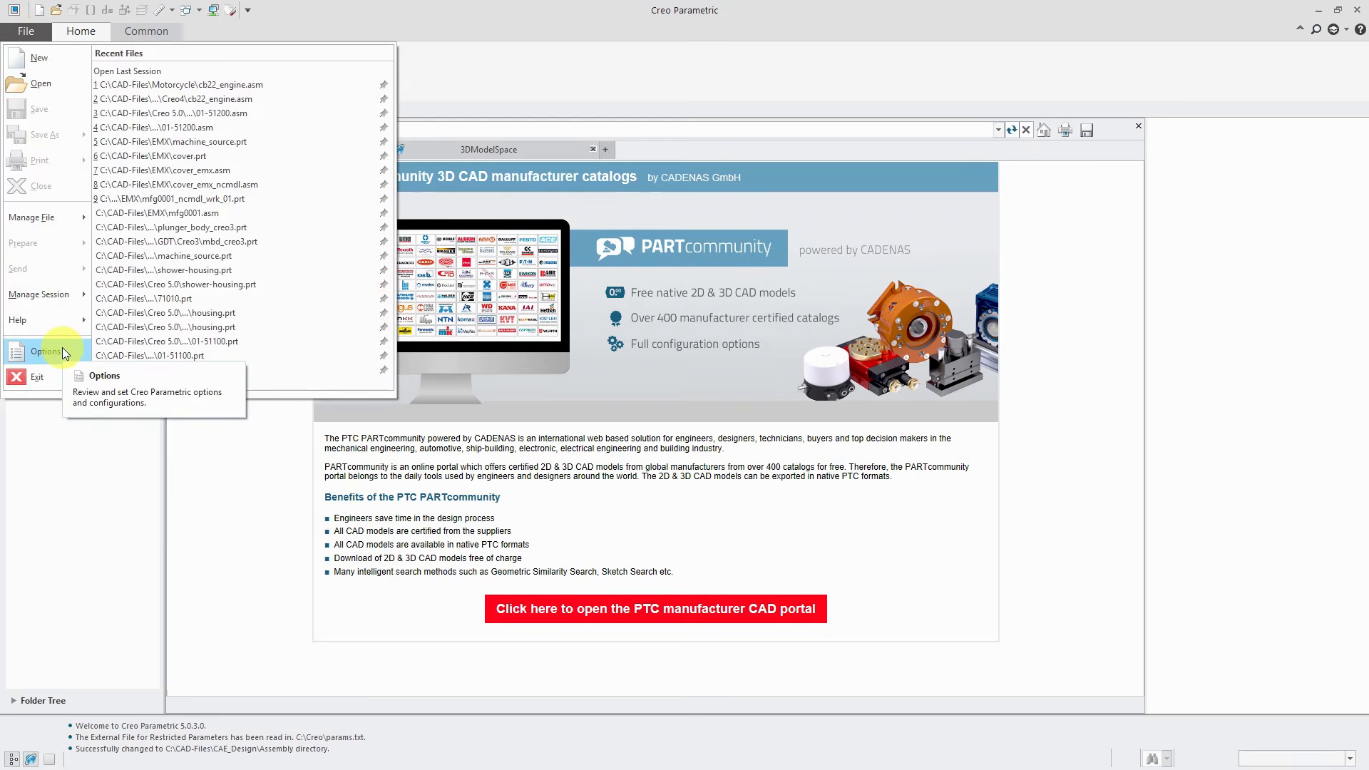
Review the comp_assemble_start and create_temp_interfaces settings in the configuration editor.
left_click(403, 429)
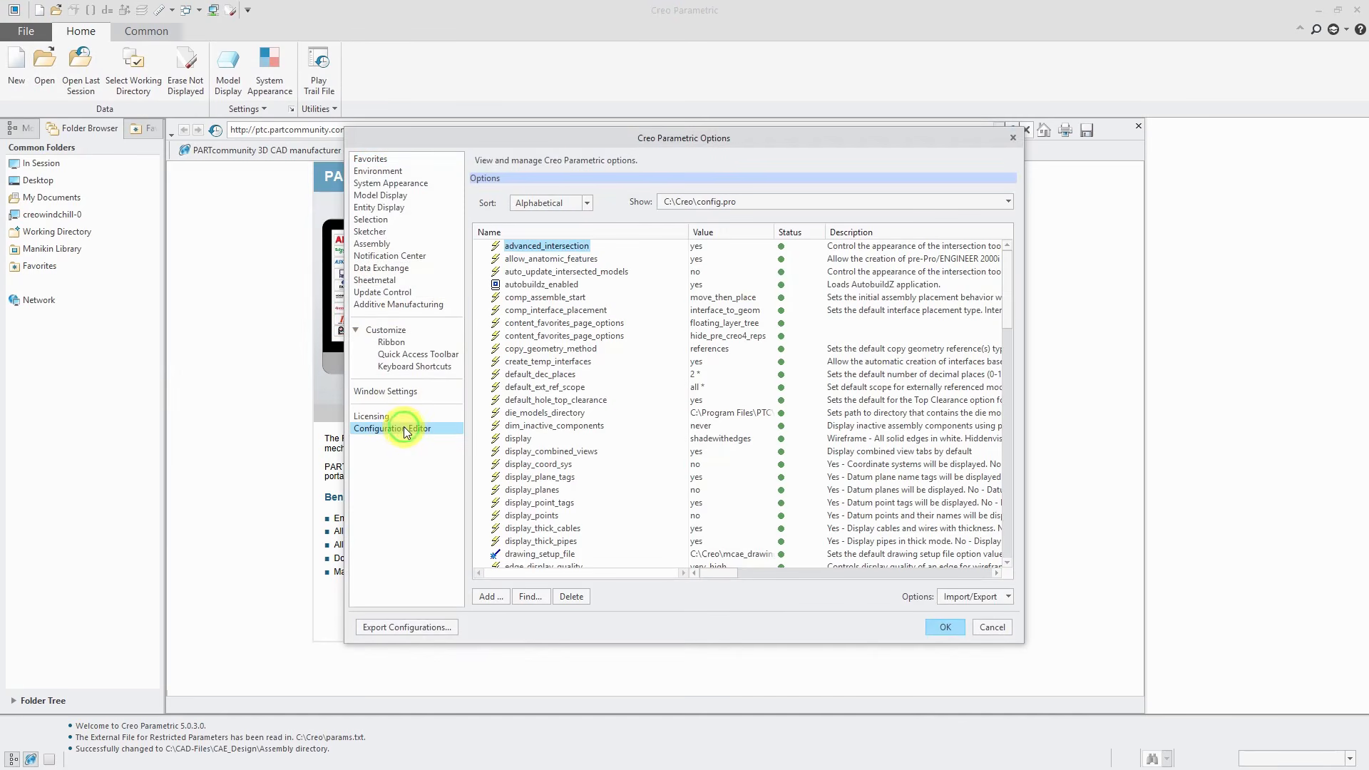
left_click(537, 300)
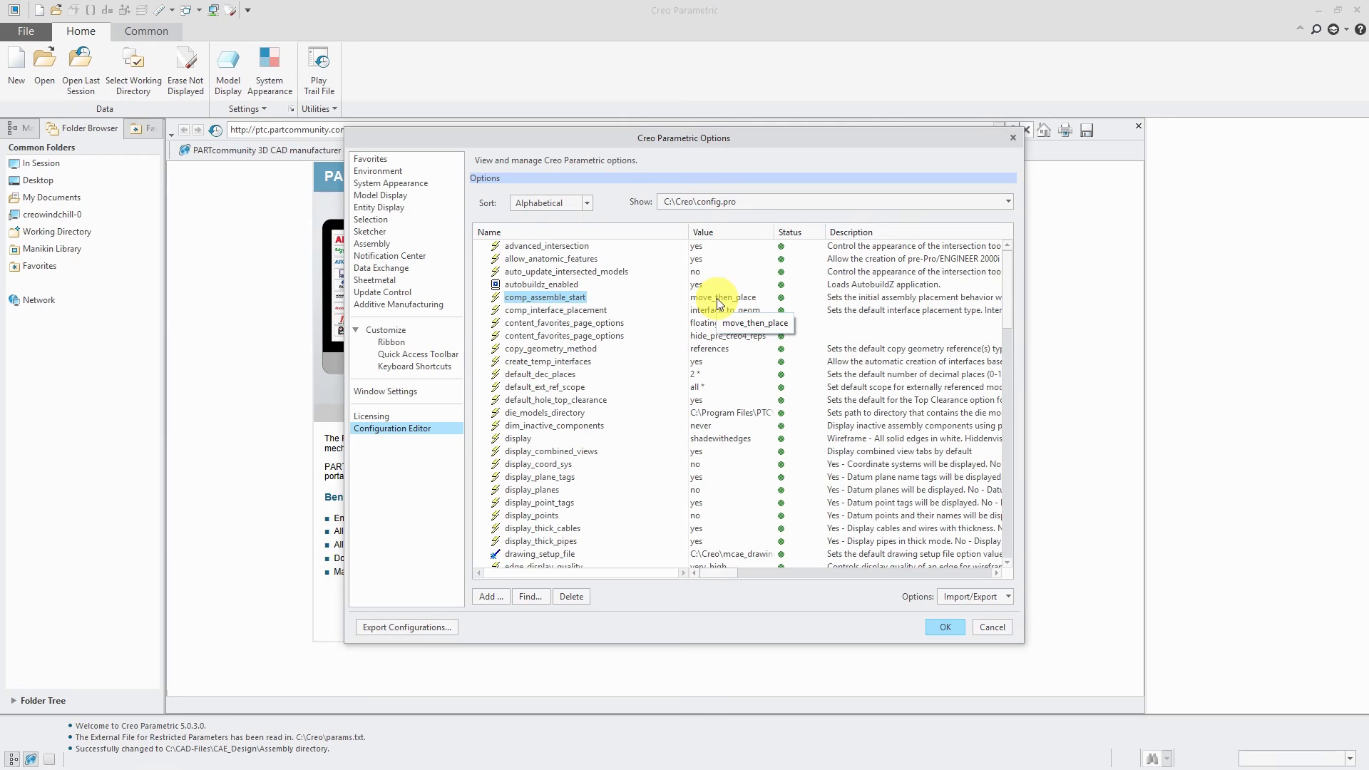
left_click(582, 361)
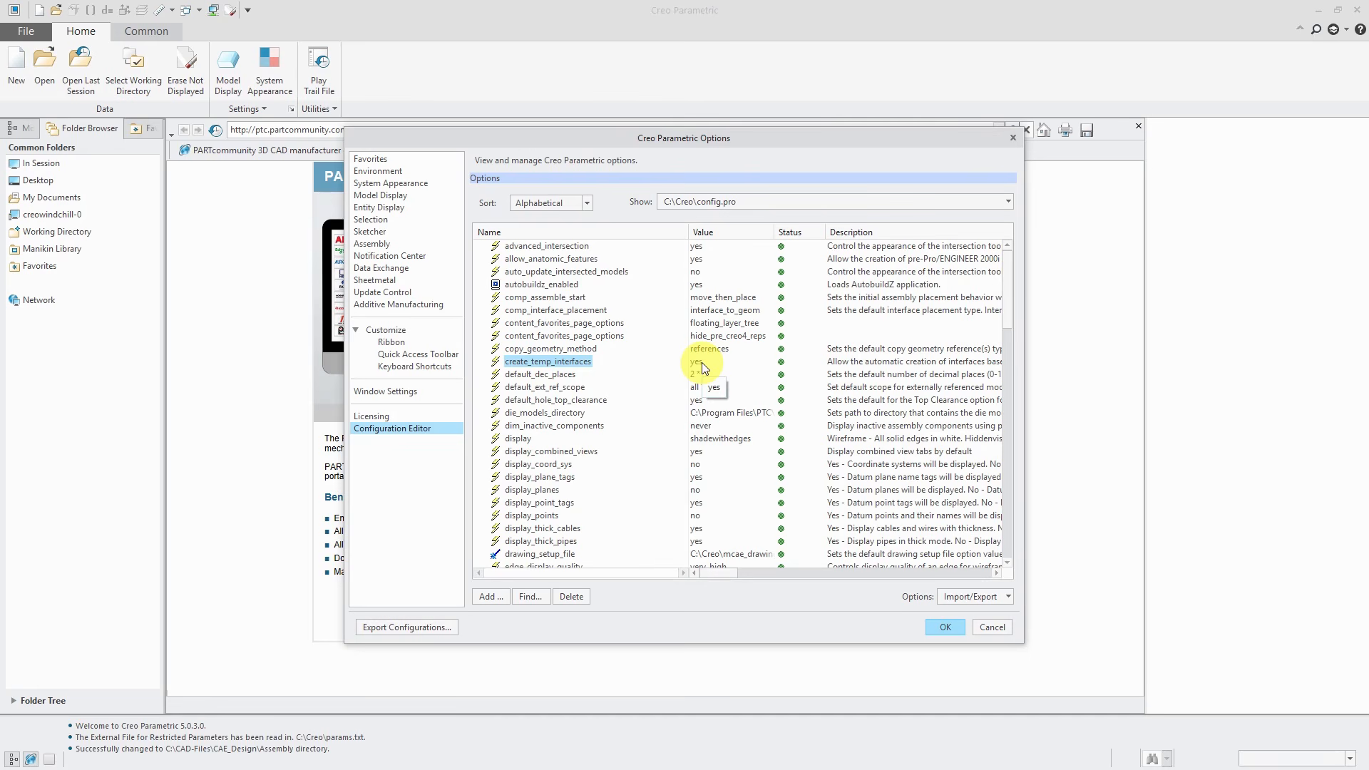
Look up the search_path option as a possible configuration entry and leave the options without adding it.
left_click(492, 596)
type("sea")
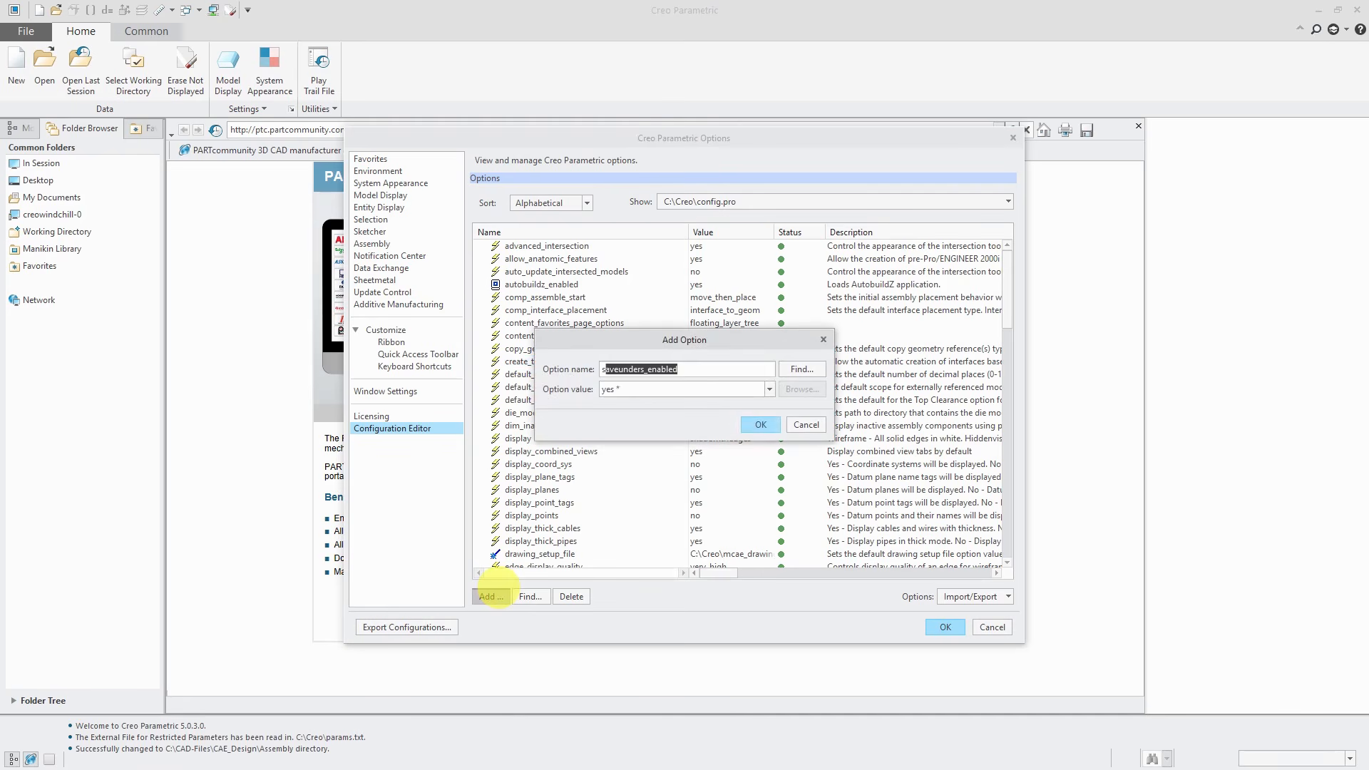
type("rch")
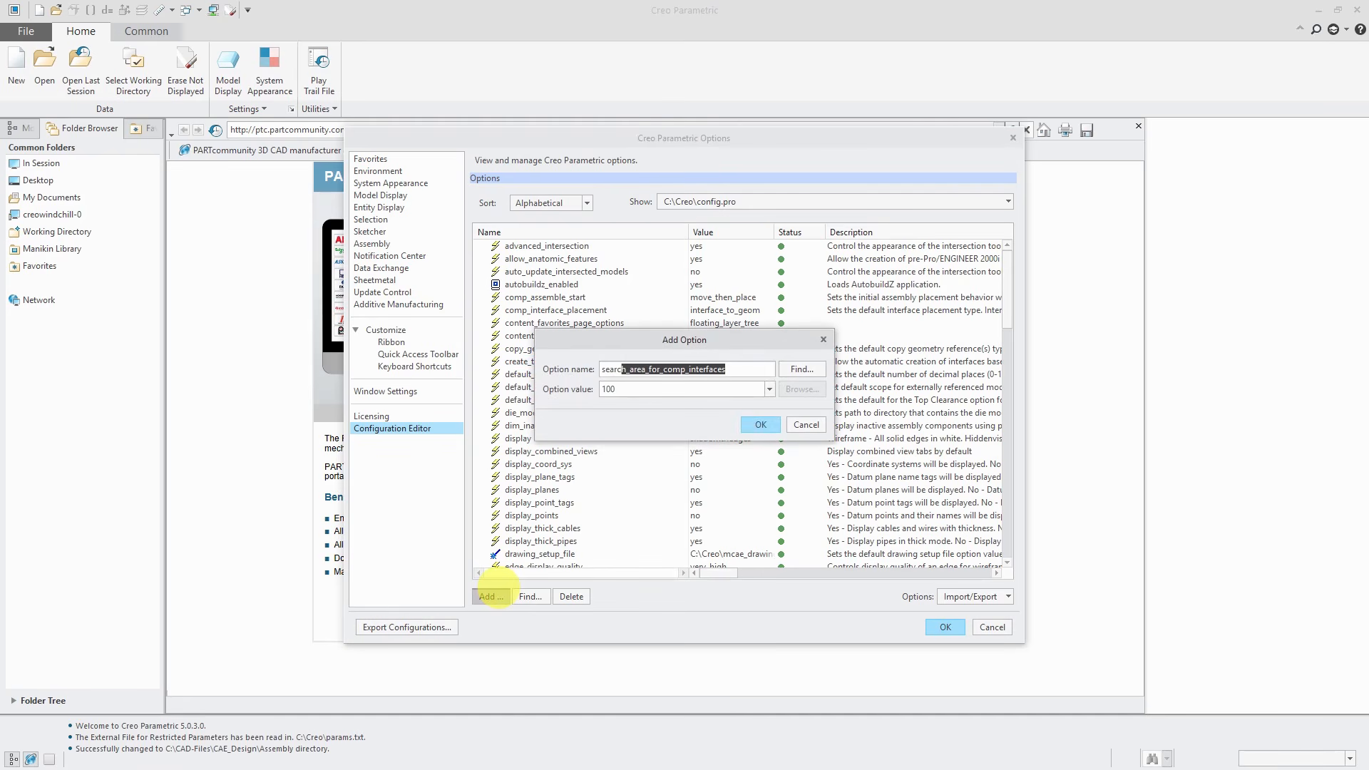
type("_path")
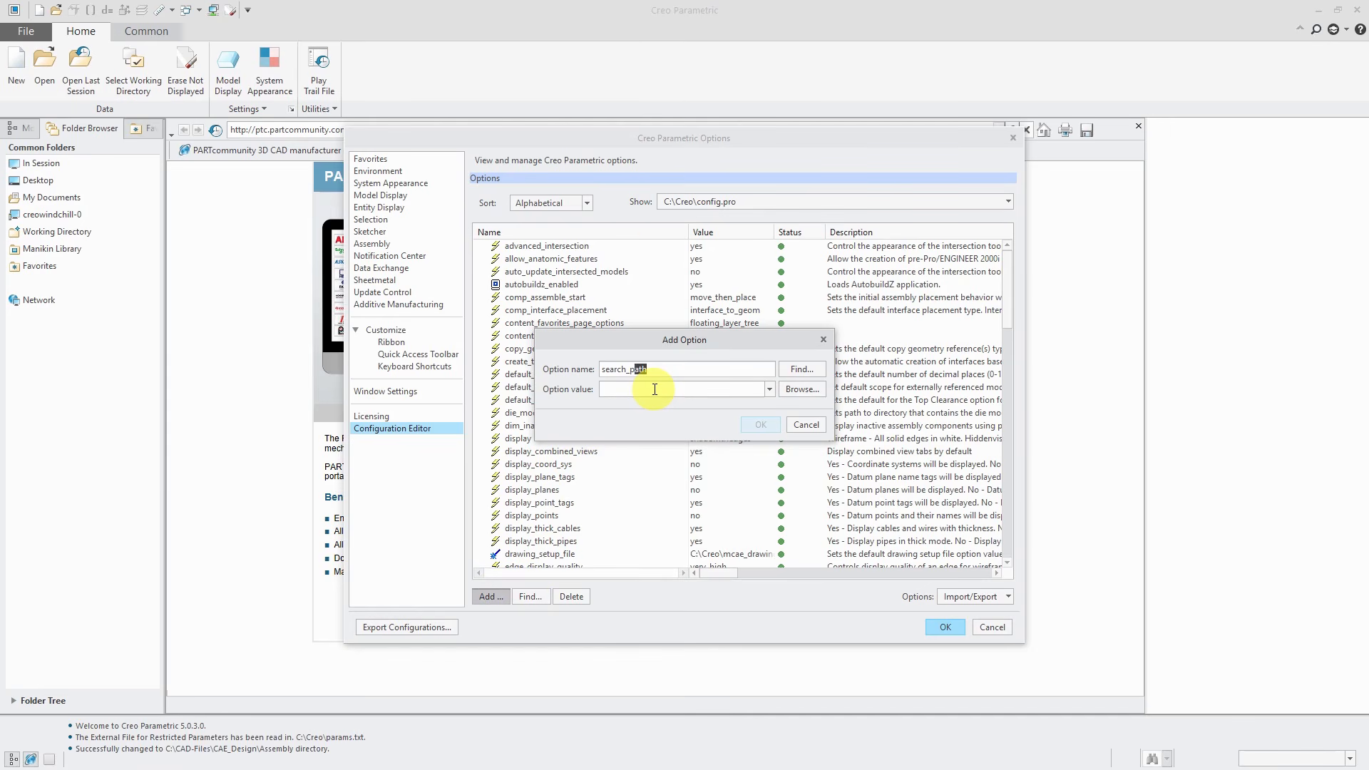
left_click(804, 426)
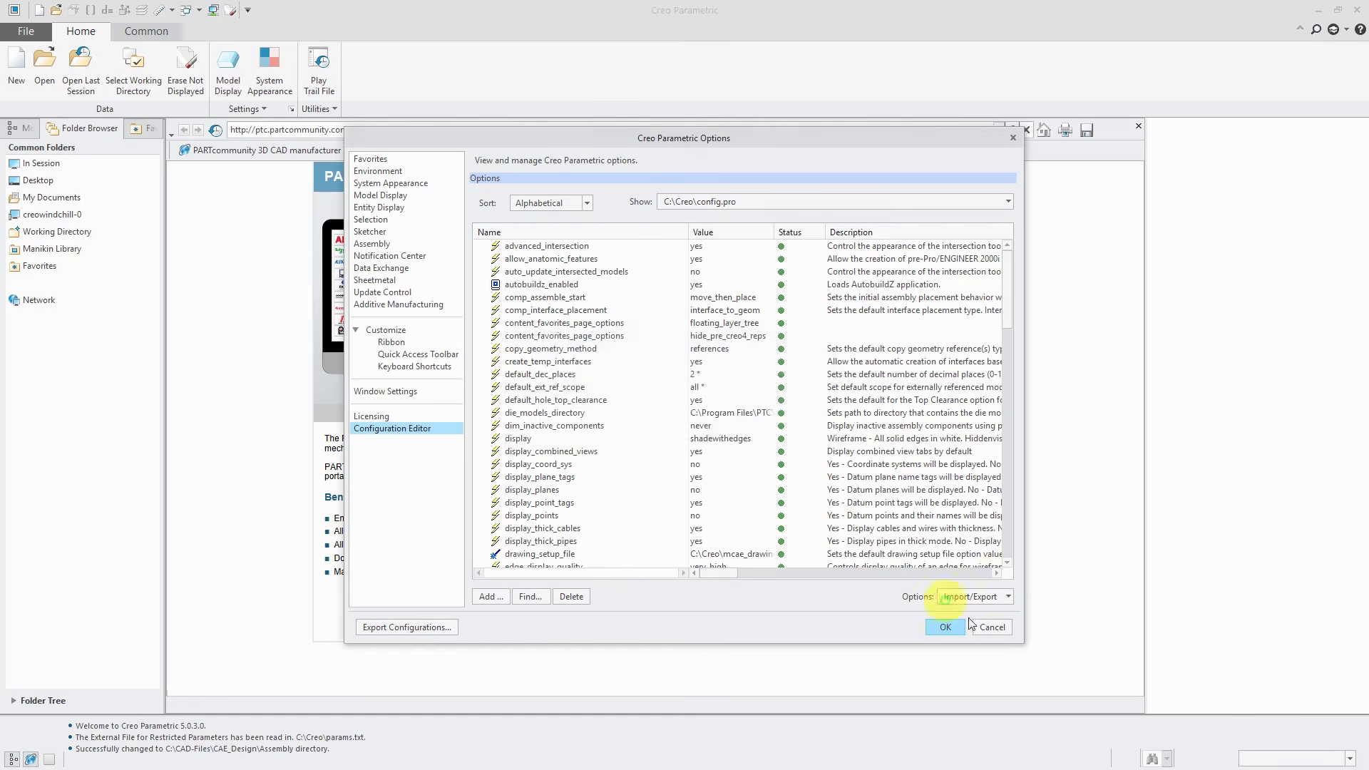
left_click(992, 627)
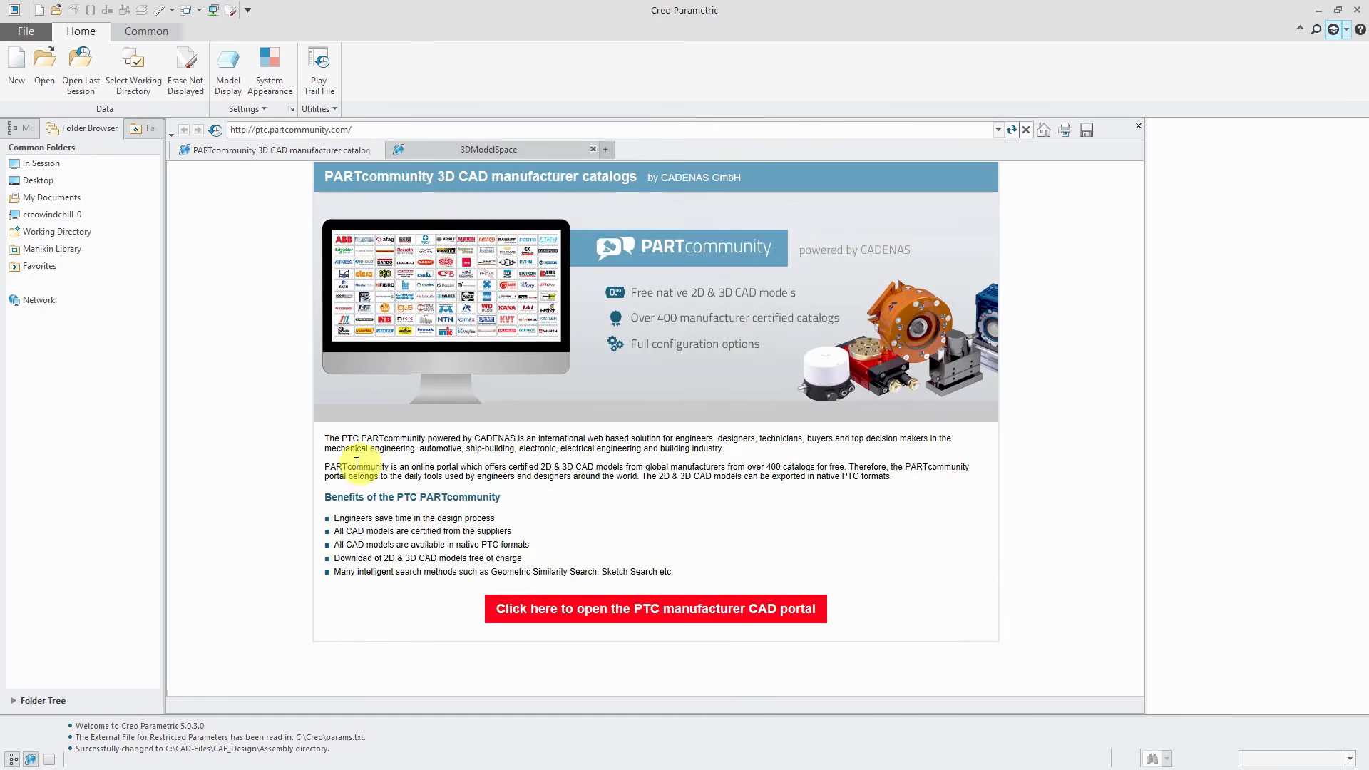
Create a design assembly named engine from the mcae_assy_std template and show all its datum features.
left_click(18, 74)
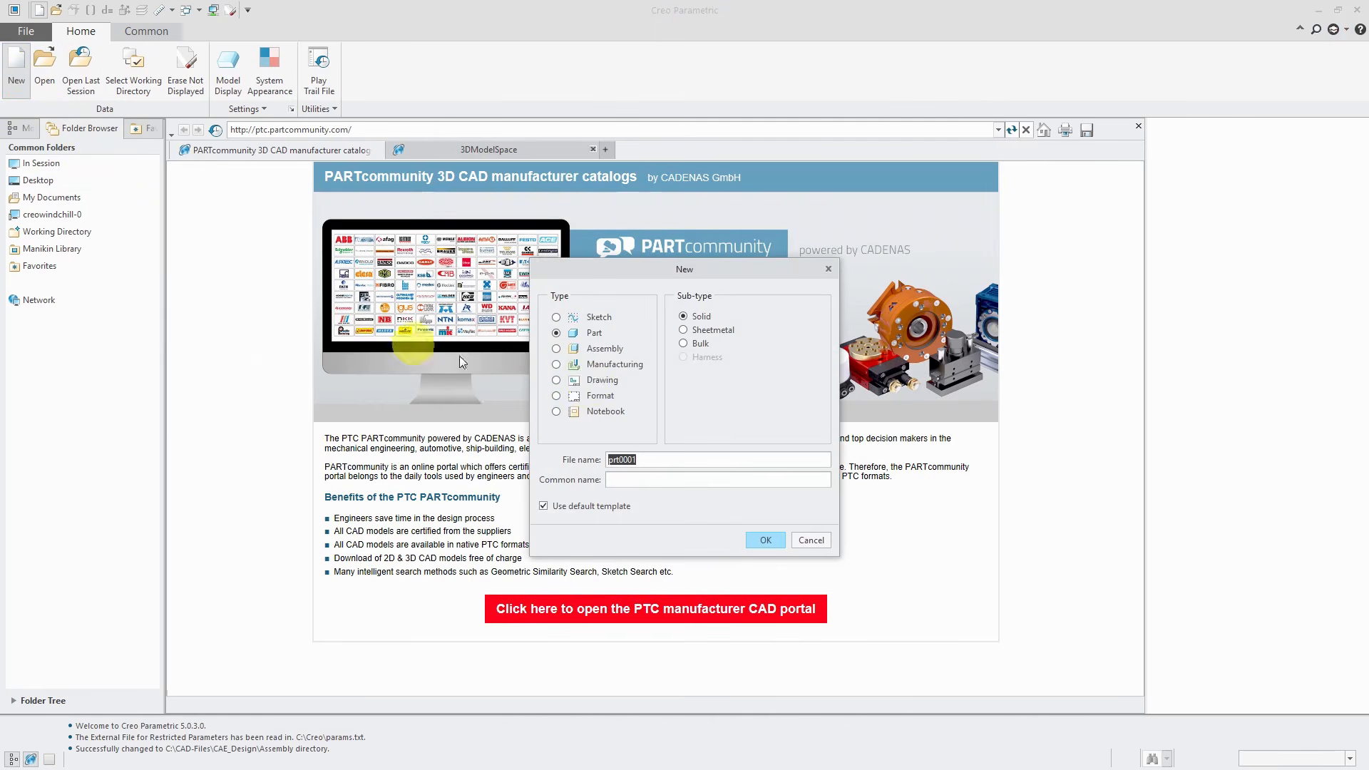
left_click(615, 352)
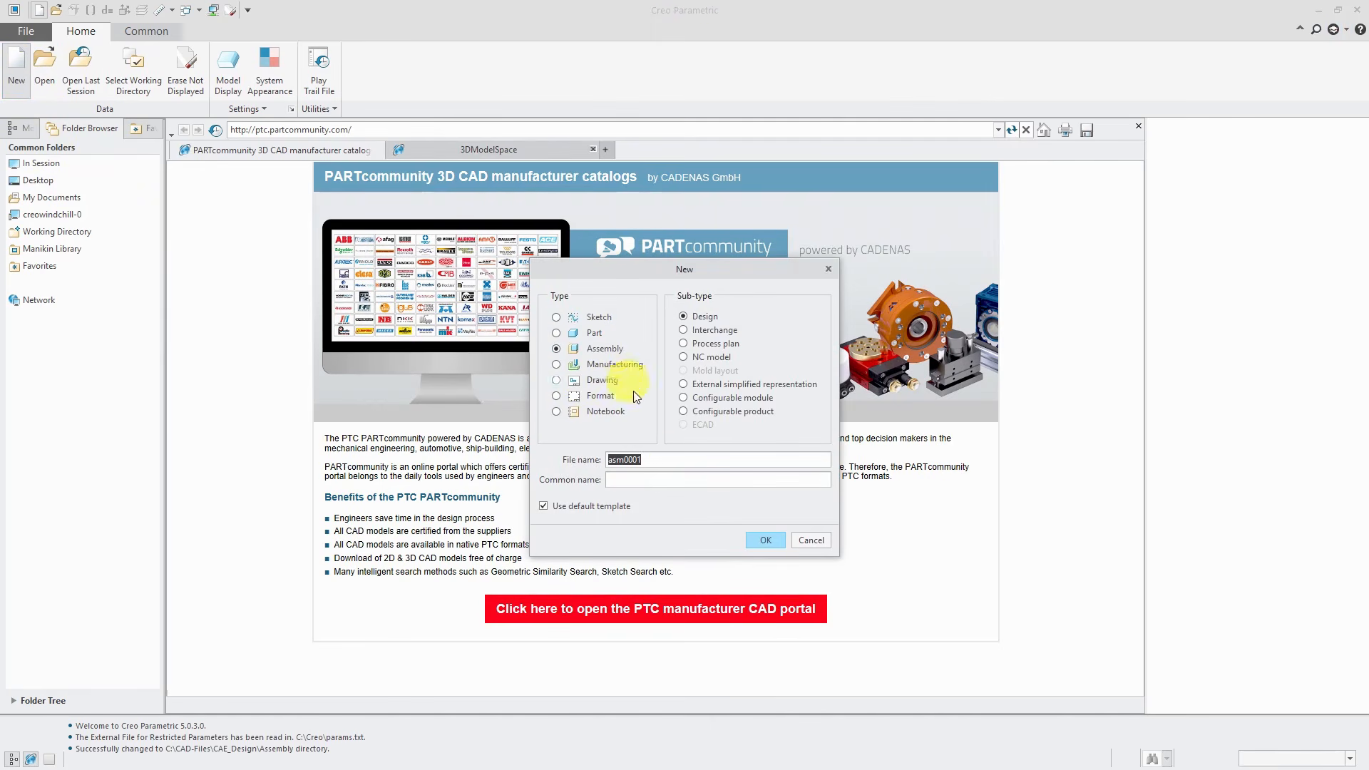
type("engine")
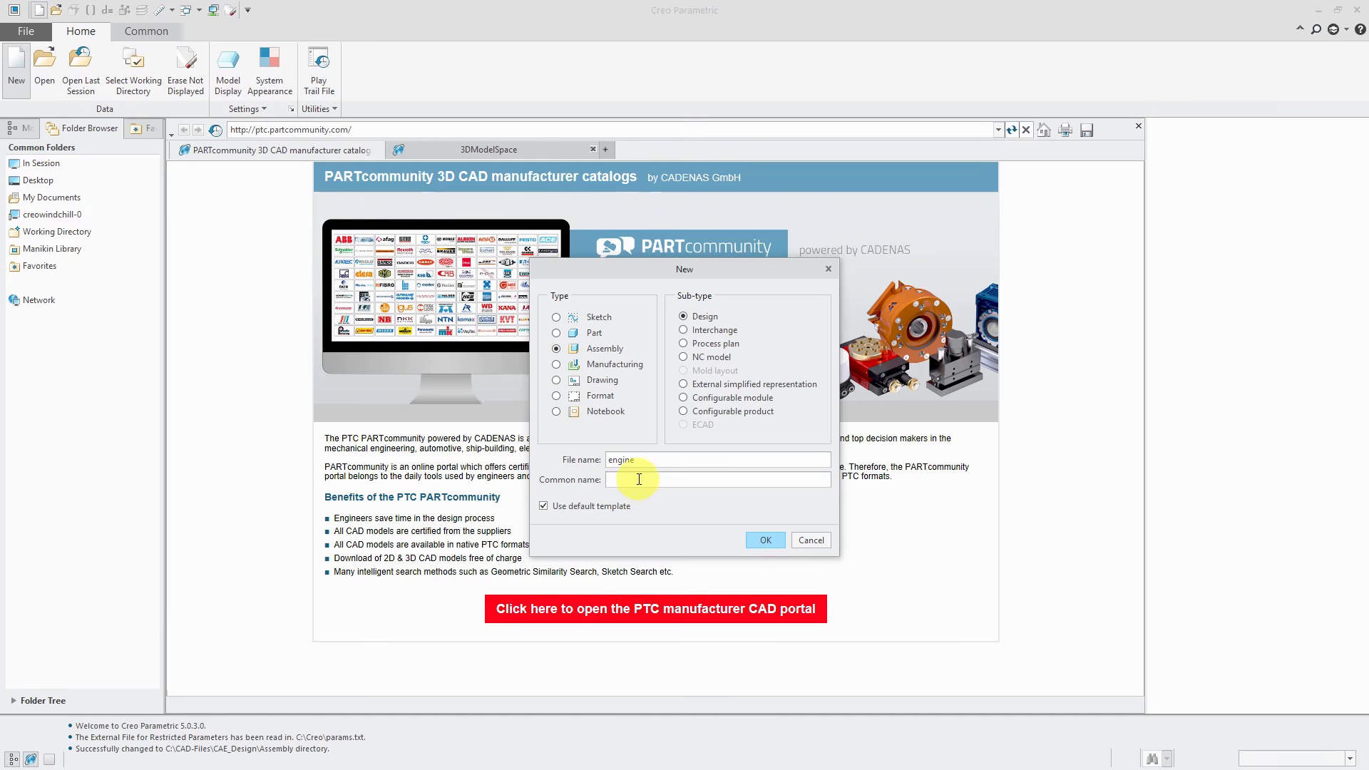
left_click(571, 509)
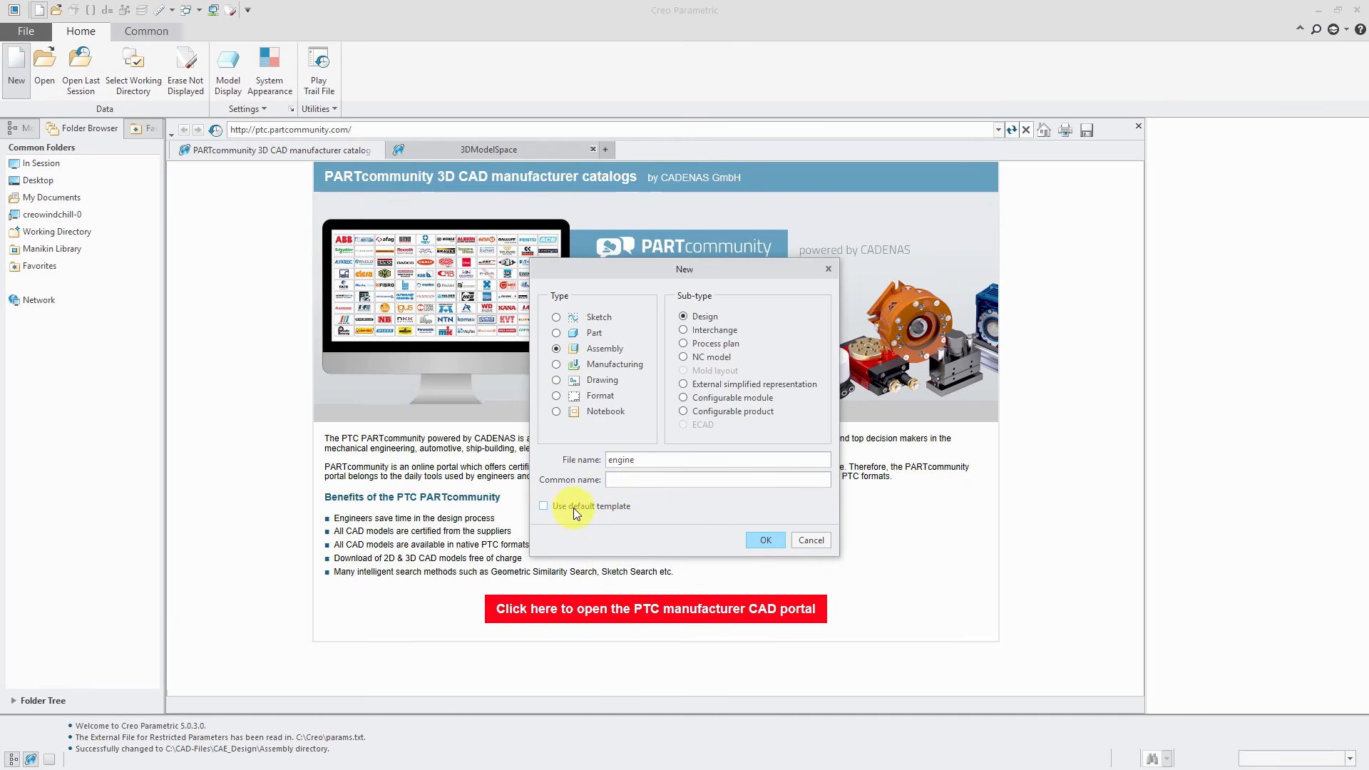
left_click(763, 539)
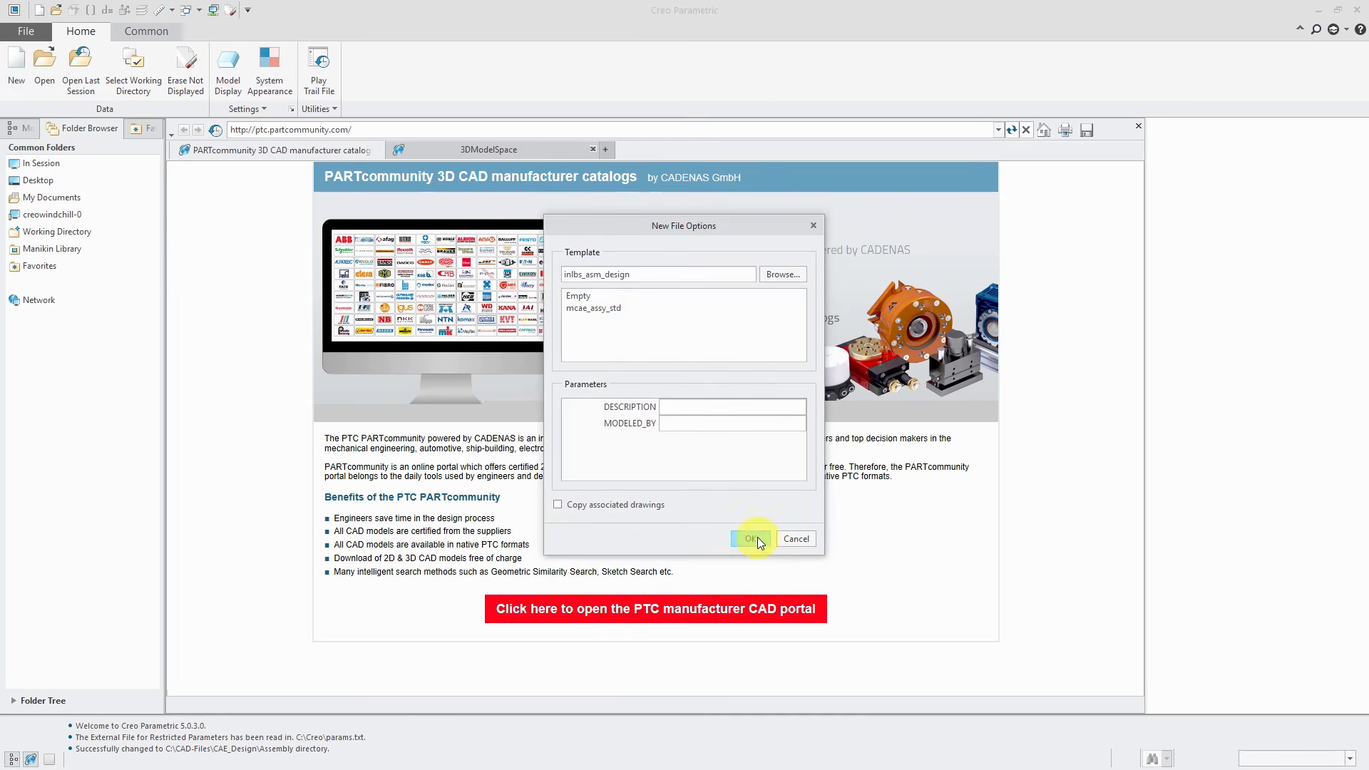
left_click(610, 307)
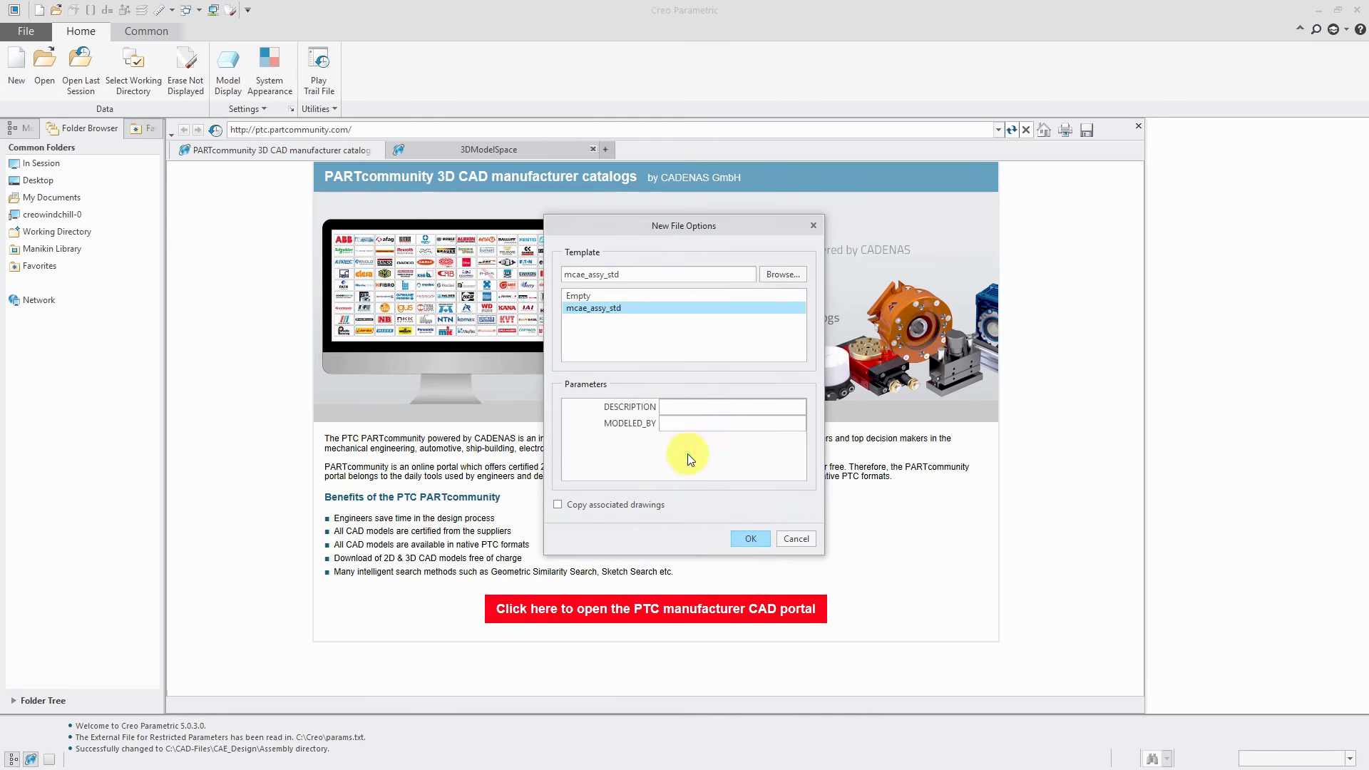
left_click(749, 539)
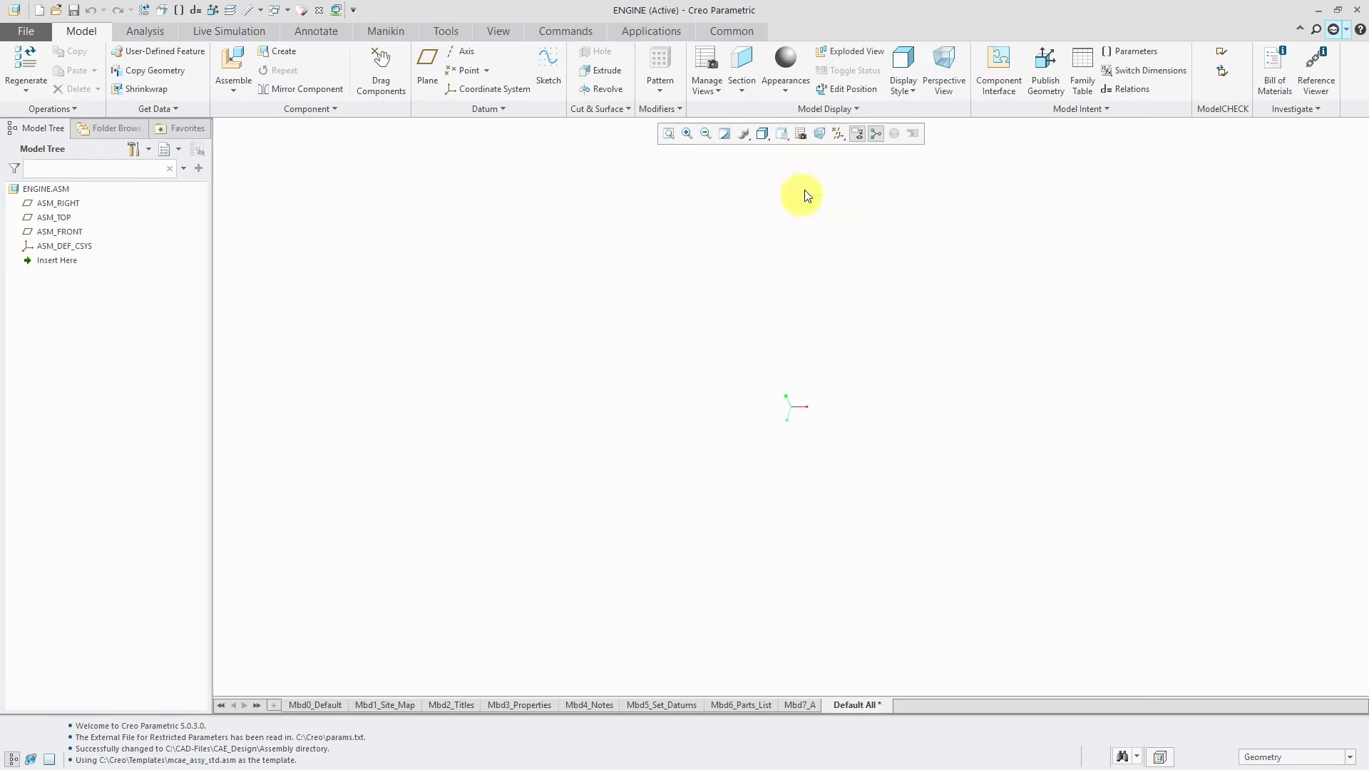
left_click(838, 134)
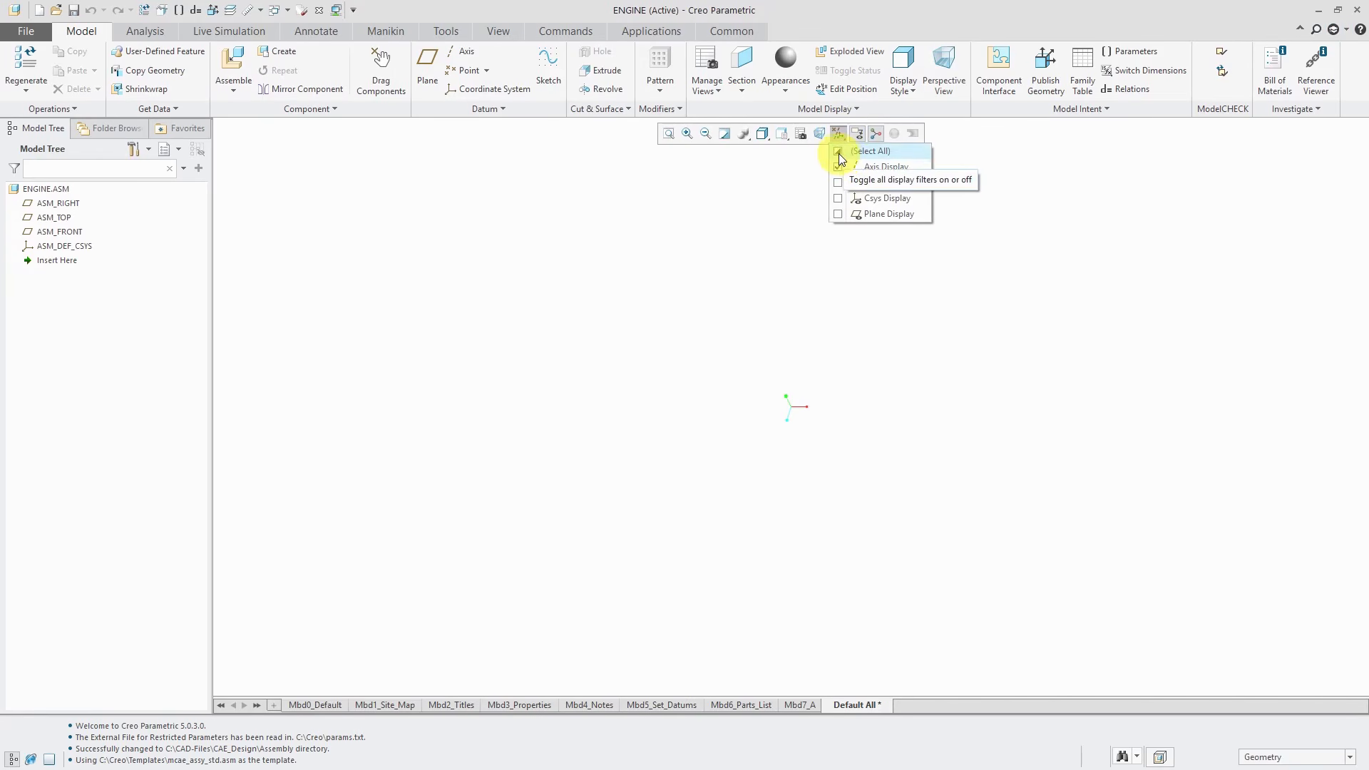
left_click(852, 154)
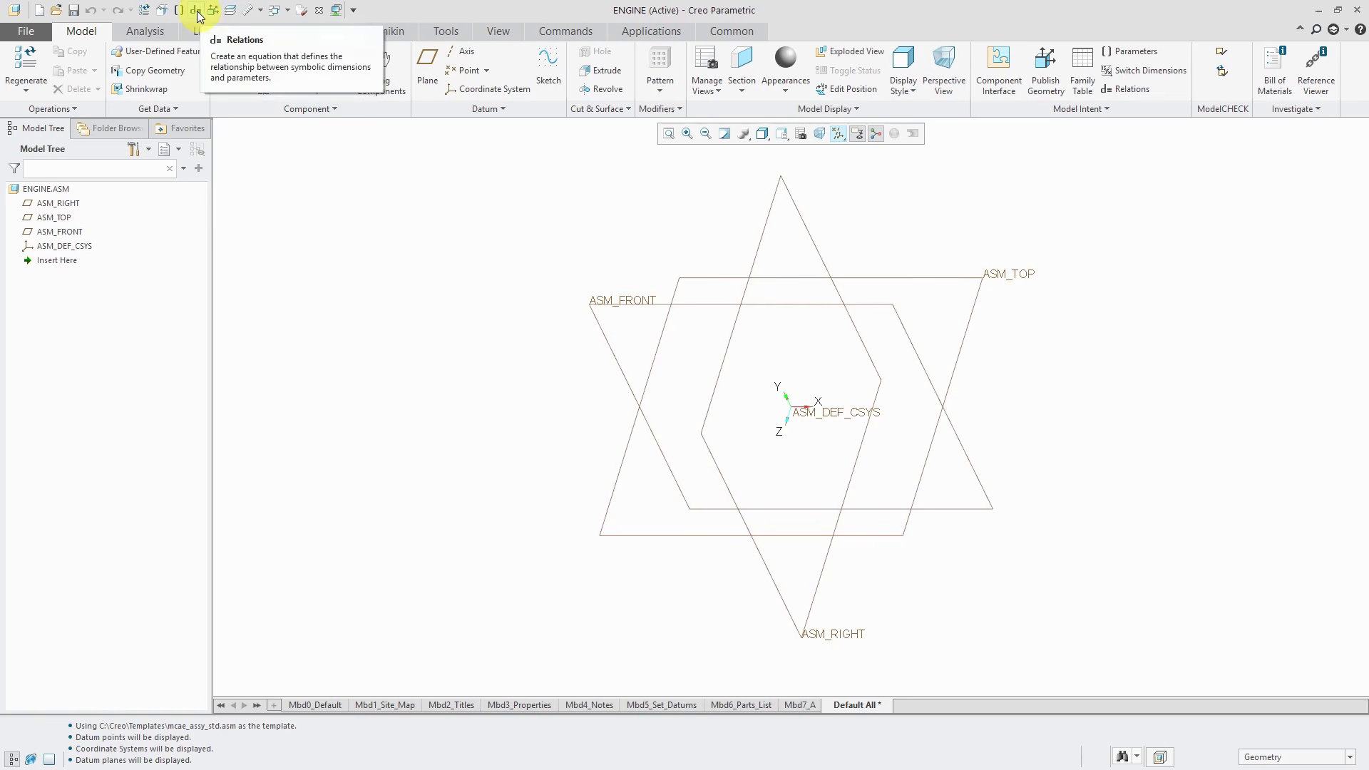
Review the new assembly's model properties and its layers.
left_click(162, 10)
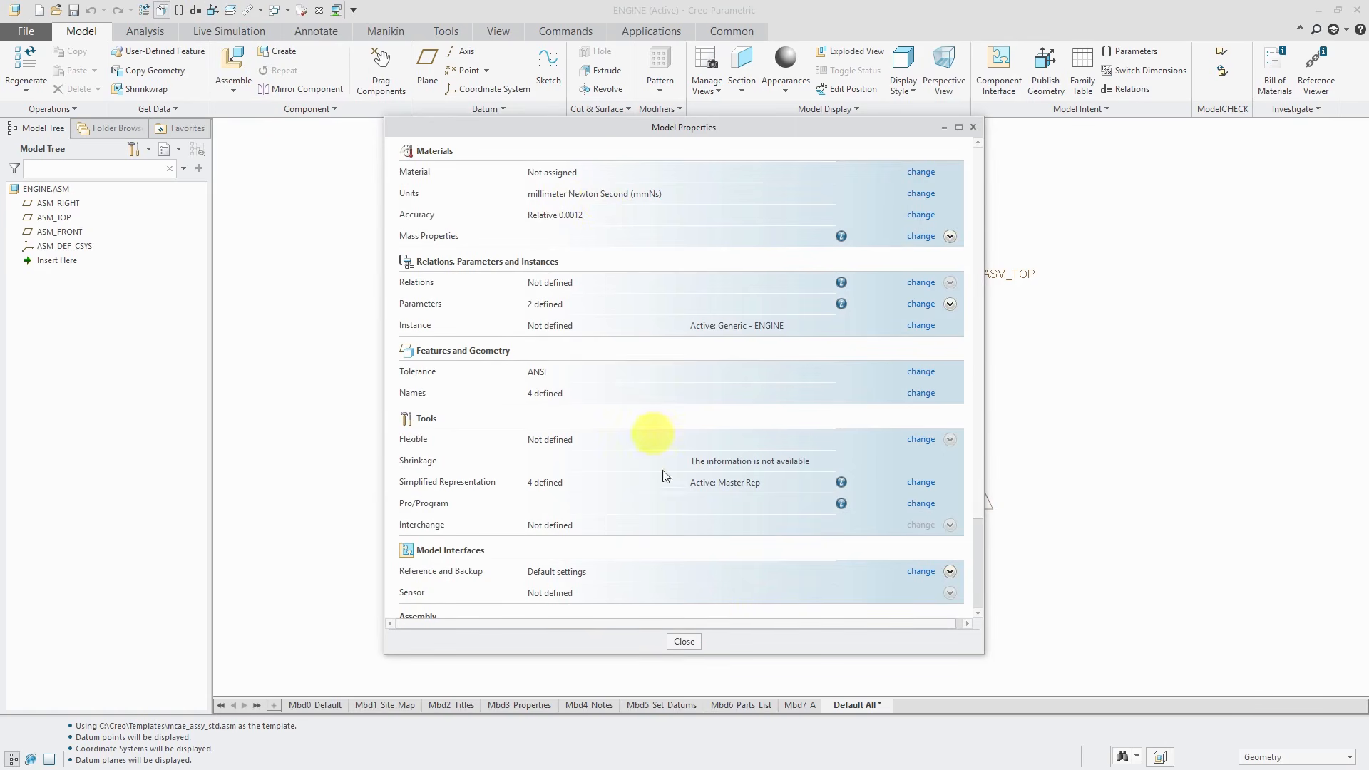
left_click(681, 641)
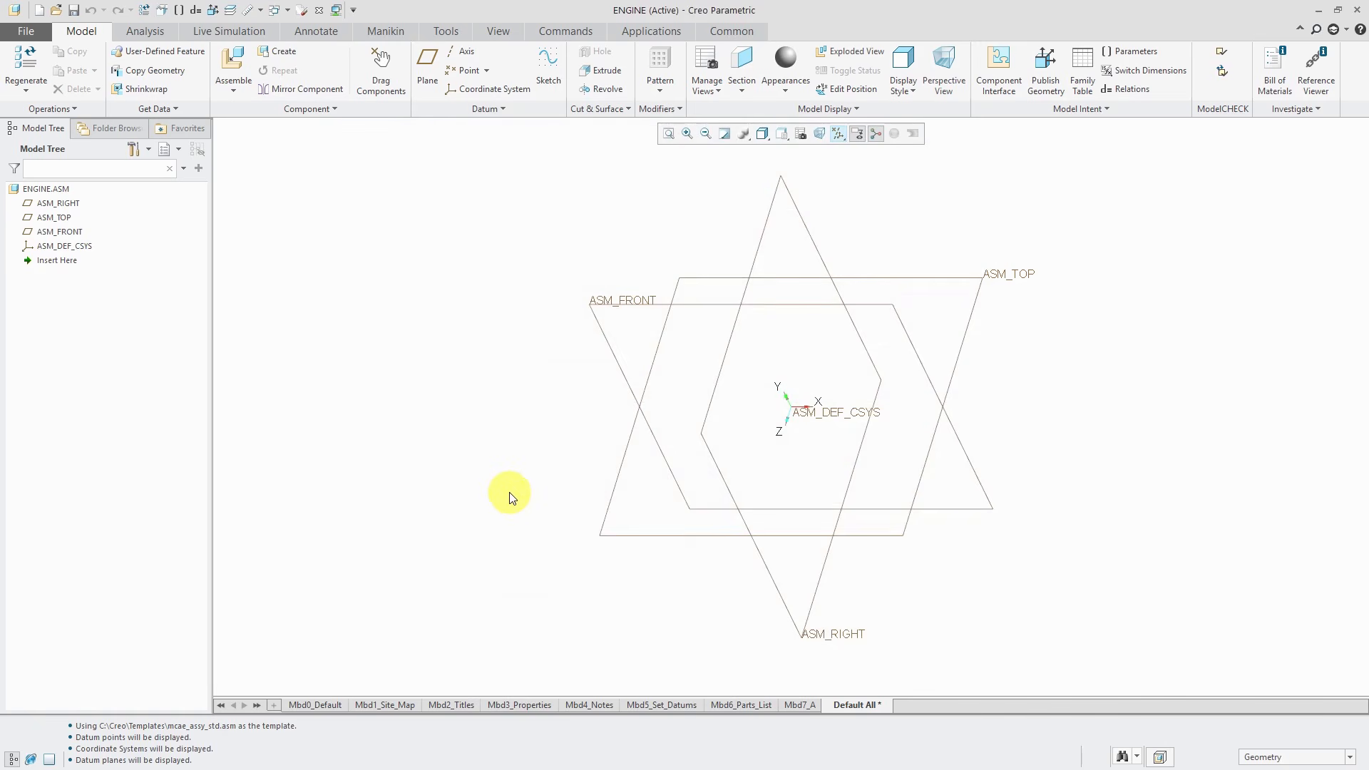
left_click(229, 9)
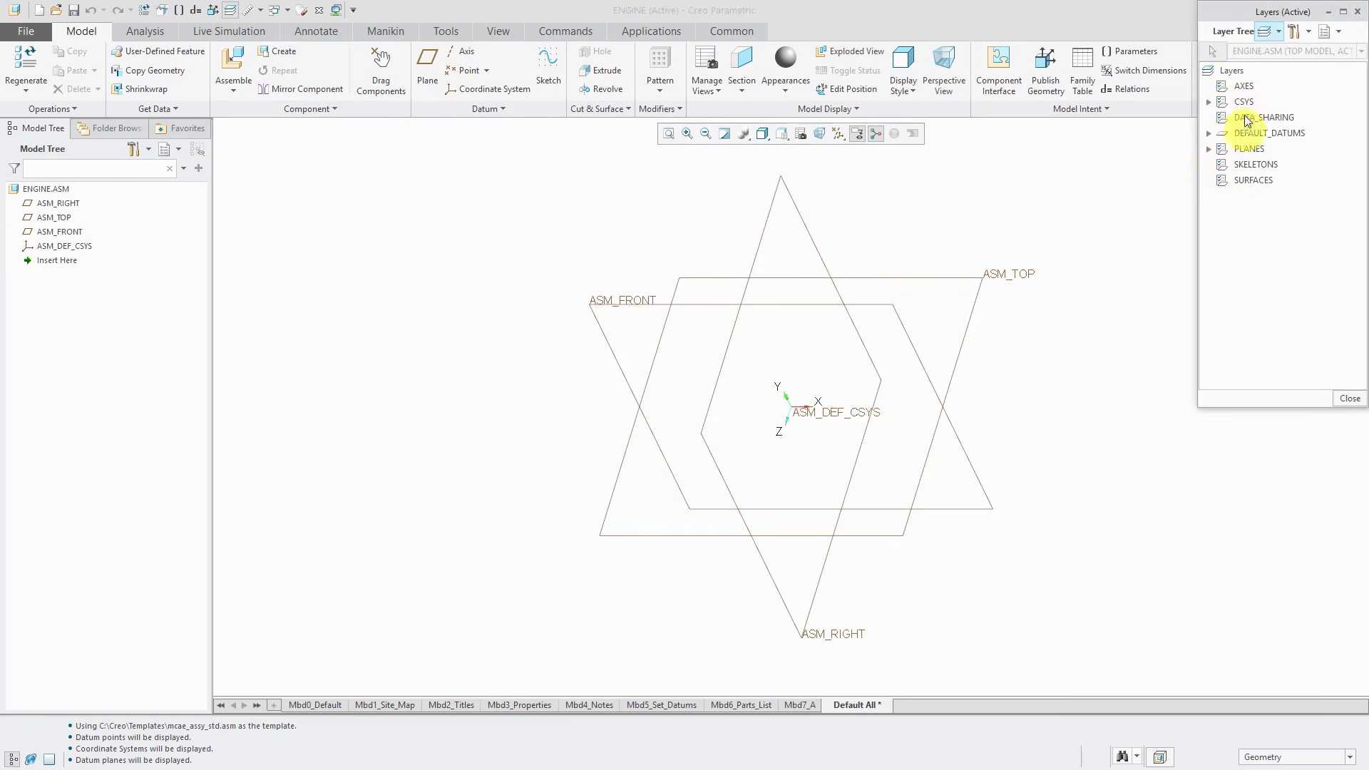
left_click(1349, 400)
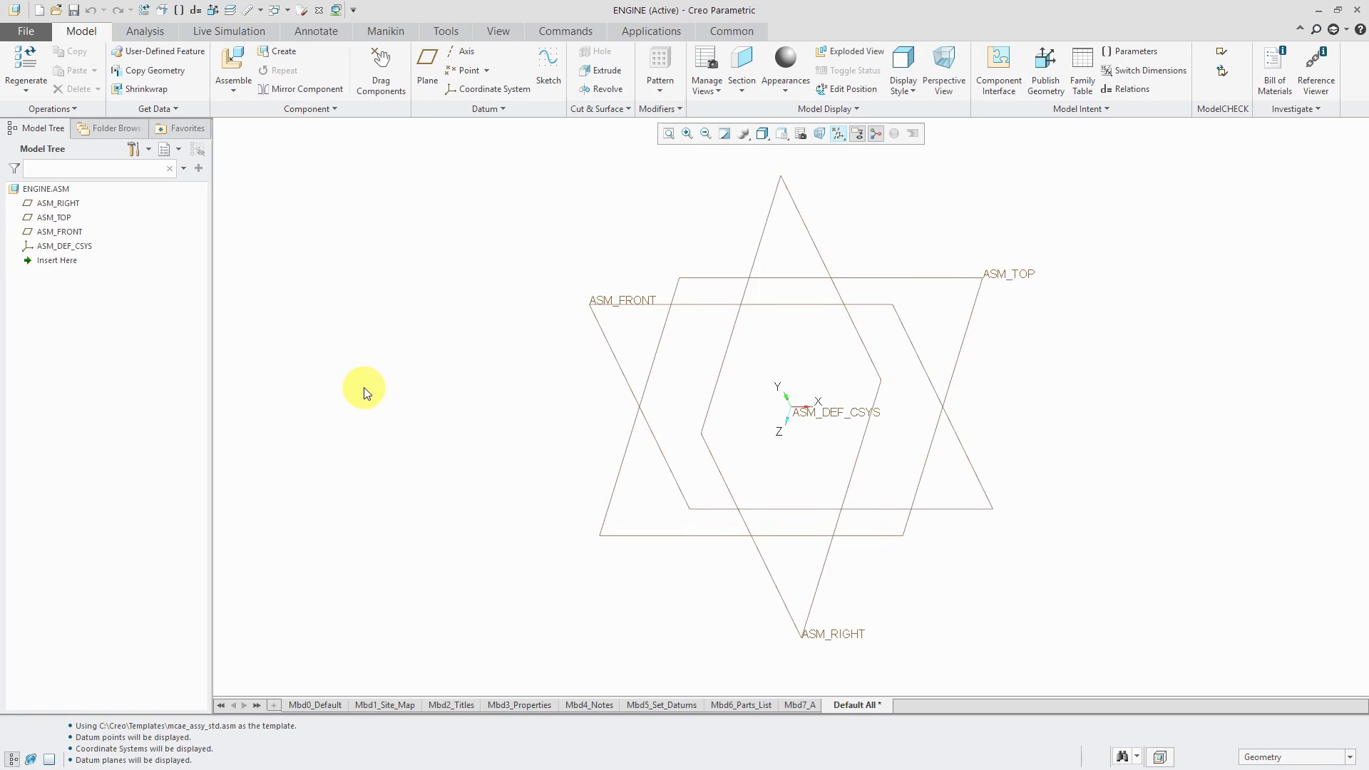
Bring crankcase_left.prt into the assembly and reposition it freely over the assembly datum planes.
left_click(232, 68)
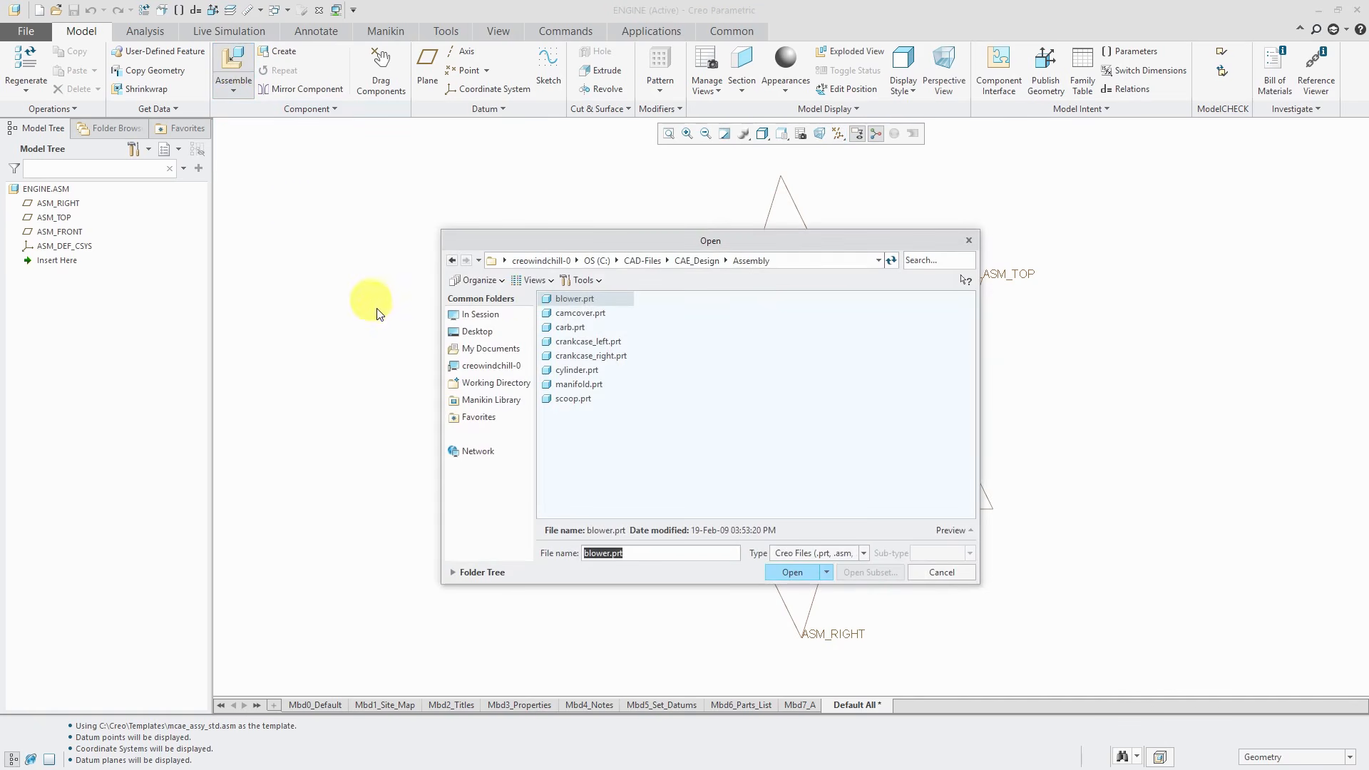
double_click(611, 348)
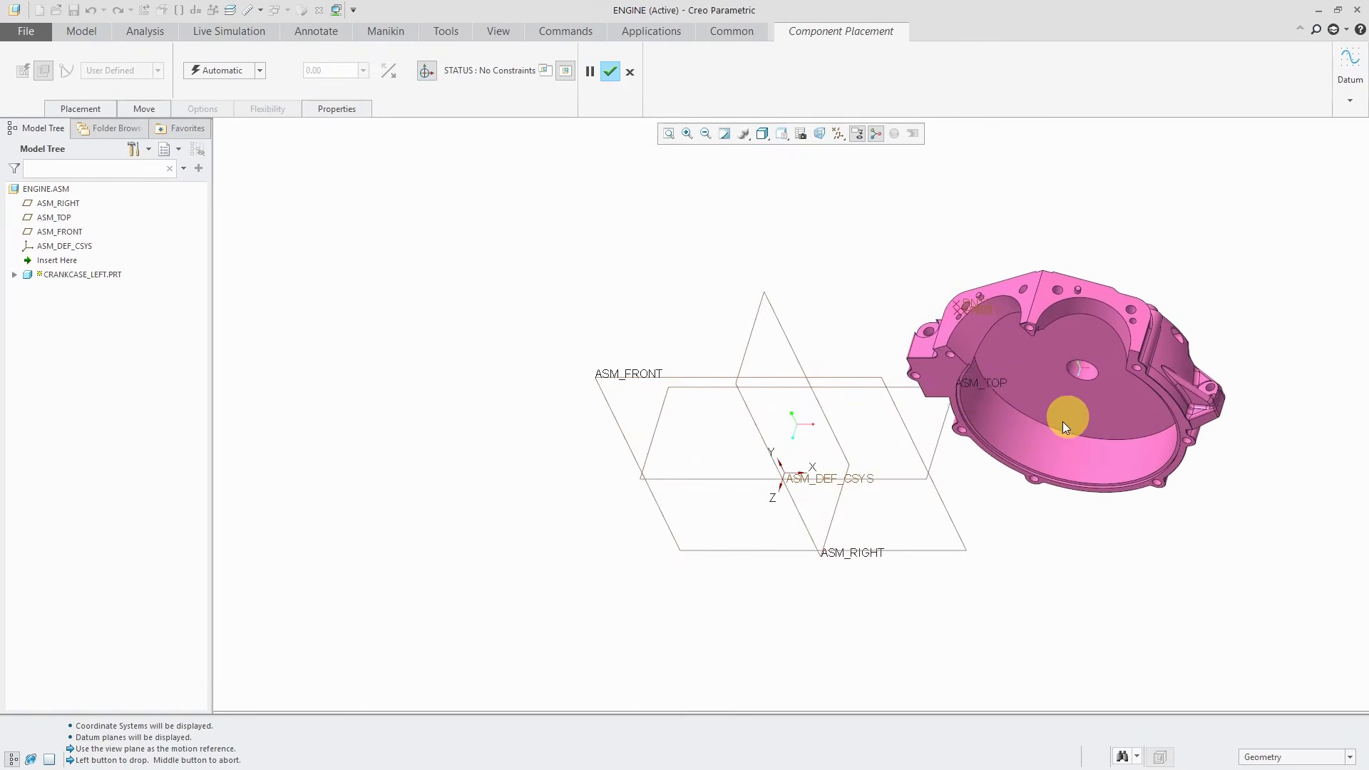
left_click(588, 341)
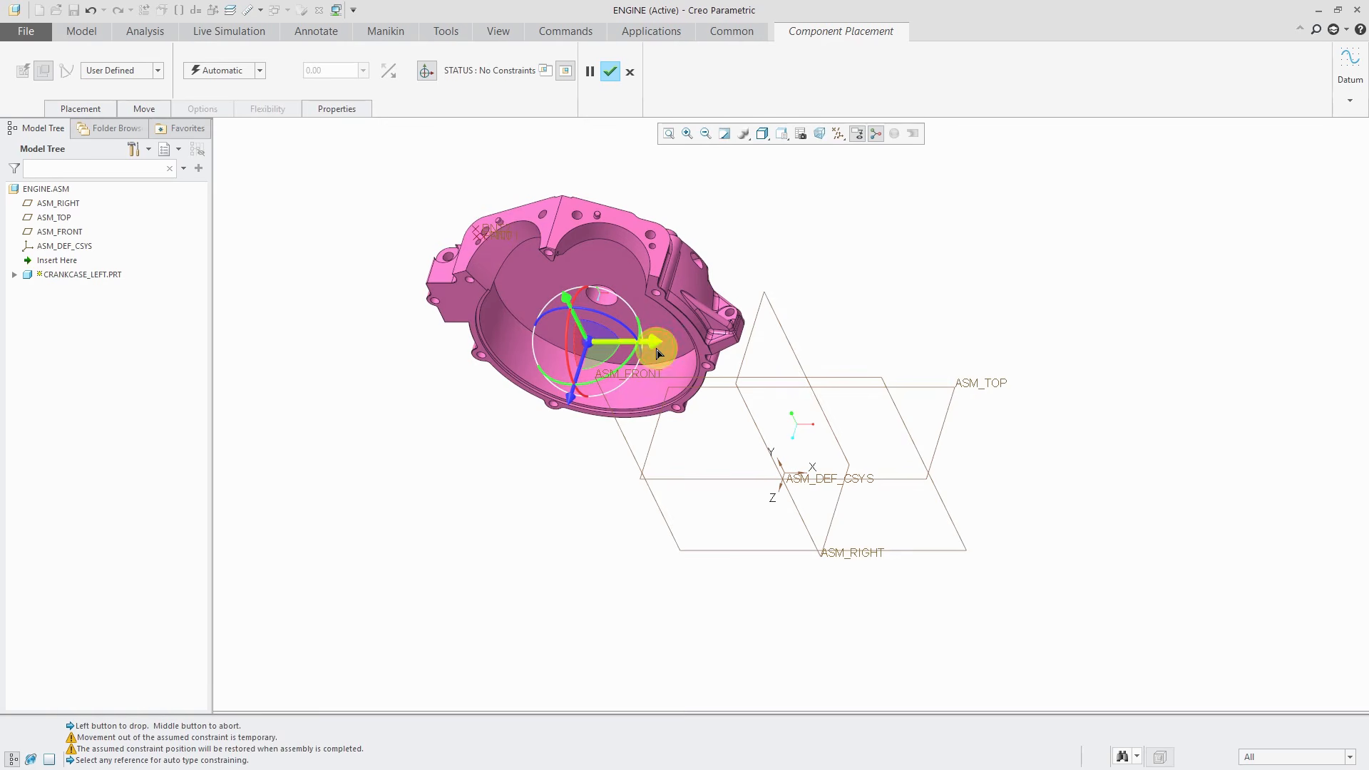
left_click_drag(657, 352, 873, 345)
left_click_drag(782, 306, 781, 378)
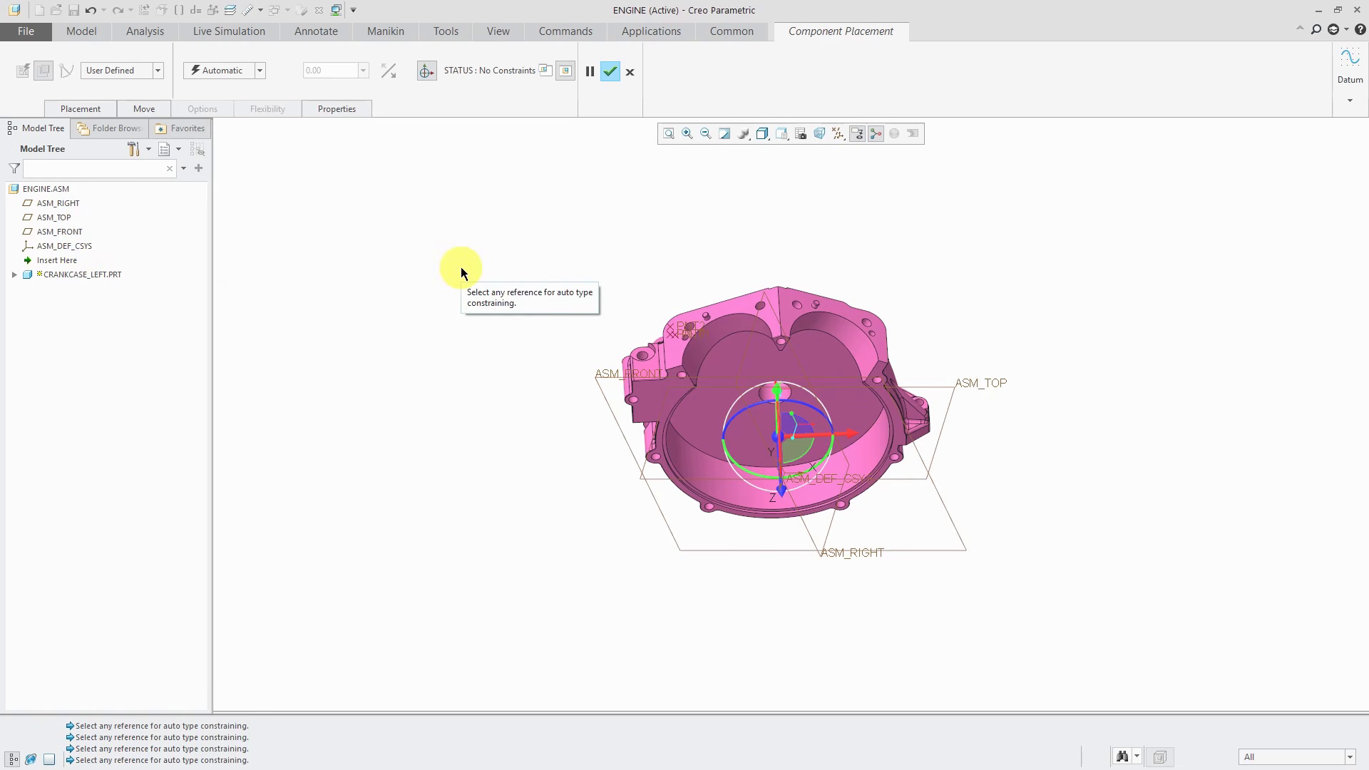
Constrain the left crankcase with the Default constraint and accept its placement.
left_click(262, 70)
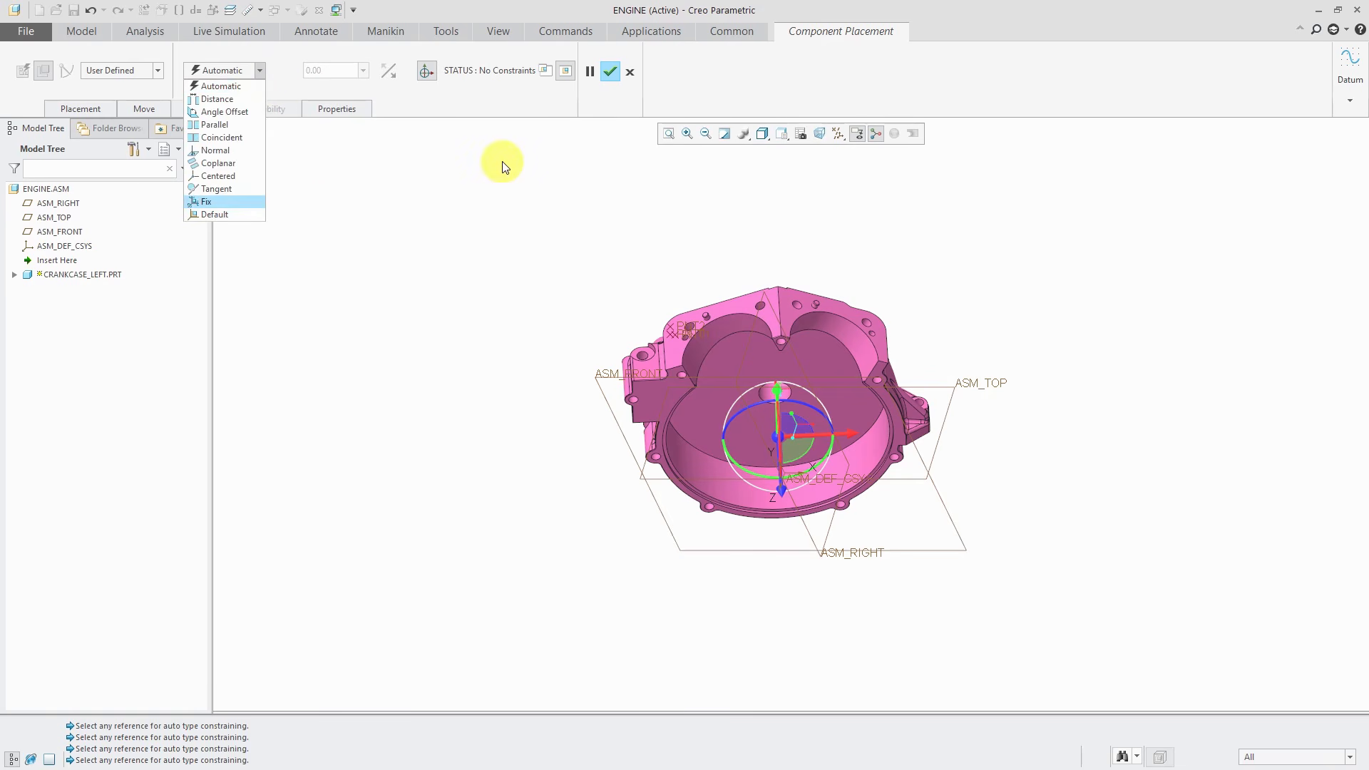
left_click(439, 227)
right_click(429, 241)
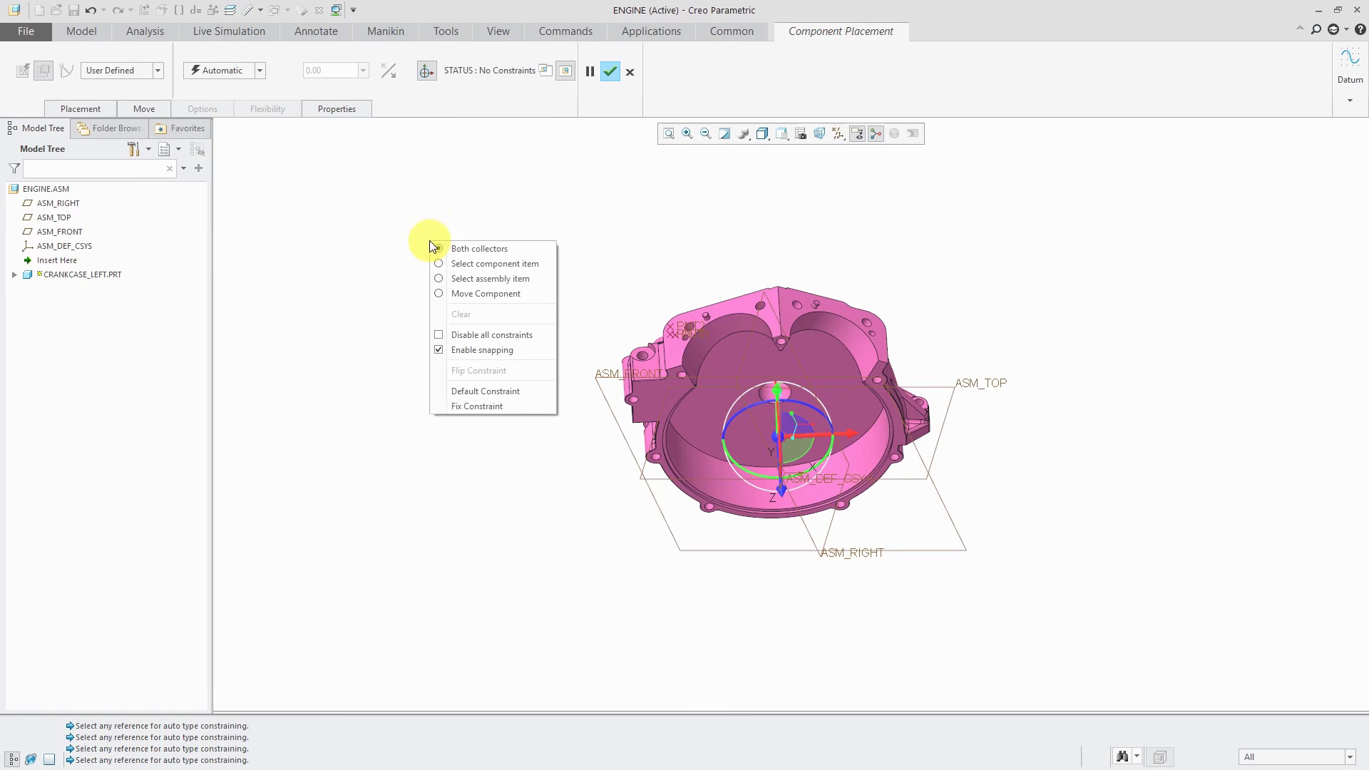
left_click(516, 393)
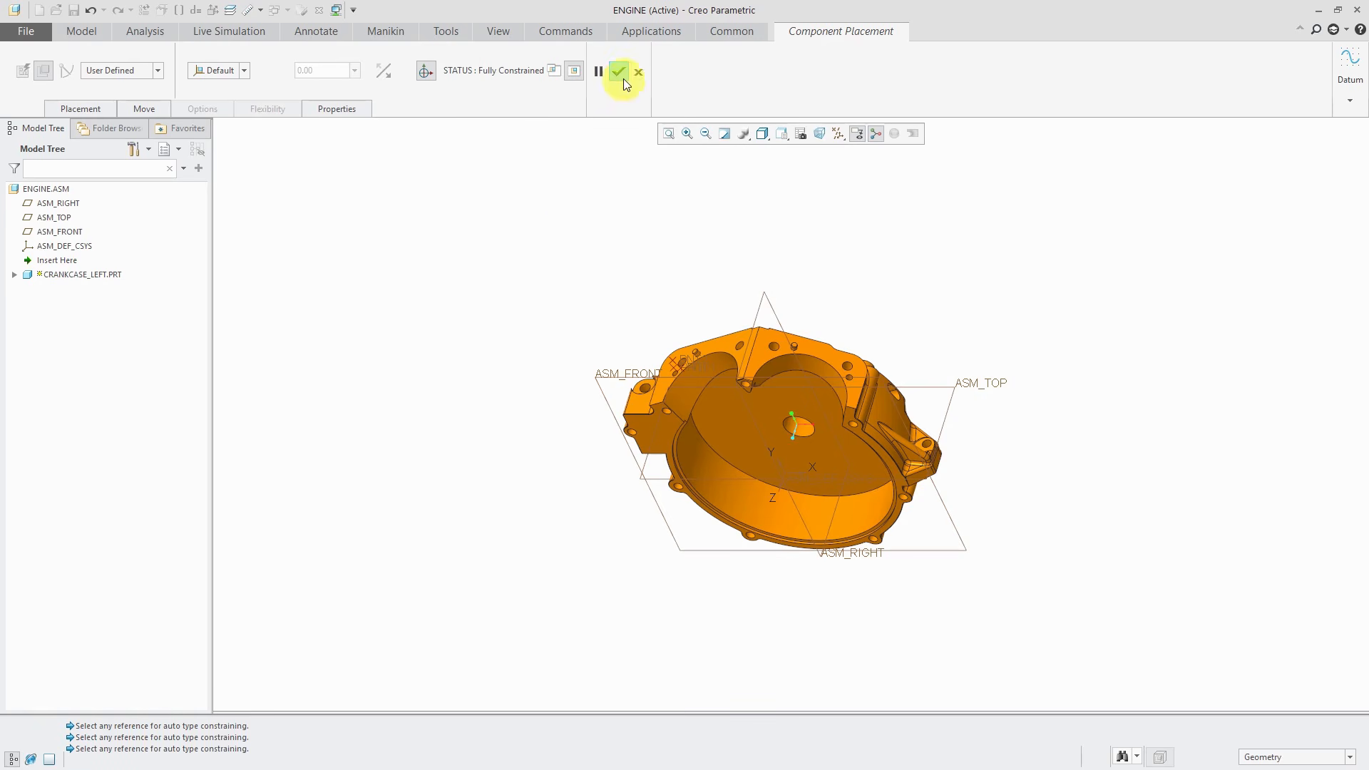
middle_click(625, 215)
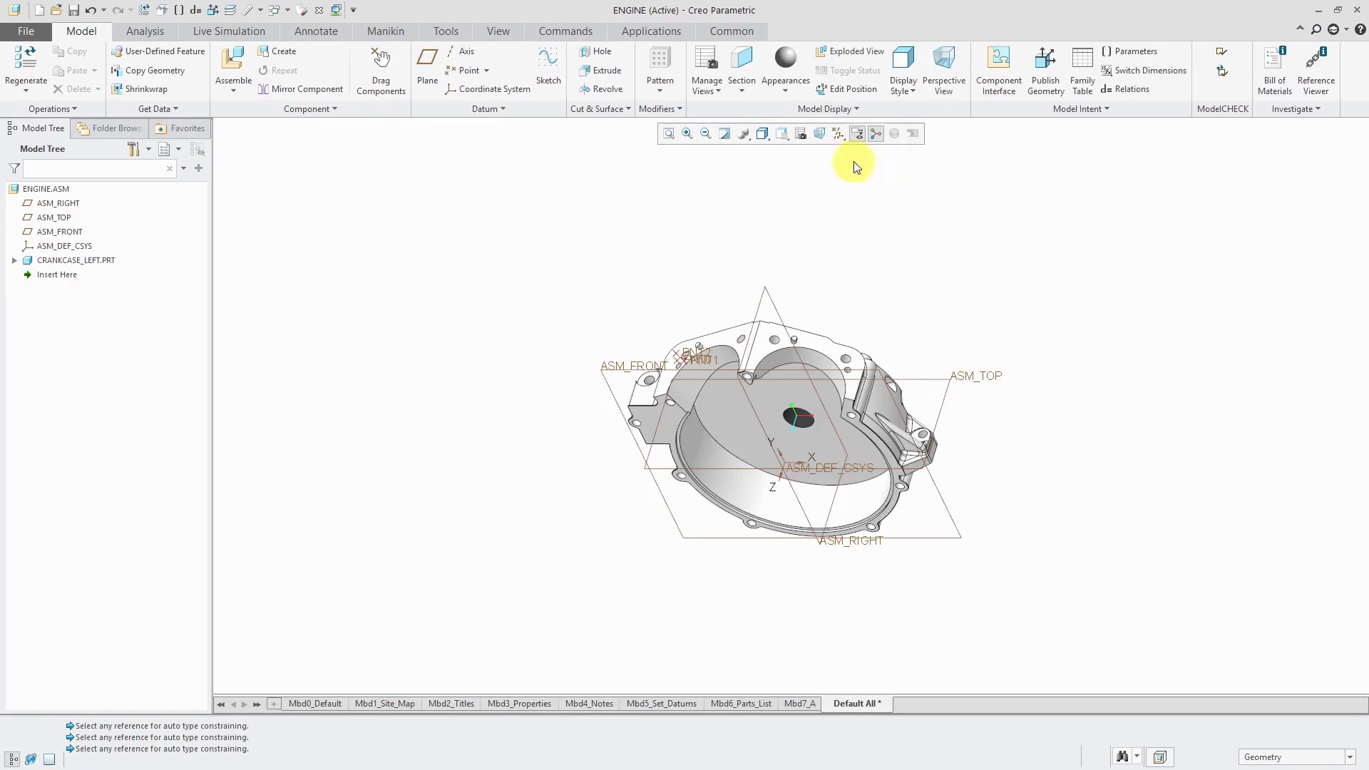
Hide all datum axes, points, coordinate systems and planes in the assembly.
left_click(841, 139)
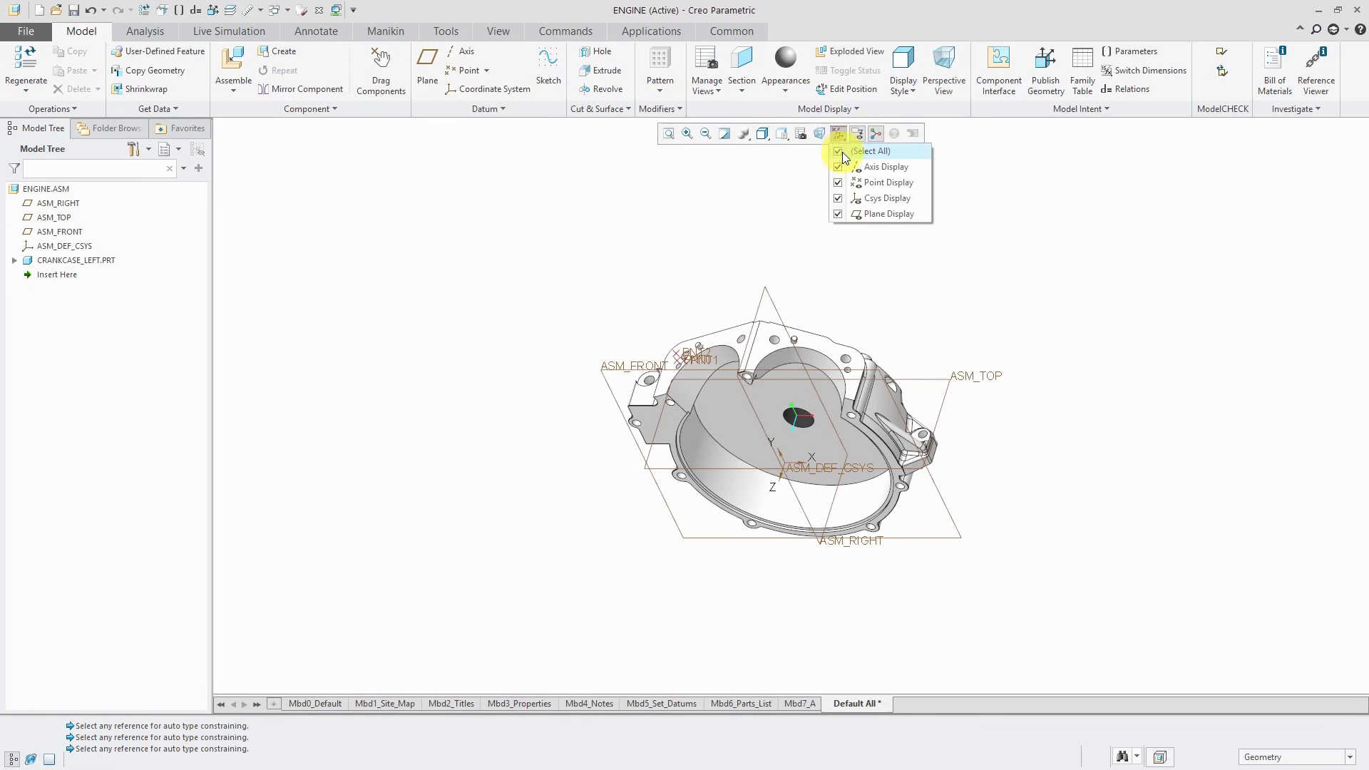
left_click(839, 152)
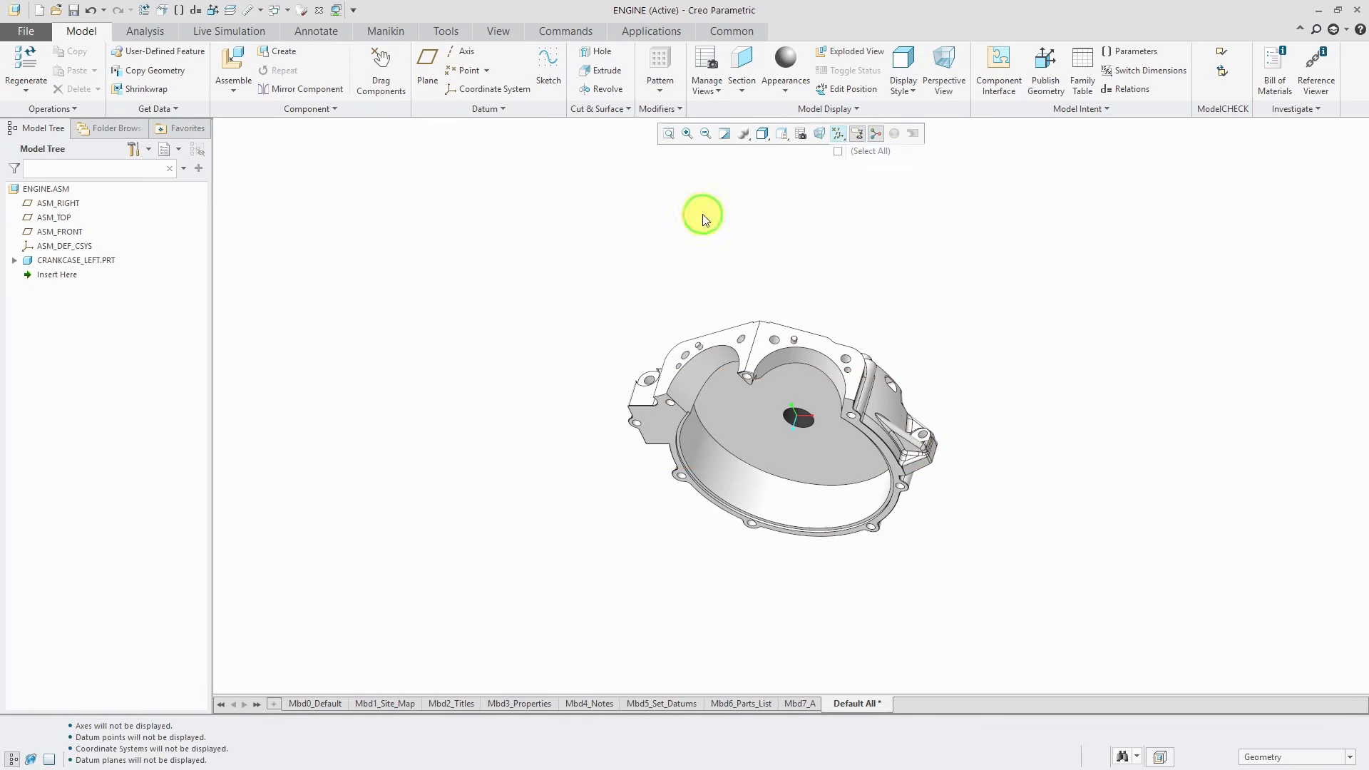
mouse_move(832, 352)
middle_mouse_down()
mouse_move(835, 264)
mouse_move(797, 298)
mouse_move(742, 226)
mouse_move(722, 323)
mouse_move(779, 306)
mouse_move(803, 274)
mouse_move(810, 342)
mouse_move(816, 332)
middle_mouse_up()
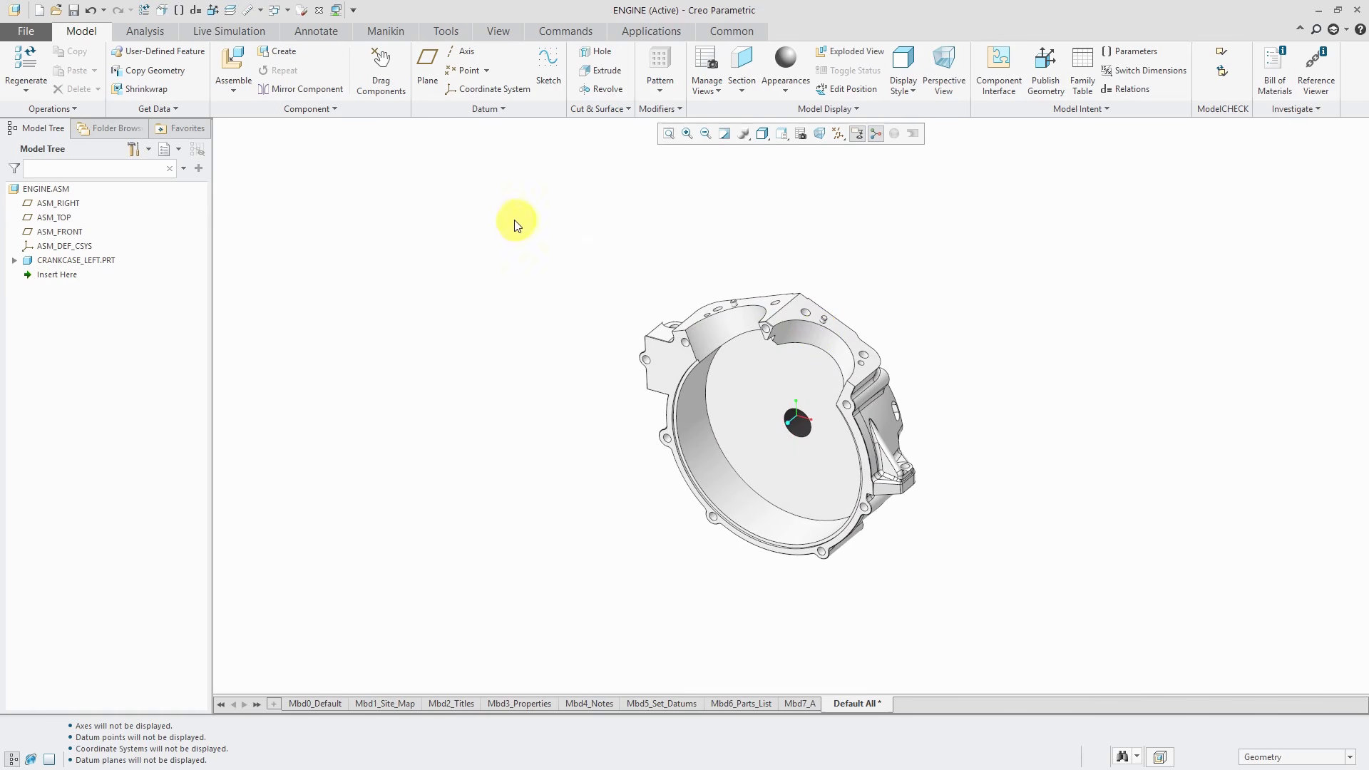
Bring crankcase_right.prt into the assembly and reposition and rotate it freely beside the left crankcase.
left_click(238, 60)
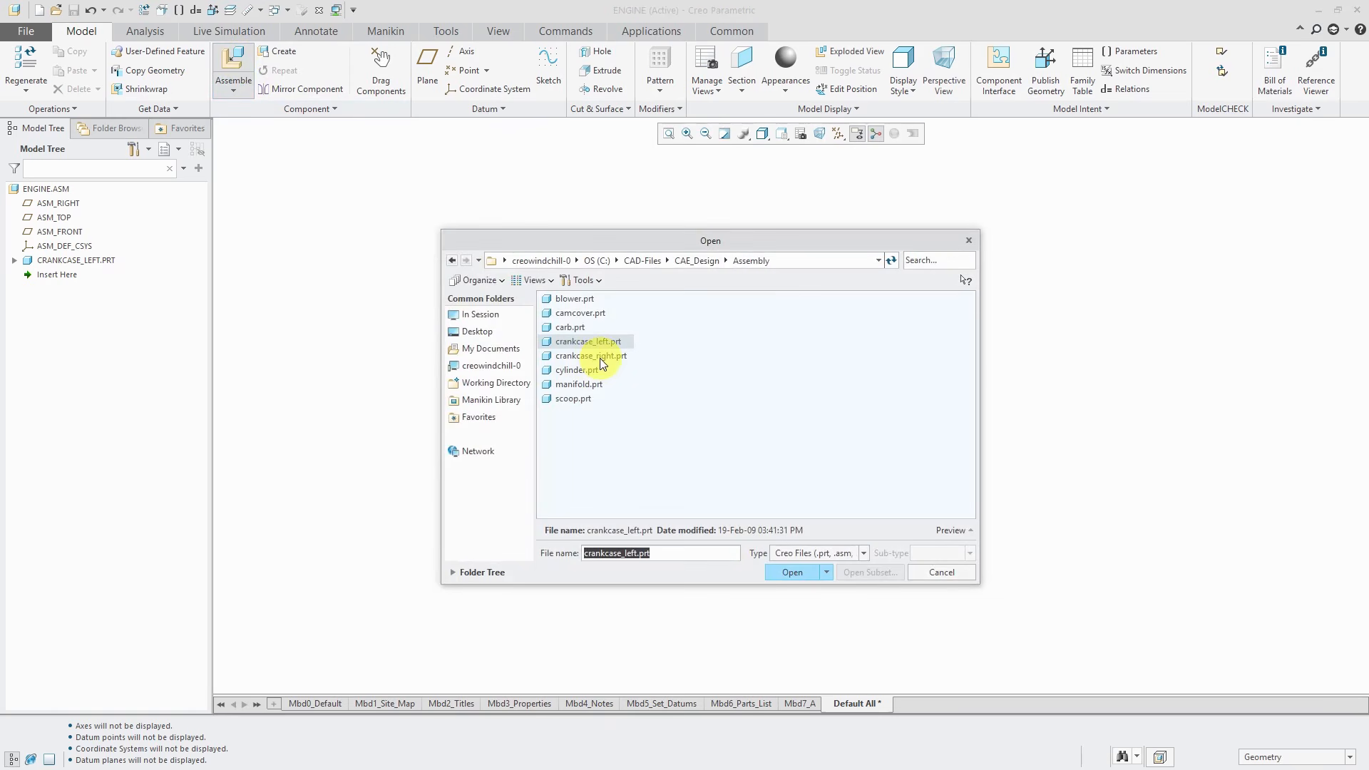
double_click(600, 358)
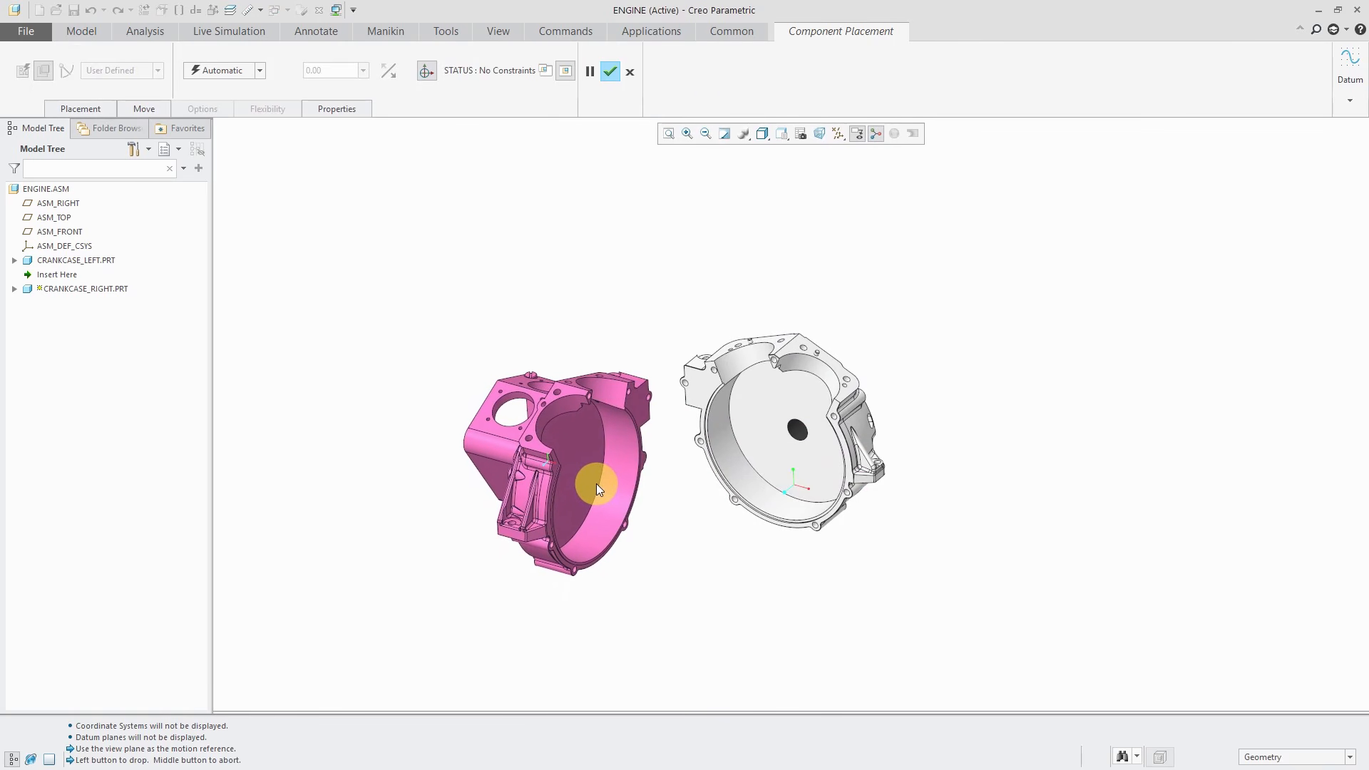
left_click(591, 481)
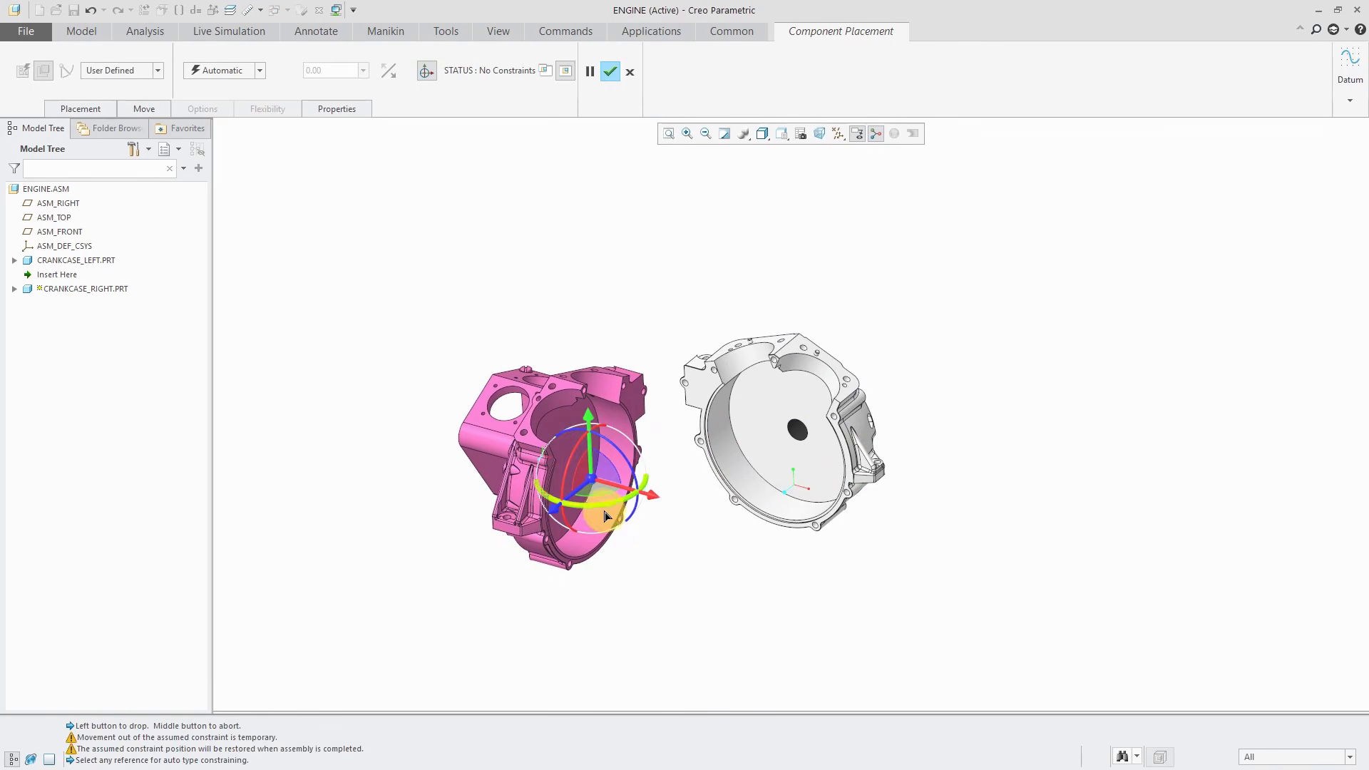
left_click_drag(605, 510, 718, 550)
middle_click_drag(718, 550, 663, 569)
left_click_drag(660, 460, 752, 477)
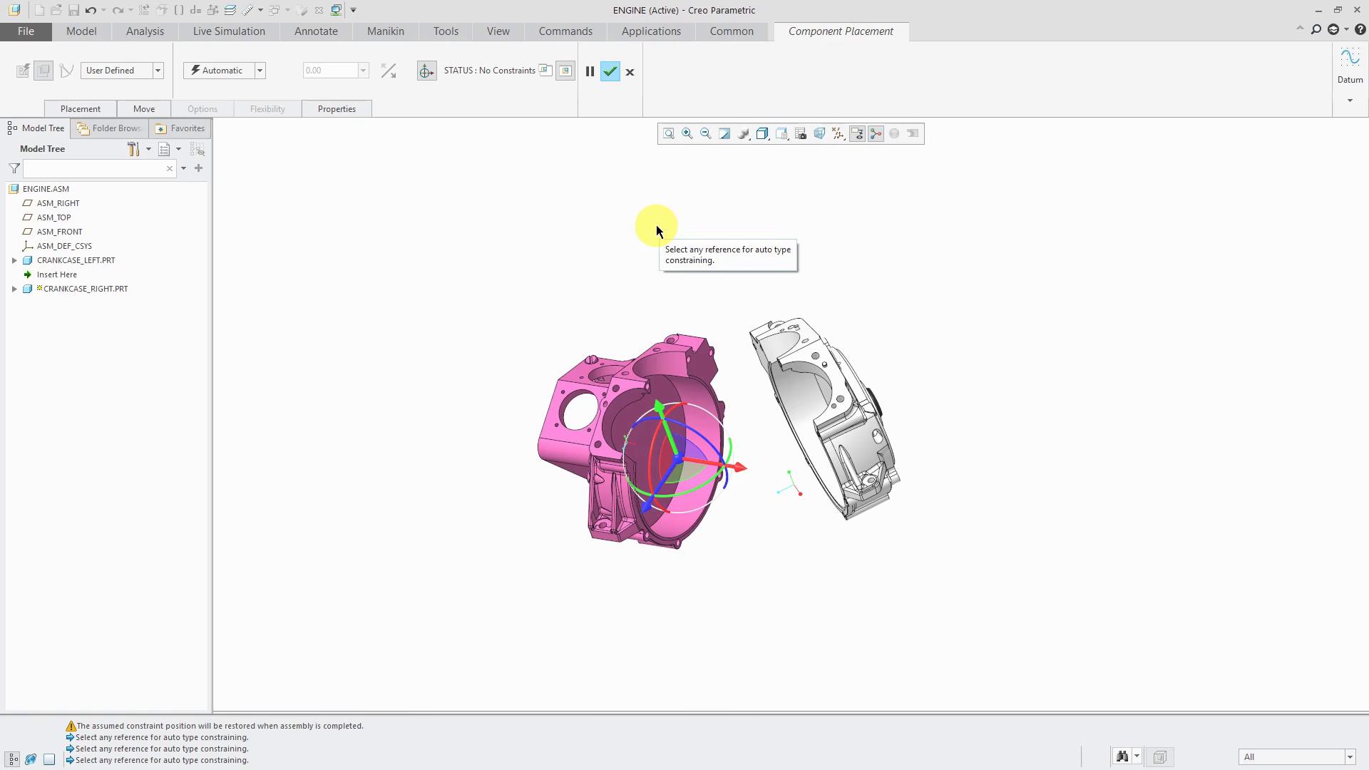
Make the right crankcase's rear cylinder bore surface and its adjoining flat deck face coincident with the matching surfaces of the left crankcase.
left_click(674, 368)
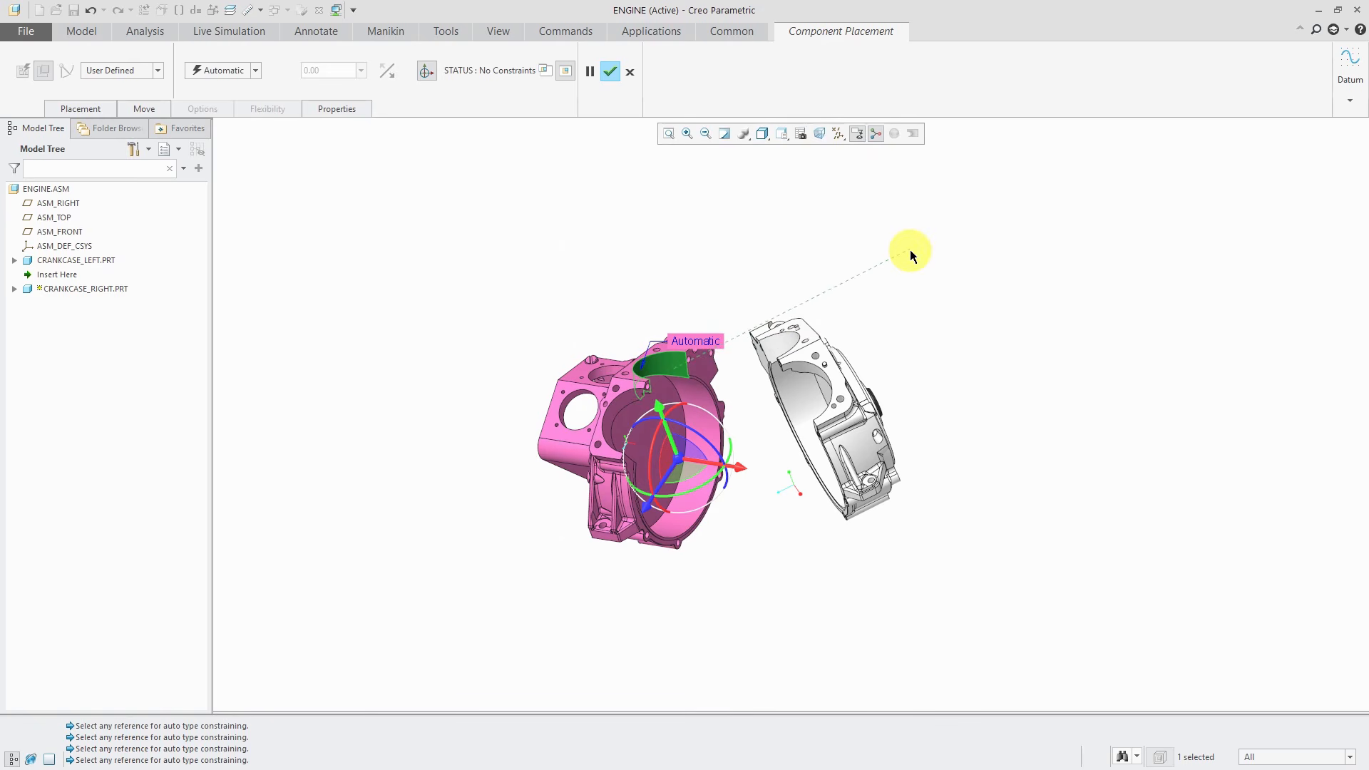
left_click(777, 345)
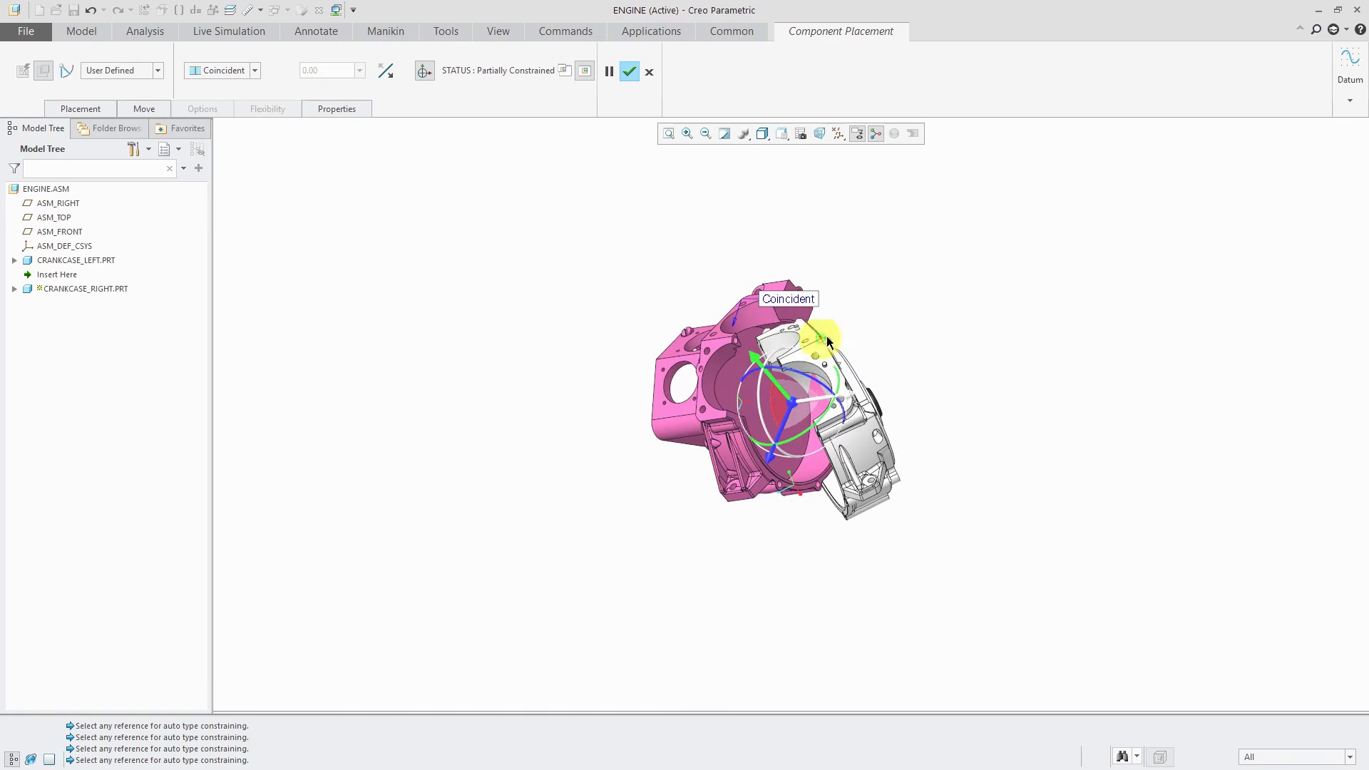
middle_click_drag(874, 315, 894, 338)
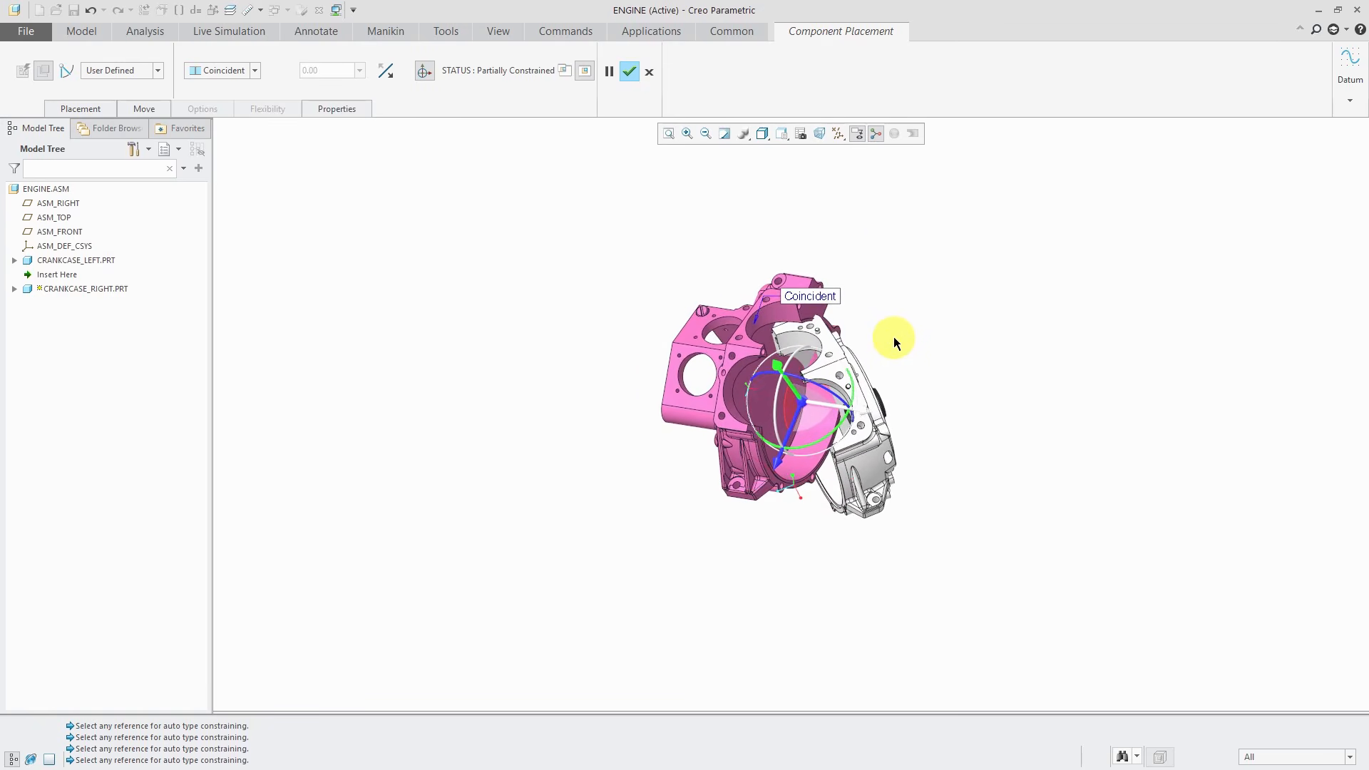
scroll(912, 314, "up", 2)
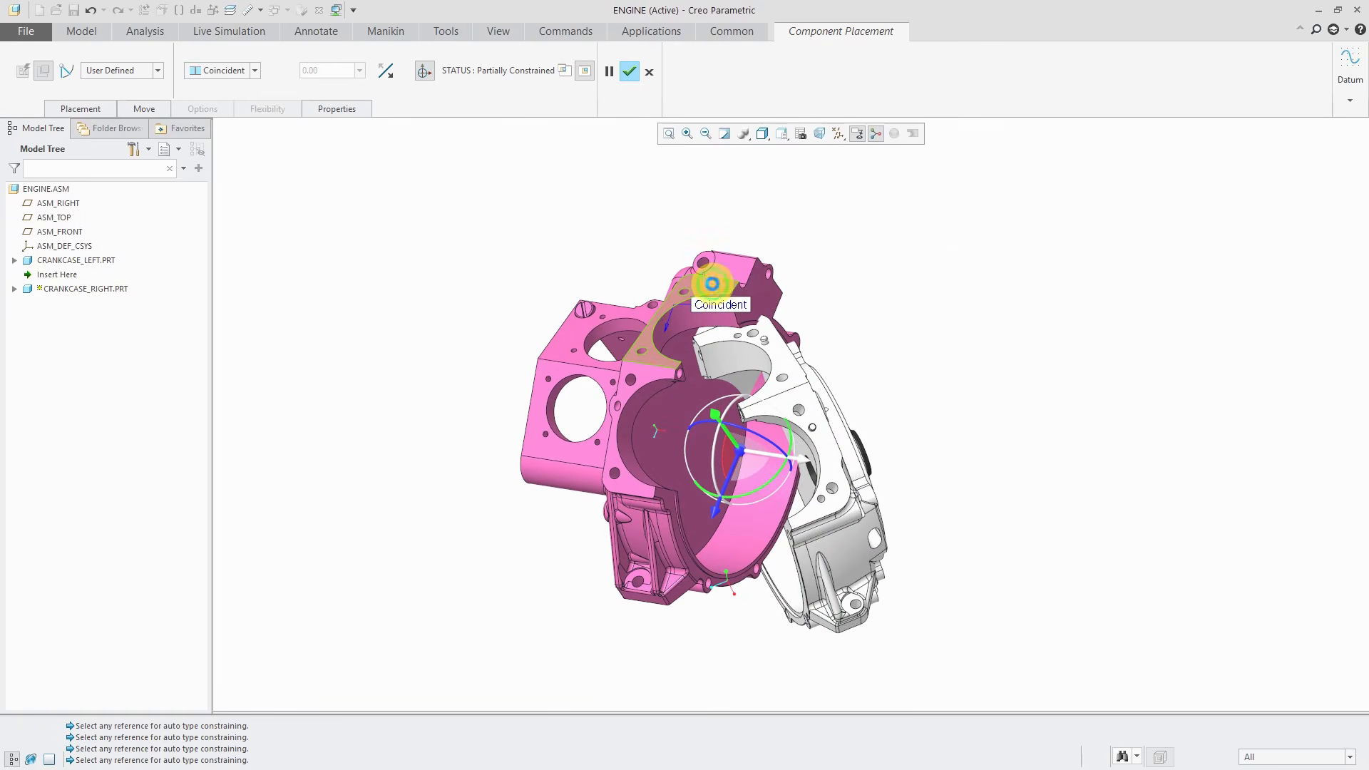
left_click(713, 285)
left_click(760, 332)
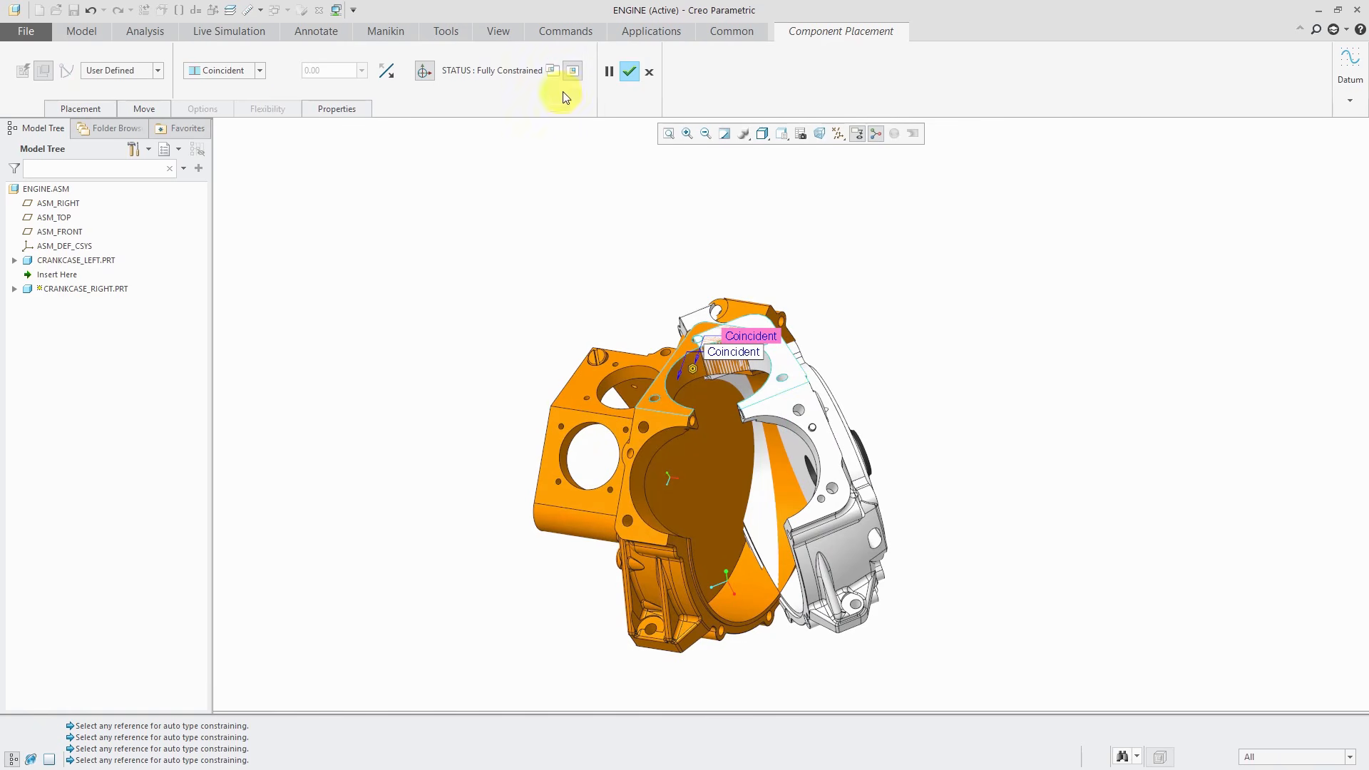
Turn off constraint assumptions for the right crankcase's placement.
left_click(105, 108)
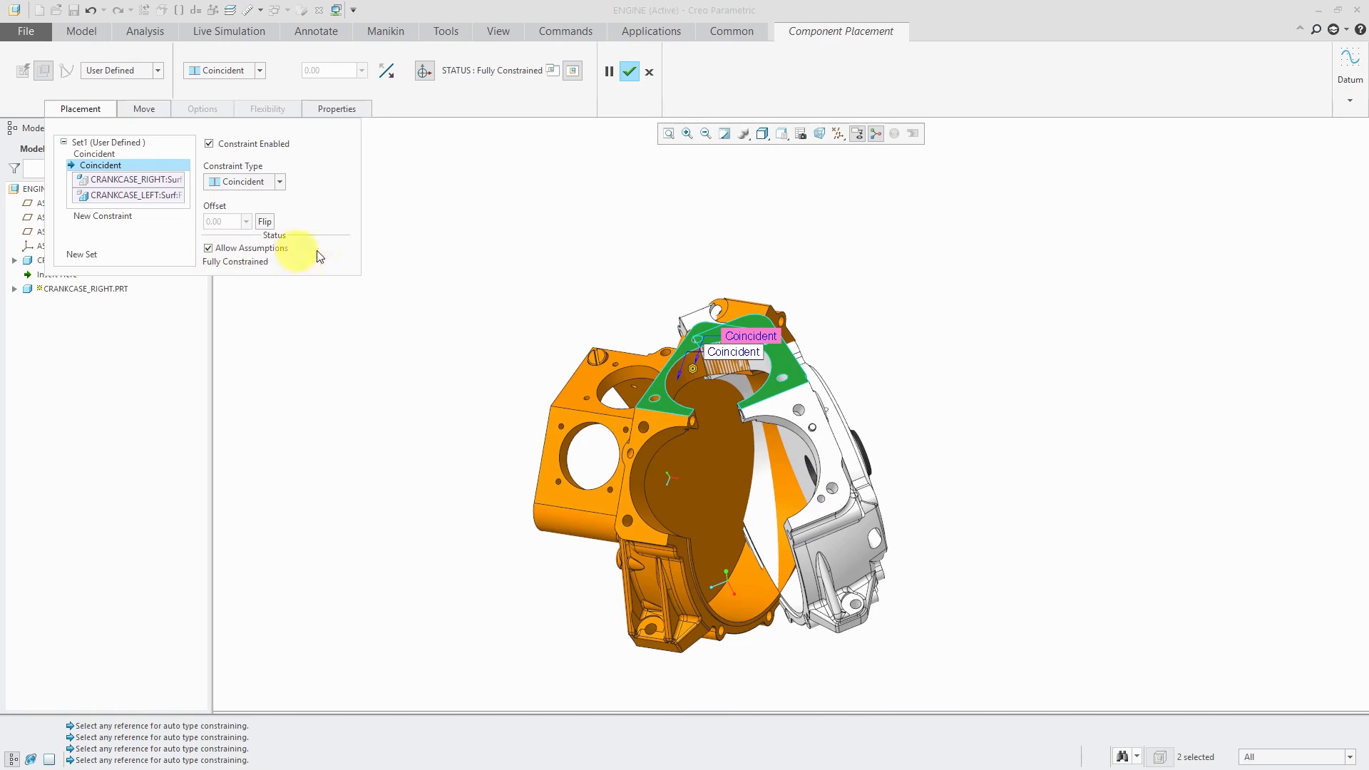
right_click(951, 245)
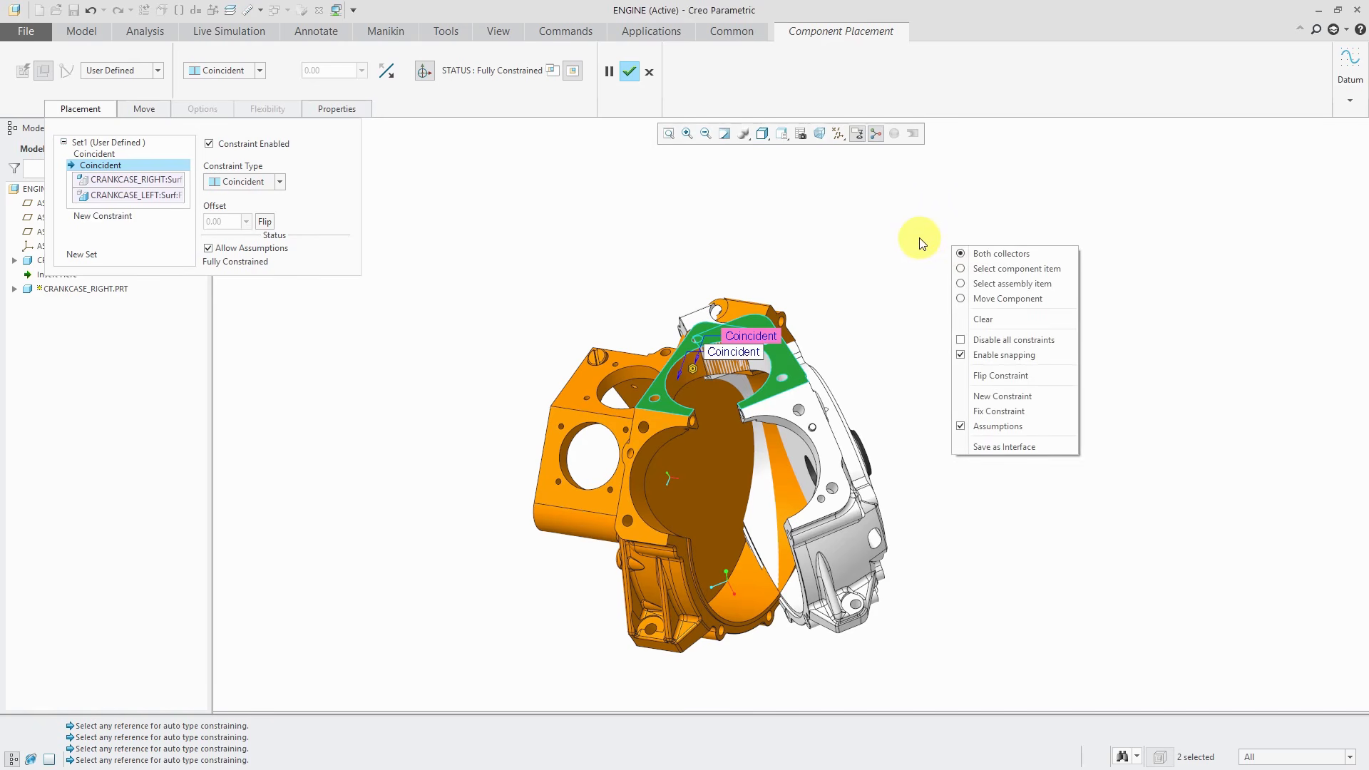
left_click(959, 426)
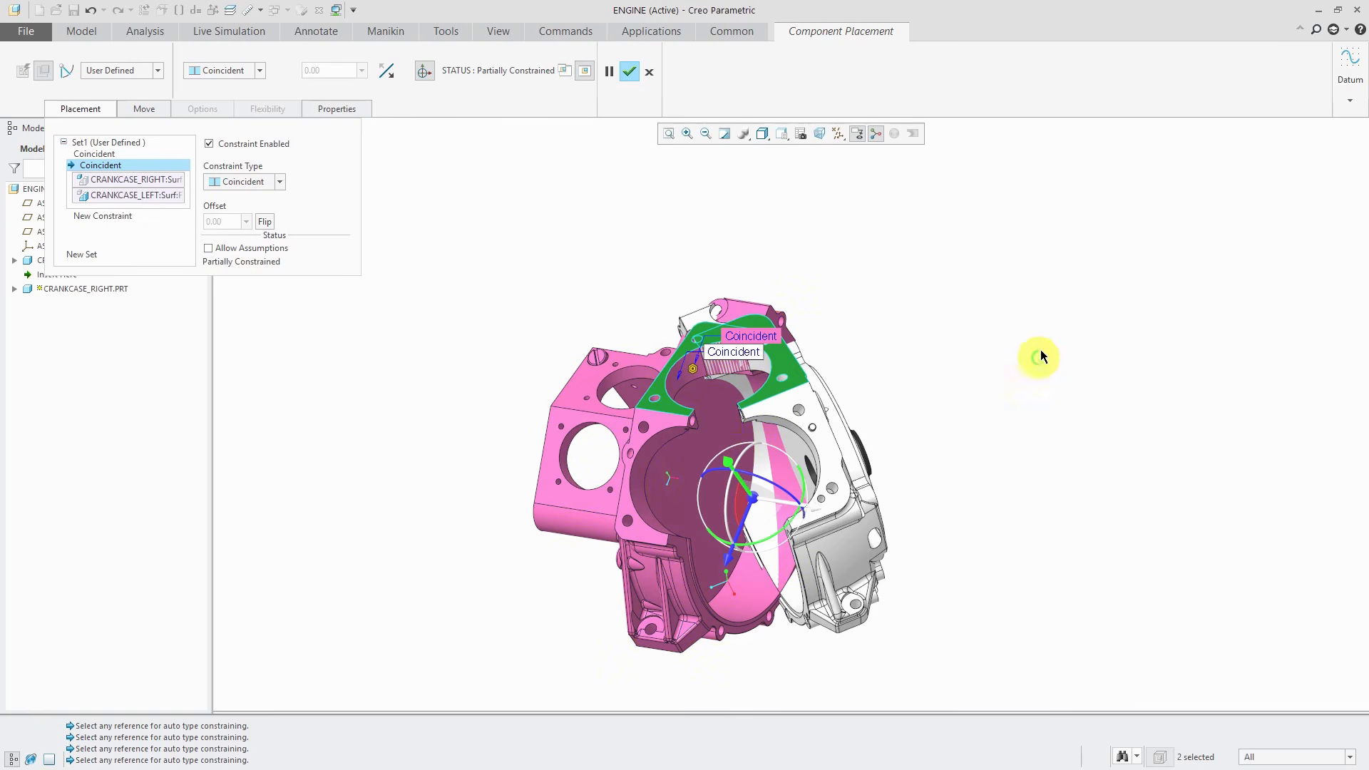
Add a new automatic constraint between the front cylinder bore surfaces of both crankcase halves and accept the right crankcase's placement.
right_click(974, 295)
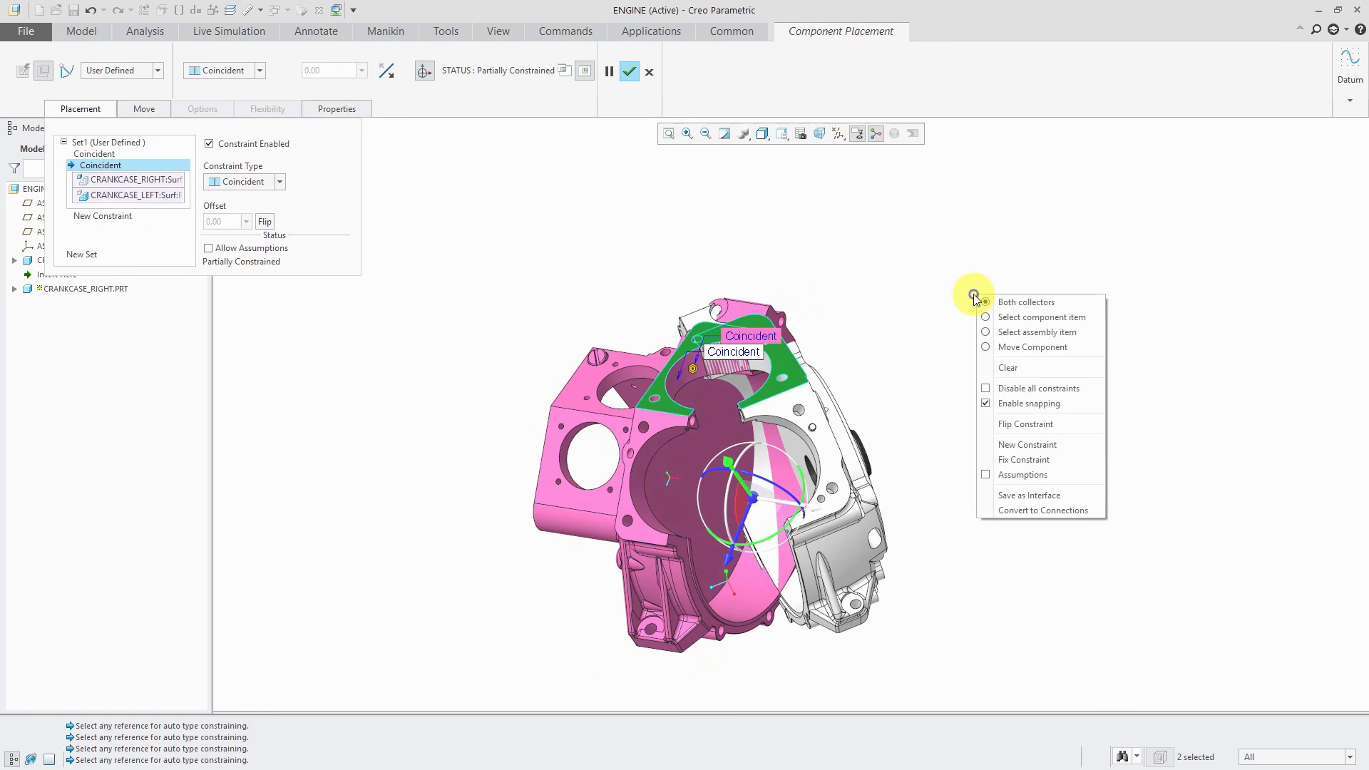
left_click(1020, 445)
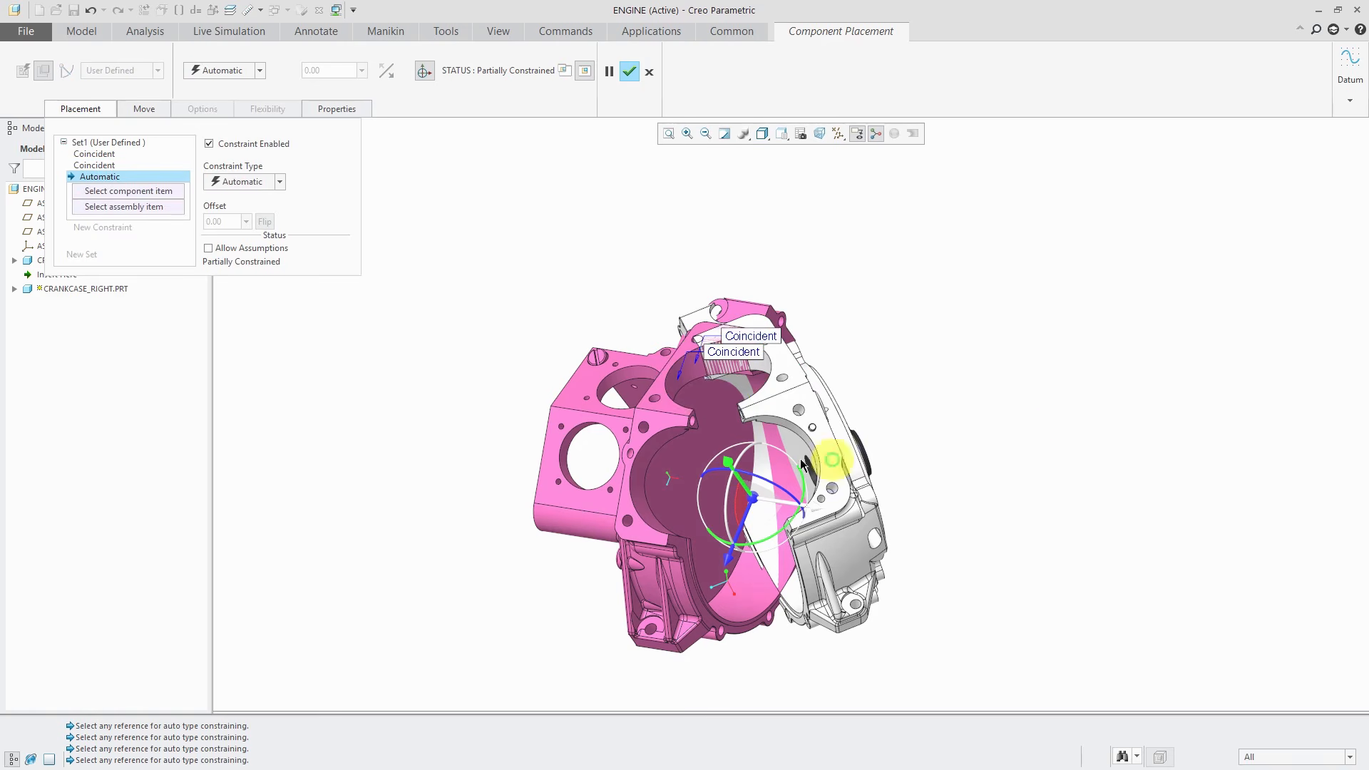
left_click(657, 442)
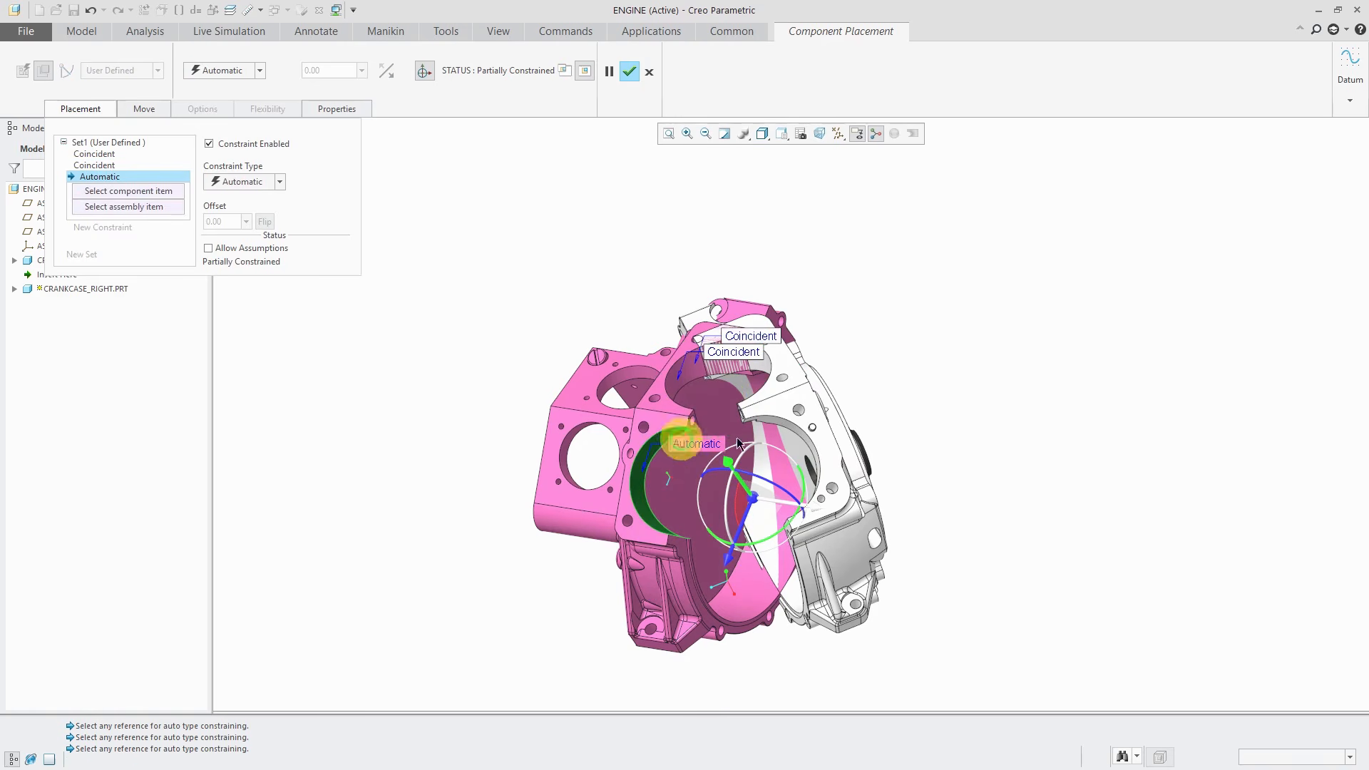
left_click(797, 434)
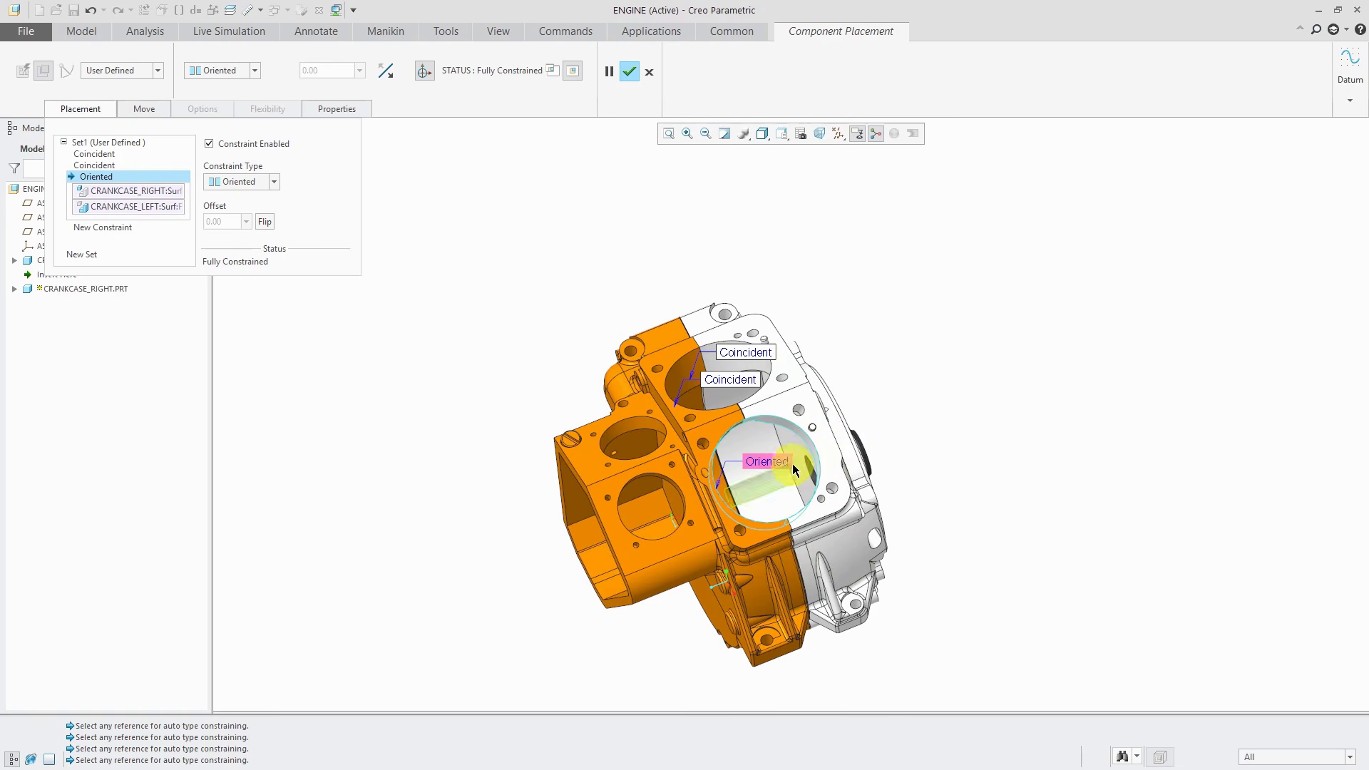
mouse_move(845, 299)
middle_mouse_down()
mouse_move(911, 275)
mouse_move(849, 275)
mouse_move(806, 208)
mouse_move(840, 254)
mouse_move(892, 204)
mouse_move(892, 293)
mouse_move(909, 266)
mouse_move(841, 257)
mouse_move(868, 281)
middle_mouse_up()
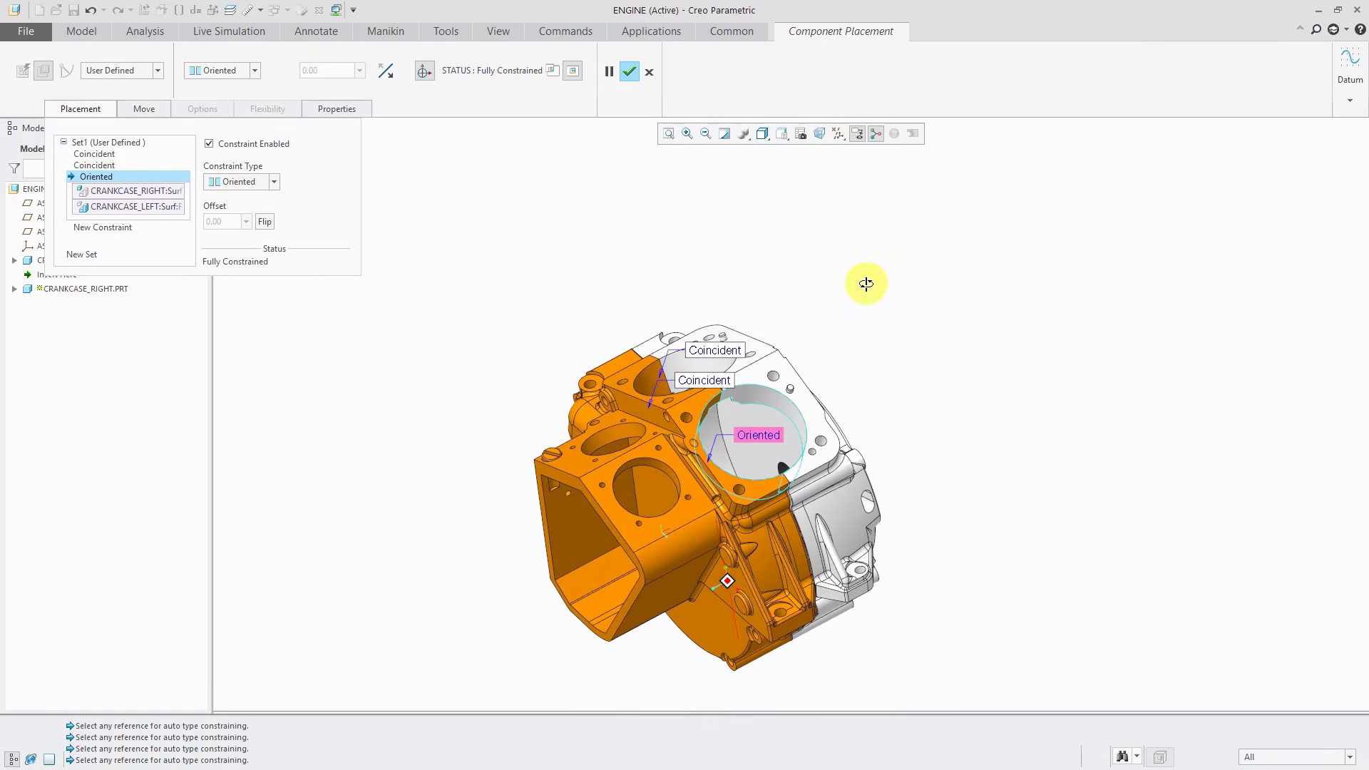
middle_click(874, 332)
mouse_move(858, 293)
middle_mouse_down()
mouse_move(846, 275)
mouse_move(860, 288)
mouse_move(926, 257)
mouse_move(870, 275)
mouse_move(873, 289)
middle_mouse_up()
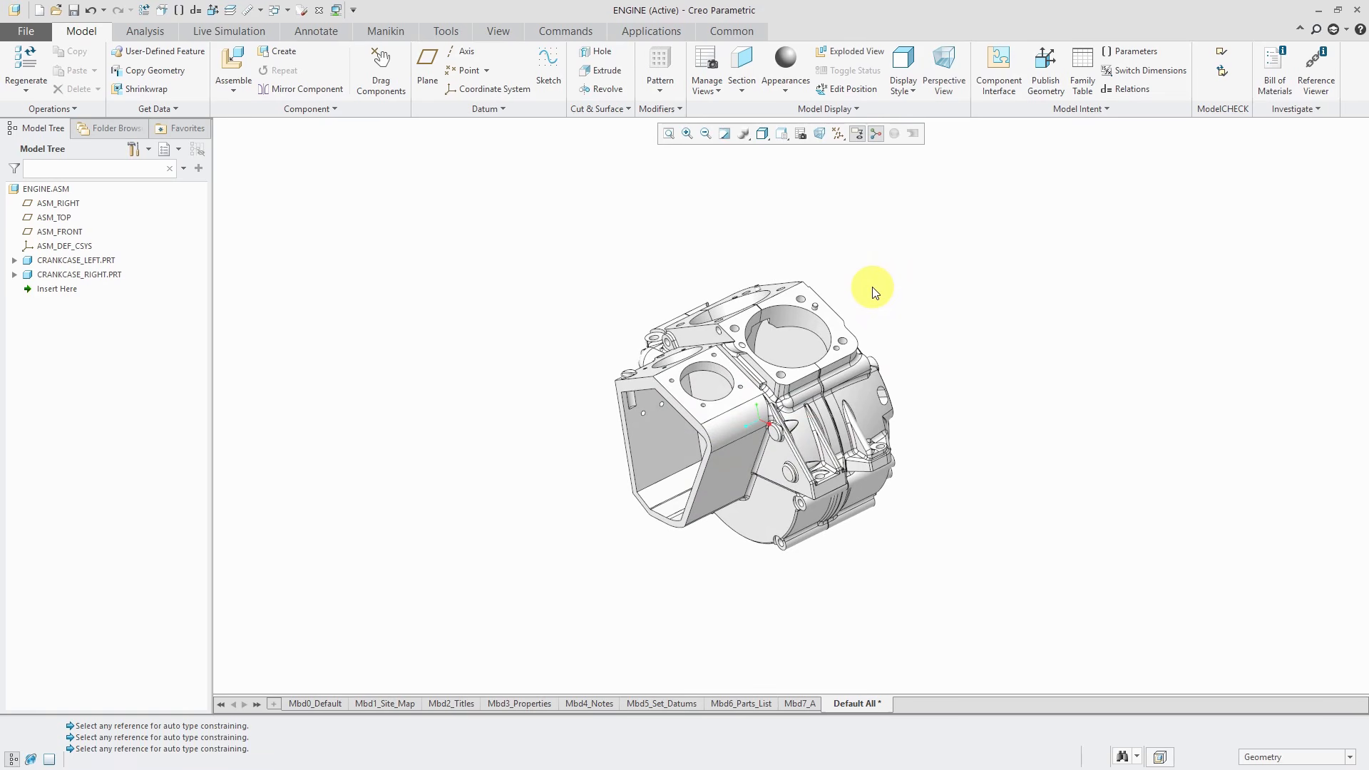
Examine the Assembly options, especially the automatic placement and component dragging settings, and leave without saving changes.
left_click(30, 34)
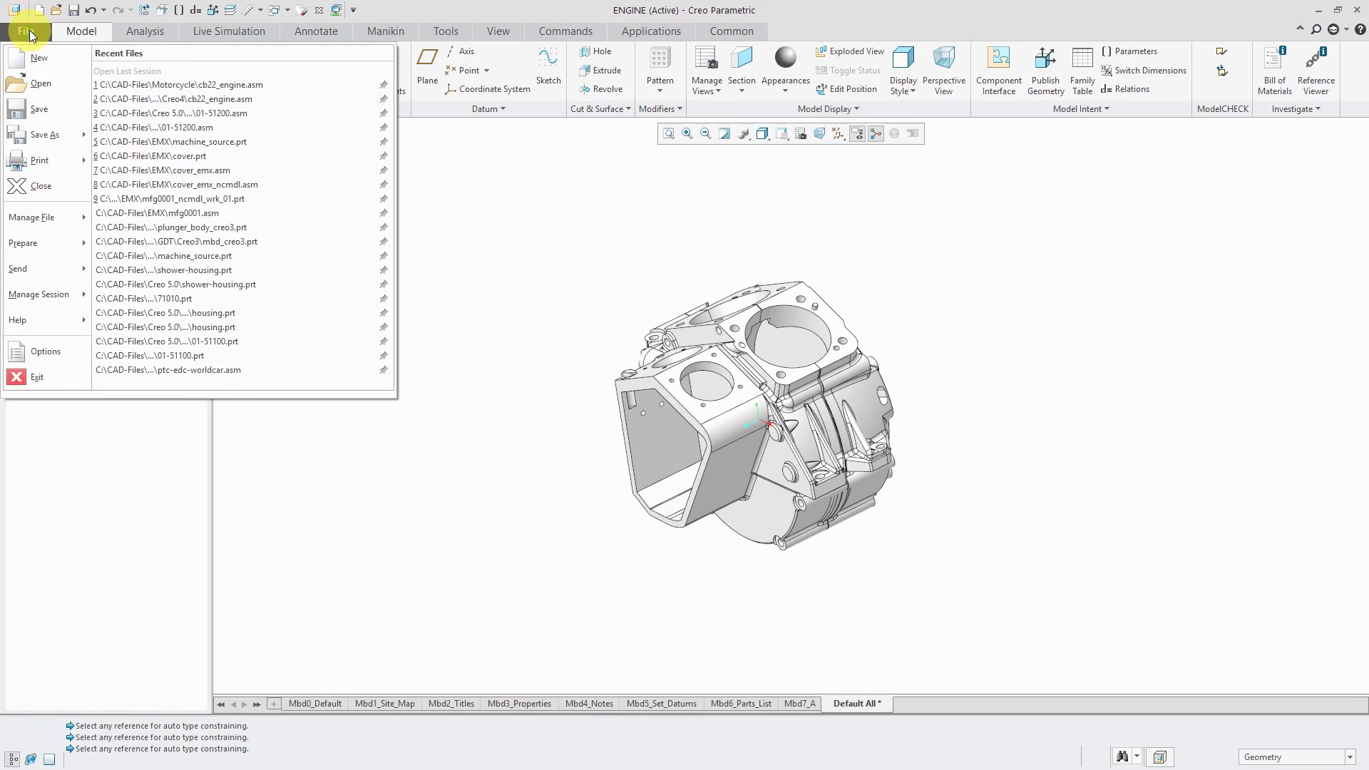
left_click(30, 350)
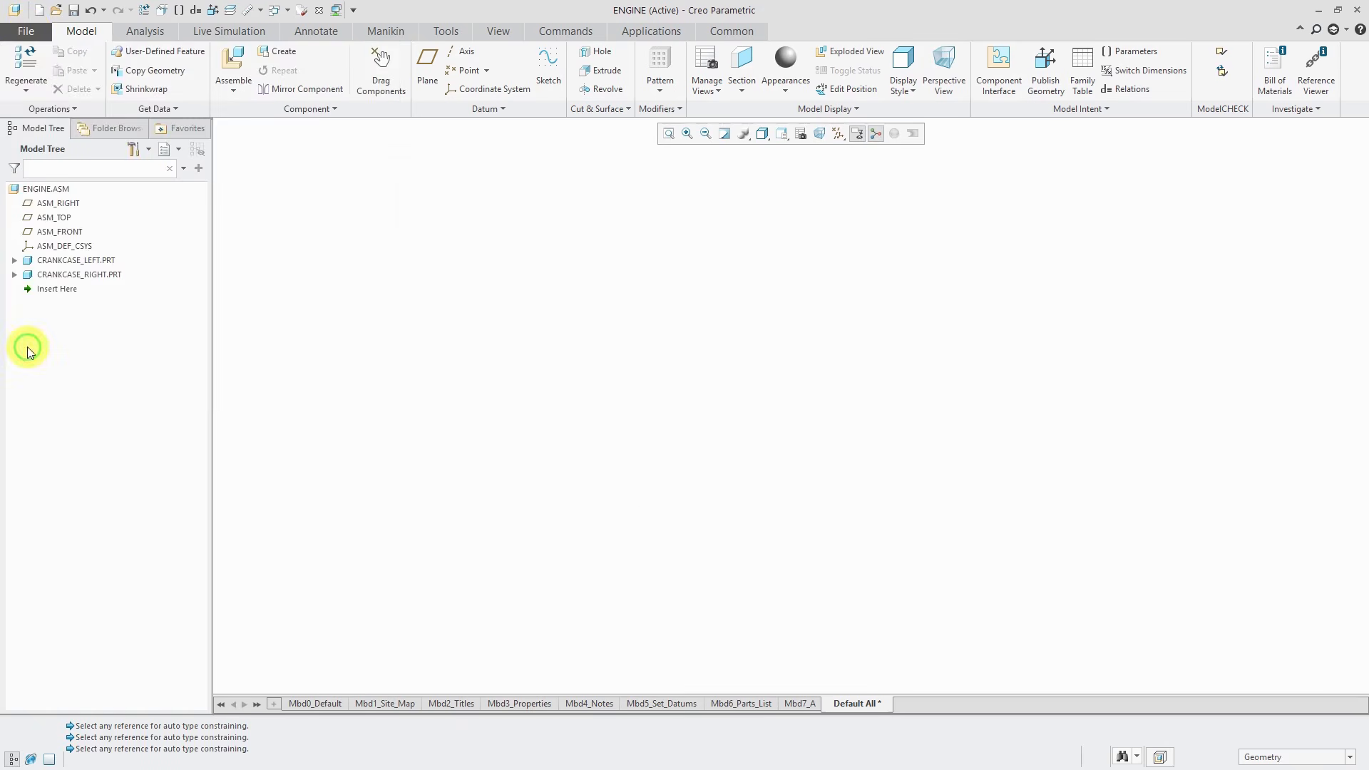
left_click(372, 243)
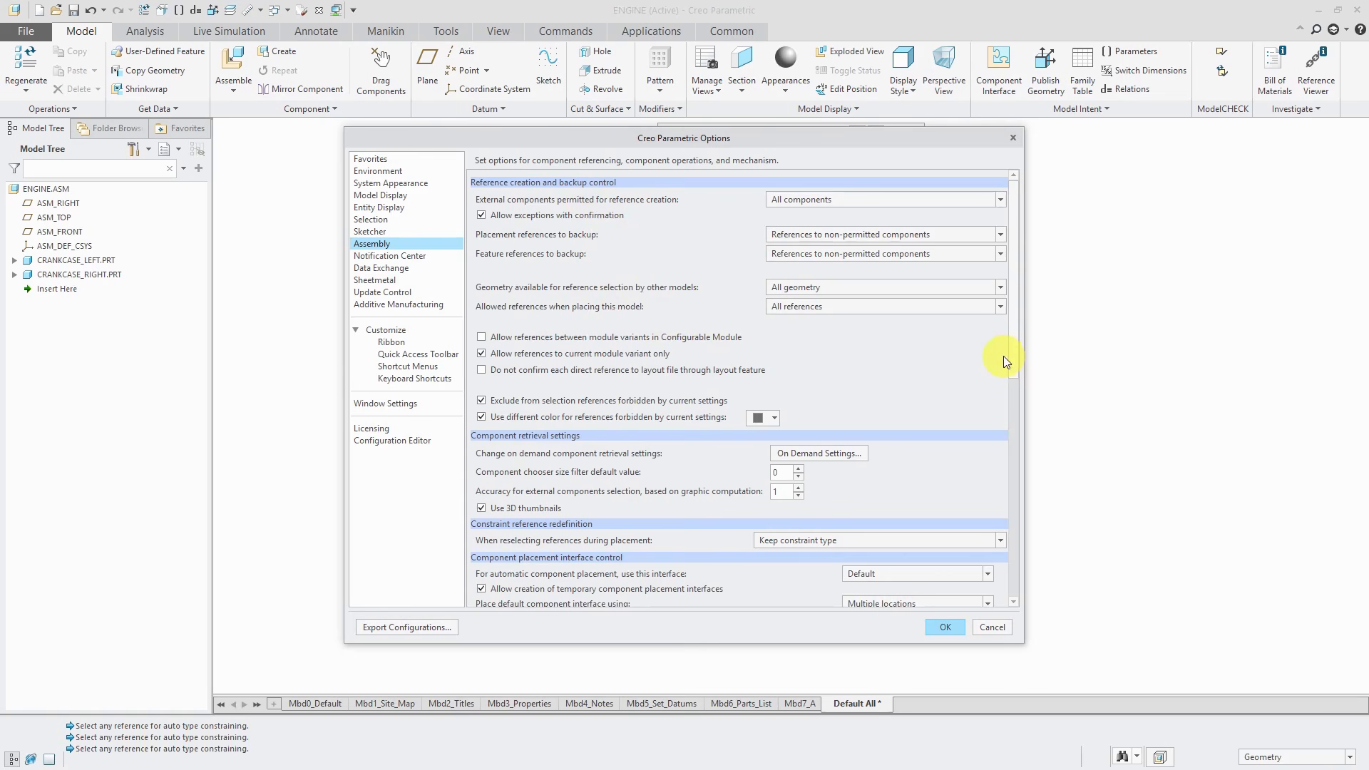
left_click_drag(1016, 350, 1038, 557)
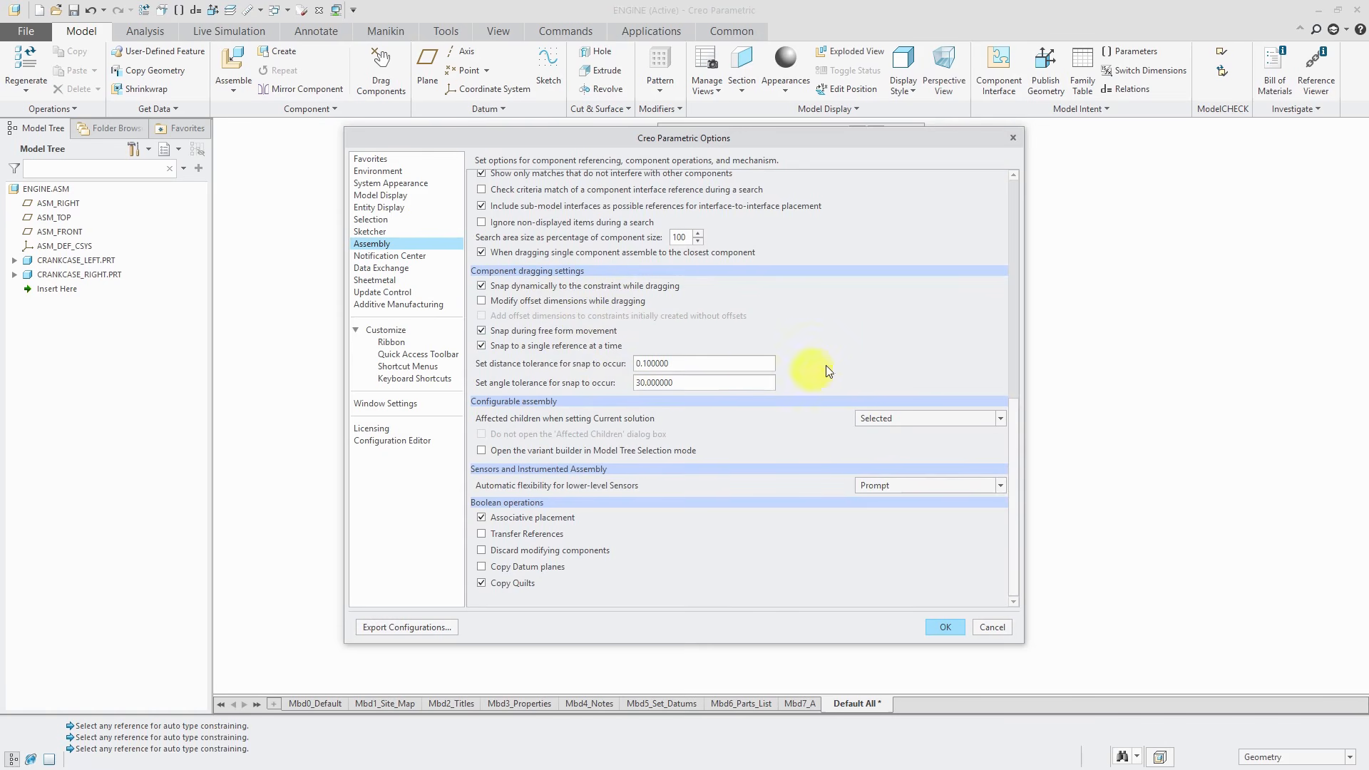
scroll(837, 362, "up", 1)
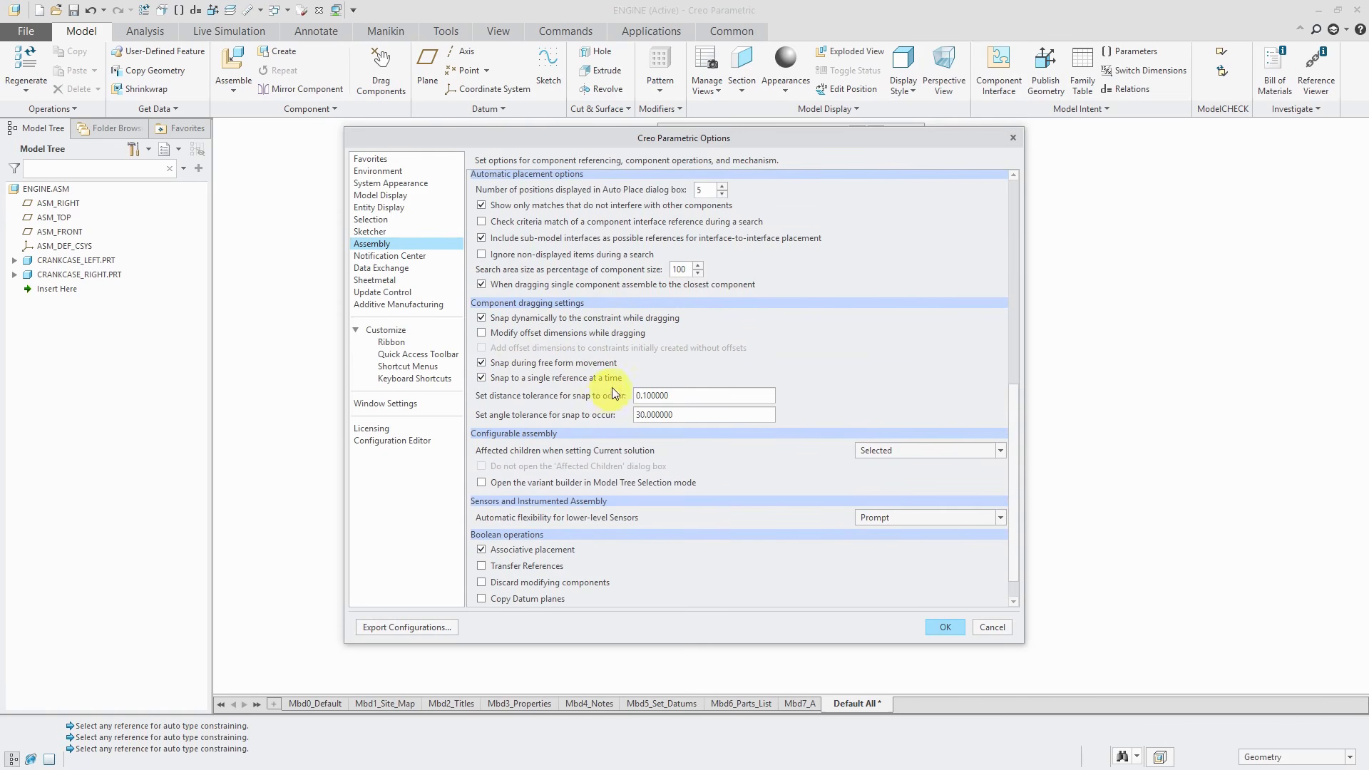
scroll(611, 388, "up", 1)
scroll(611, 385, "up", 1)
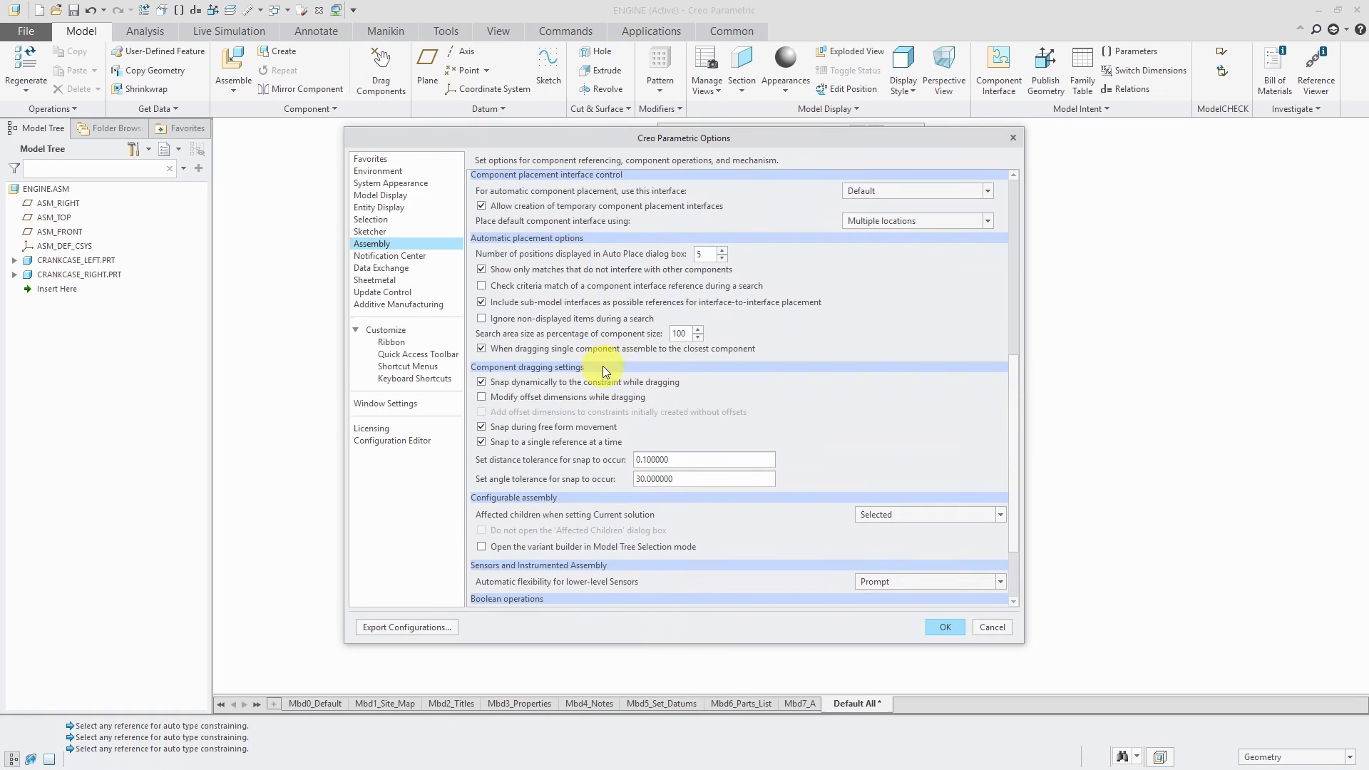
scroll(593, 357, "up", 3)
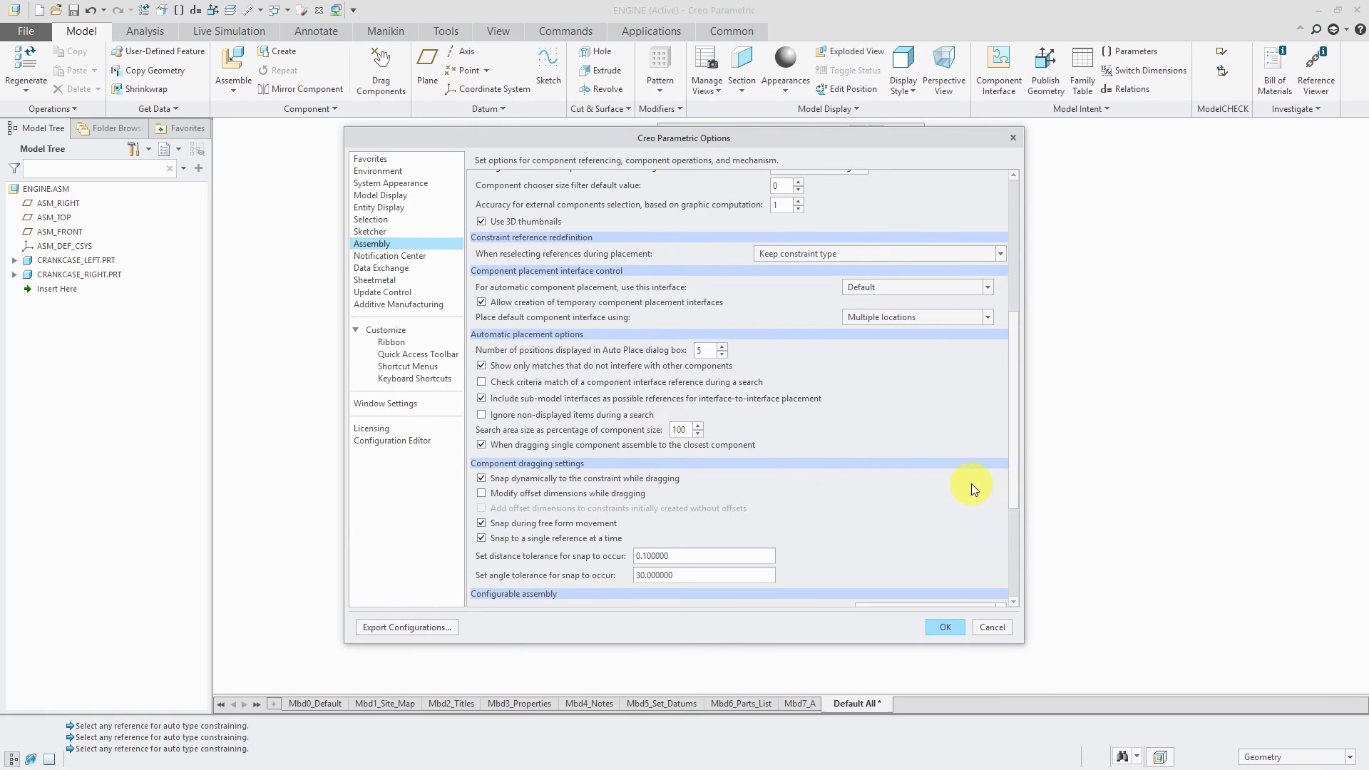
left_click(992, 629)
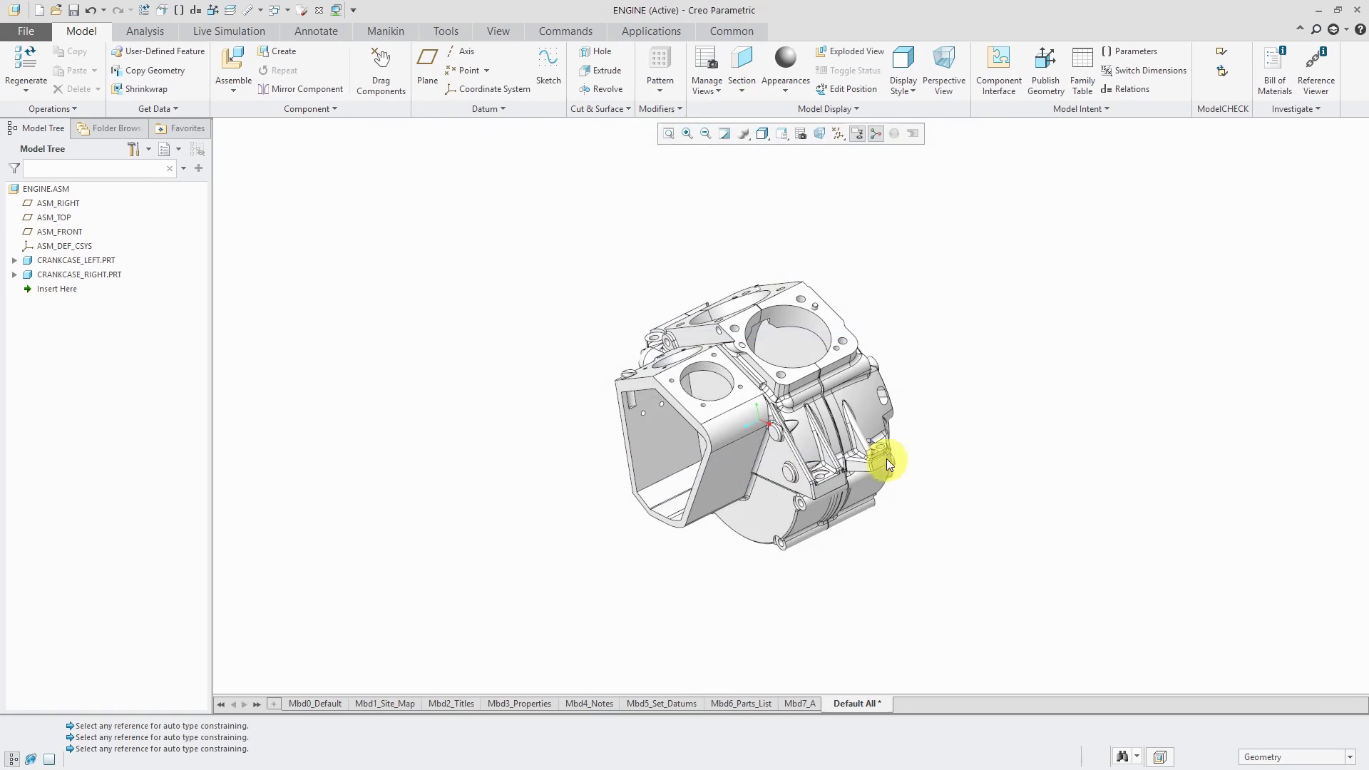
Bring cylinder.prt into the assembly and drop it above the crankcase with its lower end facing the bores.
middle_click_drag(883, 414, 880, 385)
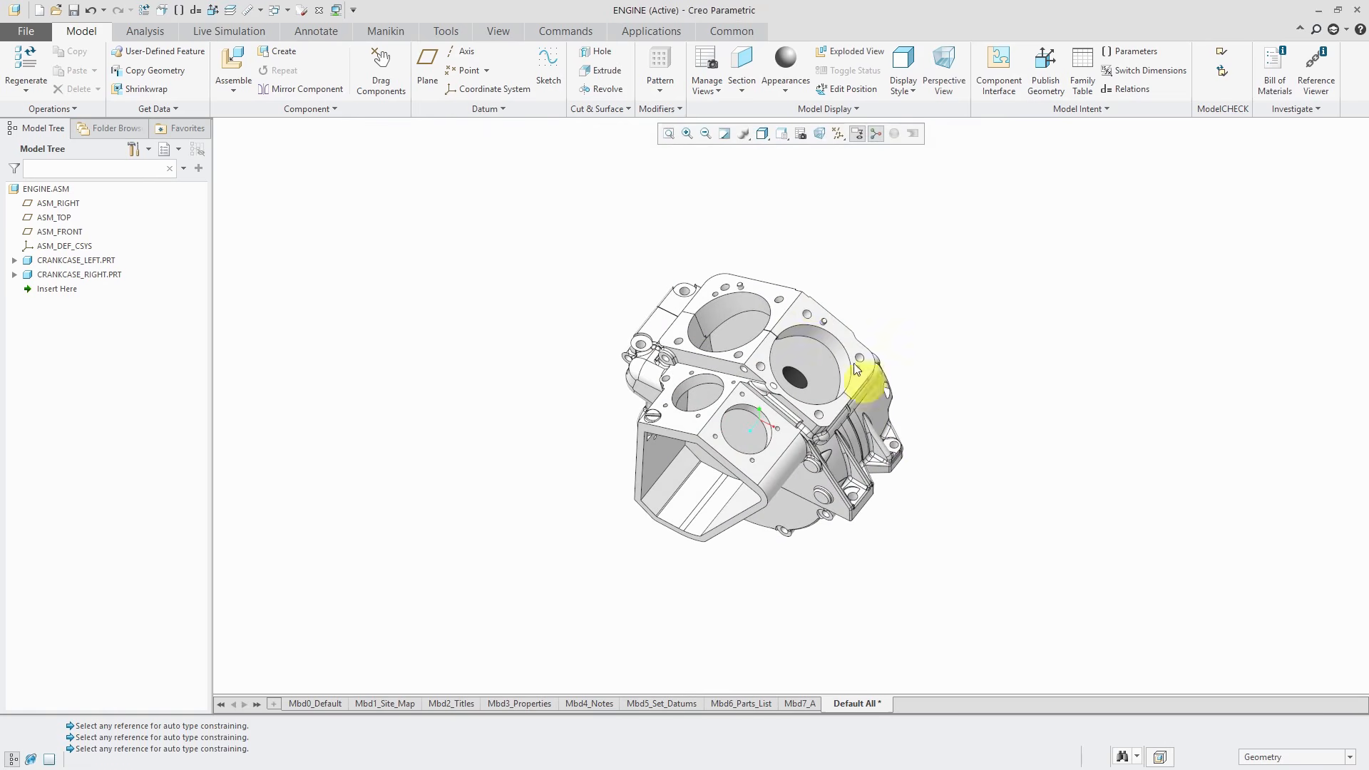
scroll(830, 292, "up", 2)
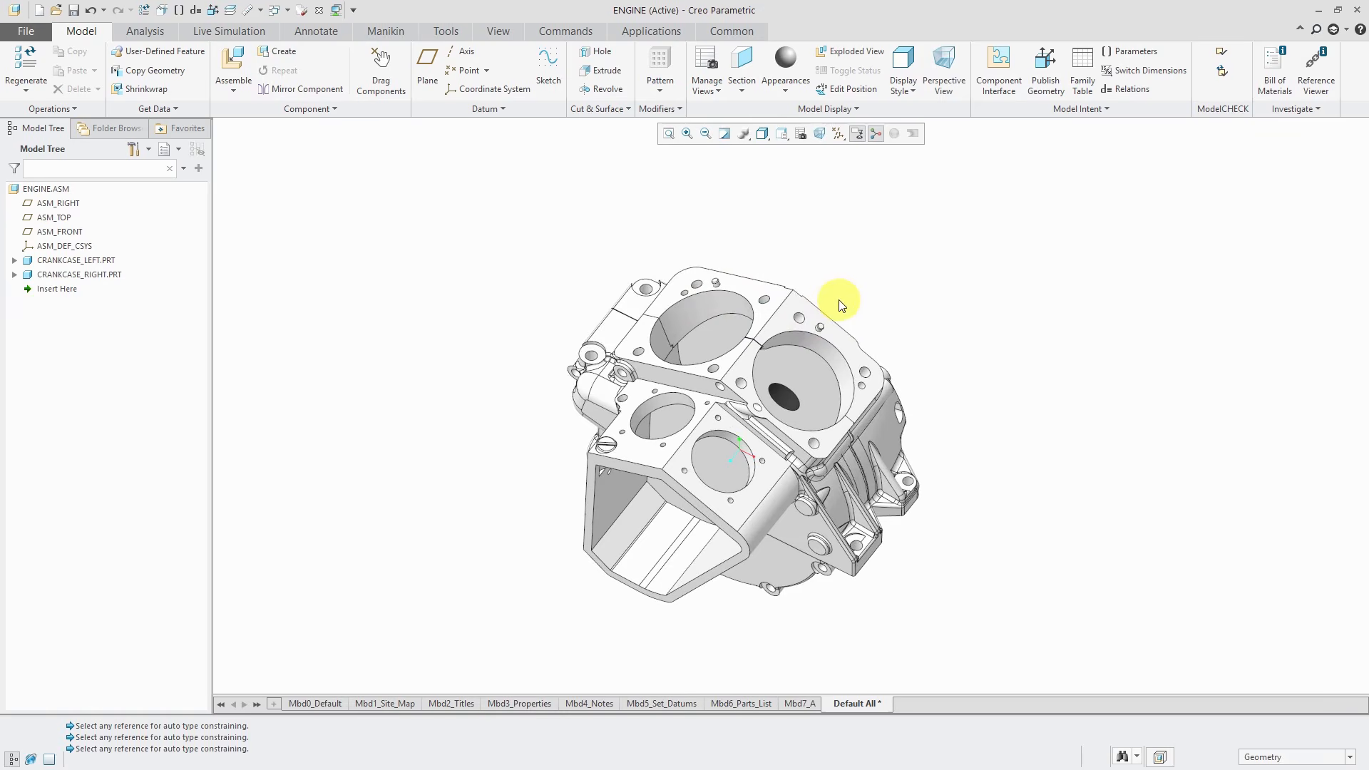
left_click(233, 63)
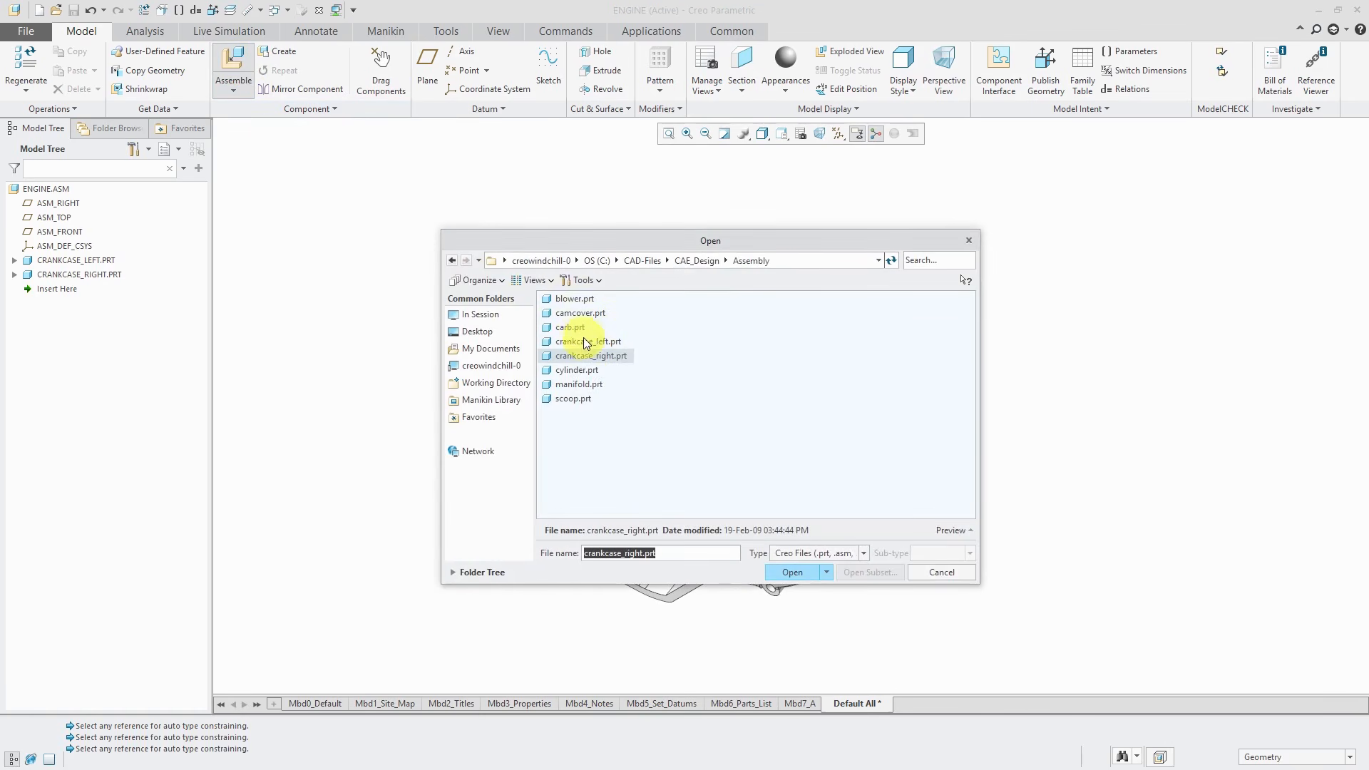
double_click(579, 370)
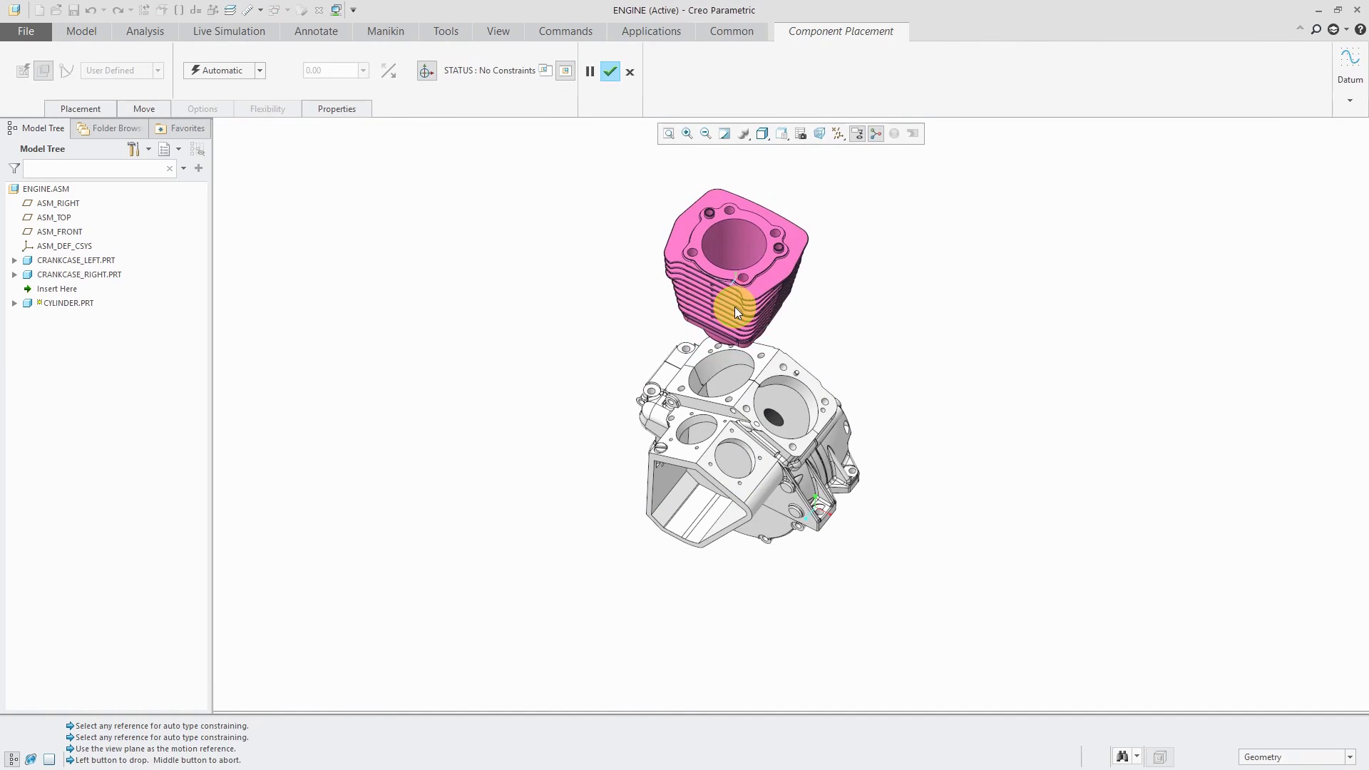
left_click(735, 307)
middle_click_drag(761, 355, 825, 367)
scroll(727, 353, "up", 3)
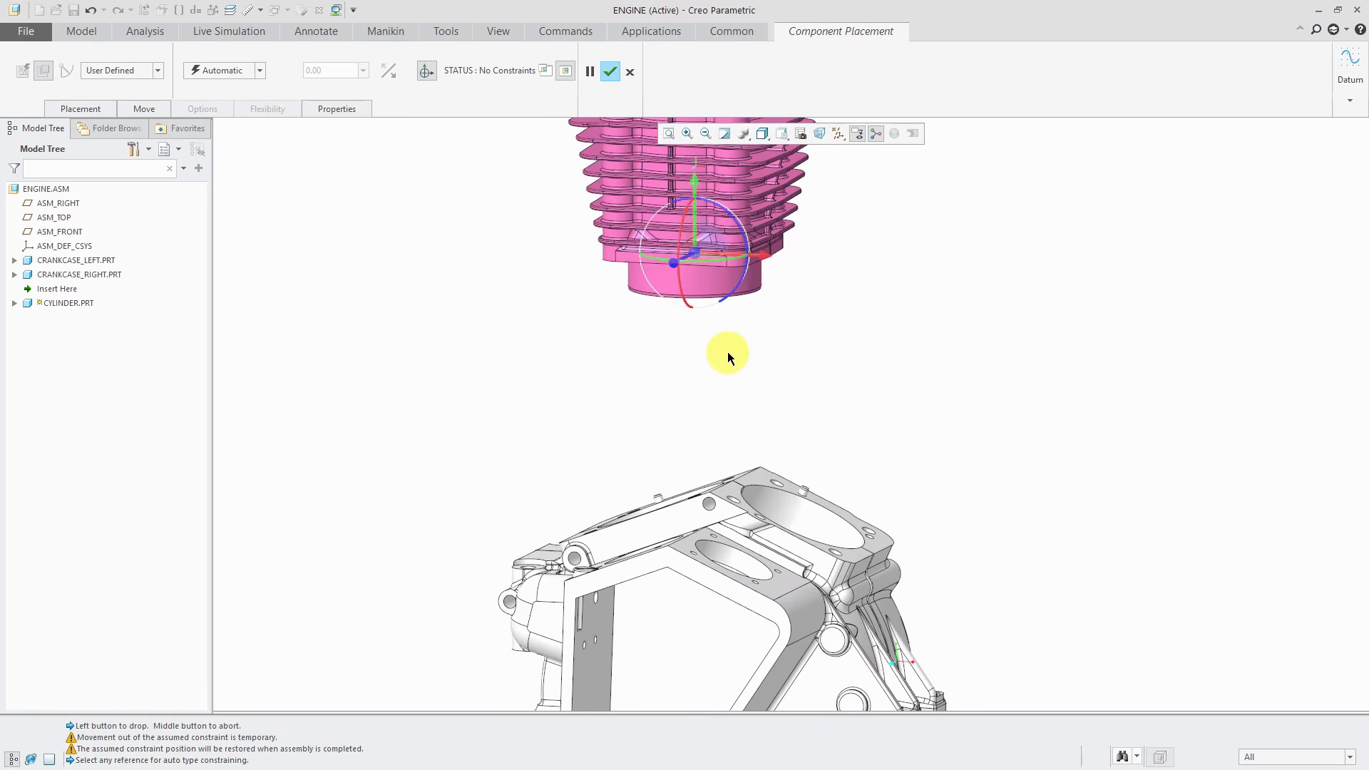
middle_click_drag(743, 371, 726, 399)
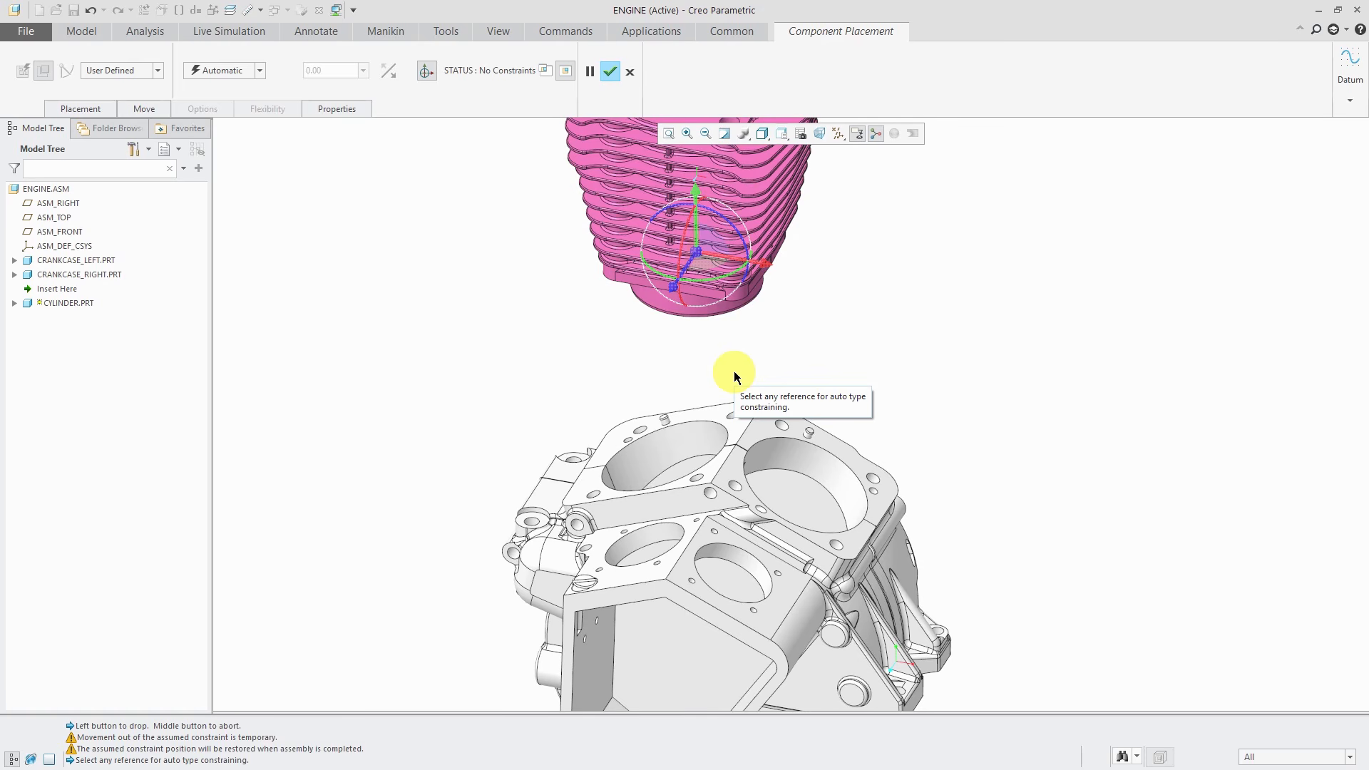
Make the cylinder's lower cylindrical surface coincident with the crankcase's rear cylinder bore.
left_click(259, 71)
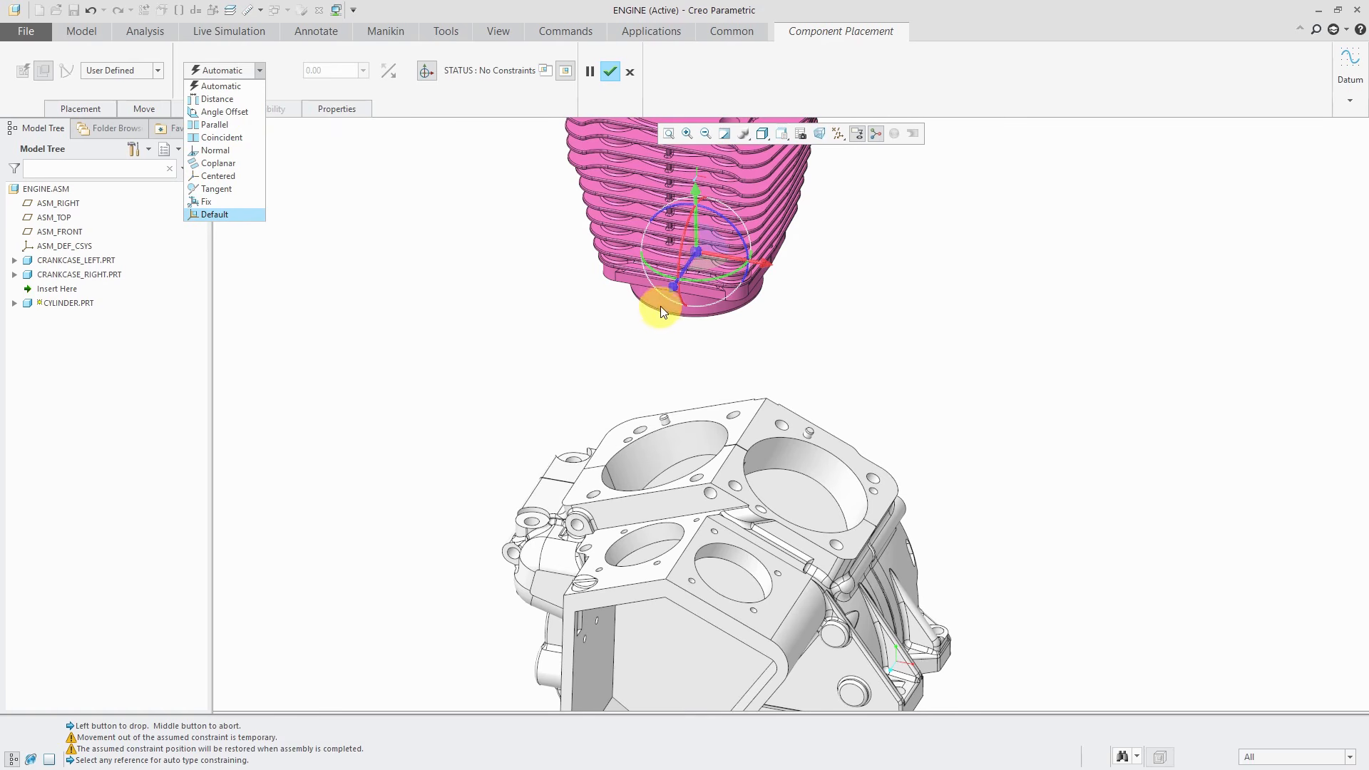
left_click(586, 323)
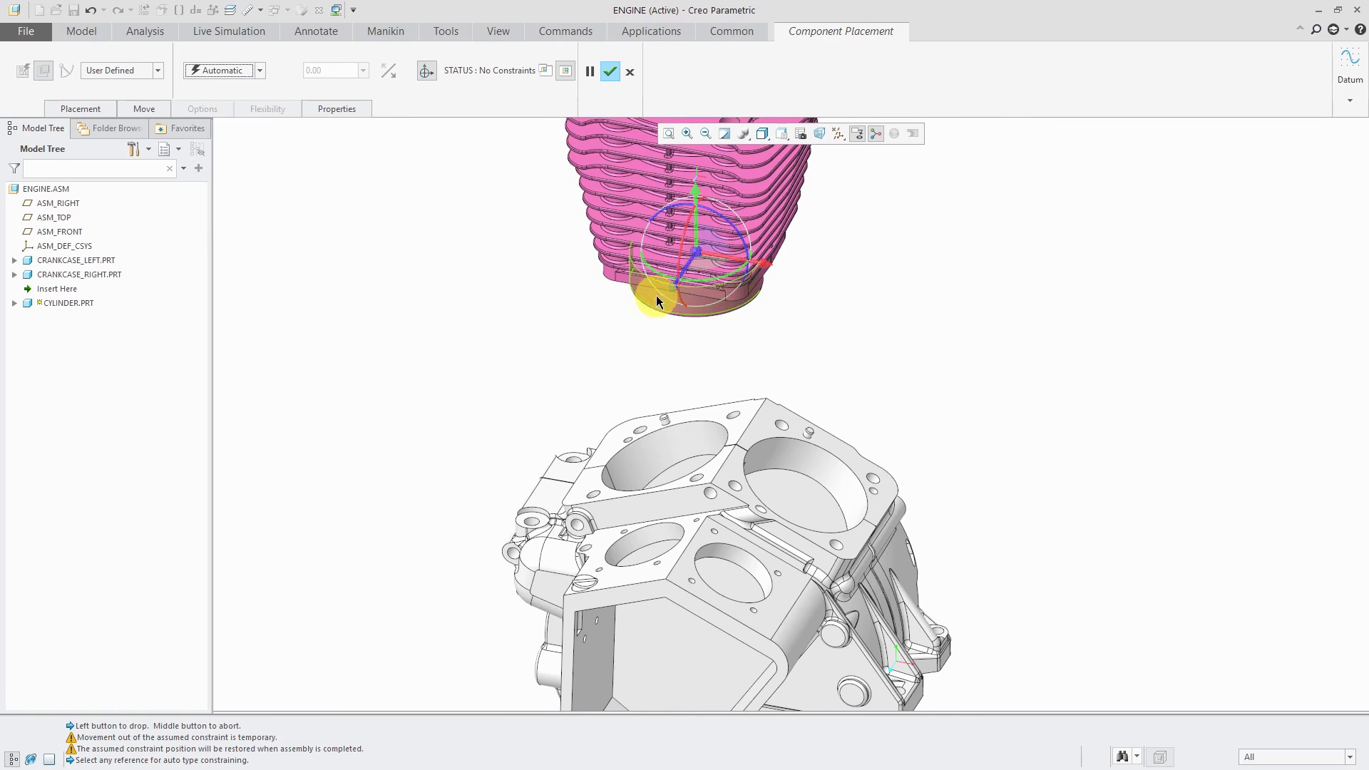
left_click(655, 294)
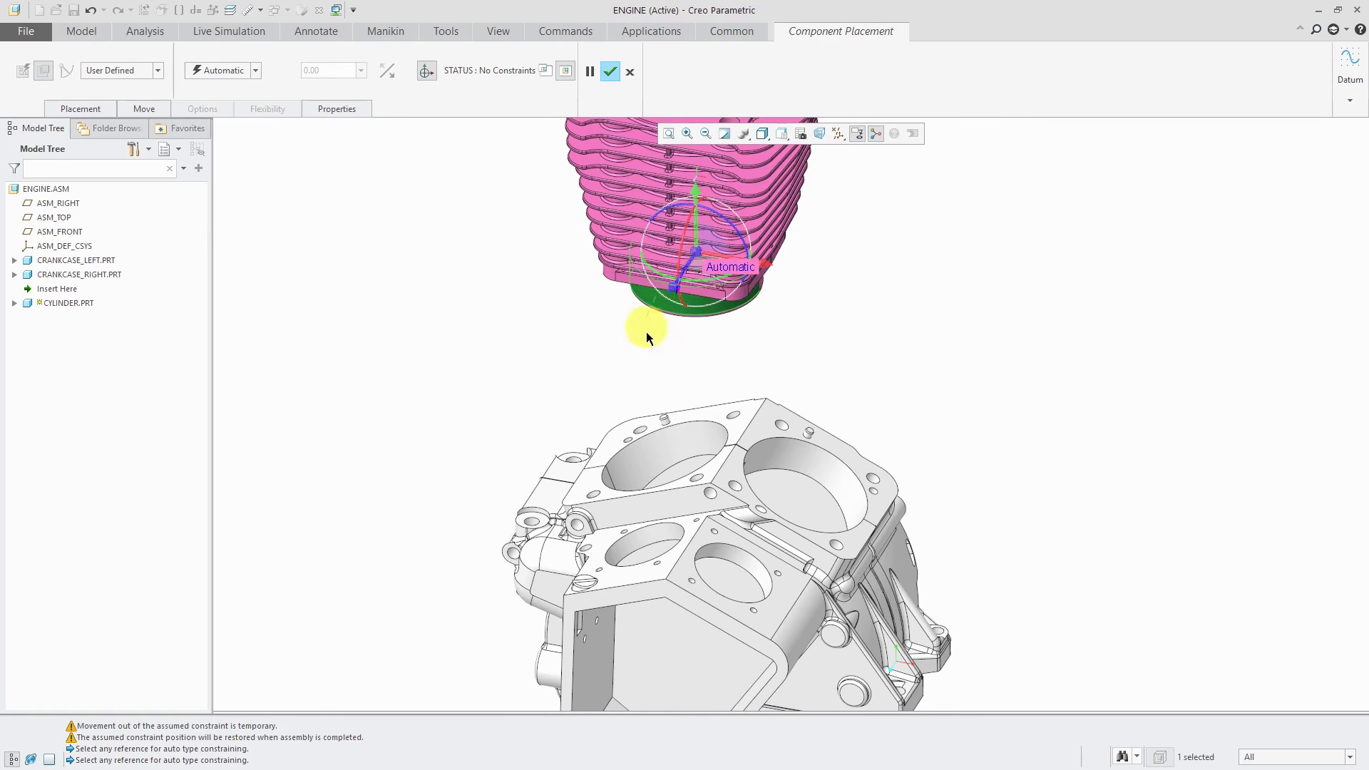
left_click(677, 455)
middle_click_drag(677, 449, 662, 459)
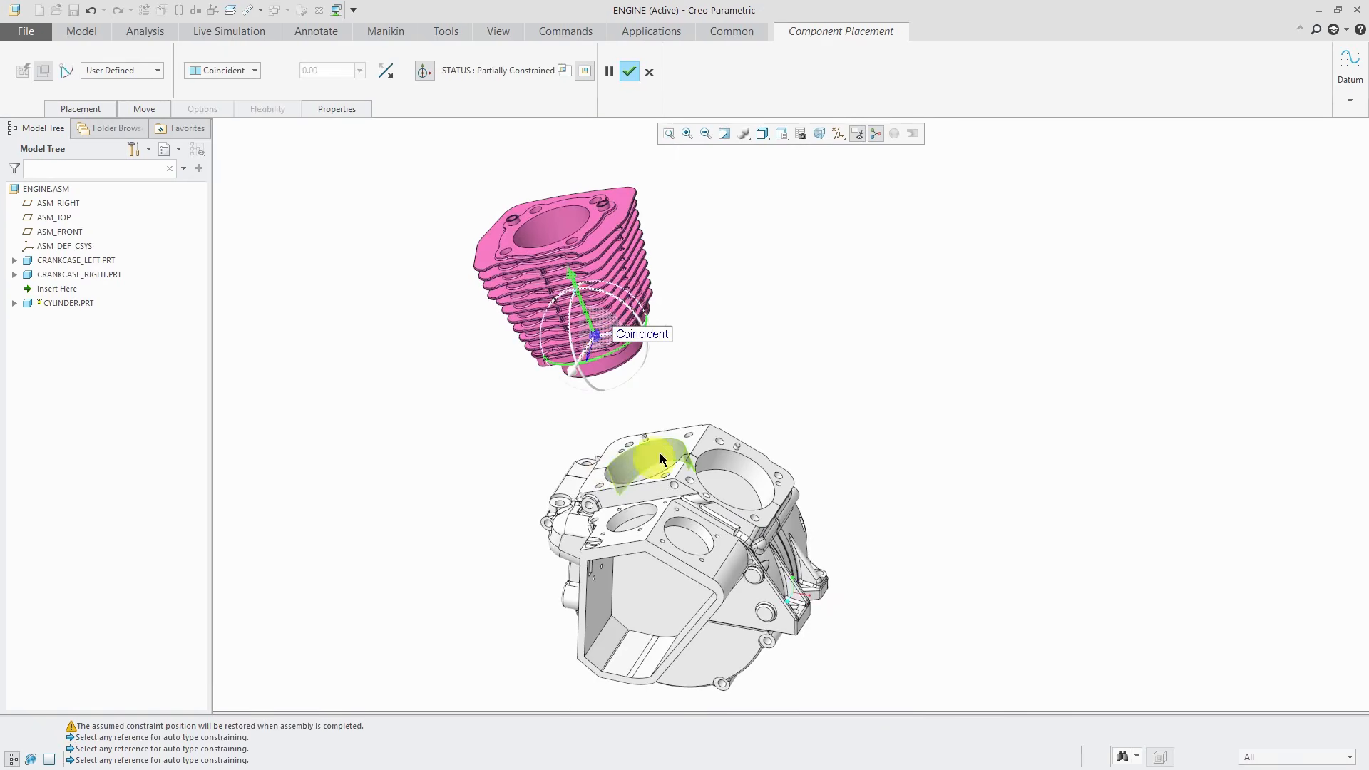
Pick the left crankcase's mounting face around the rear bore as a constraint reference and show the cylinder in an enlarged separate component window.
mouse_move(755, 345)
middle_mouse_down()
mouse_move(713, 348)
mouse_move(773, 378)
mouse_move(752, 340)
mouse_move(748, 361)
middle_mouse_up()
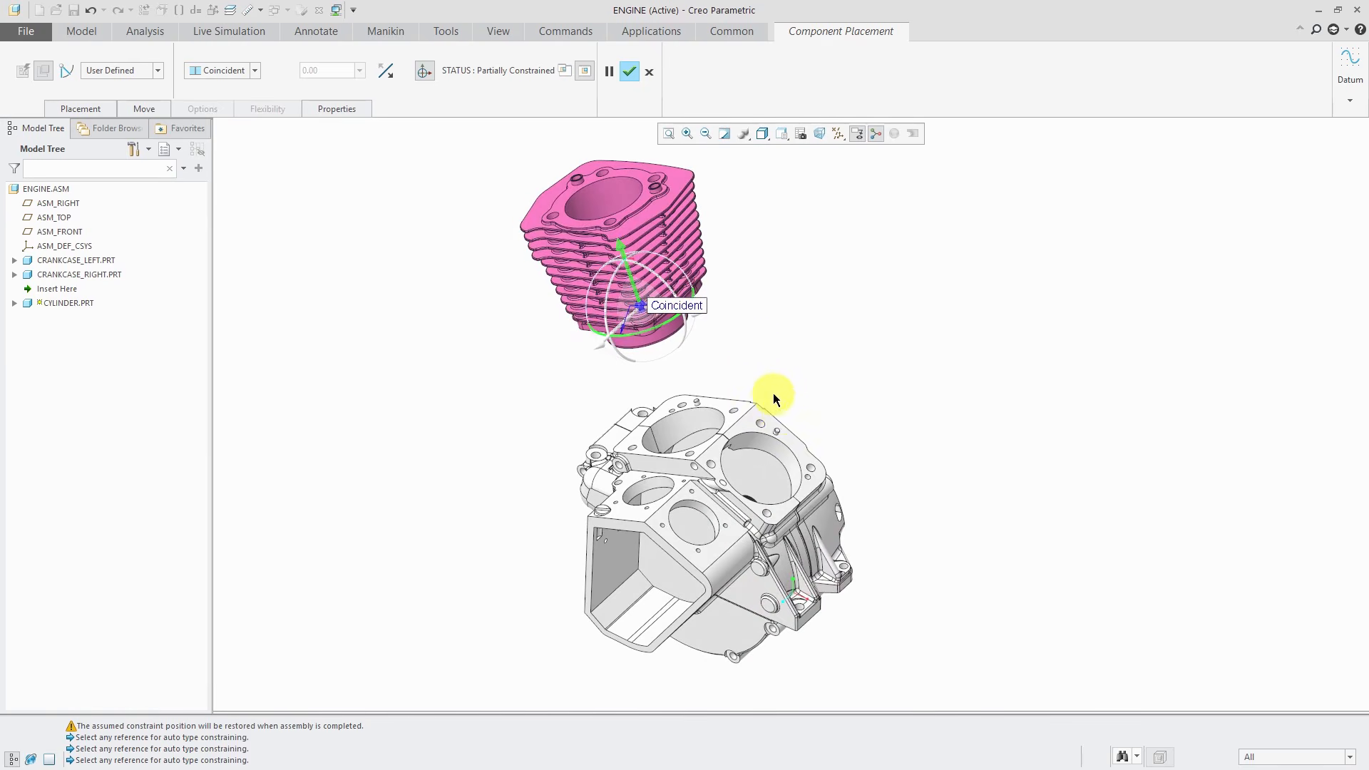
scroll(756, 399, "down", 3)
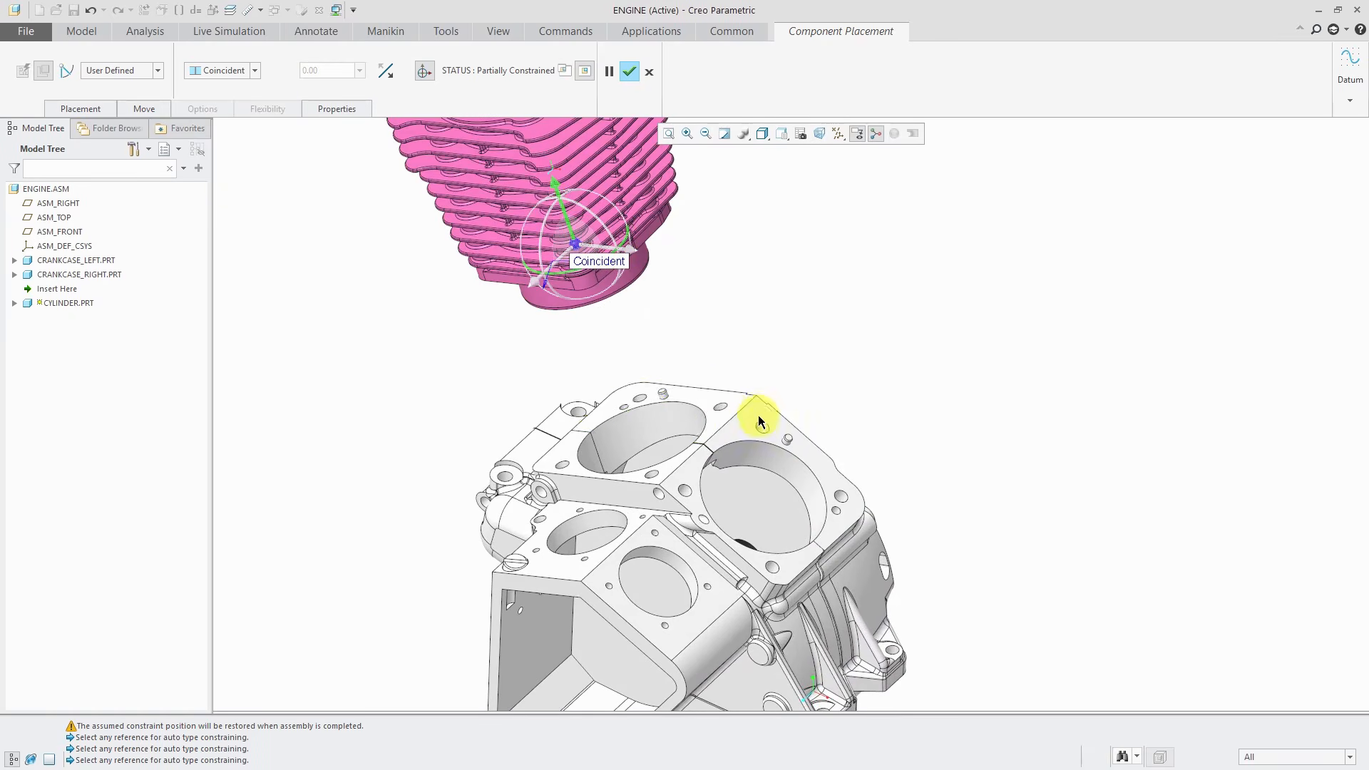
left_click(718, 400)
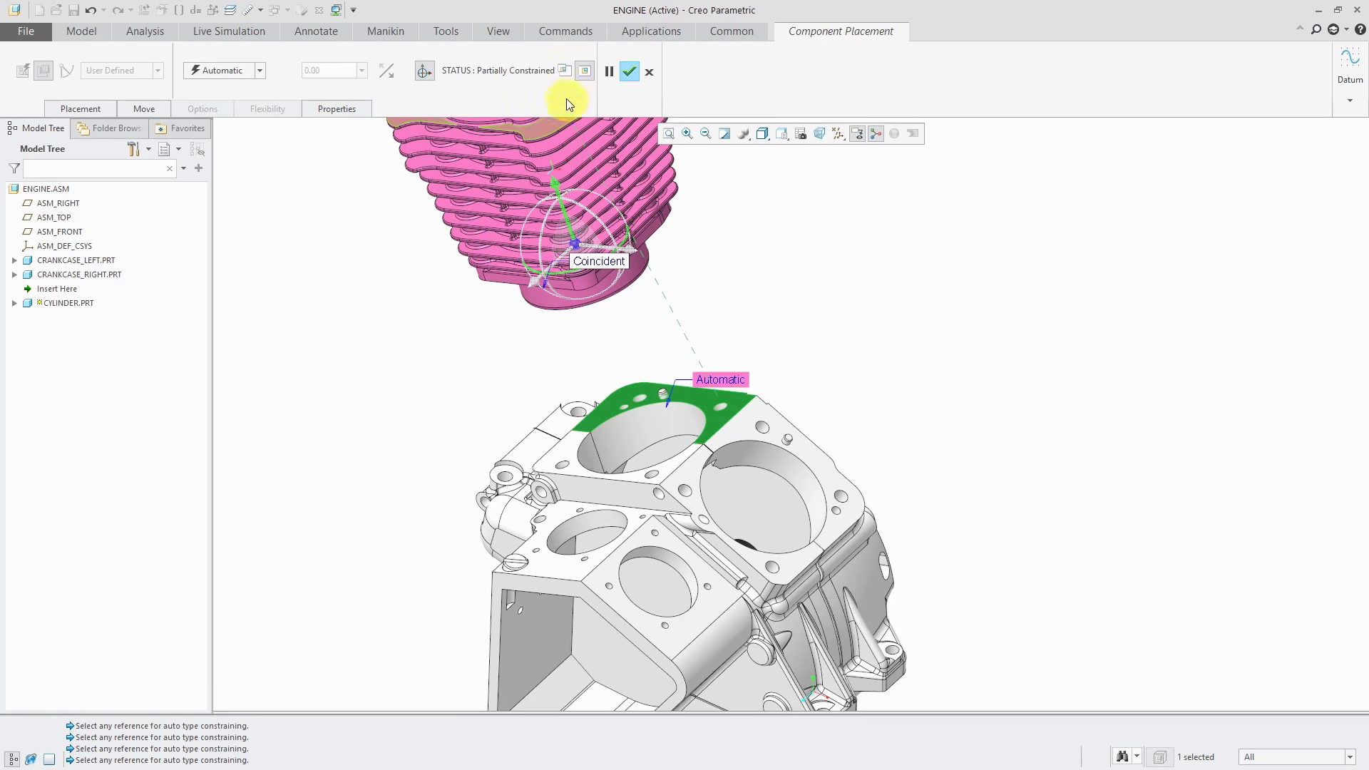
left_click(562, 72)
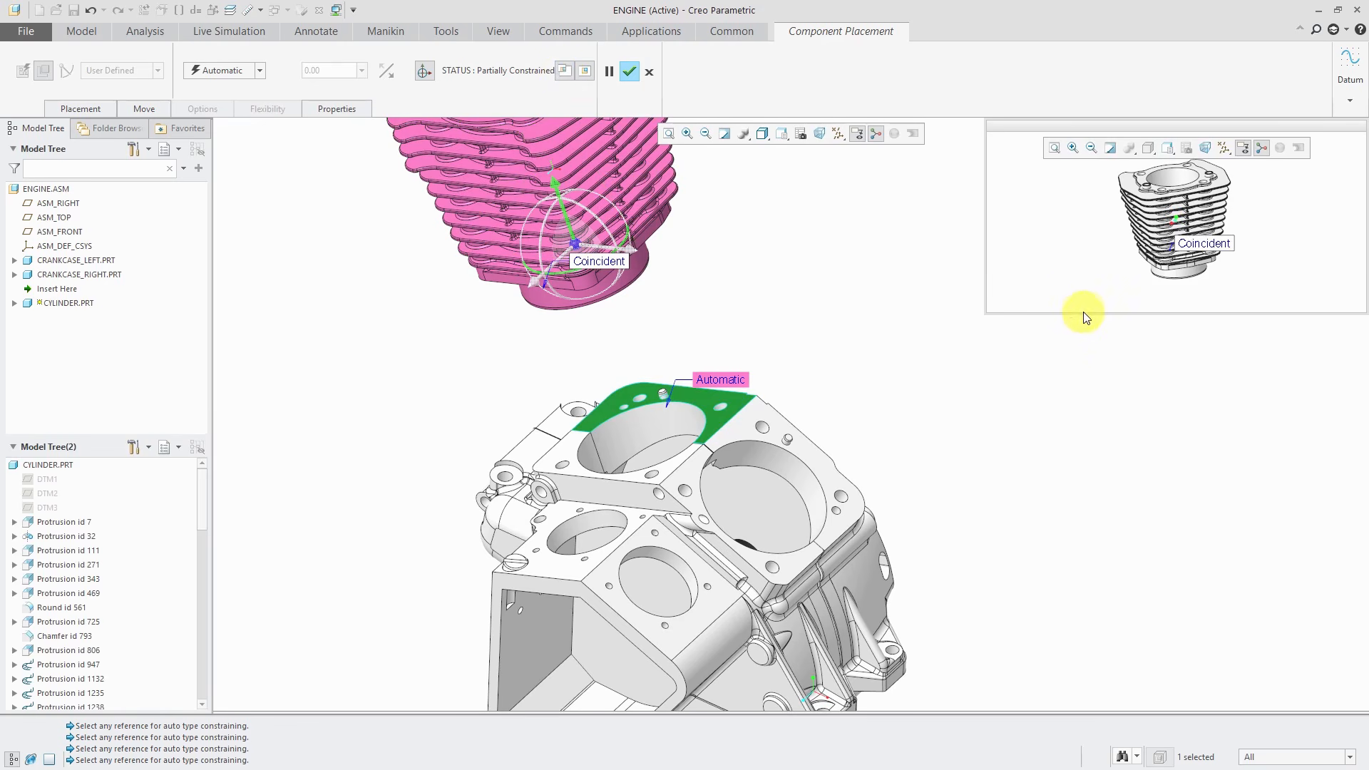
left_click_drag(1082, 313, 1044, 553)
left_click_drag(984, 422, 917, 406)
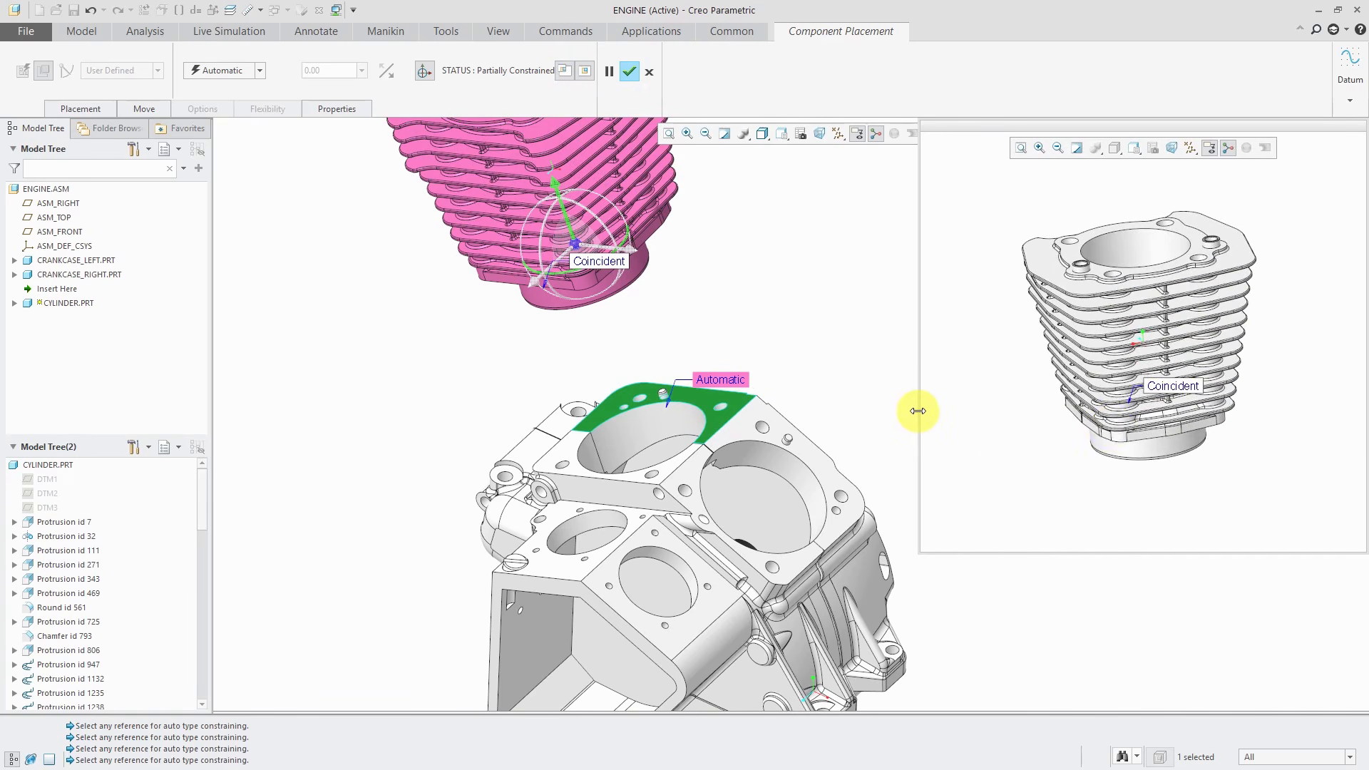
Select the underside of the cylinder's lower flange as the mating reference and set the constraint type to Coincident.
middle_click_drag(1140, 413, 1122, 339)
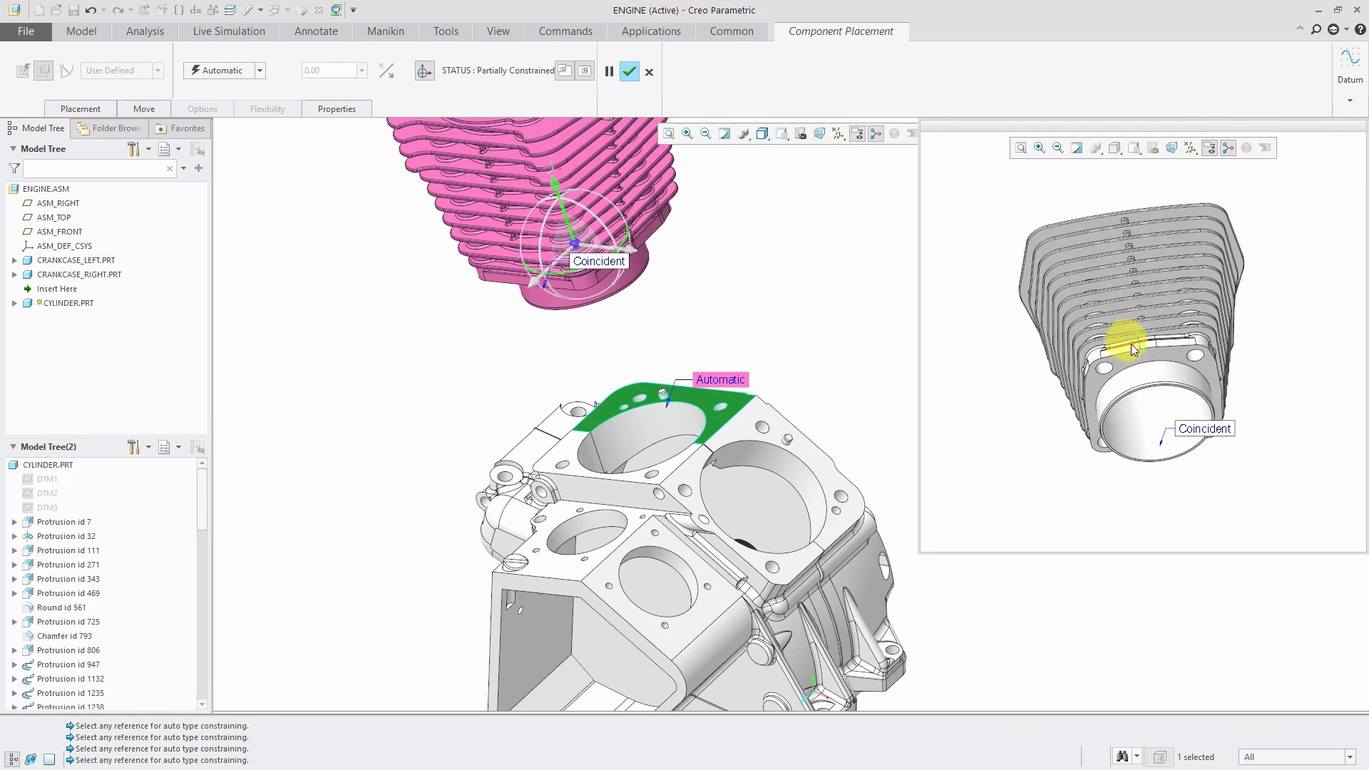
left_click(1215, 374)
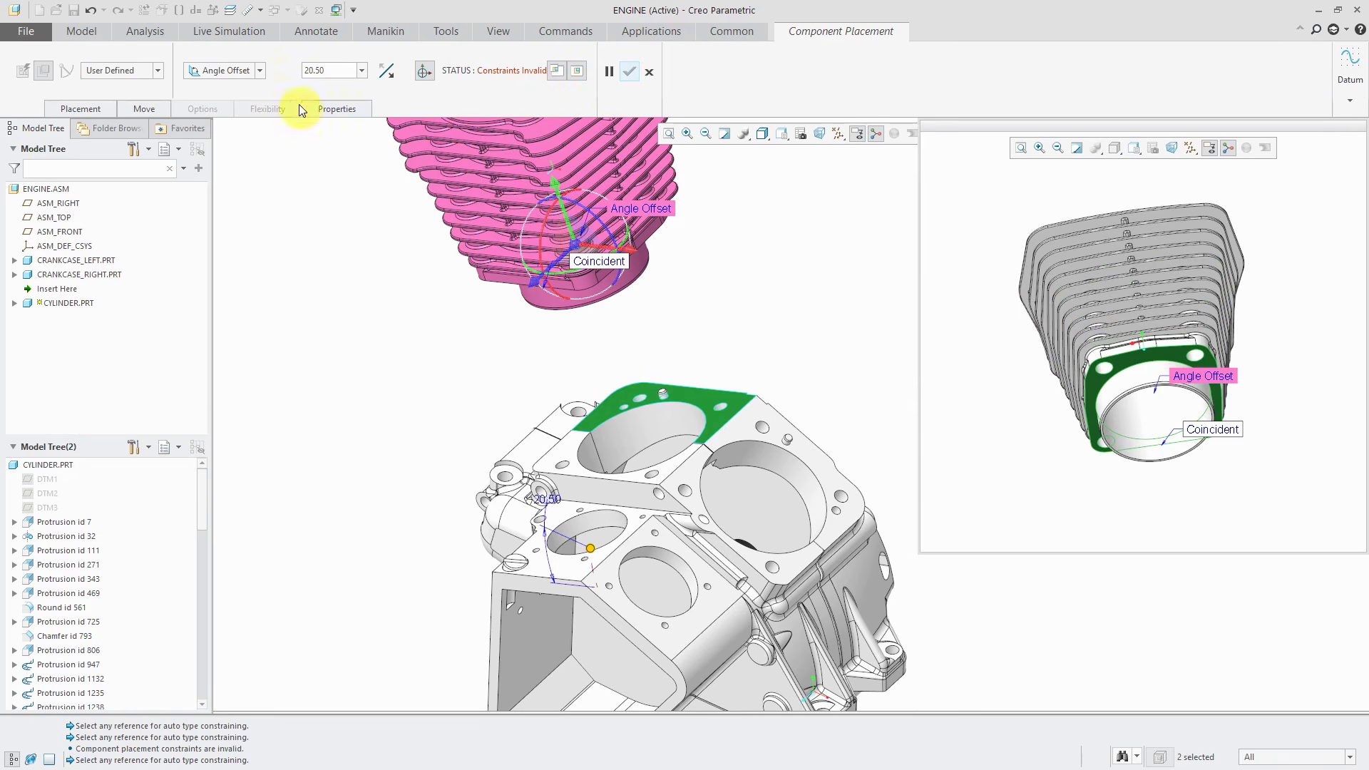
left_click(260, 71)
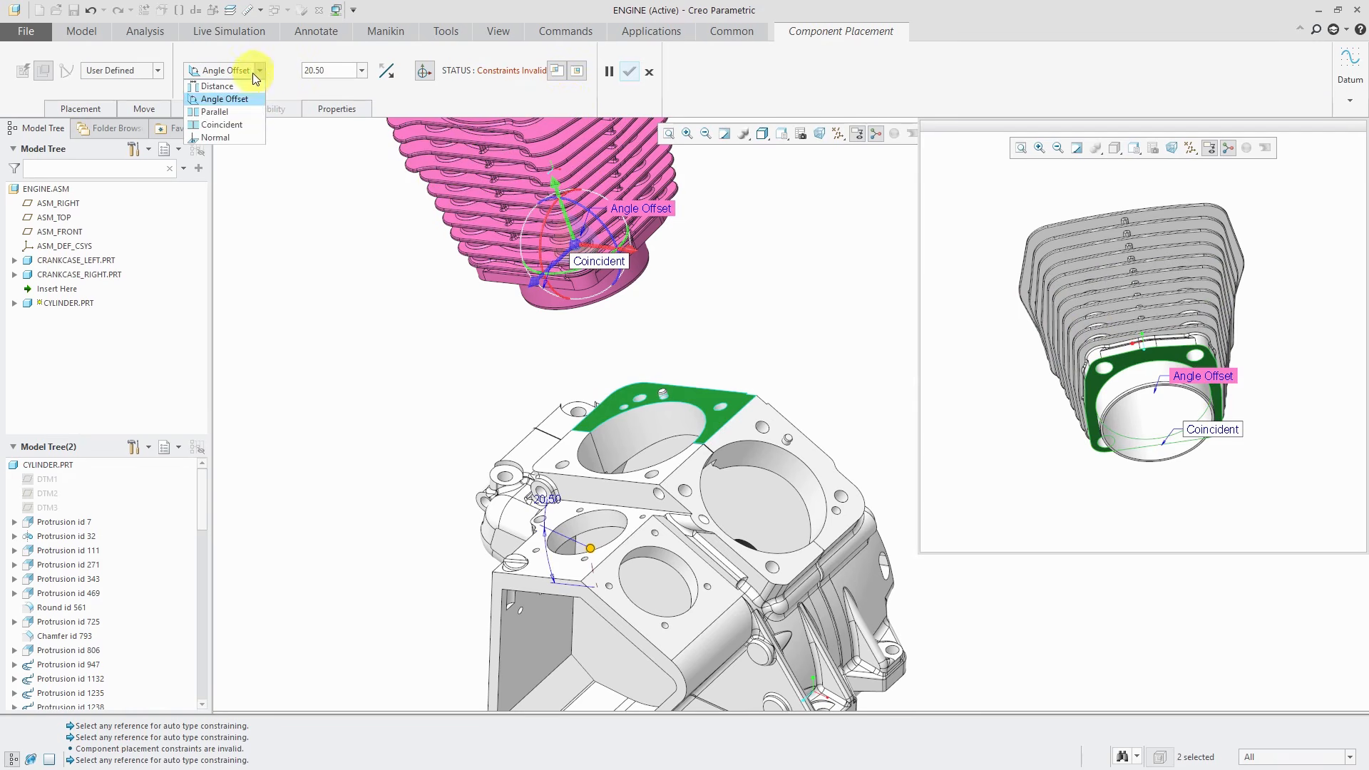
left_click(220, 124)
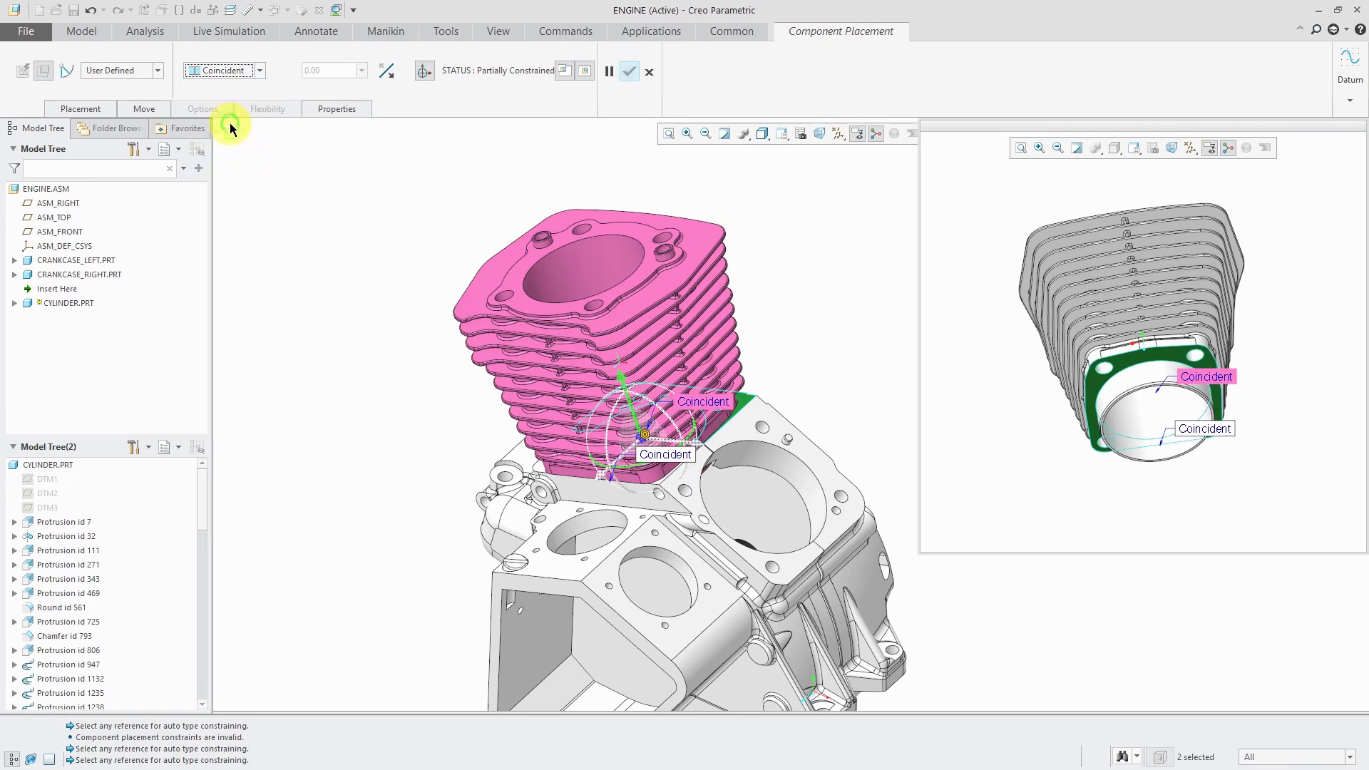
Allow constraint assumptions for the cylinder's placement.
middle_click_drag(820, 330, 849, 335)
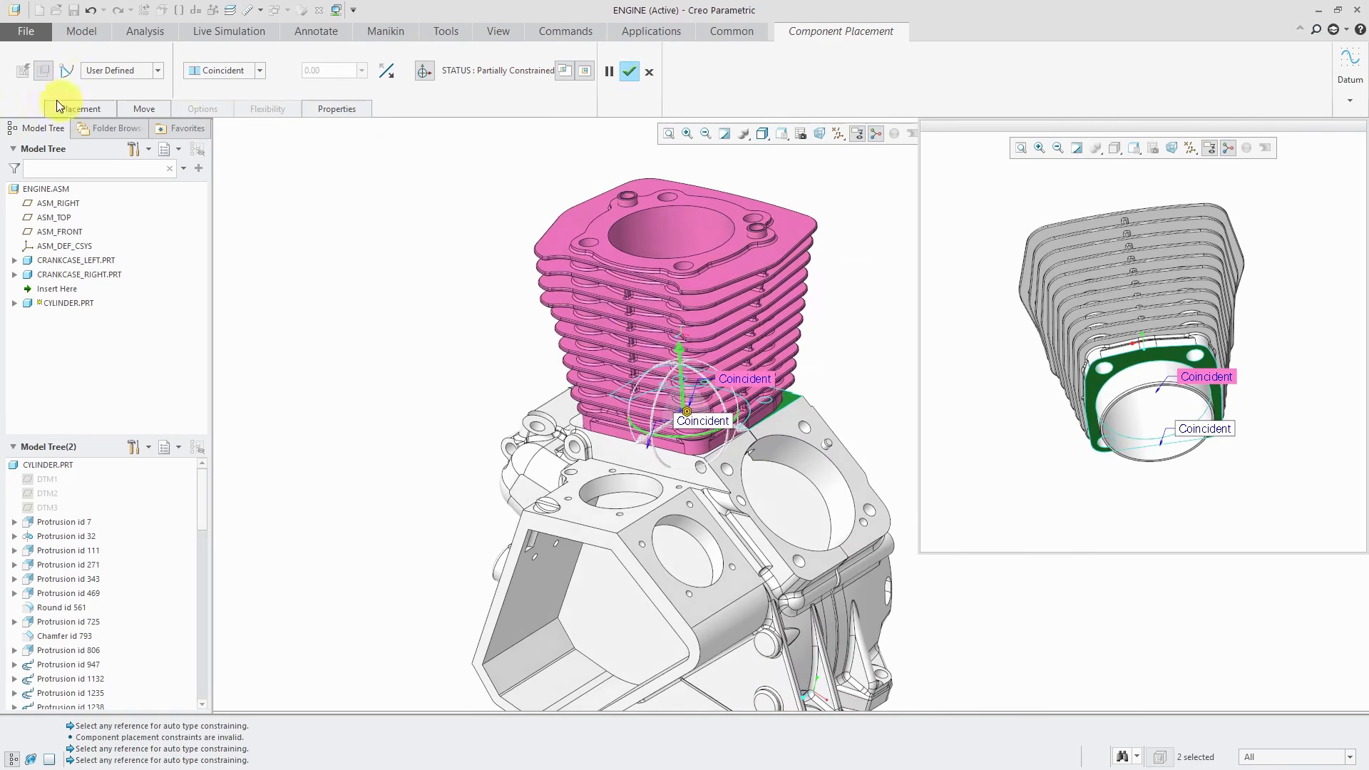
left_click(78, 112)
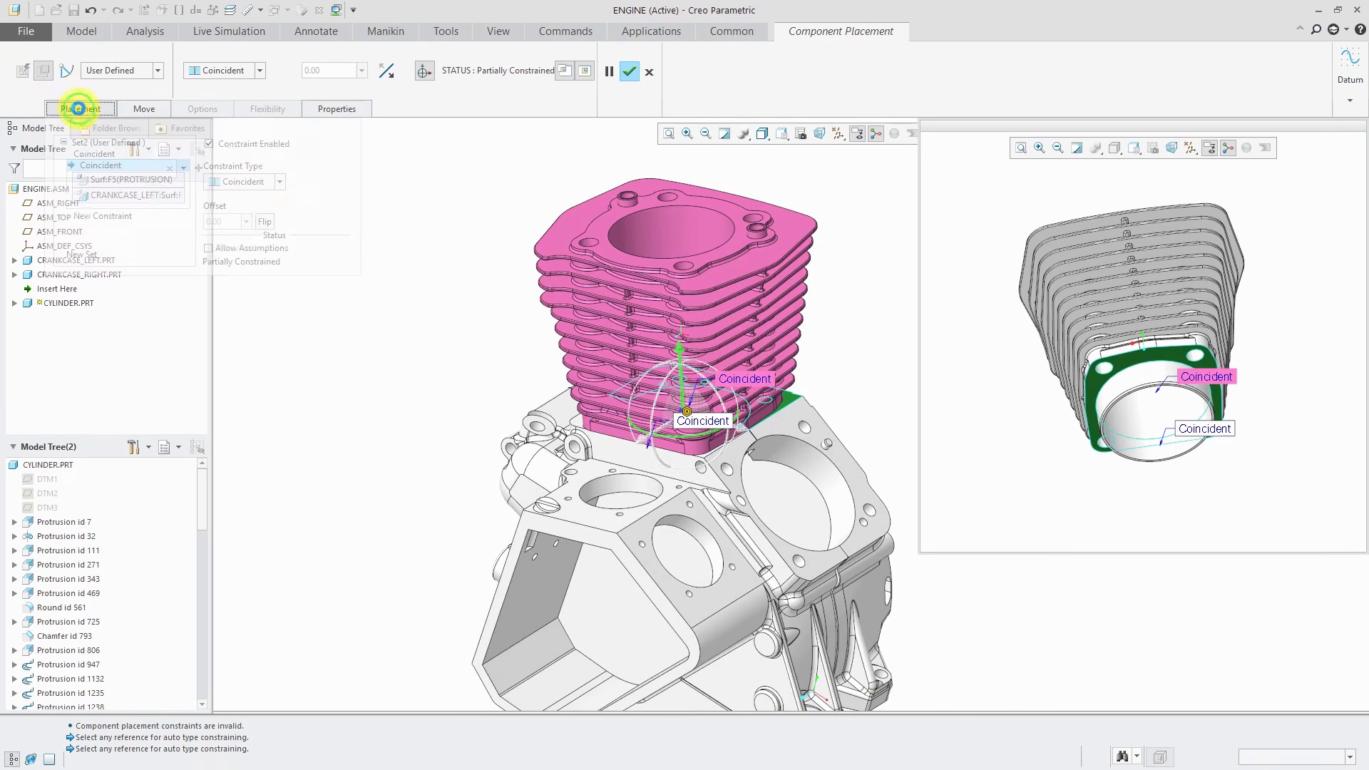
left_click(208, 248)
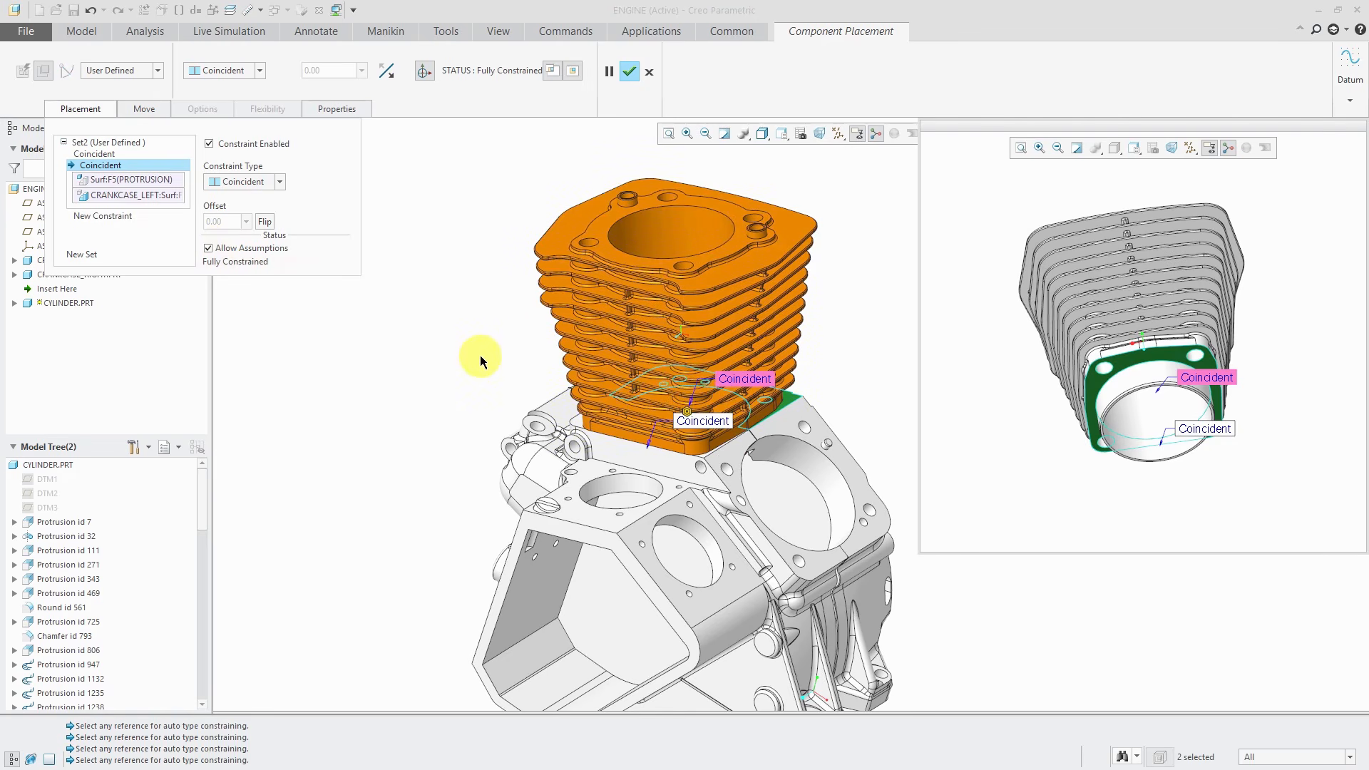
Disable the Coincident constraint between the flange and crankcase faces and move the cylinder up clear of the crankcase.
middle_click_drag(482, 353, 450, 354)
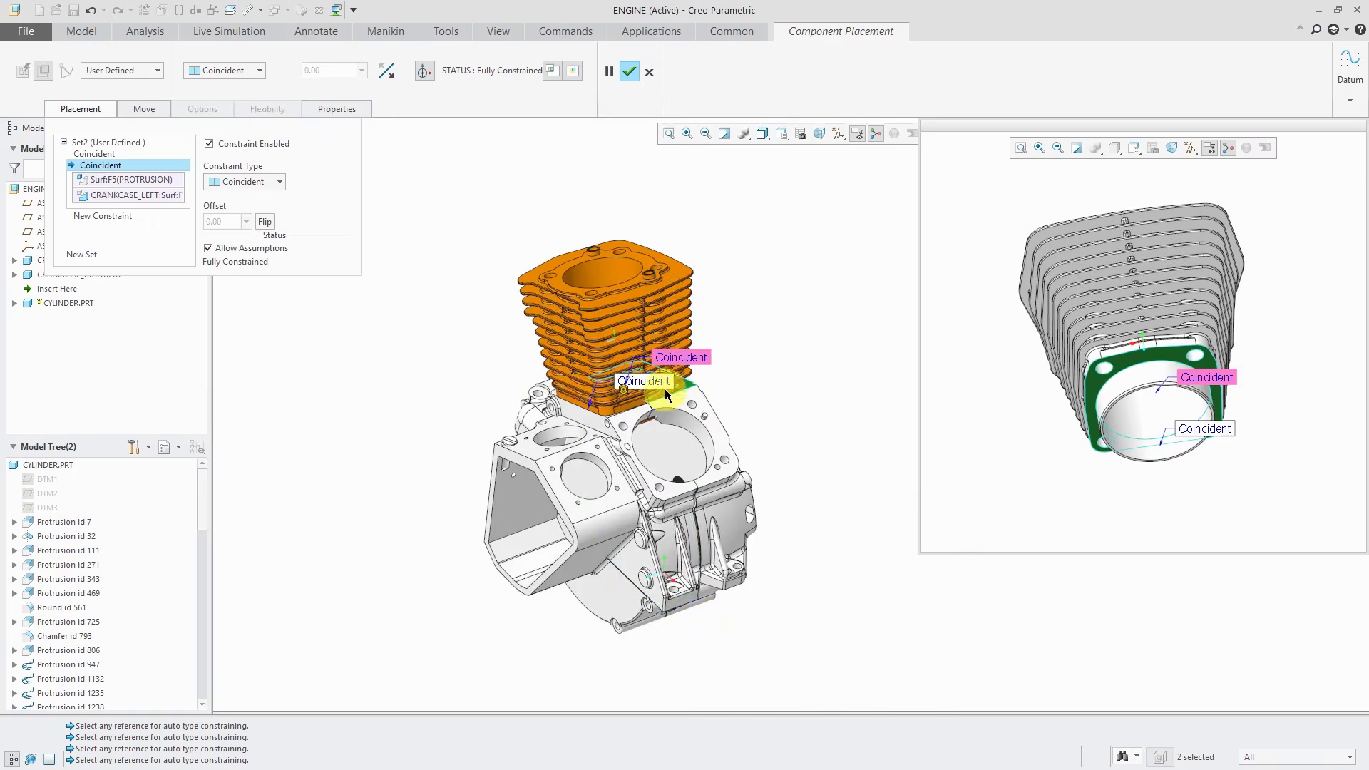
scroll(665, 387, "down", 5)
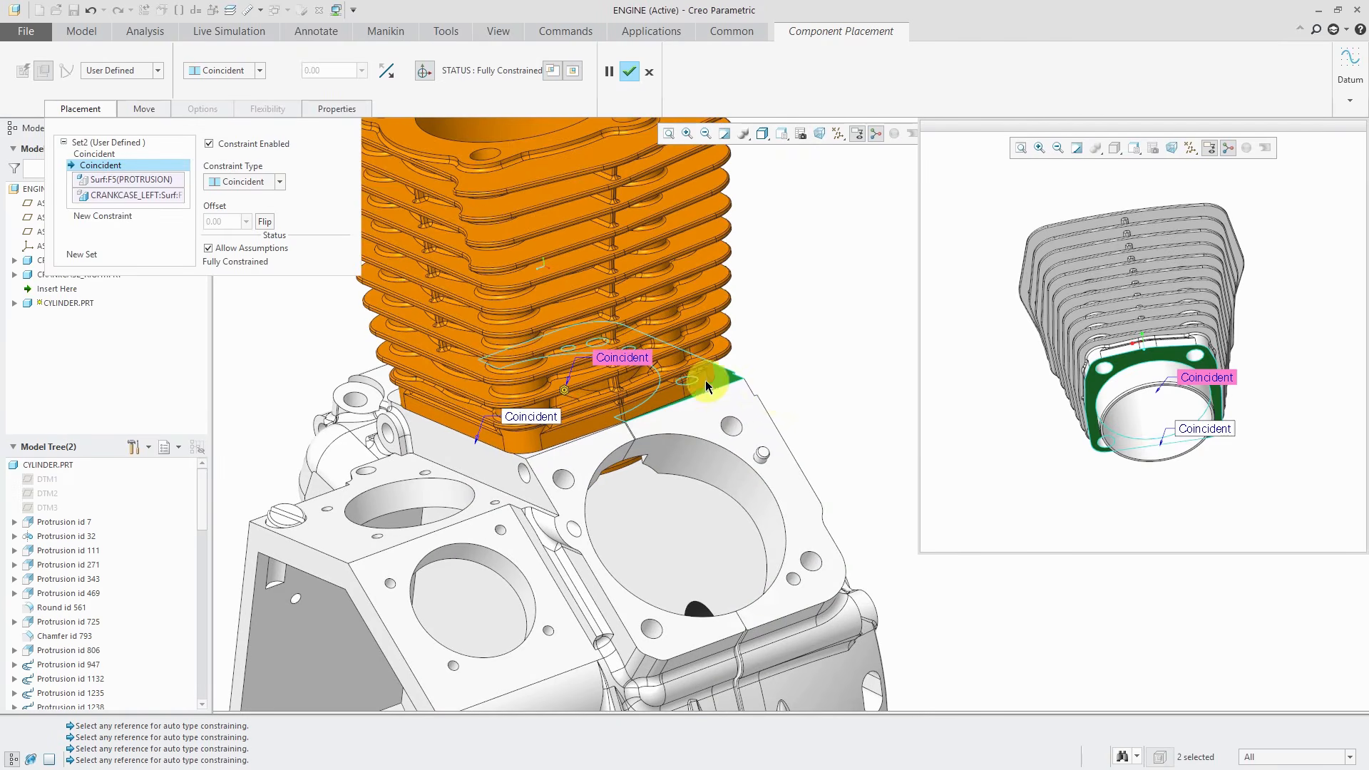
scroll(770, 403, "up", 2)
scroll(770, 410, "up", 1)
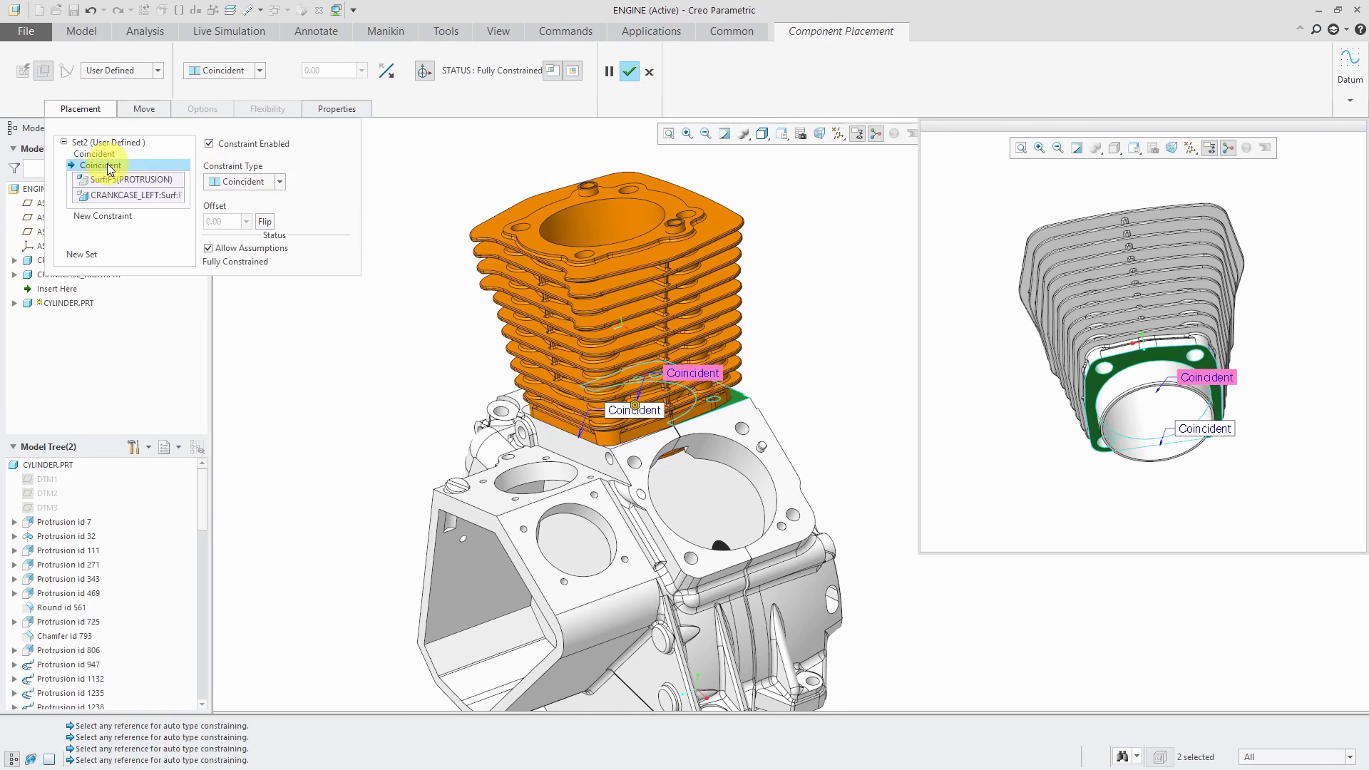
left_click(208, 144)
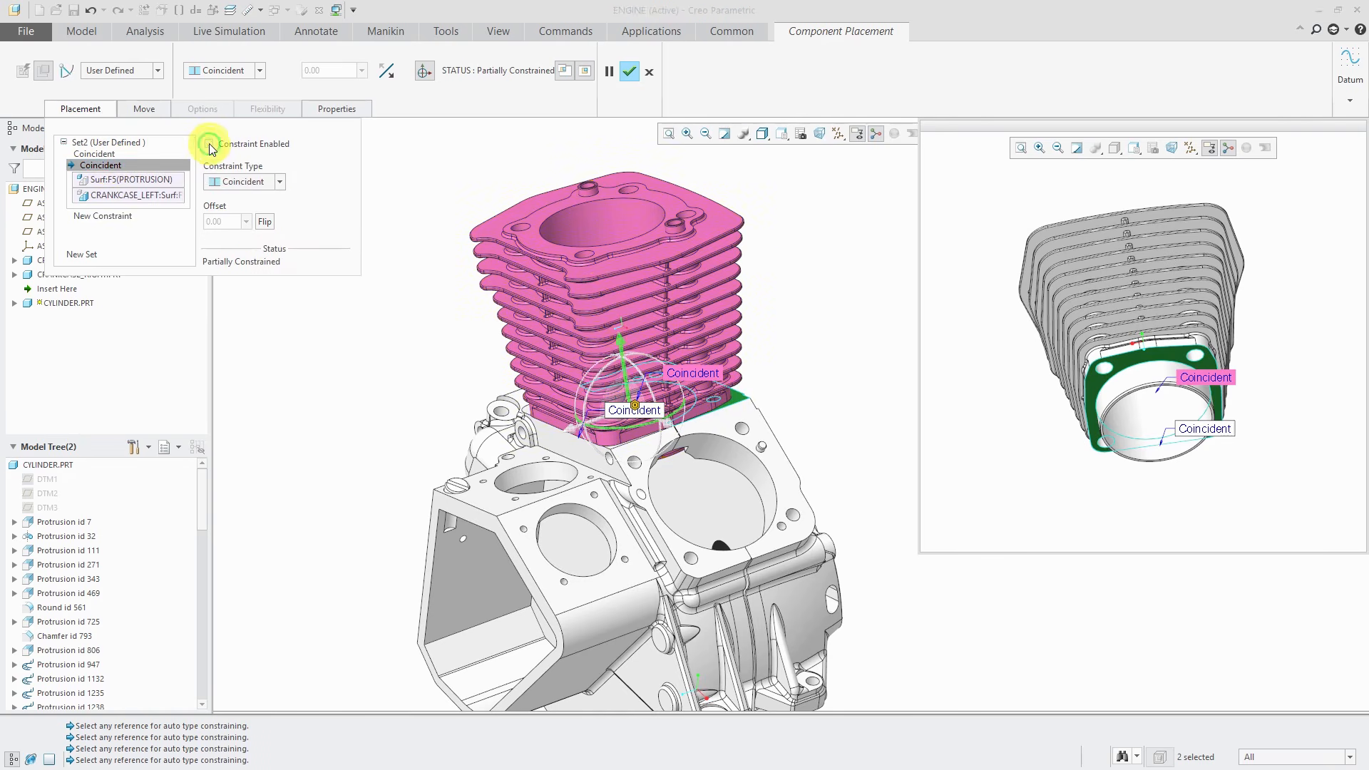
left_click_drag(622, 355, 603, 235)
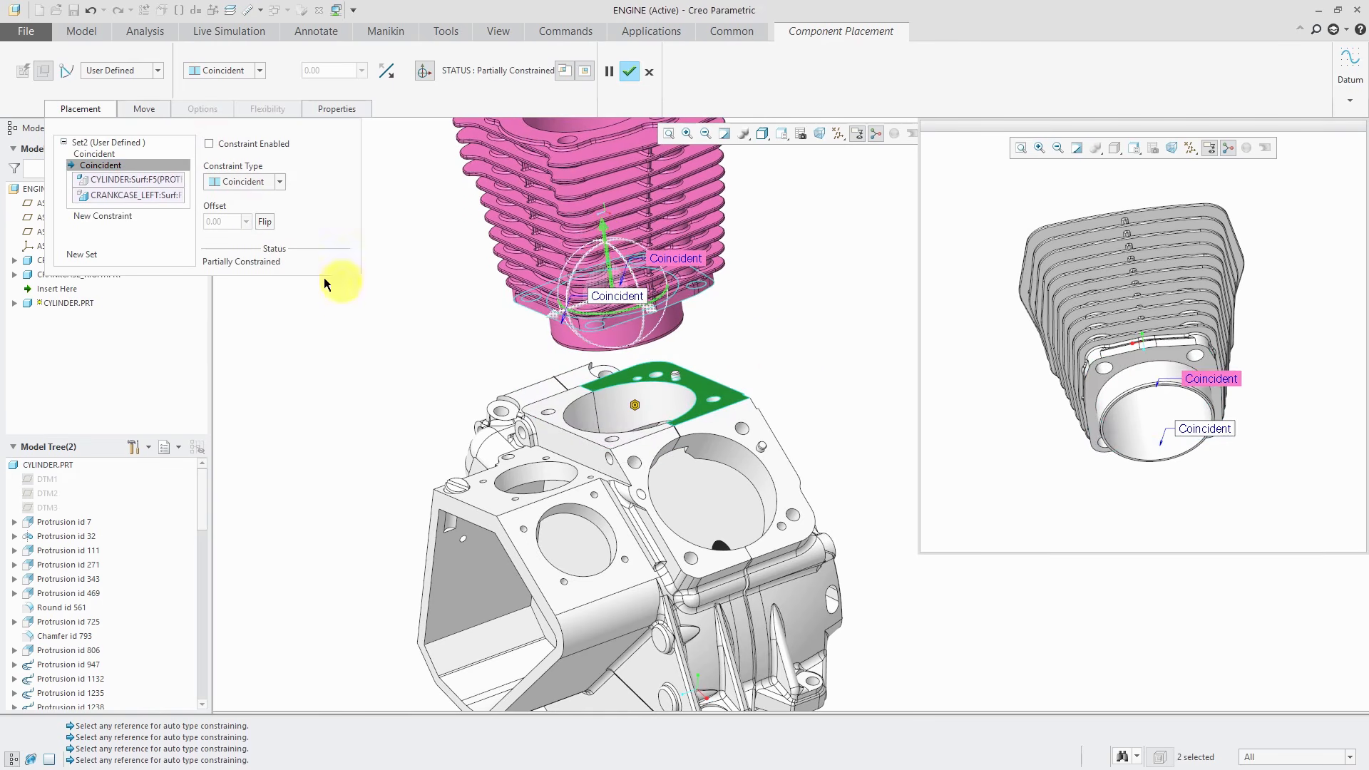
Add a new automatic constraint between a bolt hole beside the left crankcase's rear bore and the matching hole in the cylinder's lower flange.
left_click(126, 216)
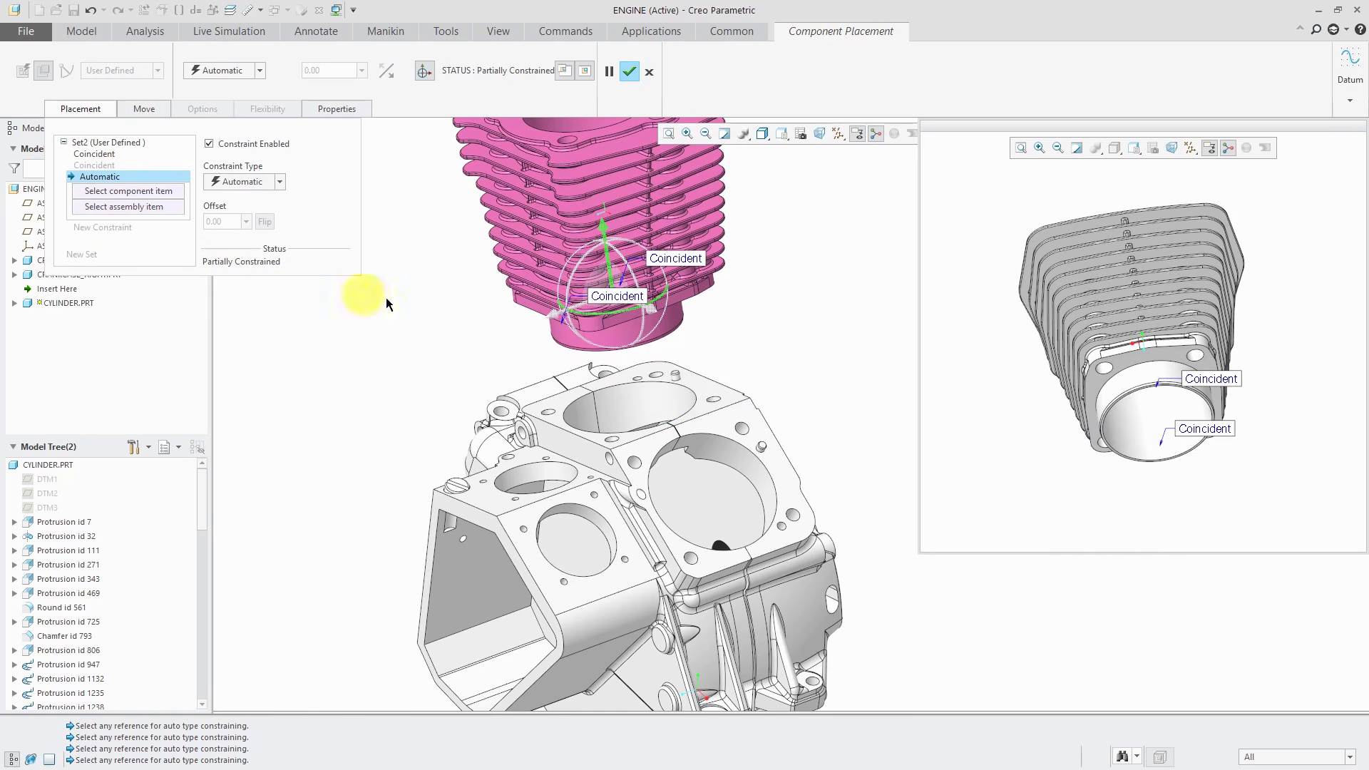
left_click(714, 368)
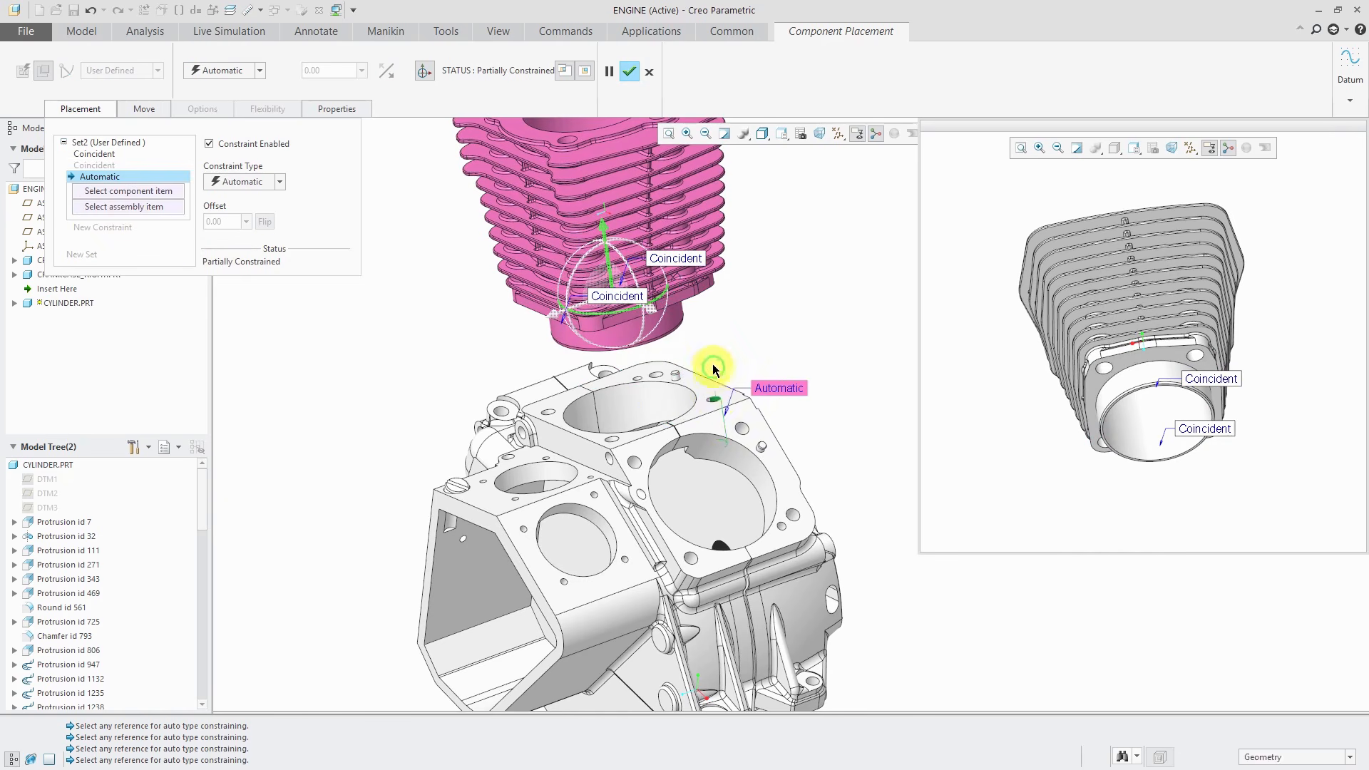
scroll(703, 328, "down", 3)
scroll(715, 415, "down", 3)
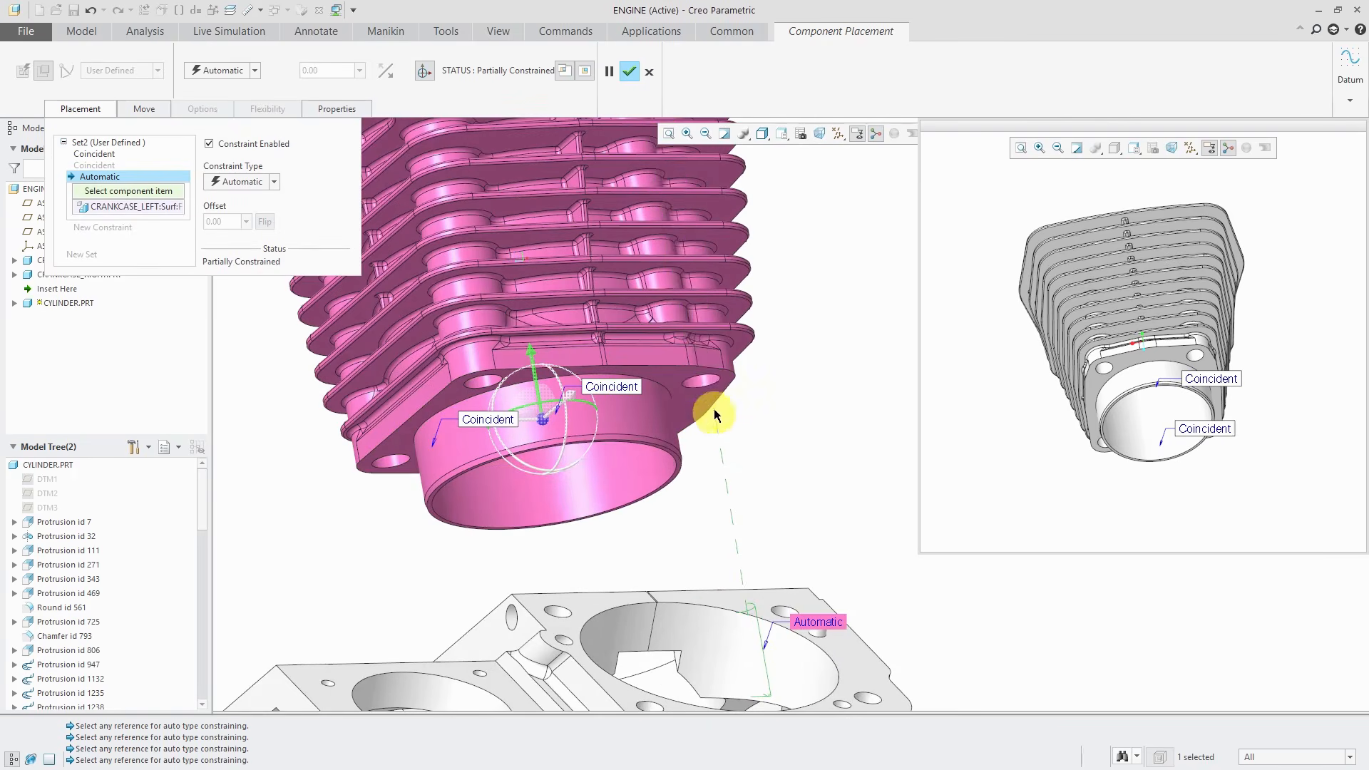
left_click(708, 382)
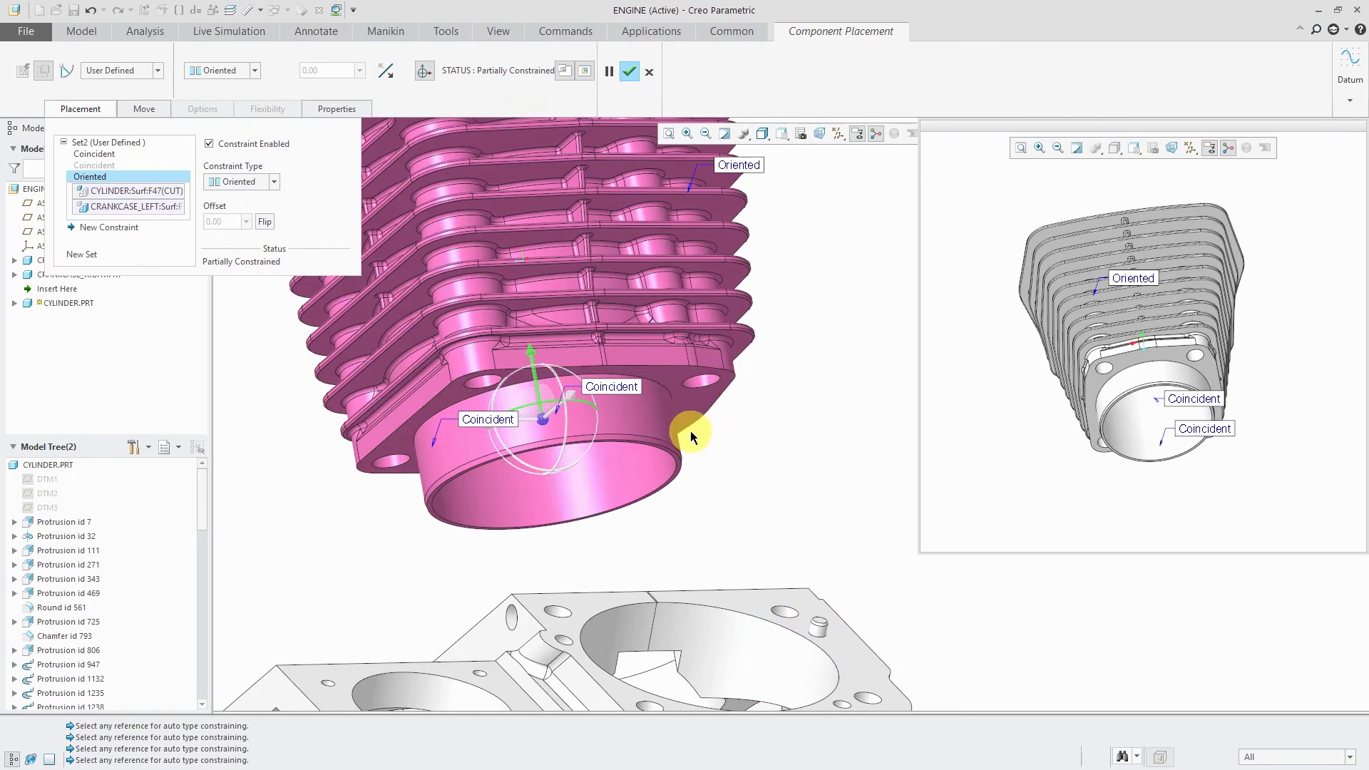
Re-enable the Coincident constraint between the cylinder flange and crankcase faces and accept the cylinder's placement.
scroll(690, 431, "up", 6)
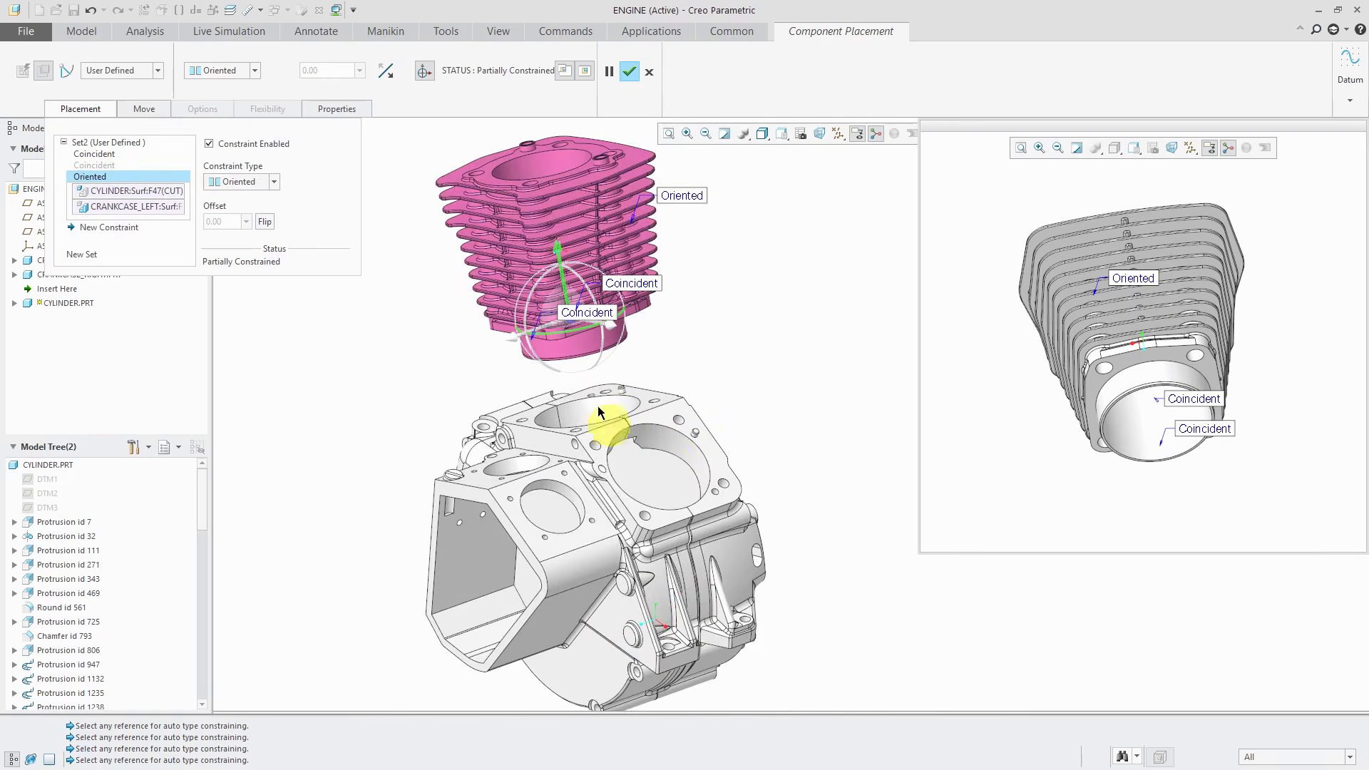
left_click(105, 166)
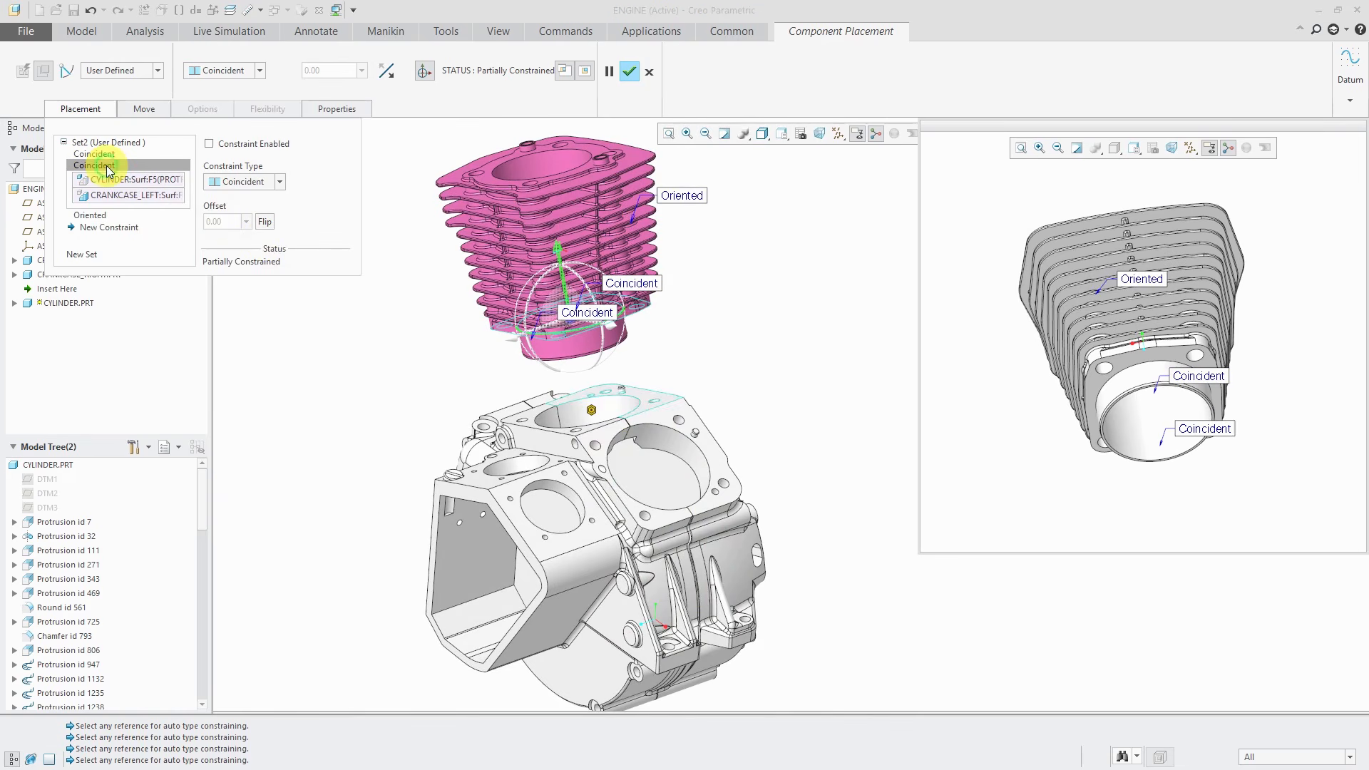
left_click(209, 143)
mouse_move(488, 353)
middle_mouse_down()
mouse_move(599, 340)
mouse_move(544, 375)
mouse_move(489, 345)
mouse_move(489, 379)
middle_mouse_up()
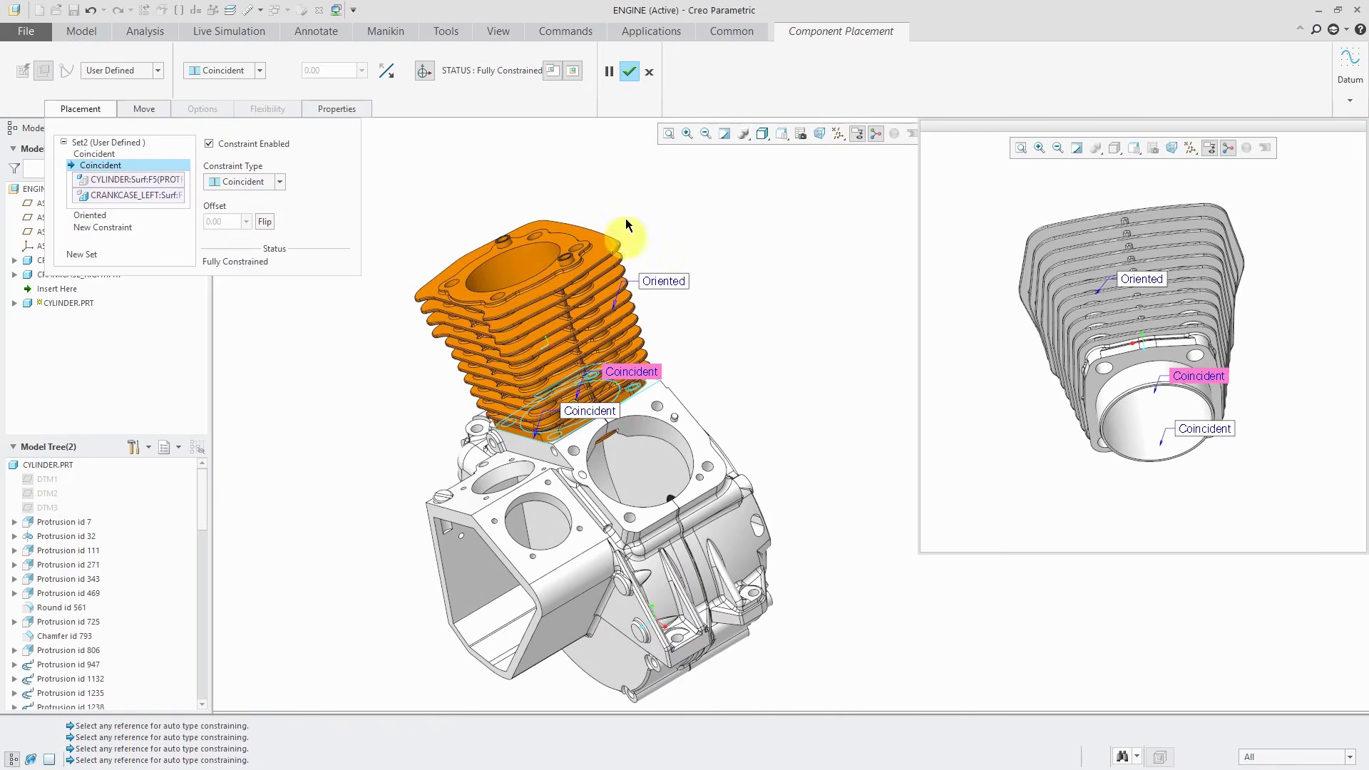
left_click(632, 74)
middle_click_drag(785, 428, 775, 392)
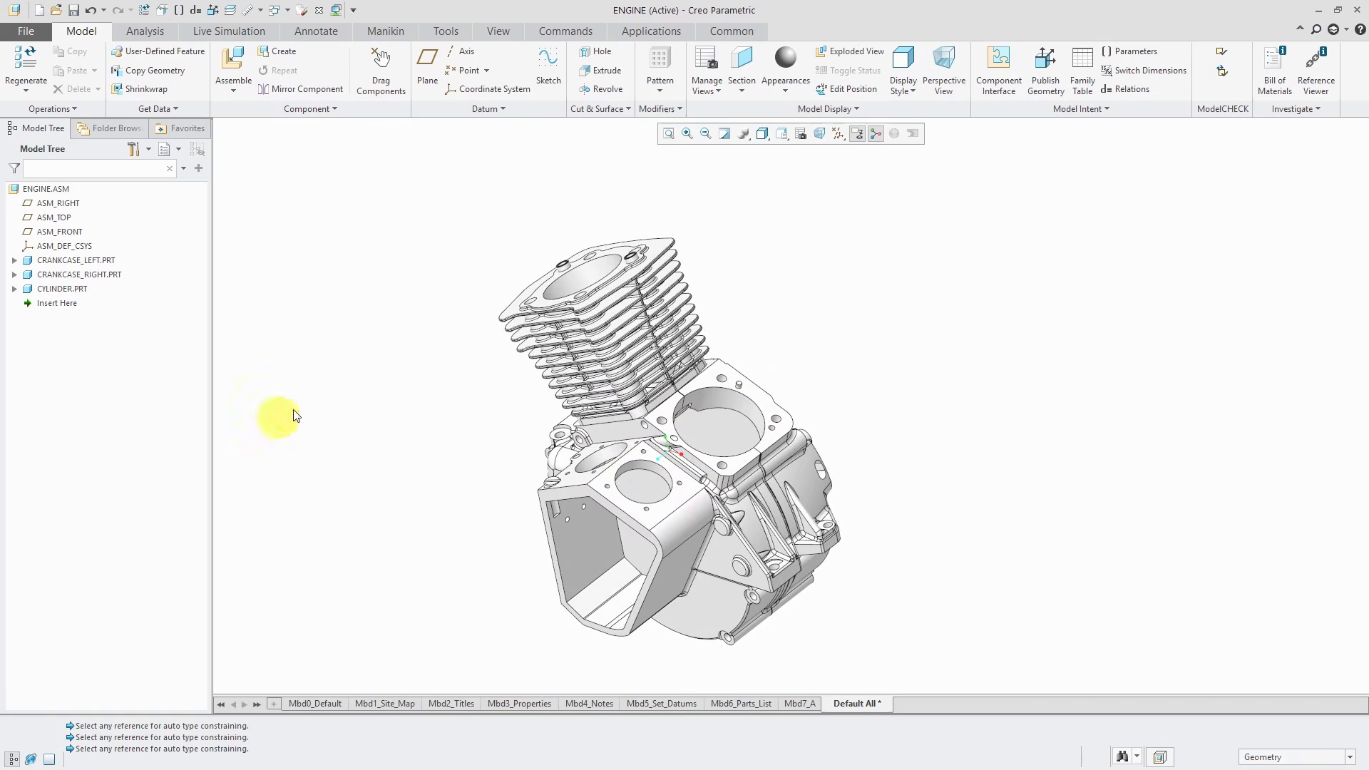
Change the graphics background colour to grey in the System Appearance options and apply the change.
left_click(23, 32)
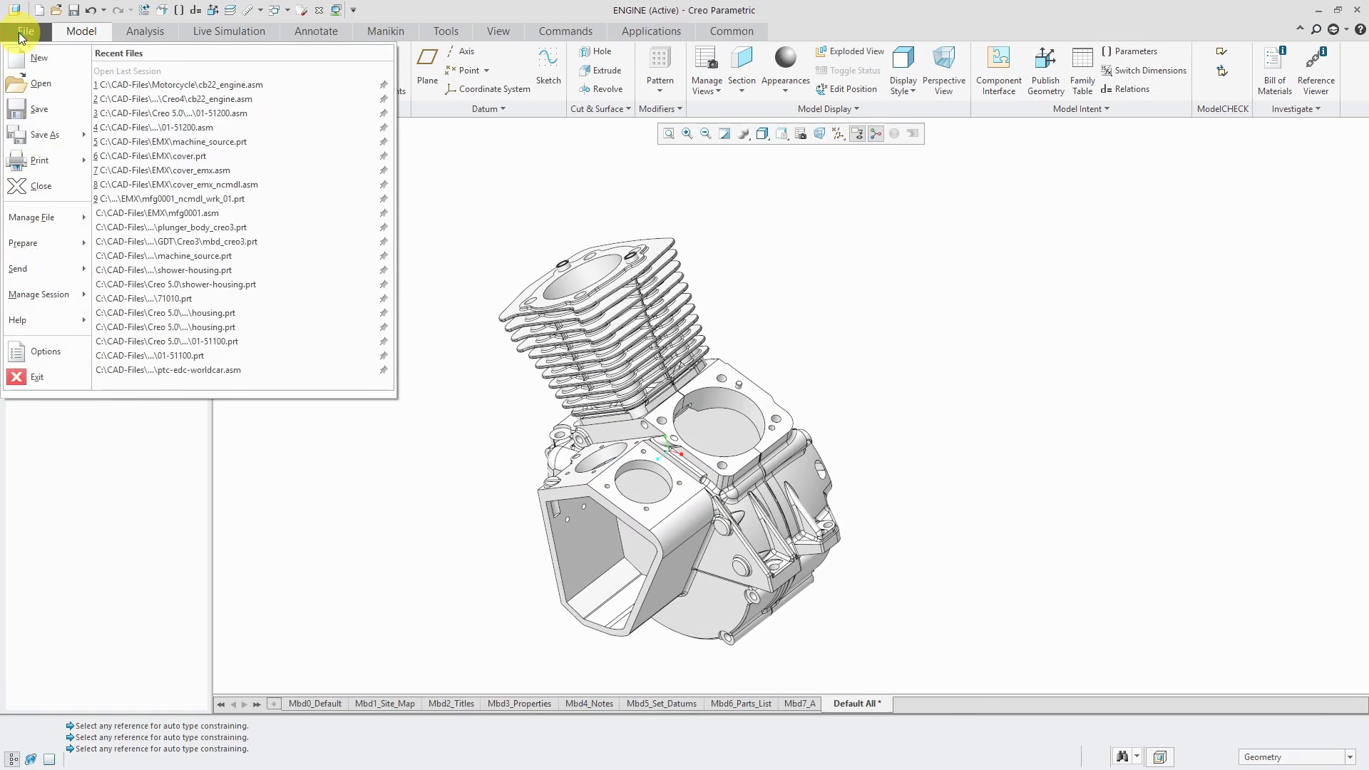
left_click(46, 352)
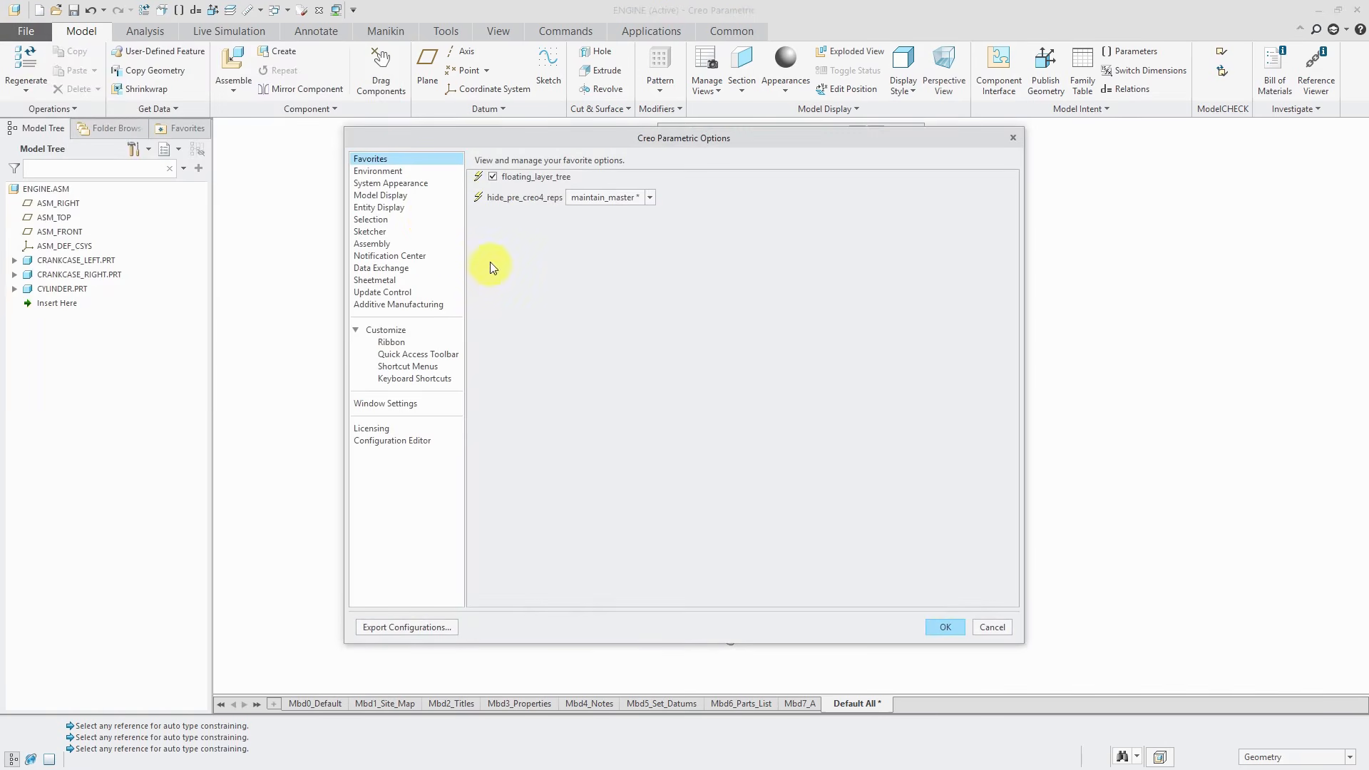
left_click(404, 185)
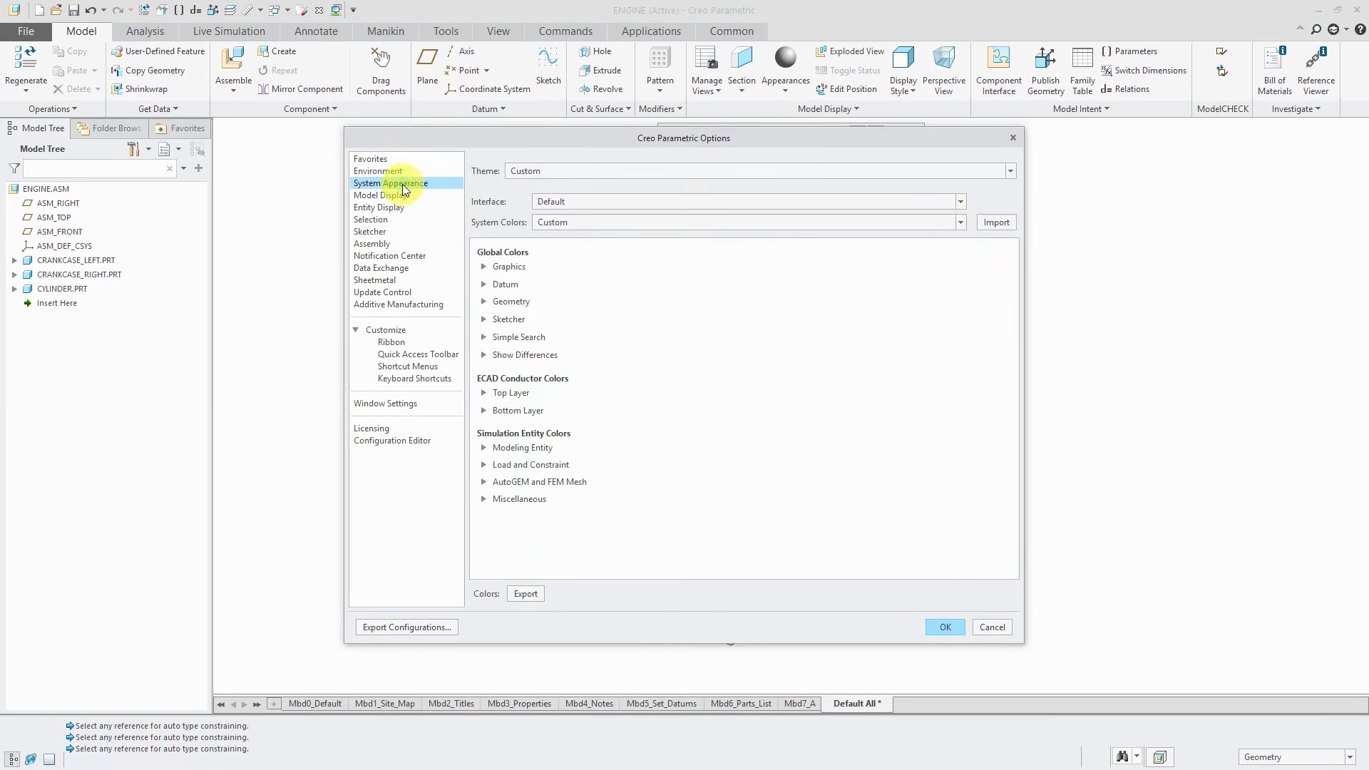
left_click(484, 267)
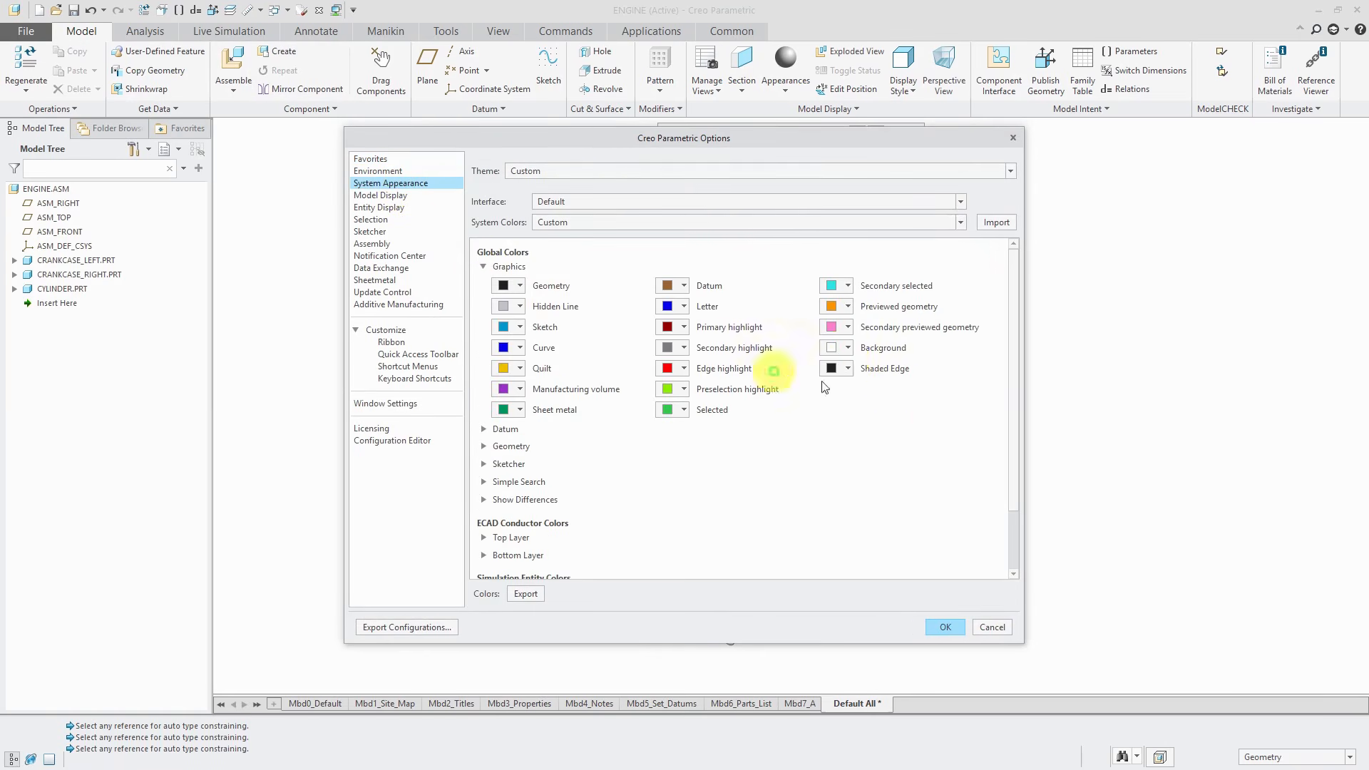
left_click(847, 348)
left_click(849, 405)
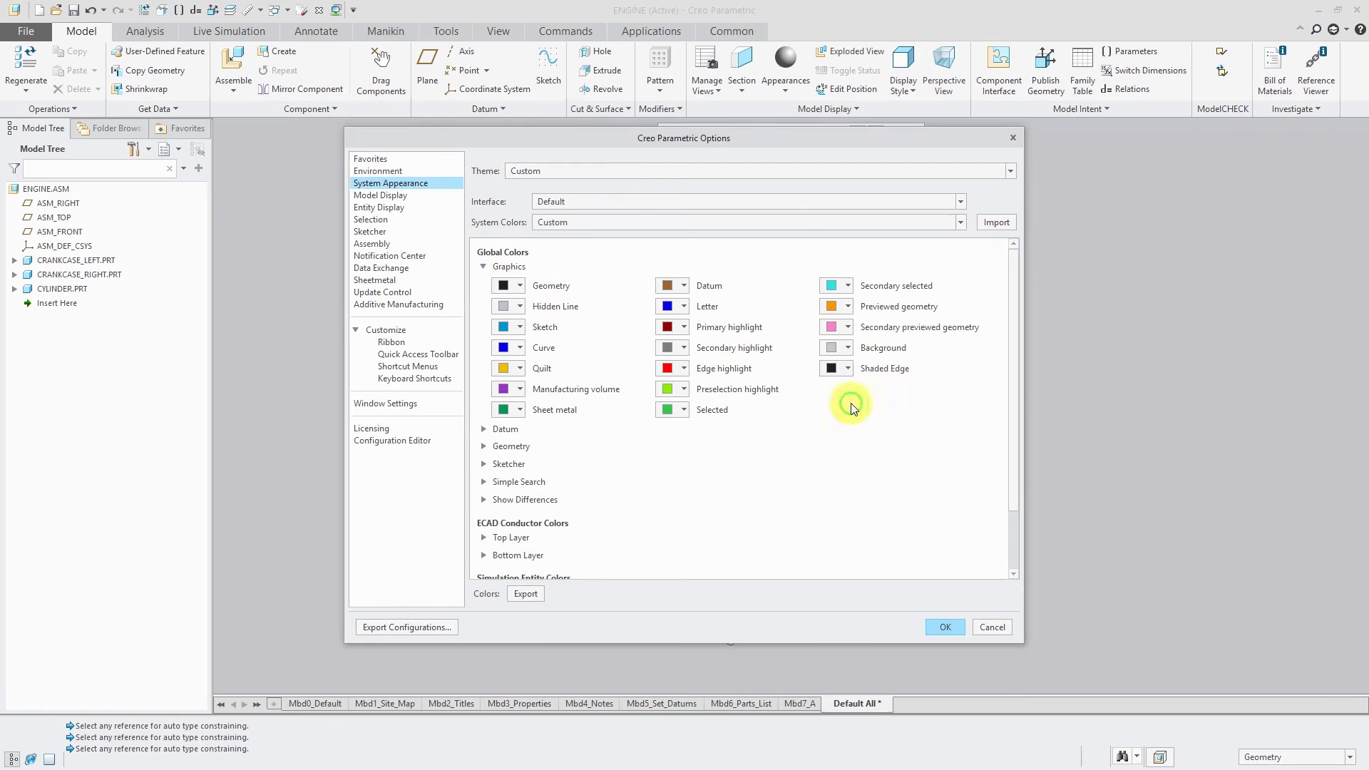
left_click(945, 626)
mouse_move(871, 462)
middle_mouse_down()
mouse_move(838, 431)
mouse_move(944, 425)
mouse_move(861, 445)
mouse_move(875, 446)
middle_mouse_up()
scroll(875, 445, "up", 2)
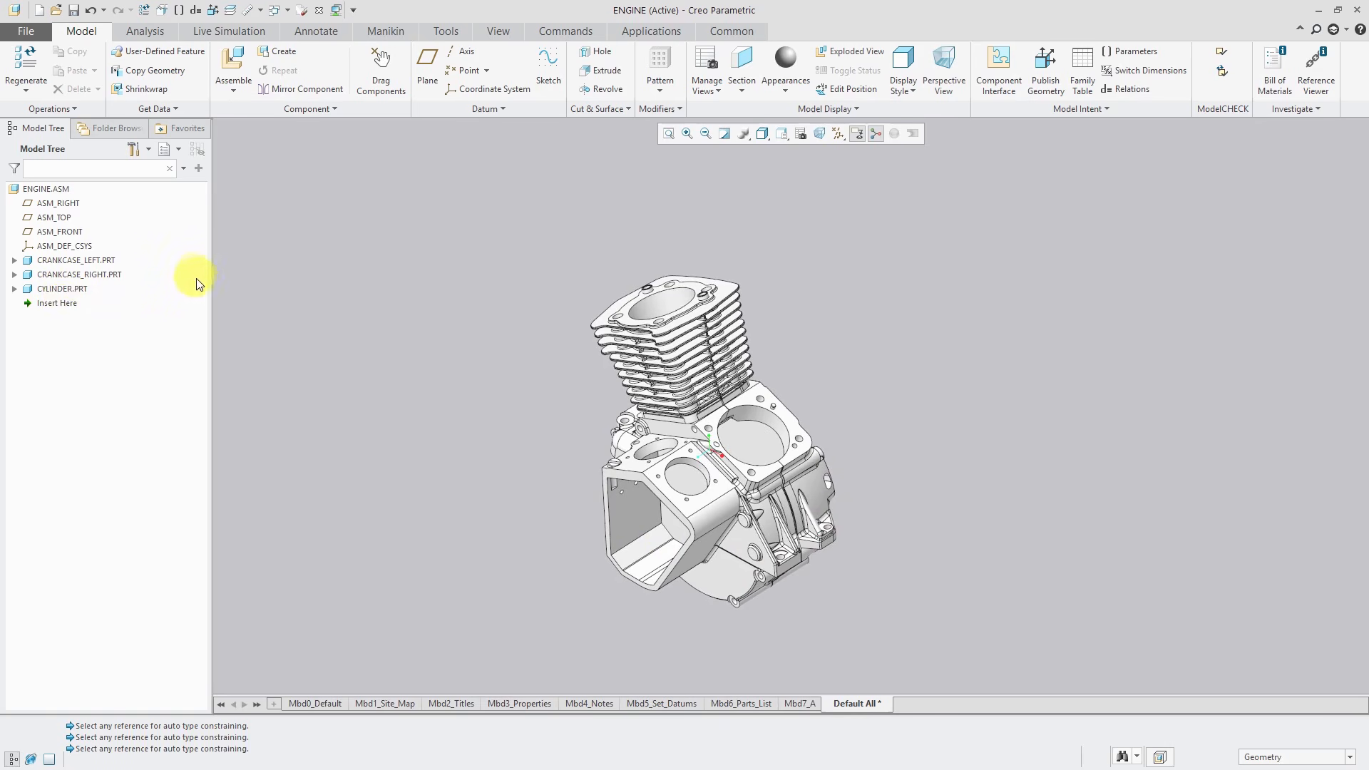
Start a Repeat of the cylinder component with all three Coincident references set as variable and begin adding an occurrence.
left_click(62, 290)
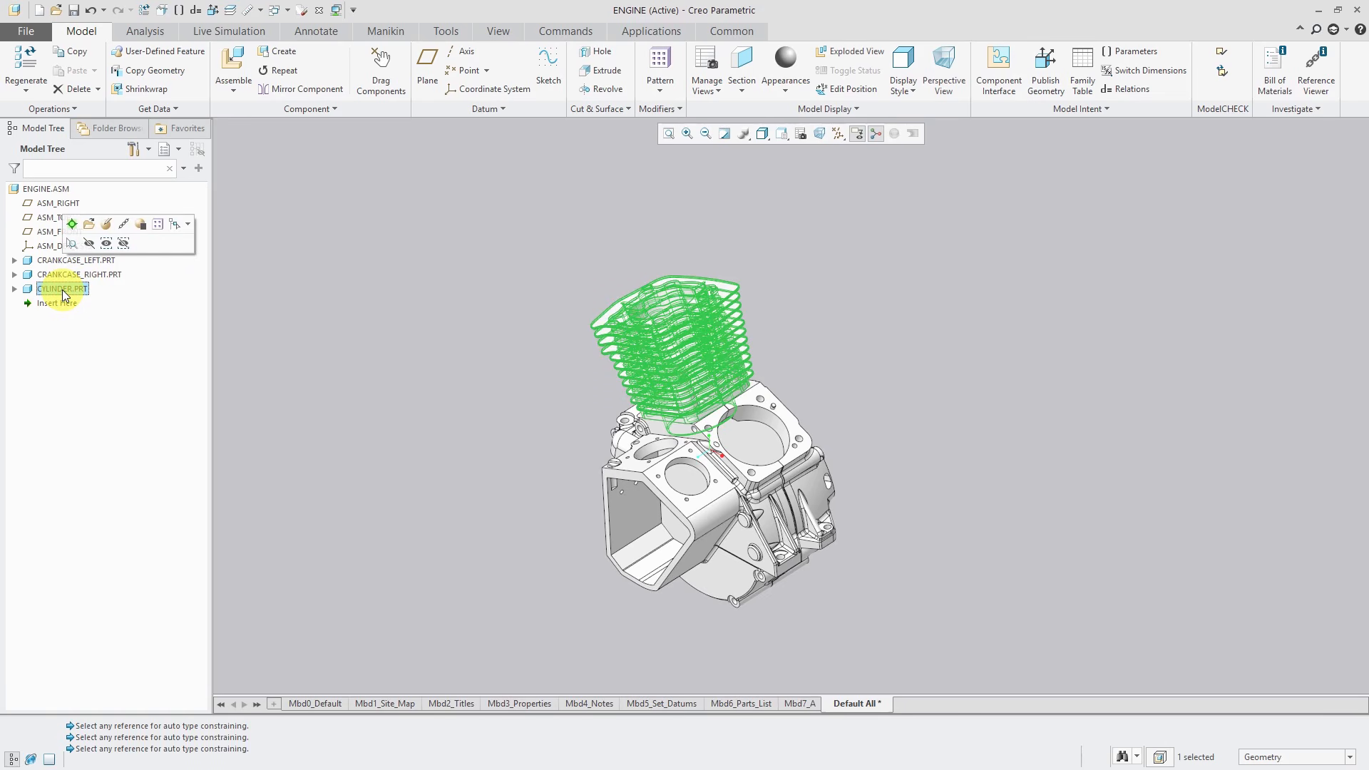
right_click(63, 293)
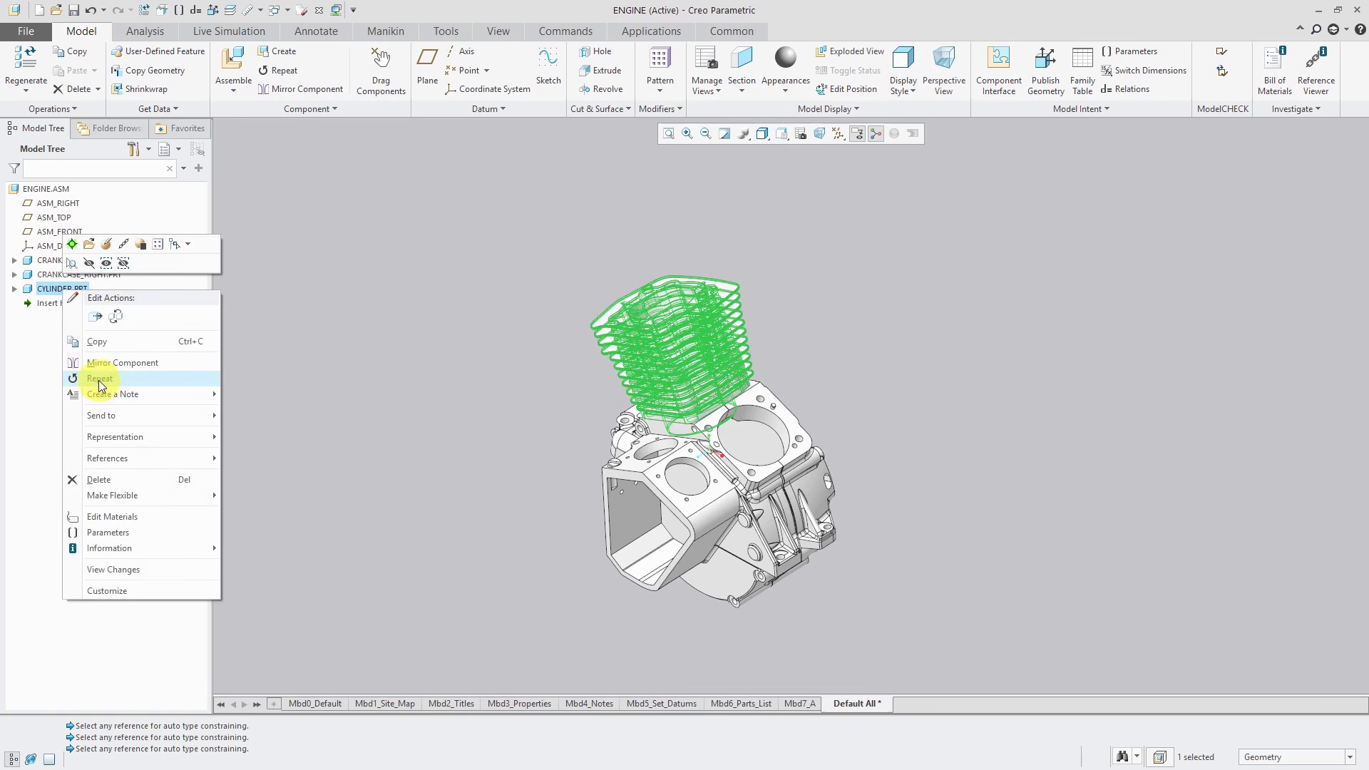
left_click(99, 380)
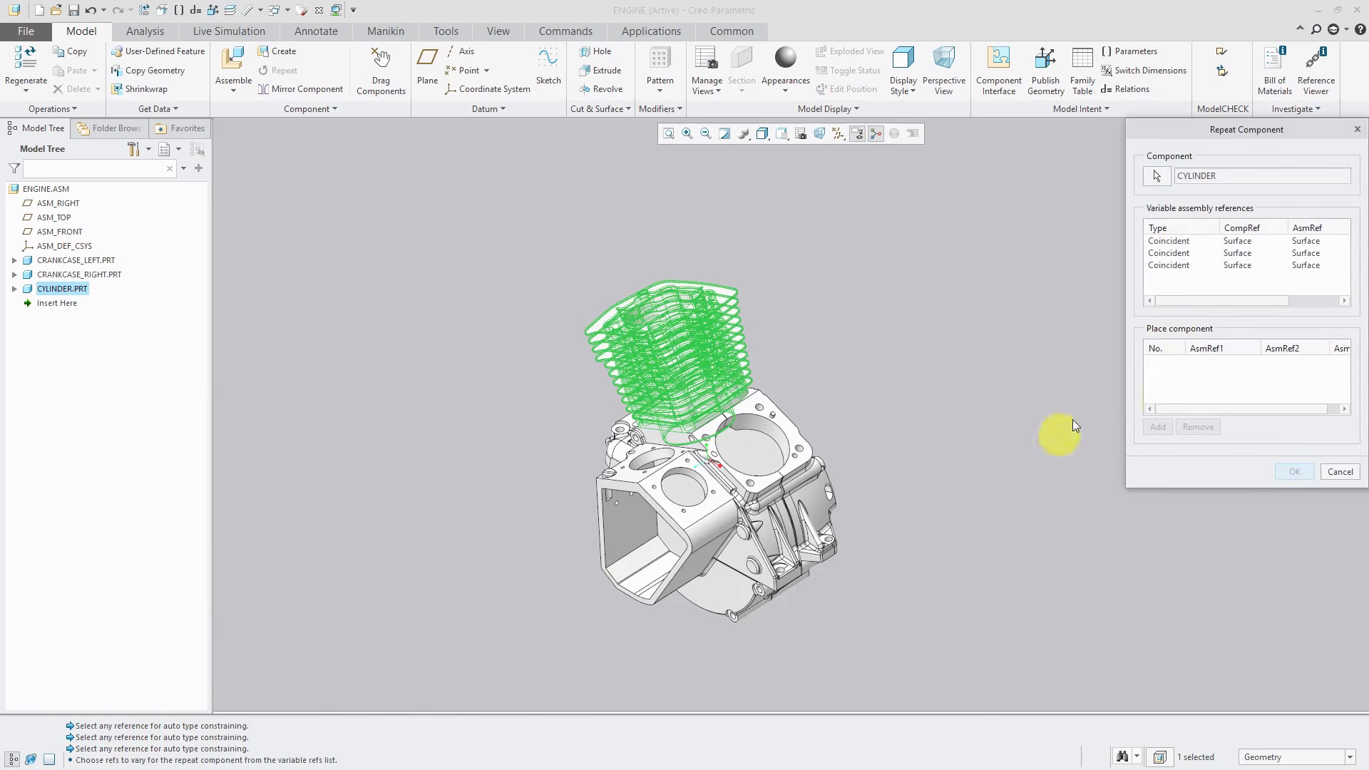
left_click(1182, 242)
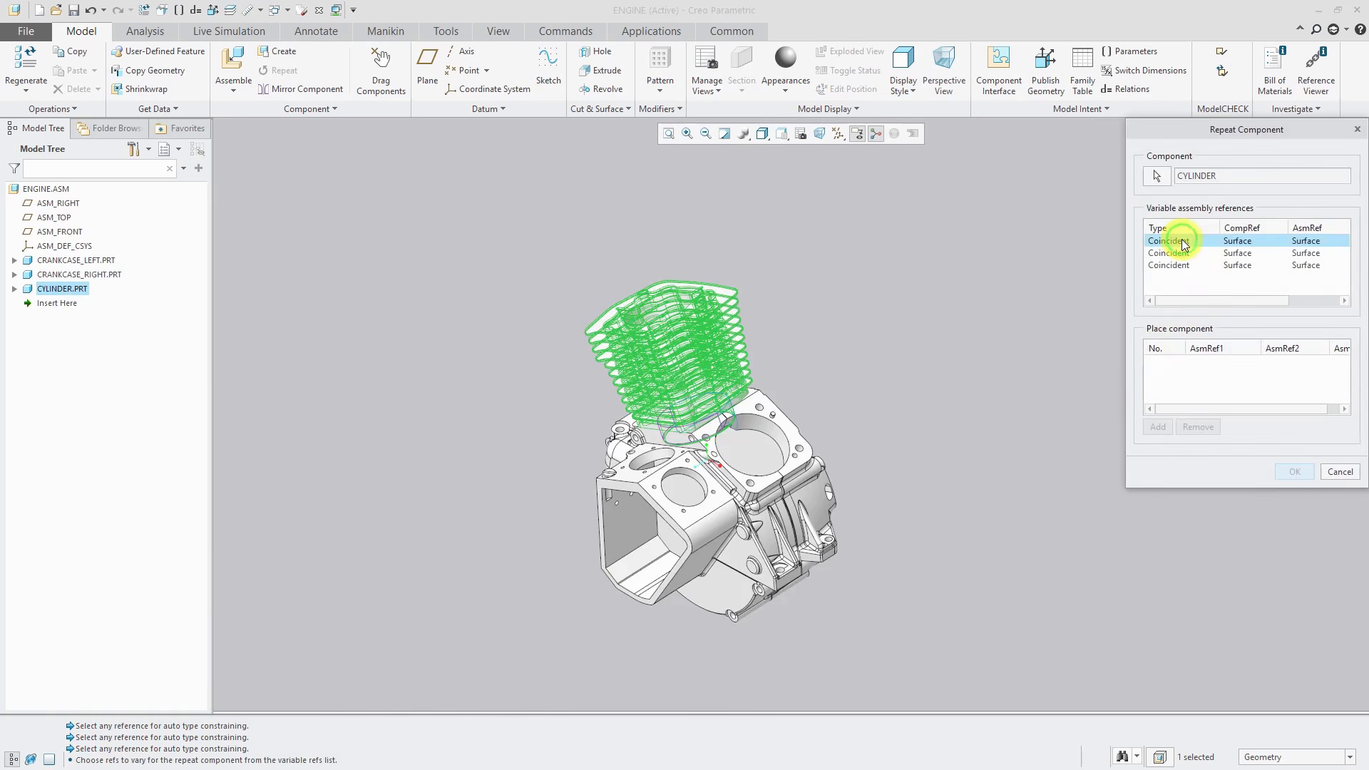
left_click(1173, 253, "ctrl")
left_click(1169, 266, "ctrl")
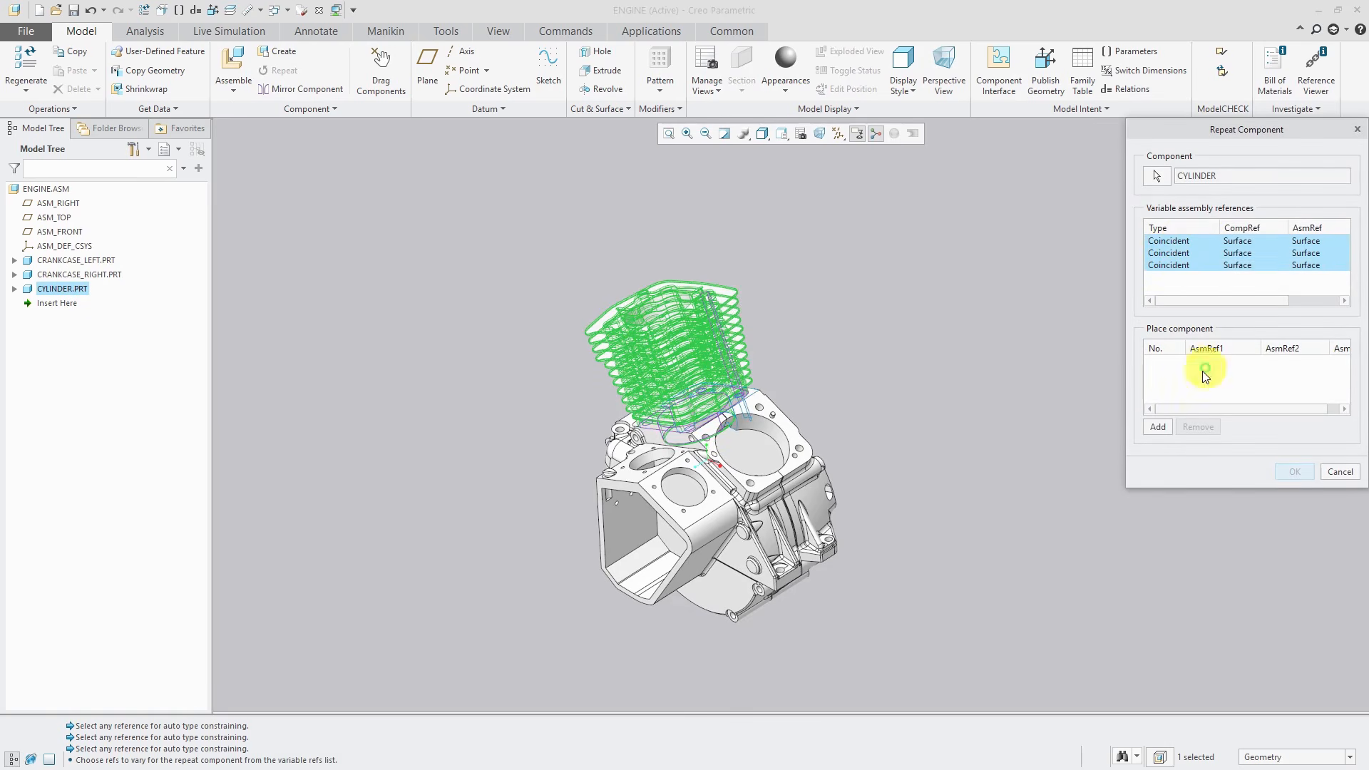
left_click(1156, 427)
Place the repeated cylinder using the left crankcase's front bore surface, flange face and bolt hole as references, and accept it.
scroll(908, 497, "up", 4)
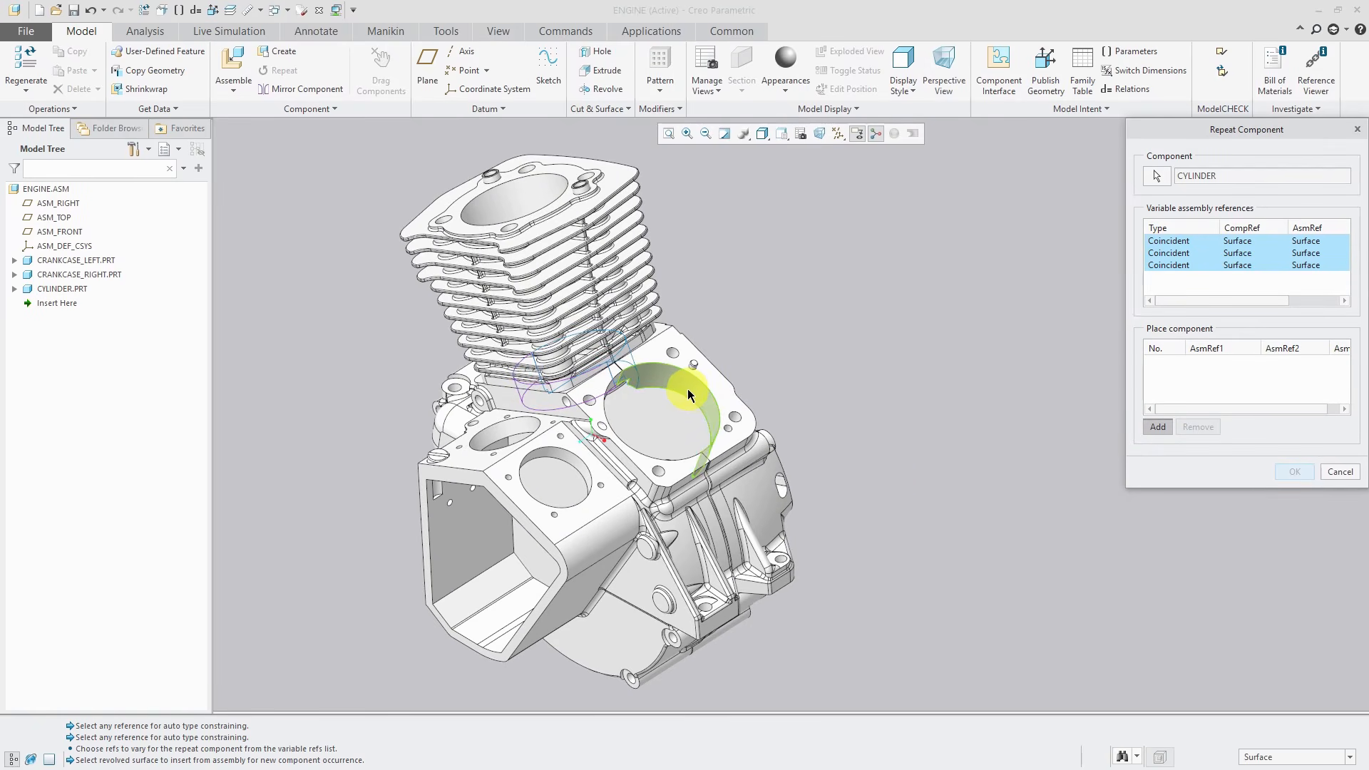
left_click(689, 393)
left_click(713, 374)
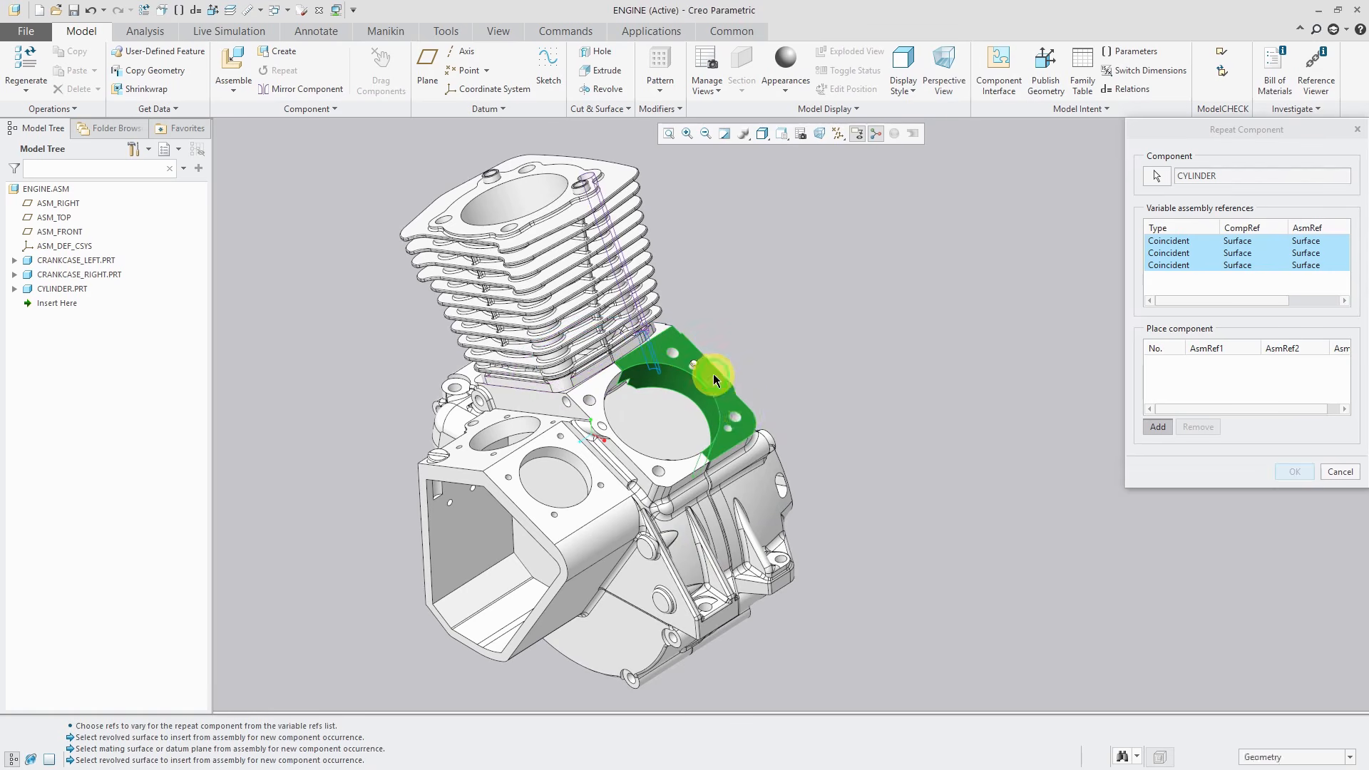
left_click(735, 415)
mouse_move(859, 396)
middle_mouse_down()
mouse_move(870, 367)
mouse_move(888, 373)
mouse_move(847, 388)
mouse_move(868, 400)
middle_mouse_up()
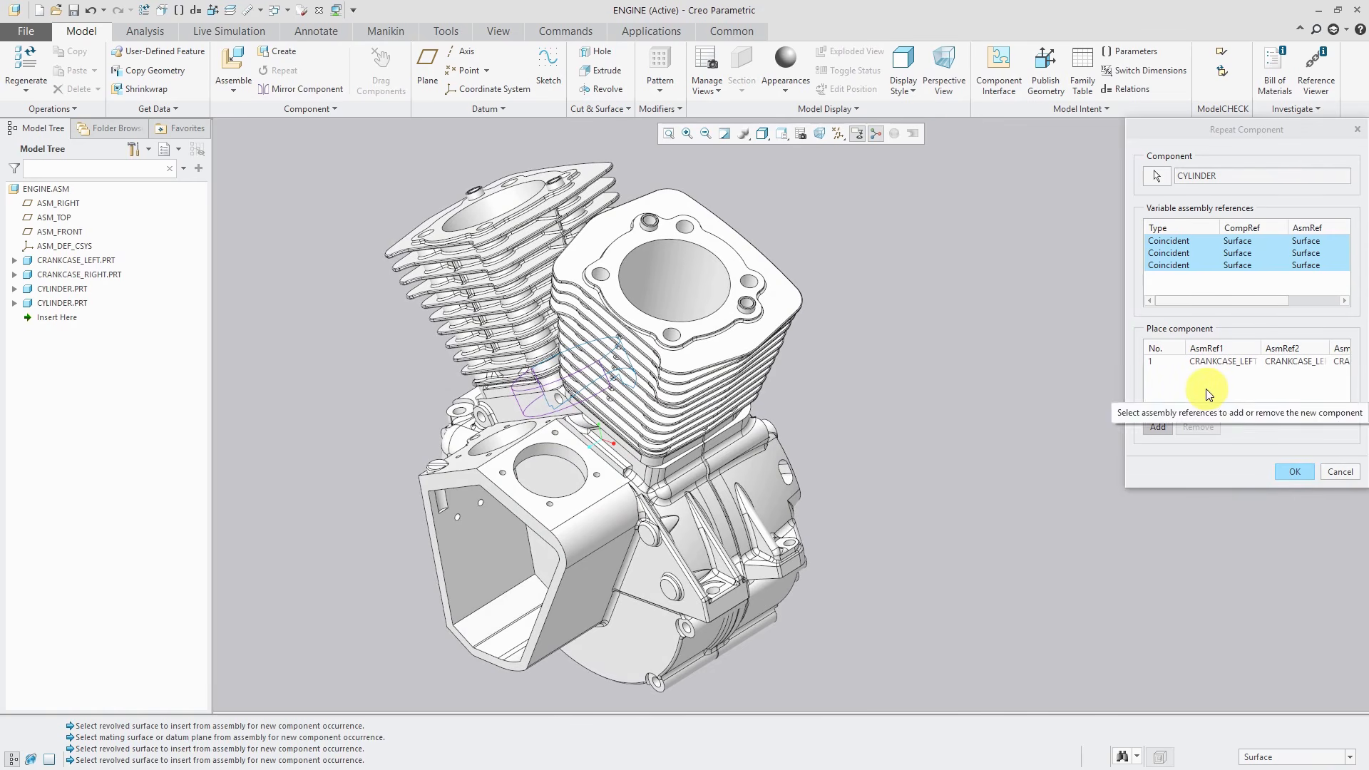
left_click(1249, 138)
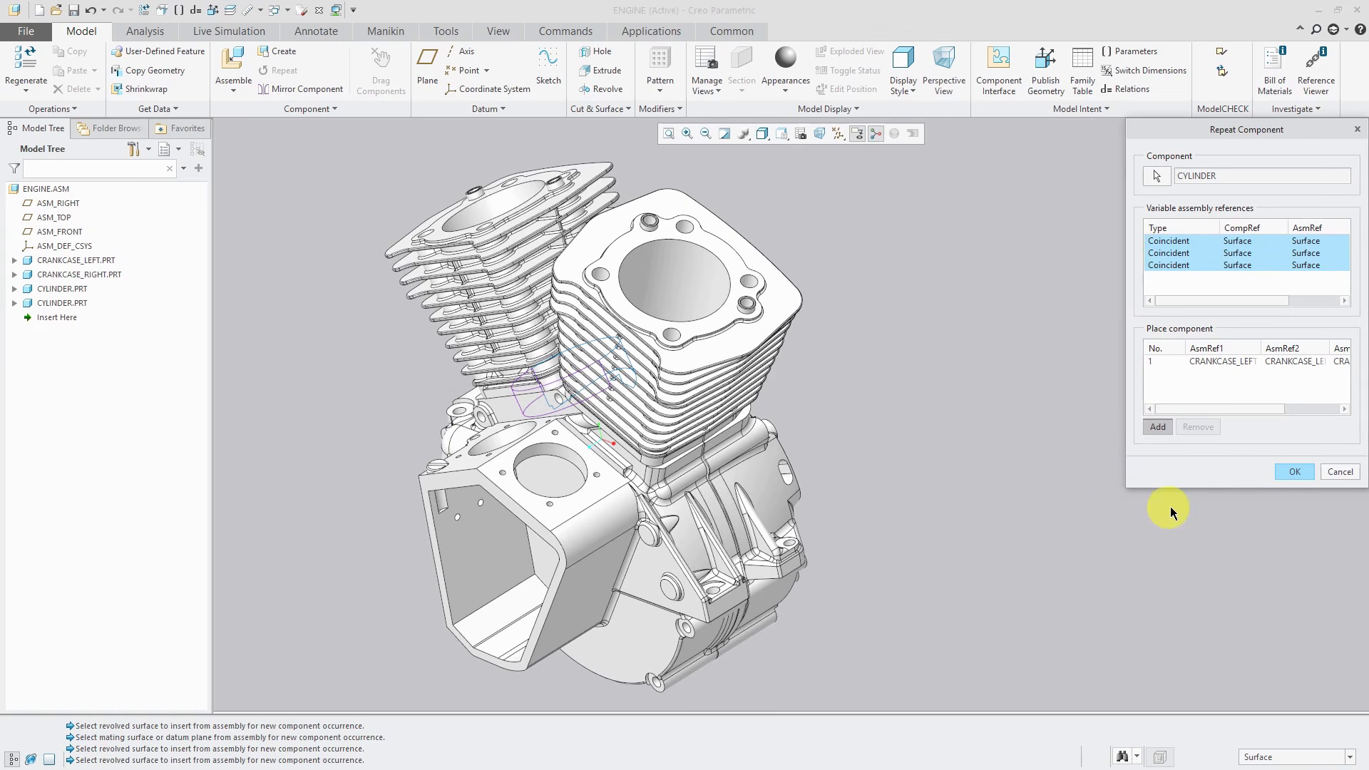
left_click(1294, 471)
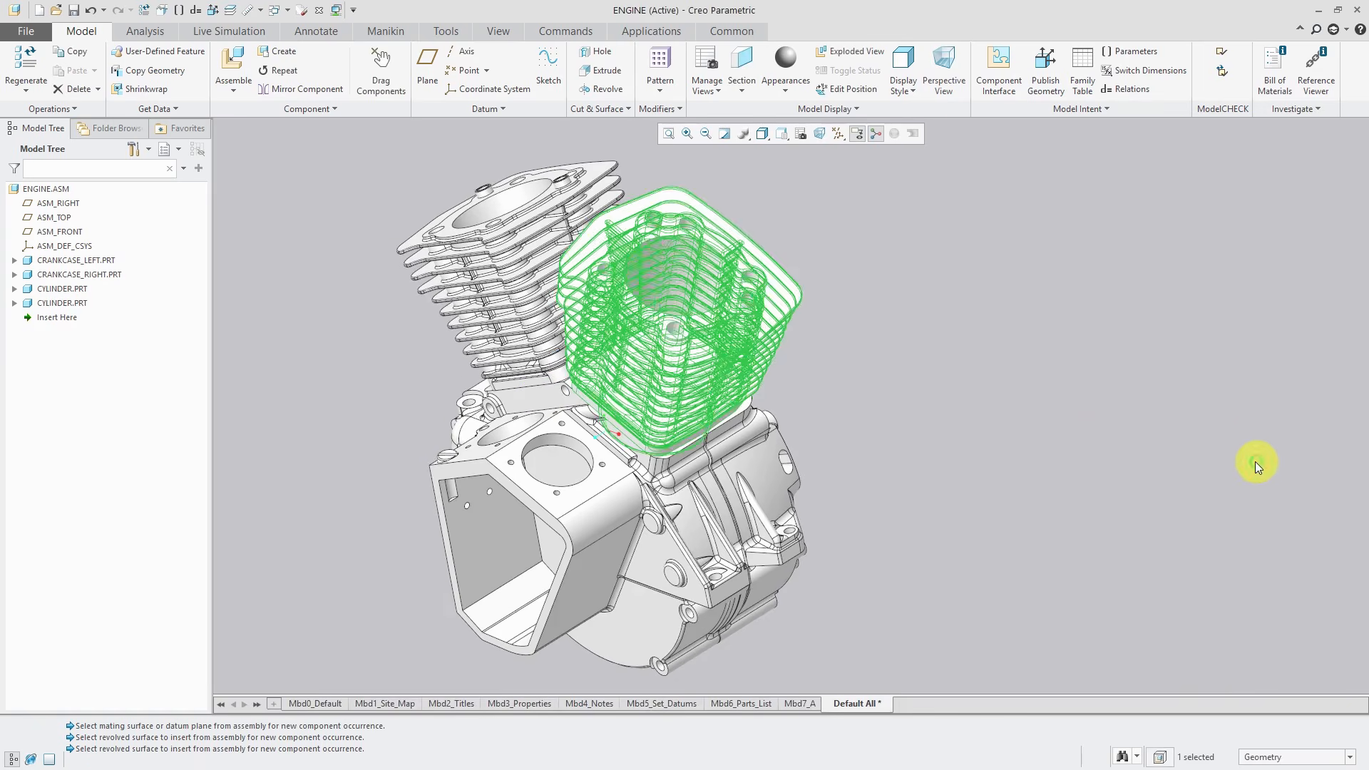
scroll(1111, 455, "down", 3)
left_click(1096, 455)
scroll(972, 517, "up", 3)
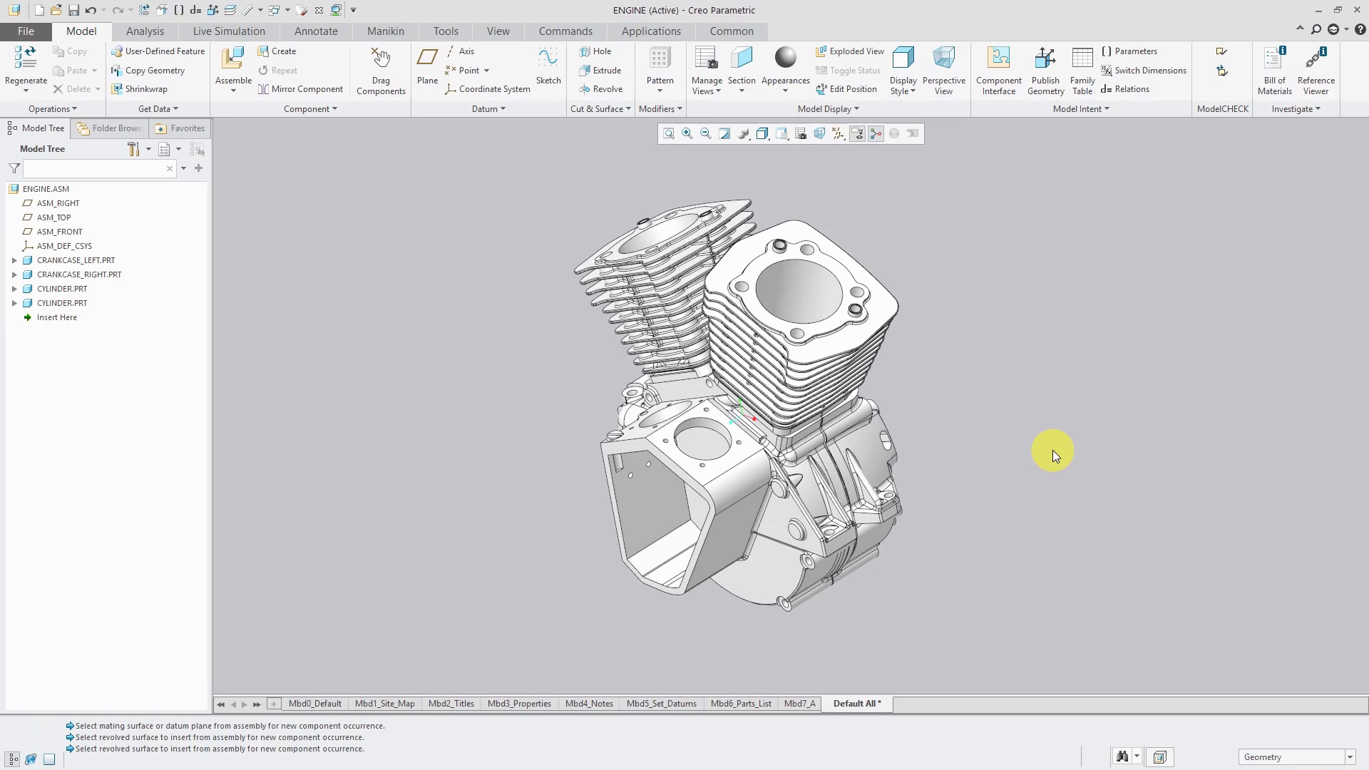
Bring camcover.prt into the assembly as a new component.
left_click(233, 61)
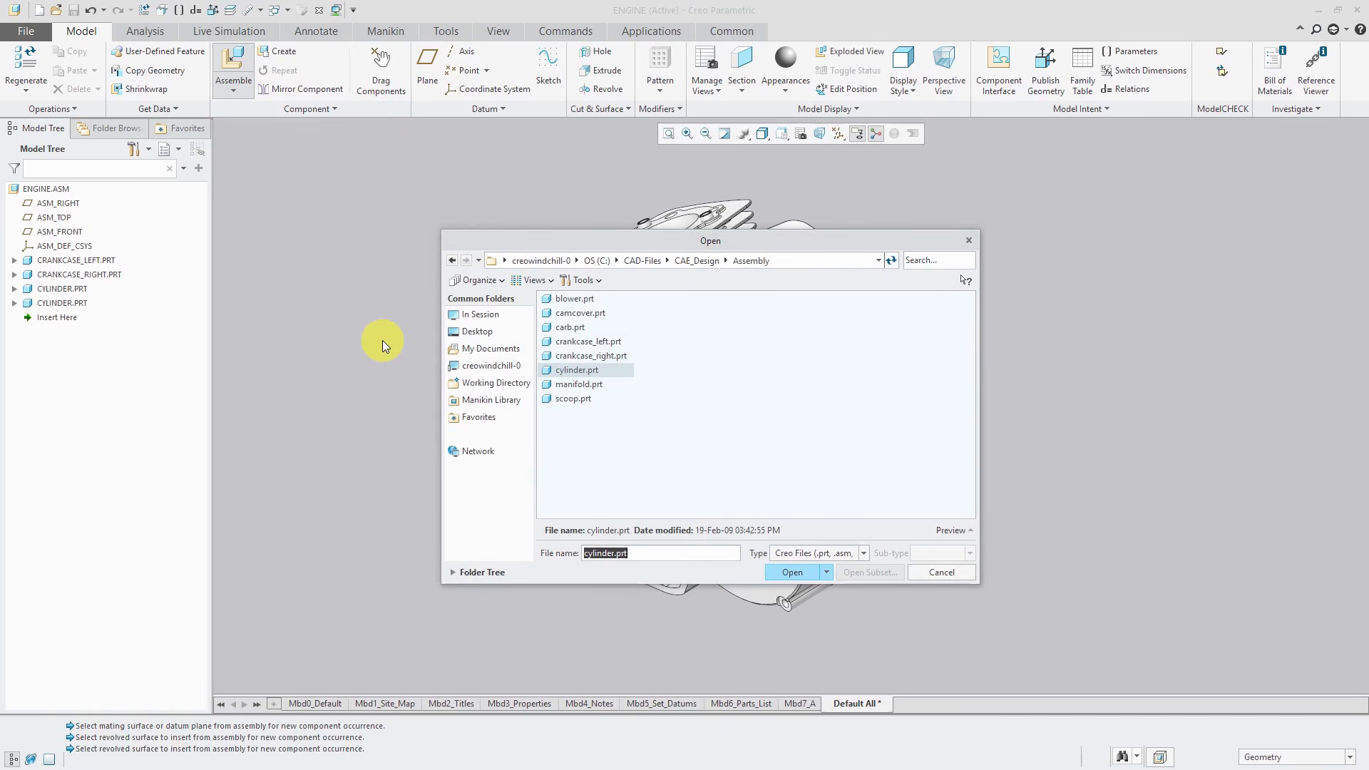
left_click(585, 314)
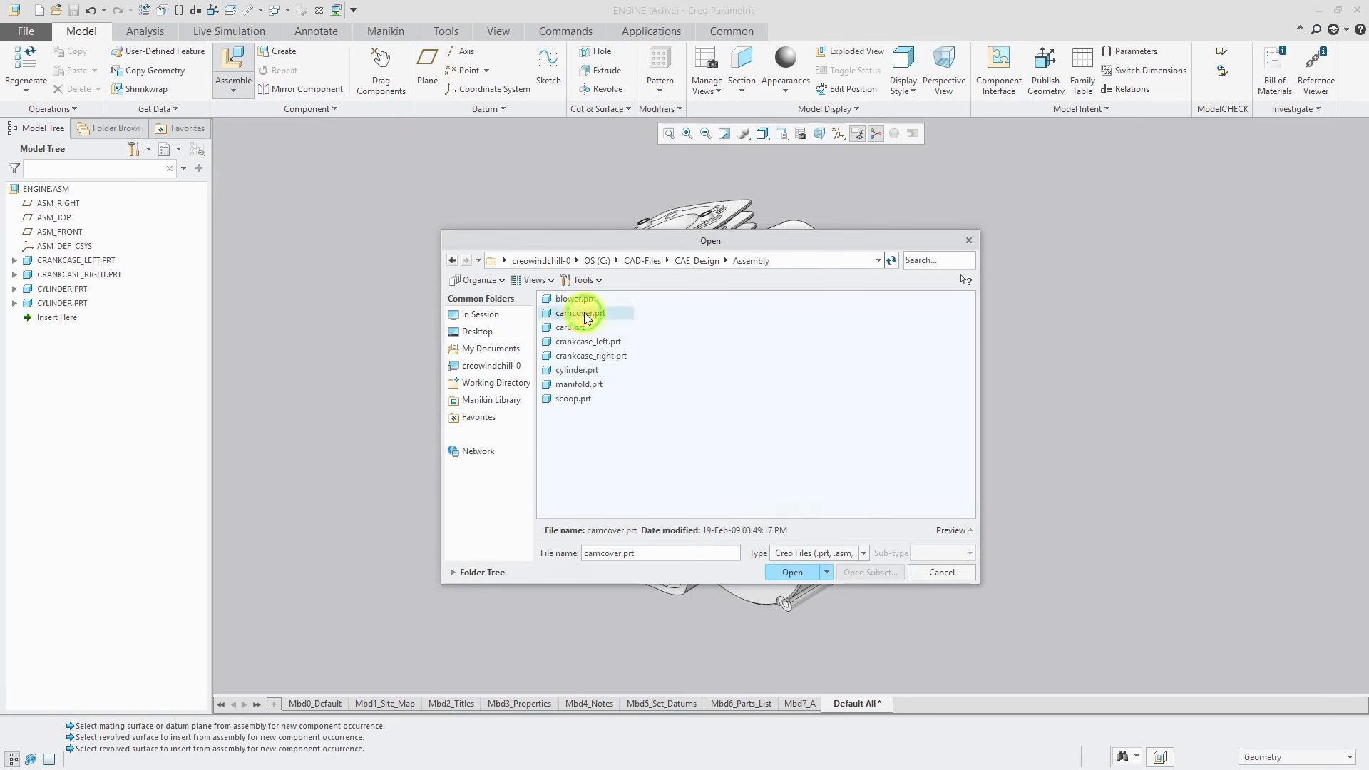
double_click(585, 314)
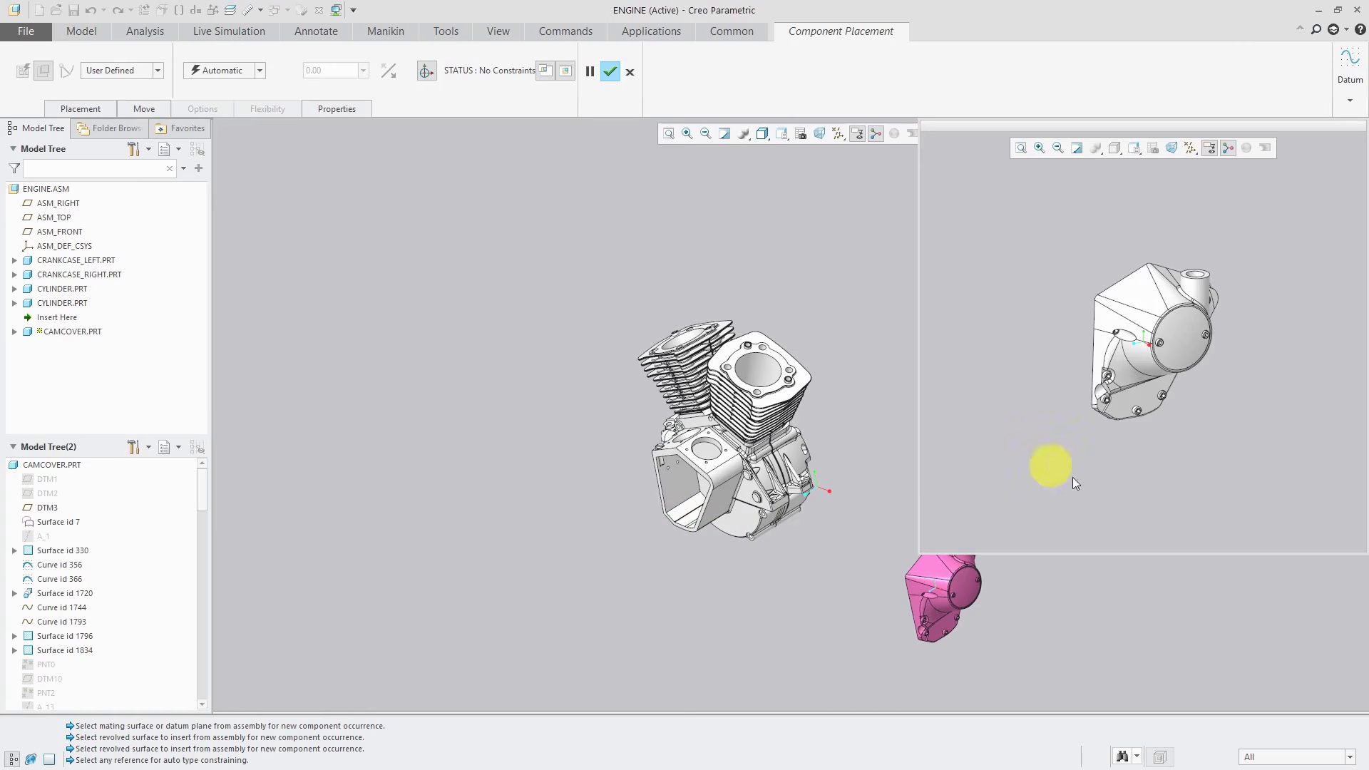
Make the cam cover's flat mounting face coincident with the rim face of the right crankcase's open housing.
middle_click_drag(1125, 392, 1198, 416)
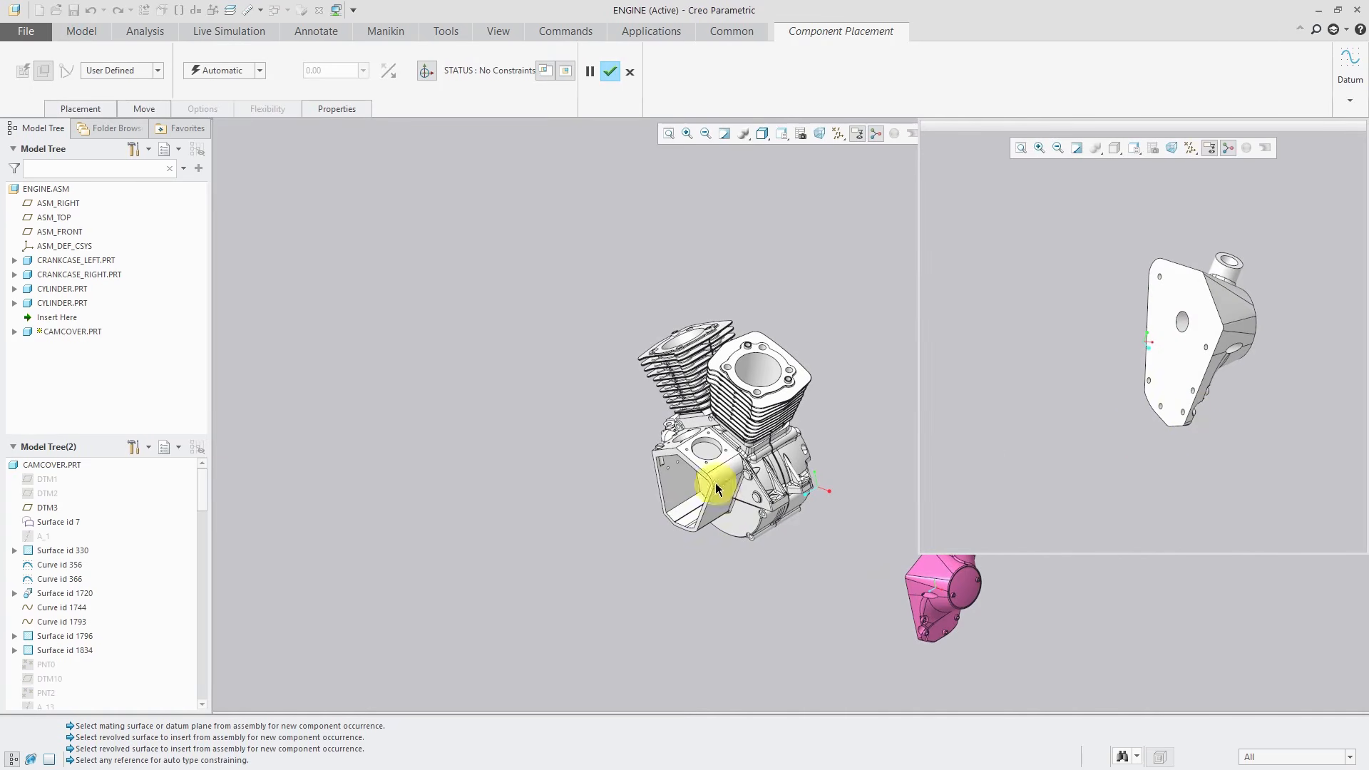
scroll(716, 482, "up", 3)
left_click(679, 457)
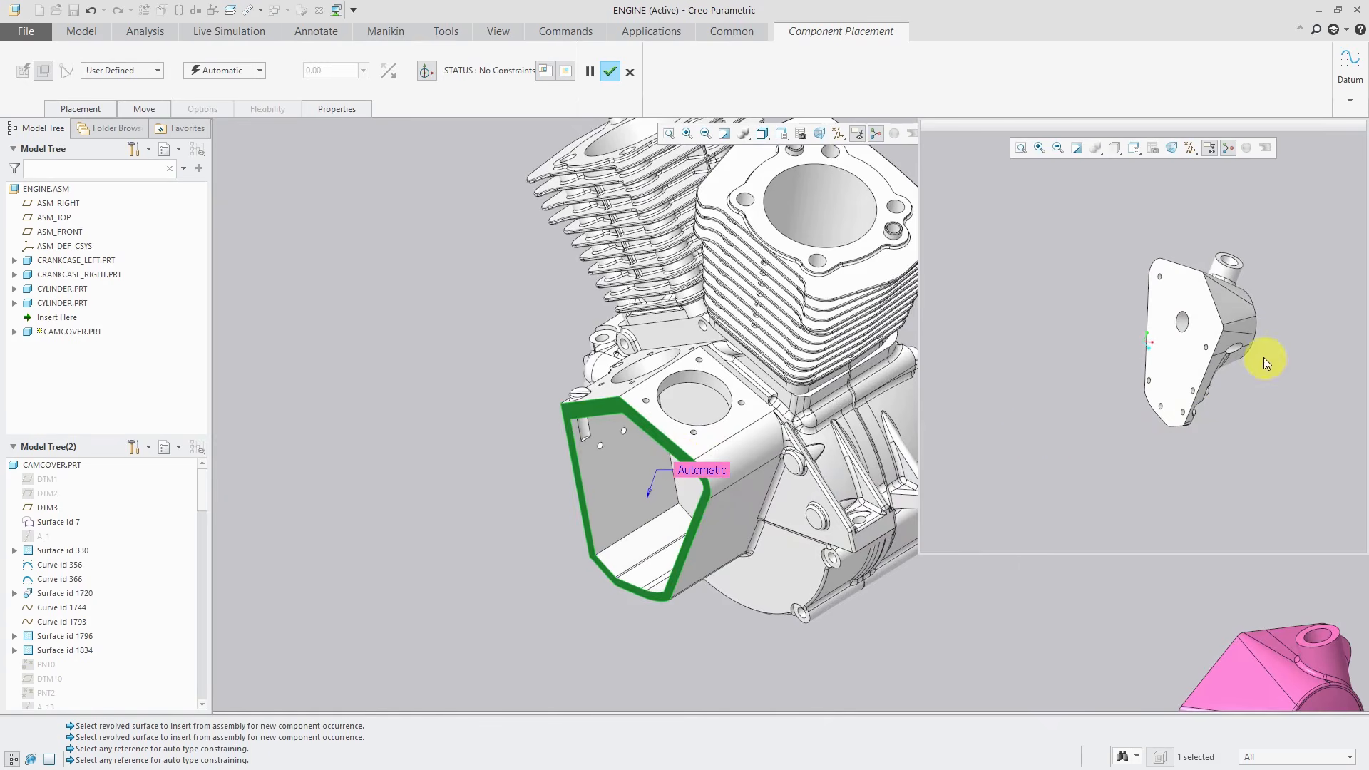
left_click(1185, 349)
scroll(706, 403, "down", 5)
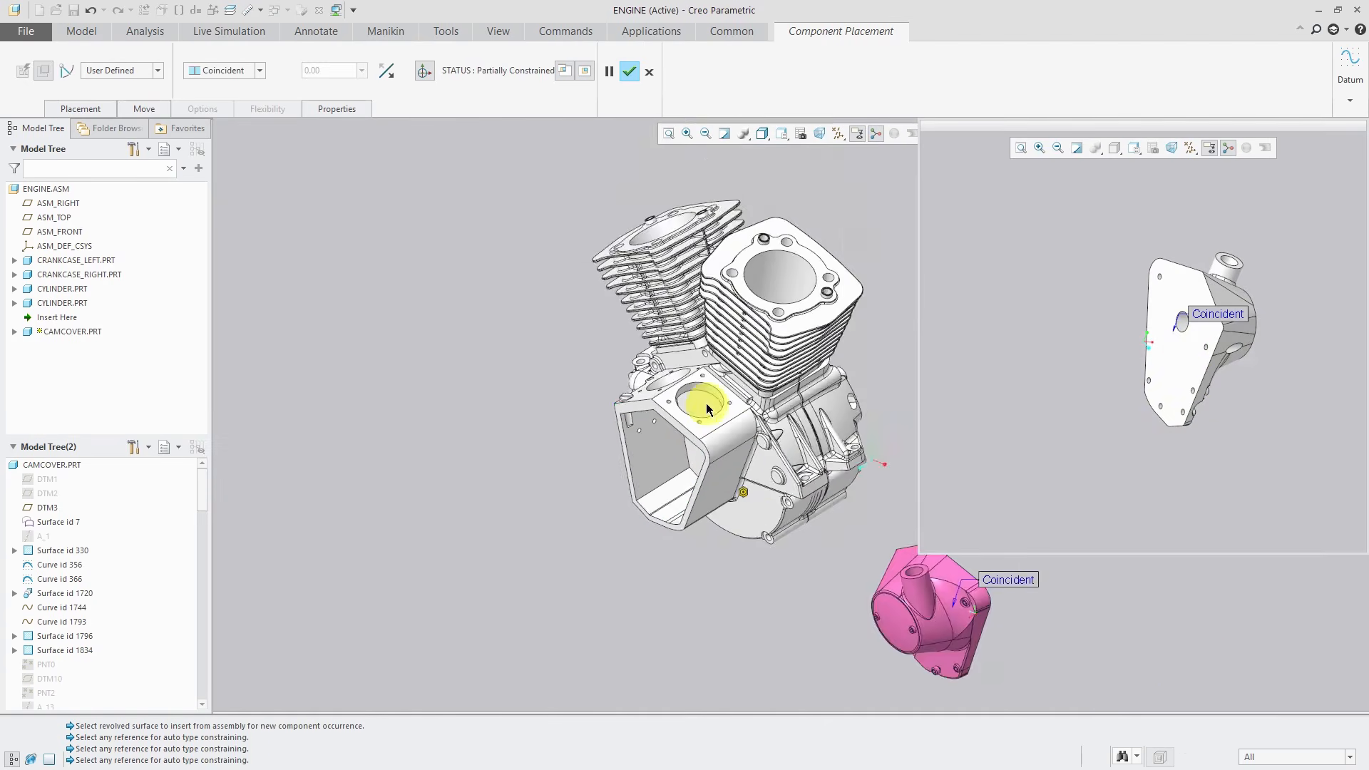
Show the cam cover in the main assembly window only, without the separate component window.
left_click(586, 73)
scroll(717, 437, "down", 3)
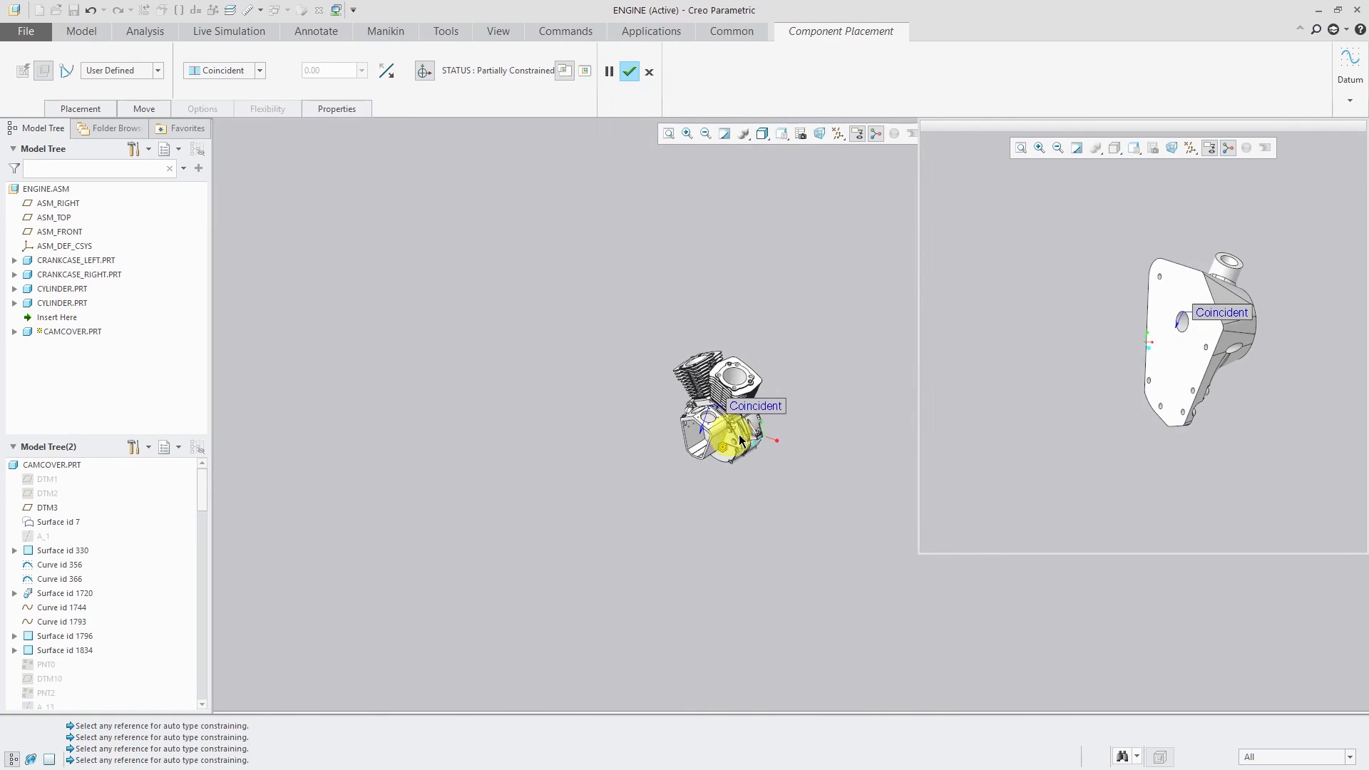
left_click(568, 71)
scroll(803, 447, "up", 3)
scroll(803, 447, "up", 2)
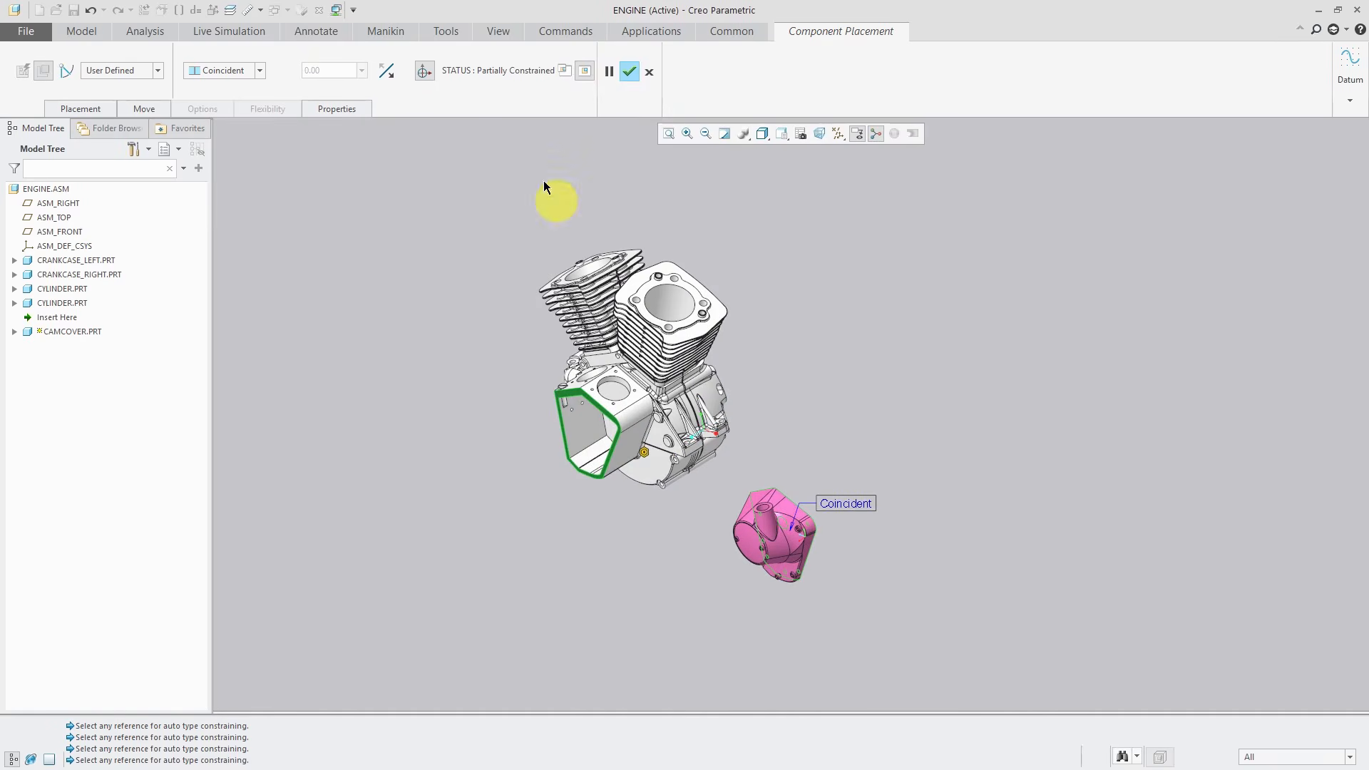
Move the cam cover within its mating plane up to the right crankcase's open housing and display its placement constraints.
left_click(431, 70)
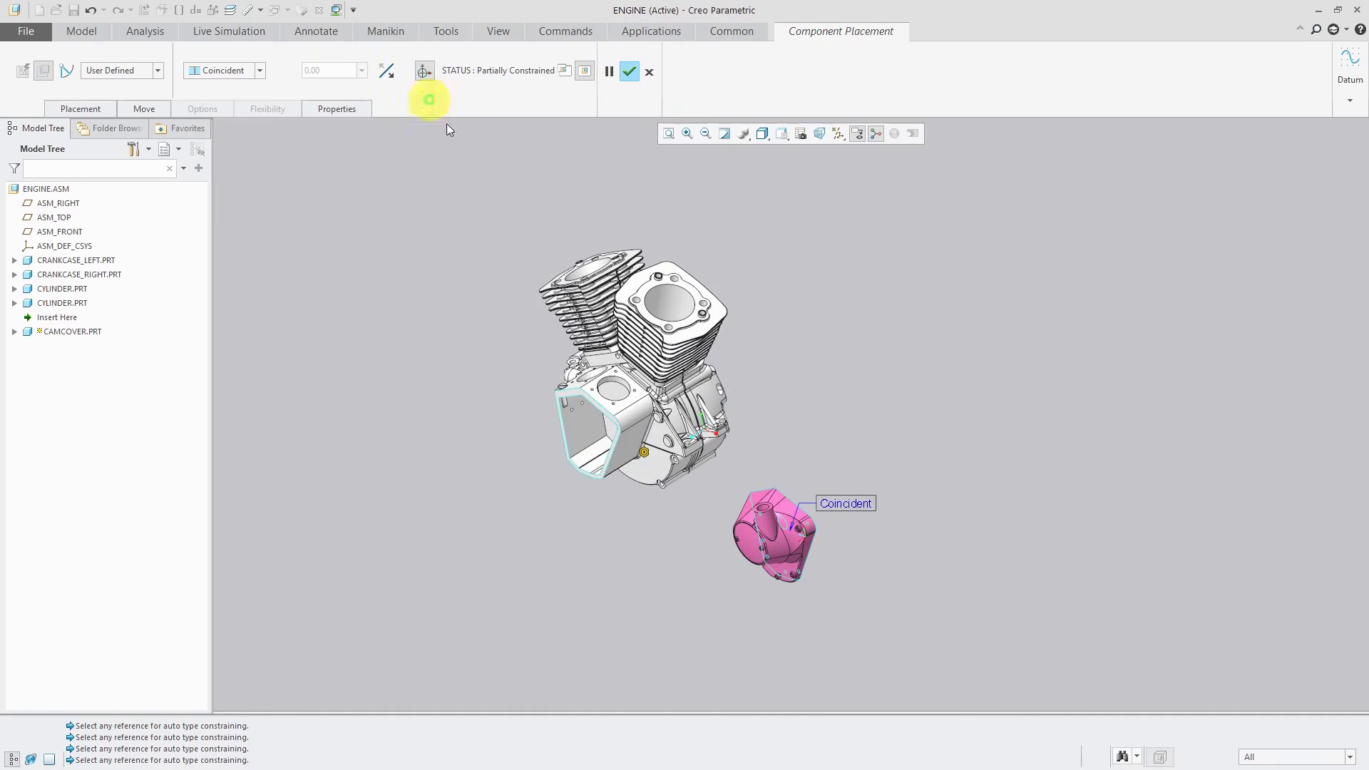
scroll(894, 549, "up", 2)
scroll(892, 547, "down", 2)
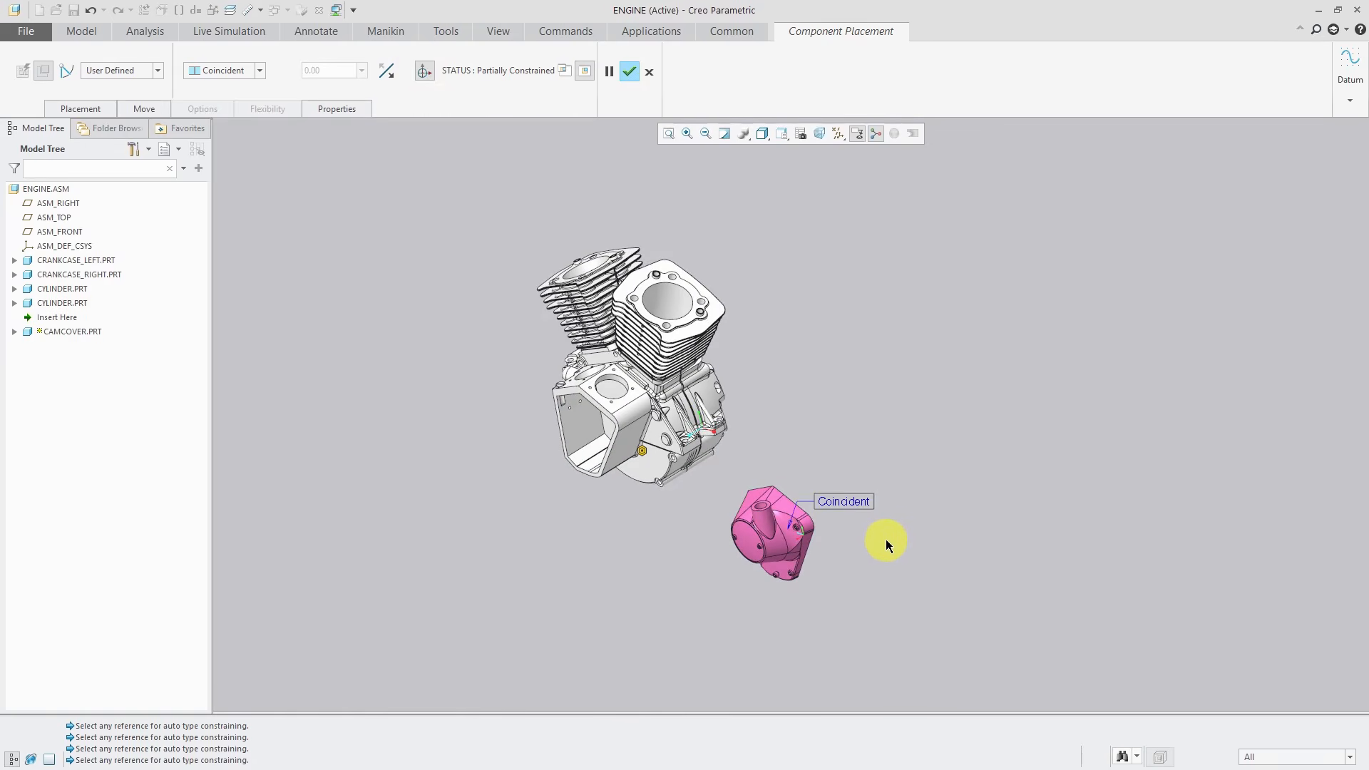
right_click_drag(901, 566, 934, 658, "ctrl+alt")
scroll(816, 490, "down", 5)
scroll(915, 573, "up", 5)
middle_click_drag(910, 580, 916, 520)
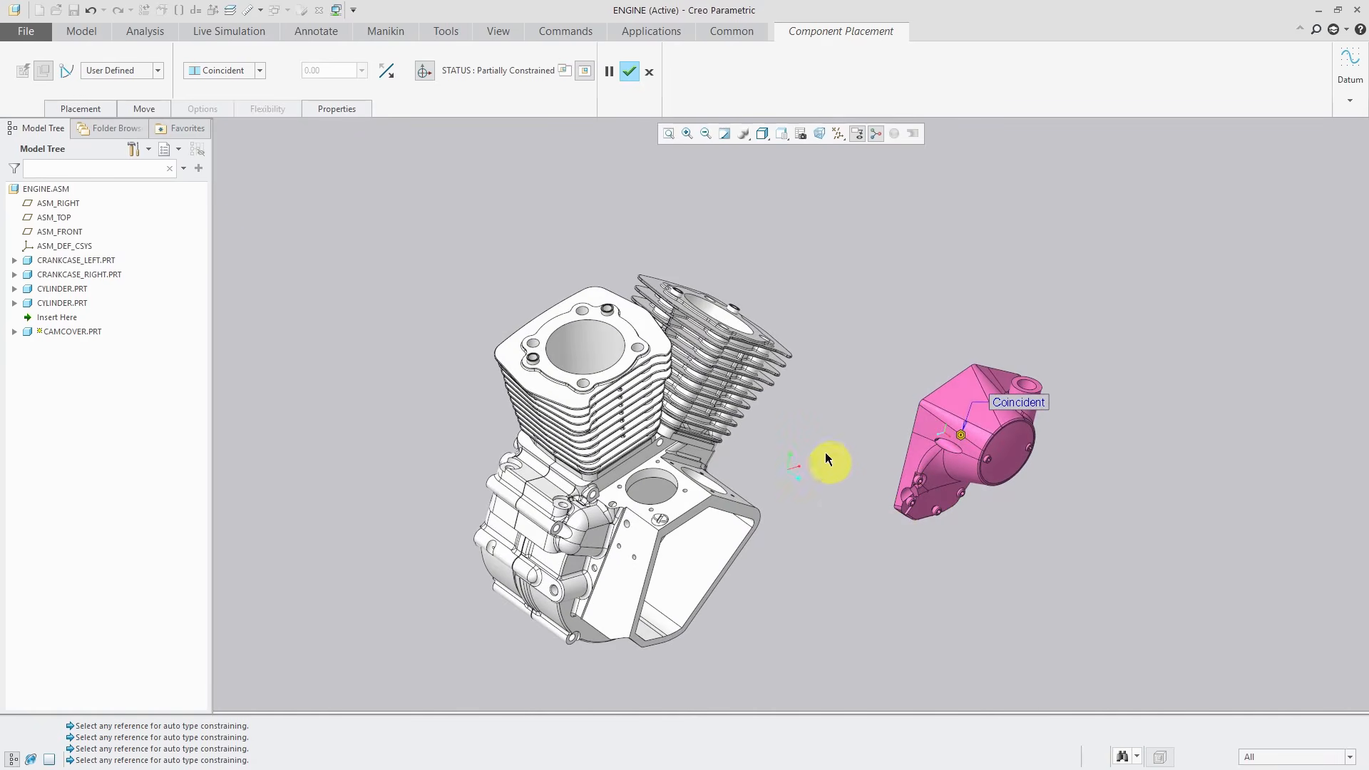
left_click(80, 110)
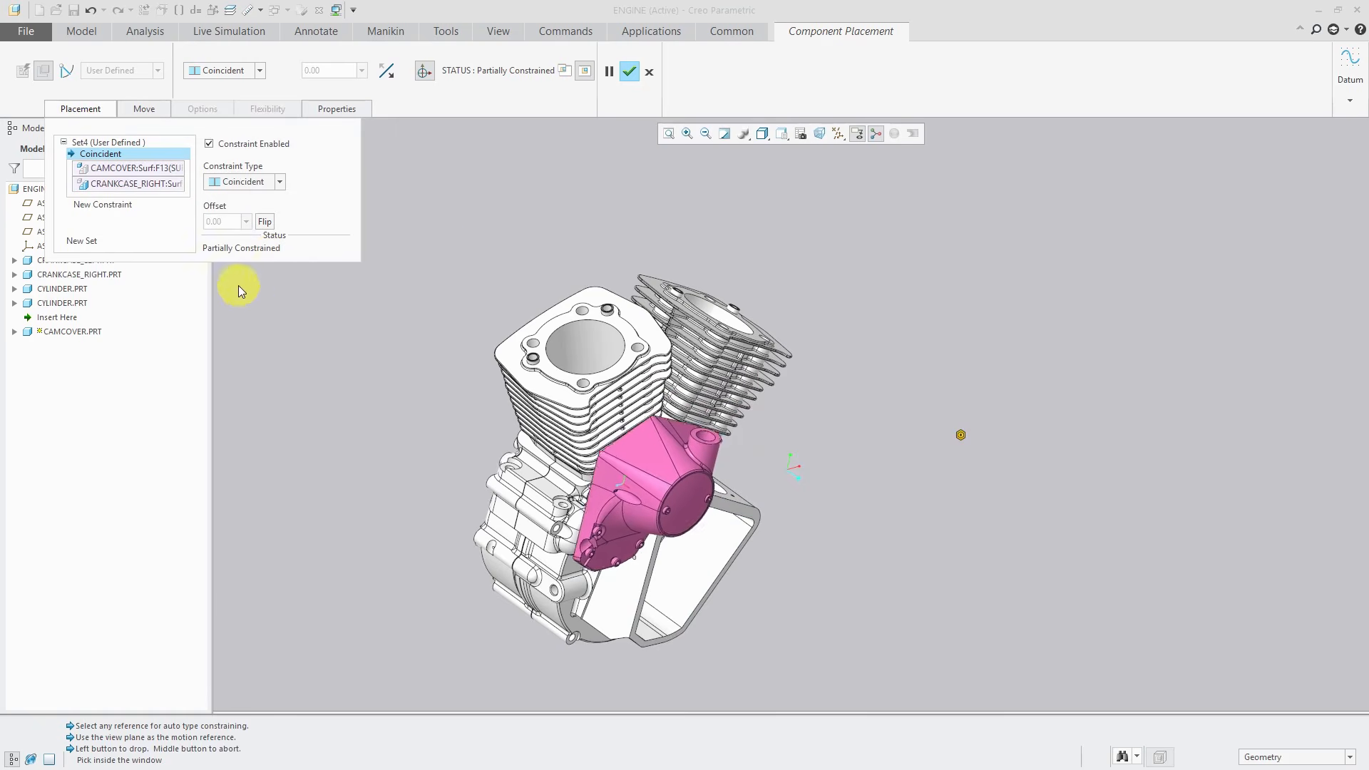
left_click(800, 442)
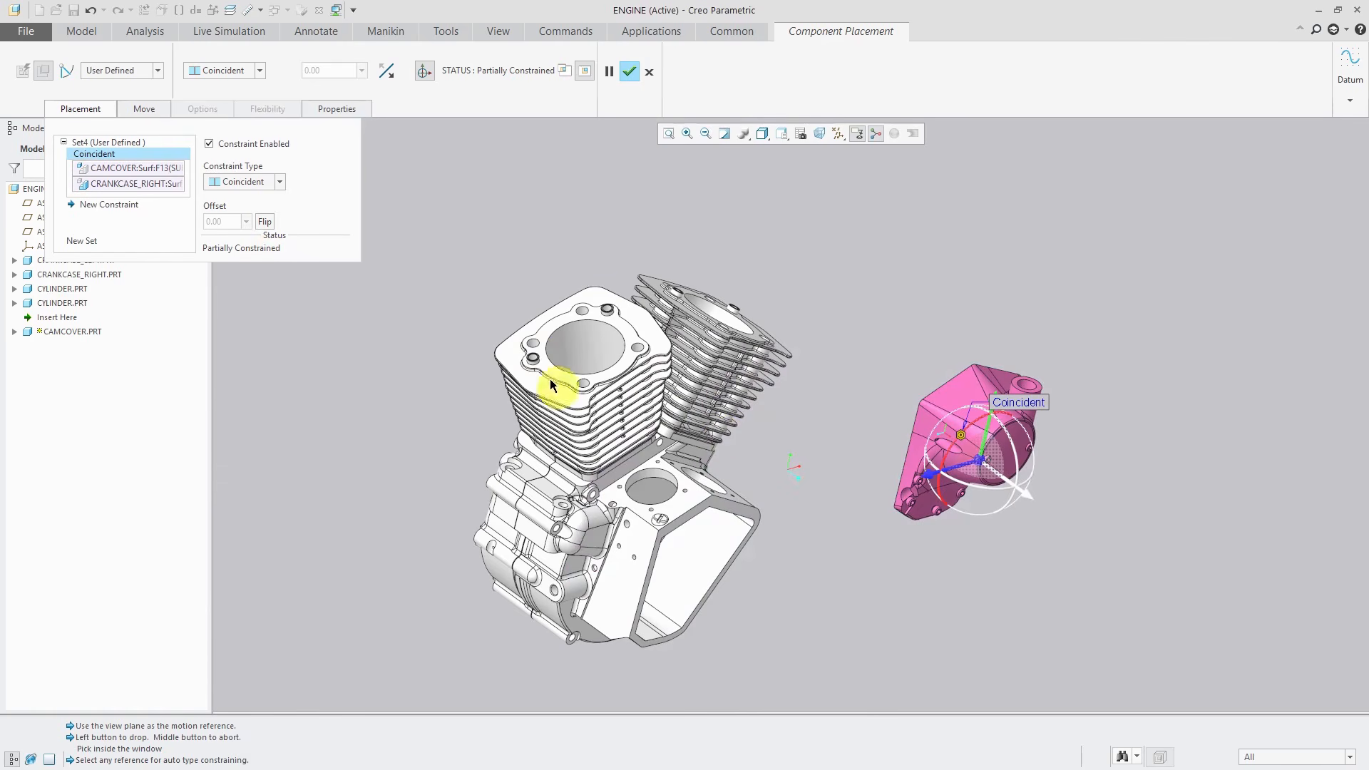
left_click_drag(932, 473, 750, 530)
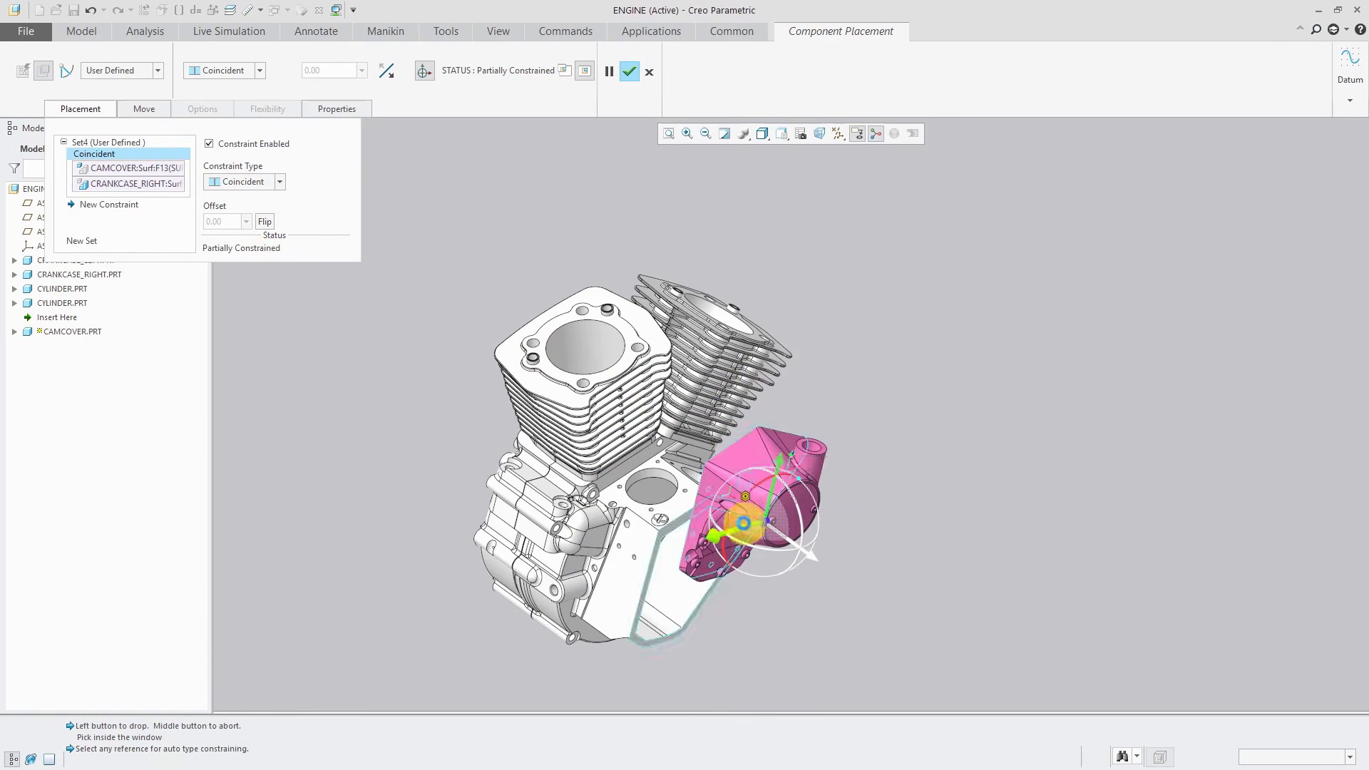
Add a Coincident constraint between the long straight edge of the right crankcase opening and the matching cam cover edge, using the Edge selection filter.
left_click(108, 205)
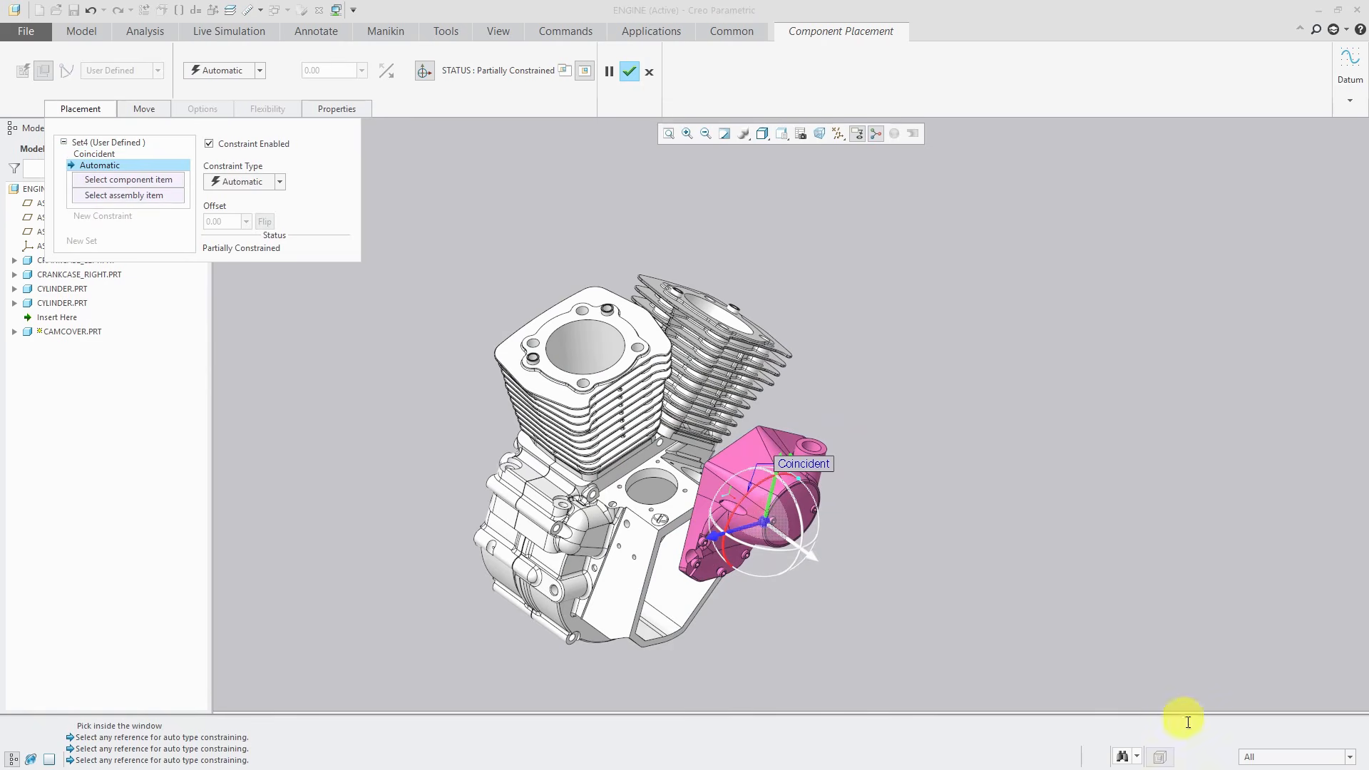
left_click(1287, 758)
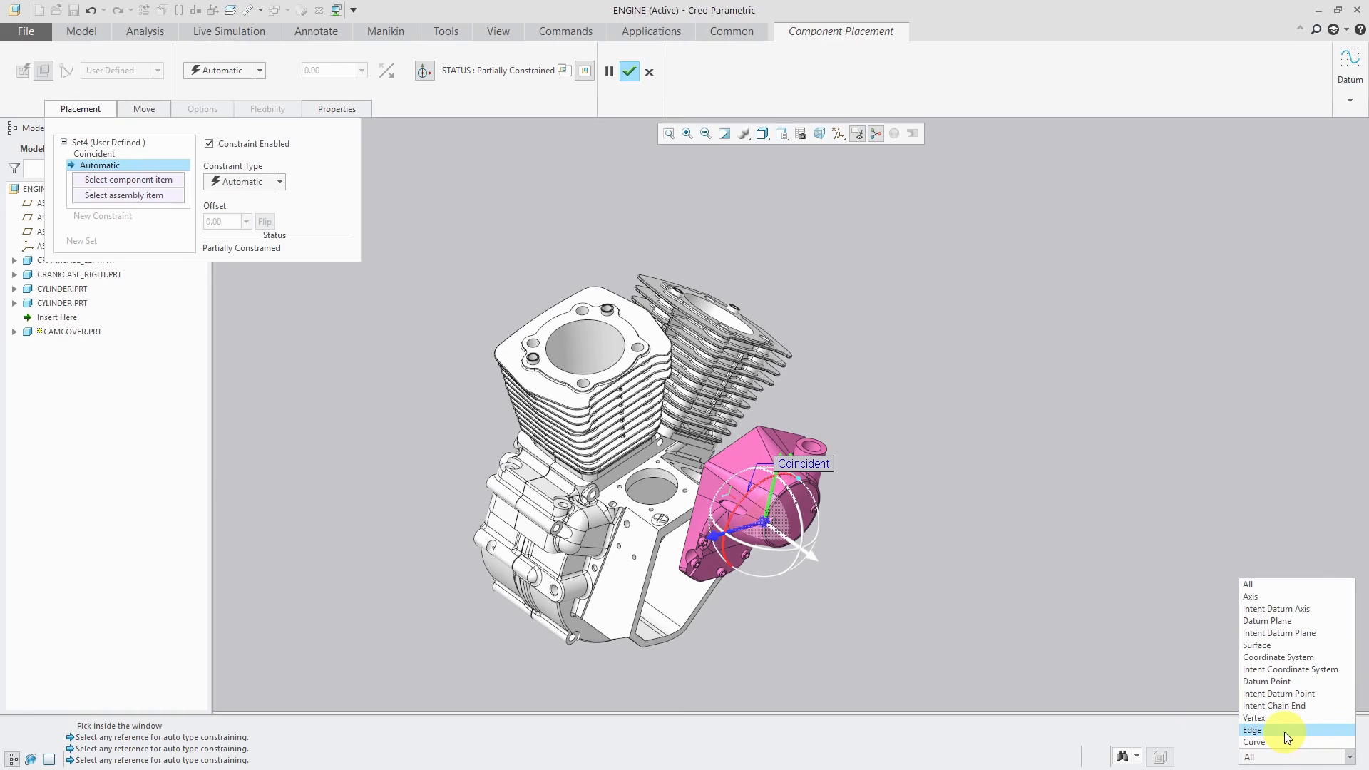
left_click(1284, 731)
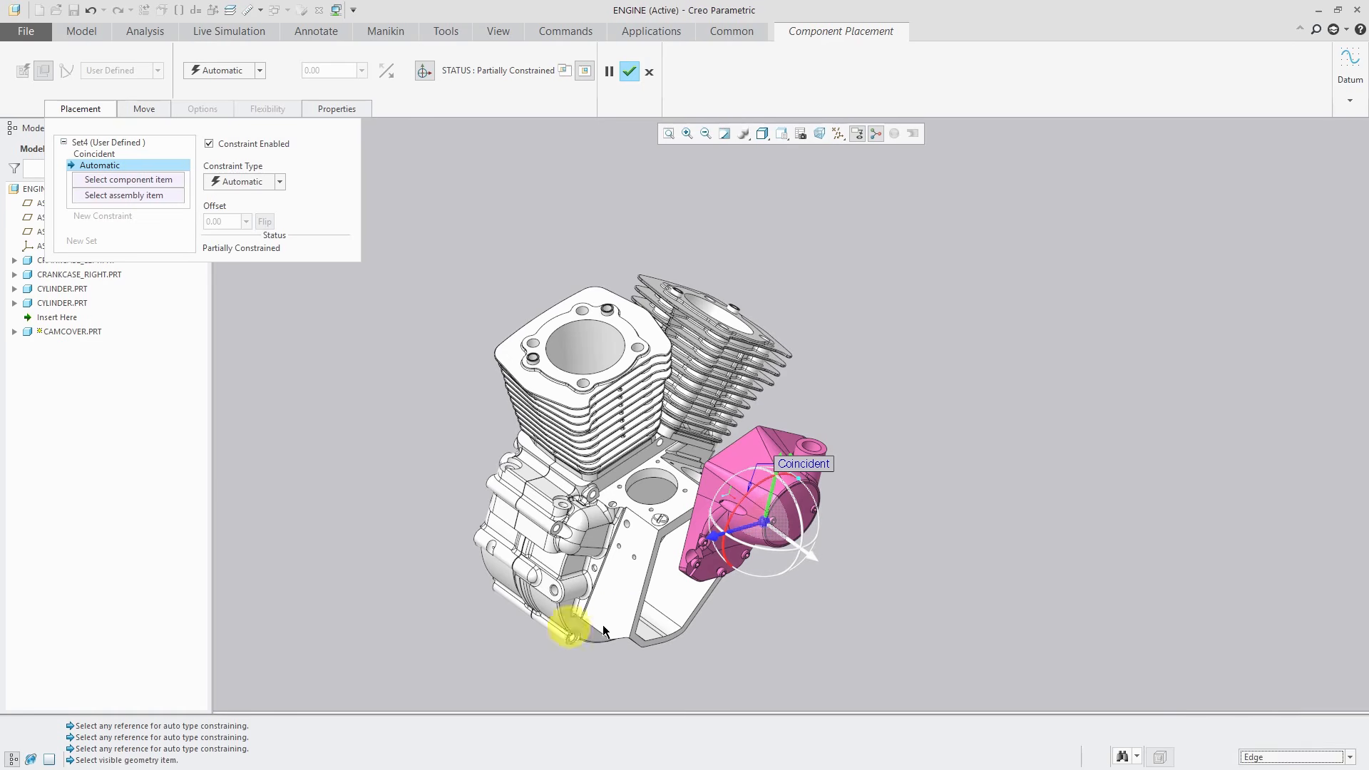
scroll(673, 615, "down", 5)
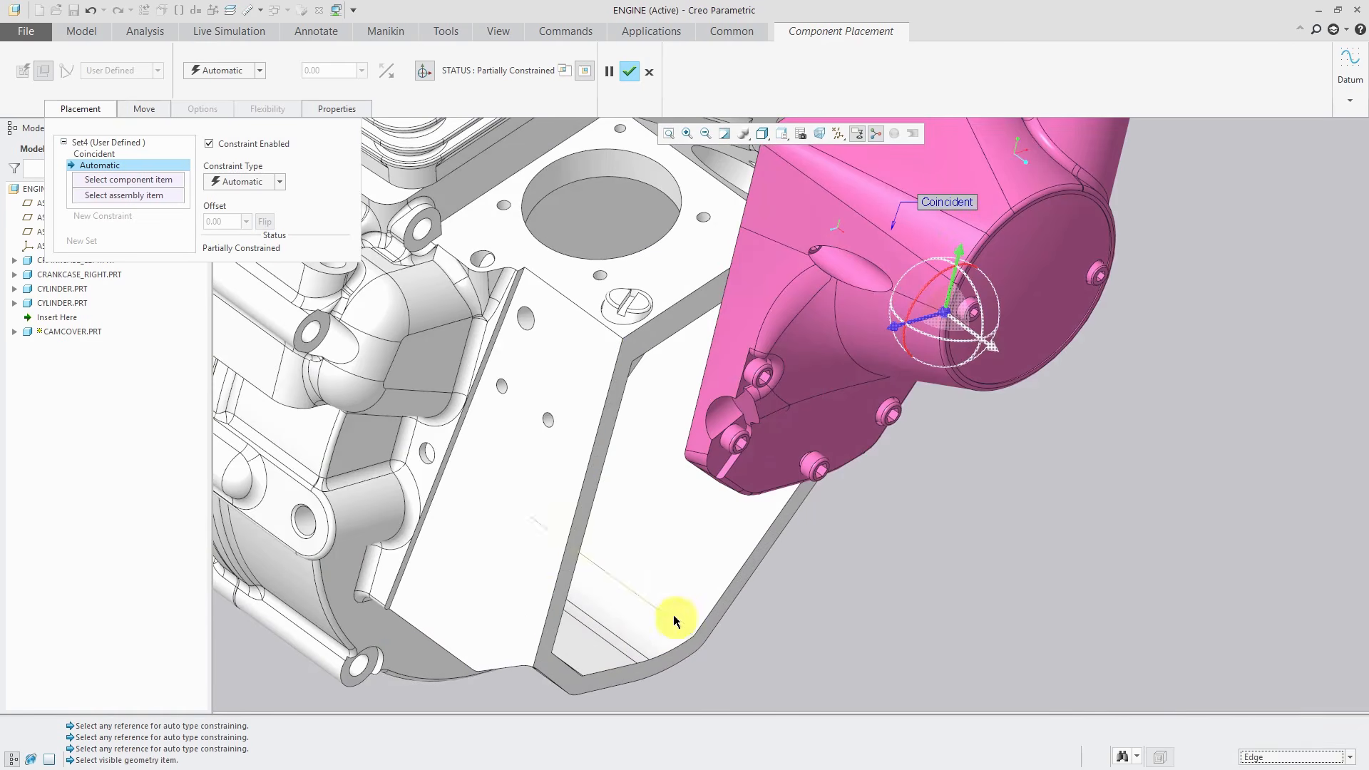
left_click(581, 490)
left_click(711, 335)
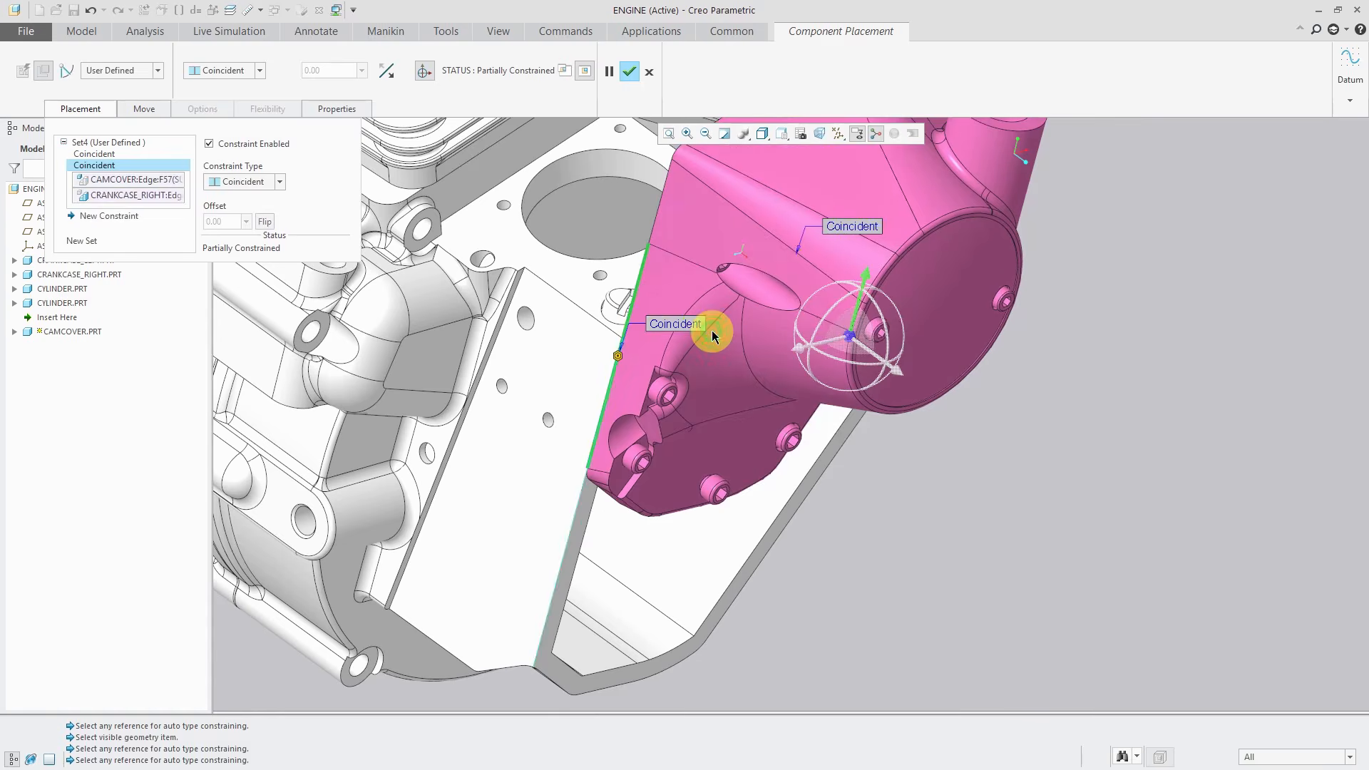
Slide the cam cover along its aligned edge until it roughly covers the right crankcase opening.
scroll(773, 524, "up", 6)
middle_click_drag(782, 518, 651, 511)
left_click_drag(638, 309, 650, 377)
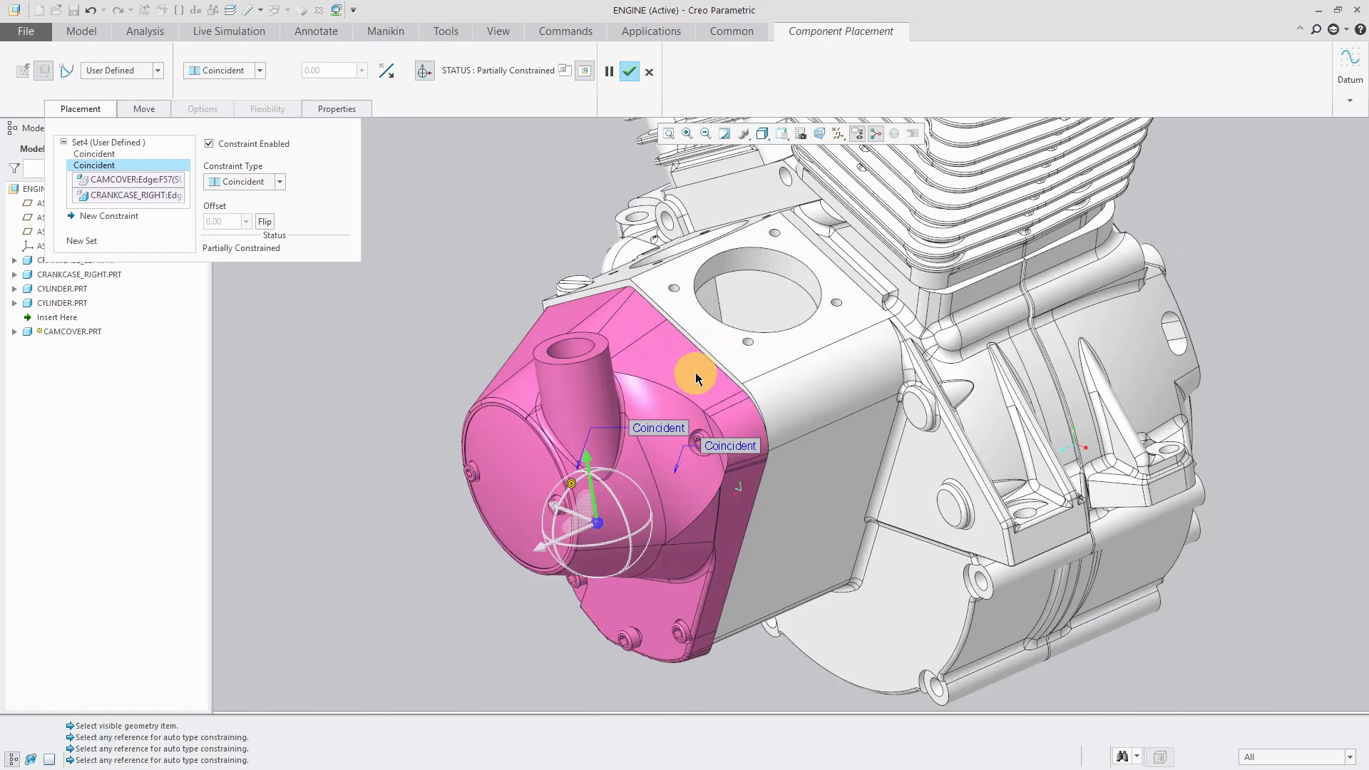
scroll(696, 378, "up", 2)
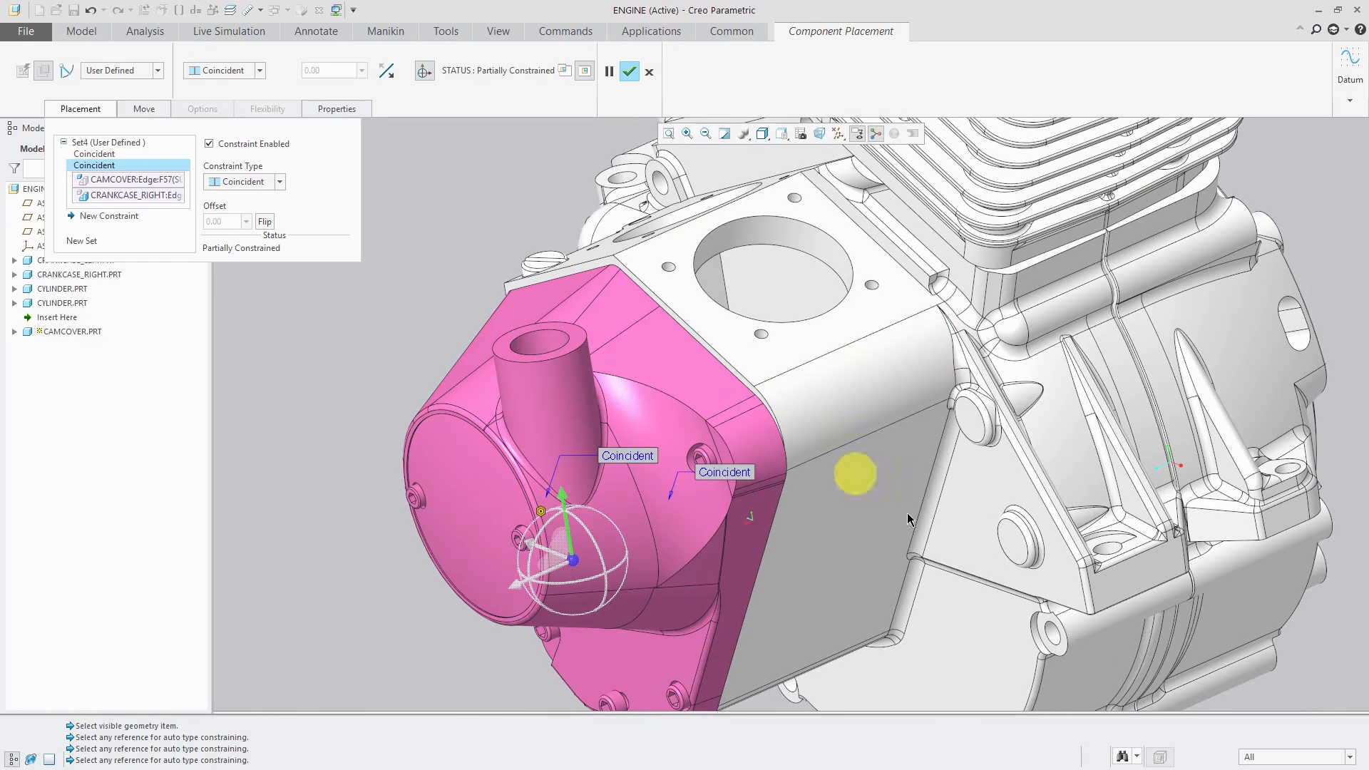
Orient the cam cover's upper sloping edge to the matching right crankcase edge using the Edge selection filter, and accept the placement.
left_click(1330, 758)
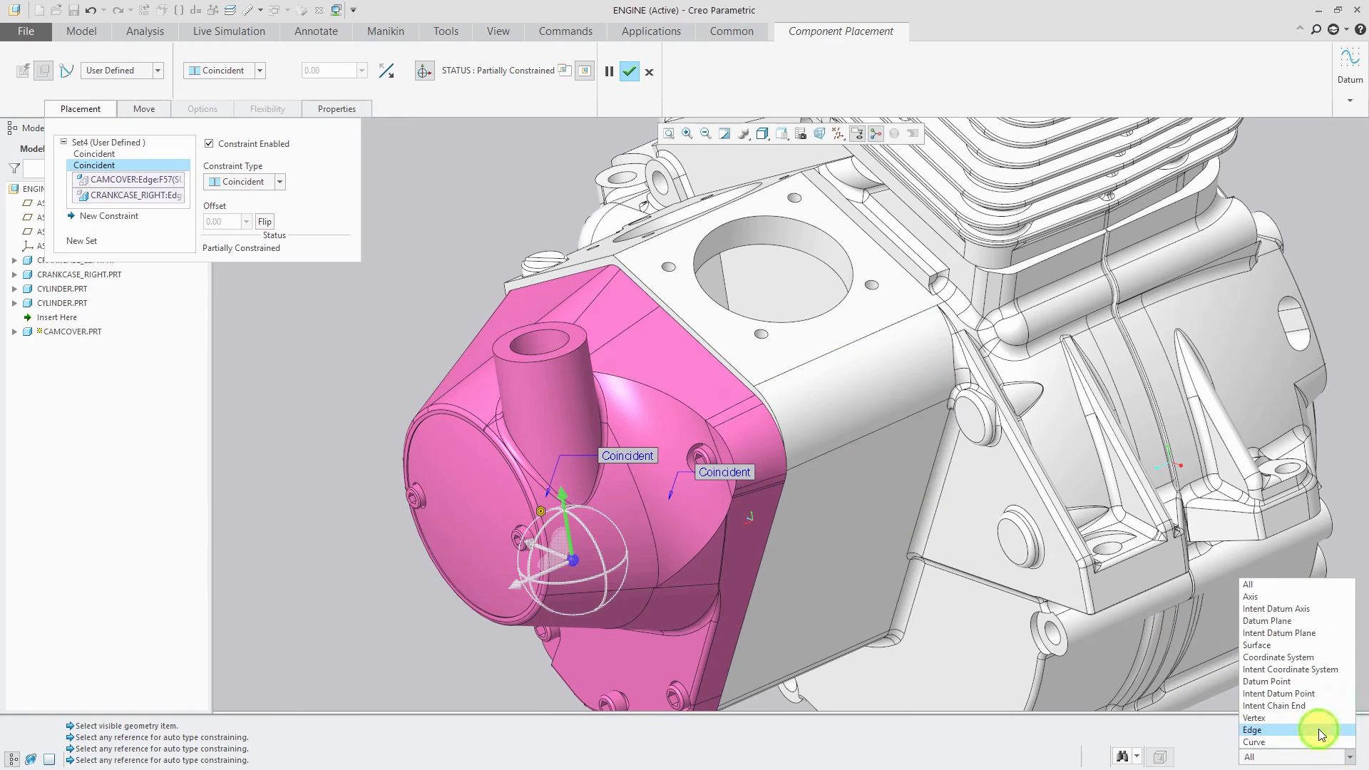
left_click(1319, 728)
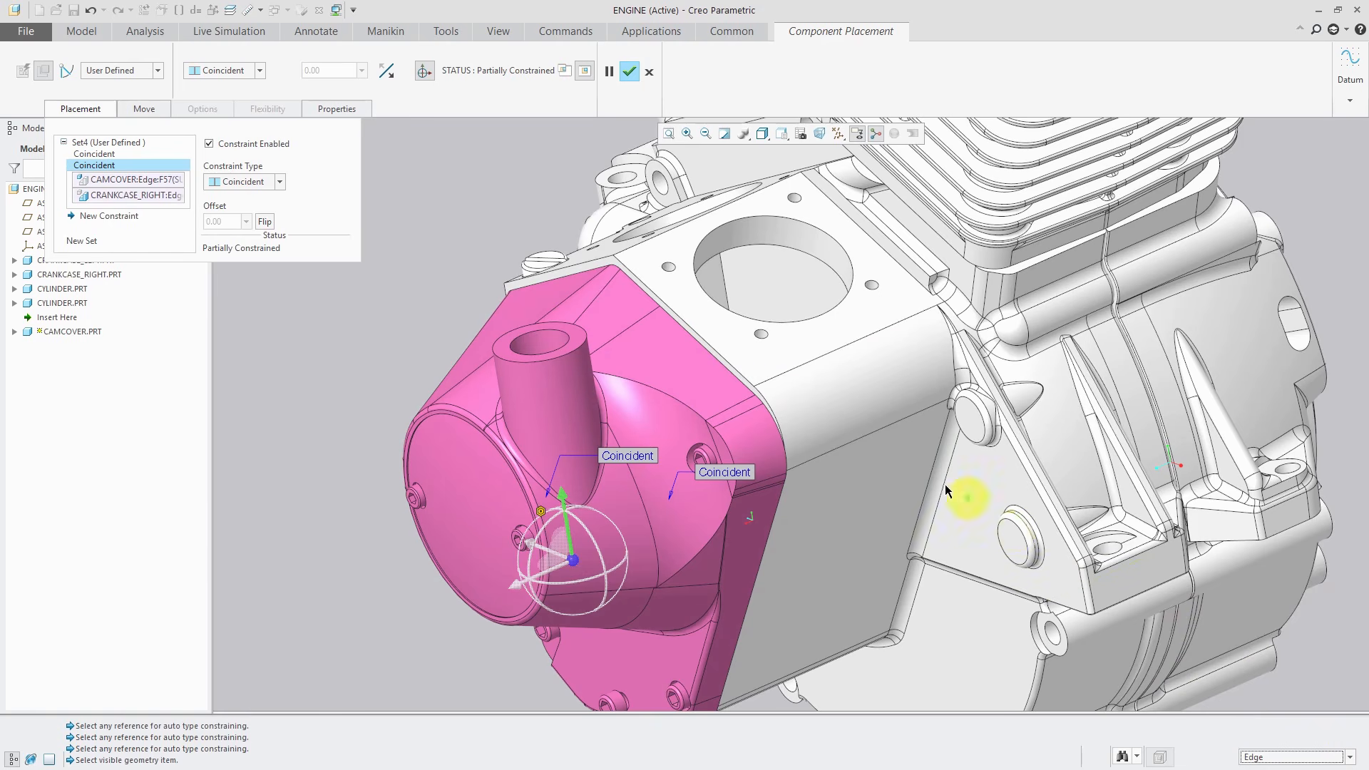
left_click(726, 358)
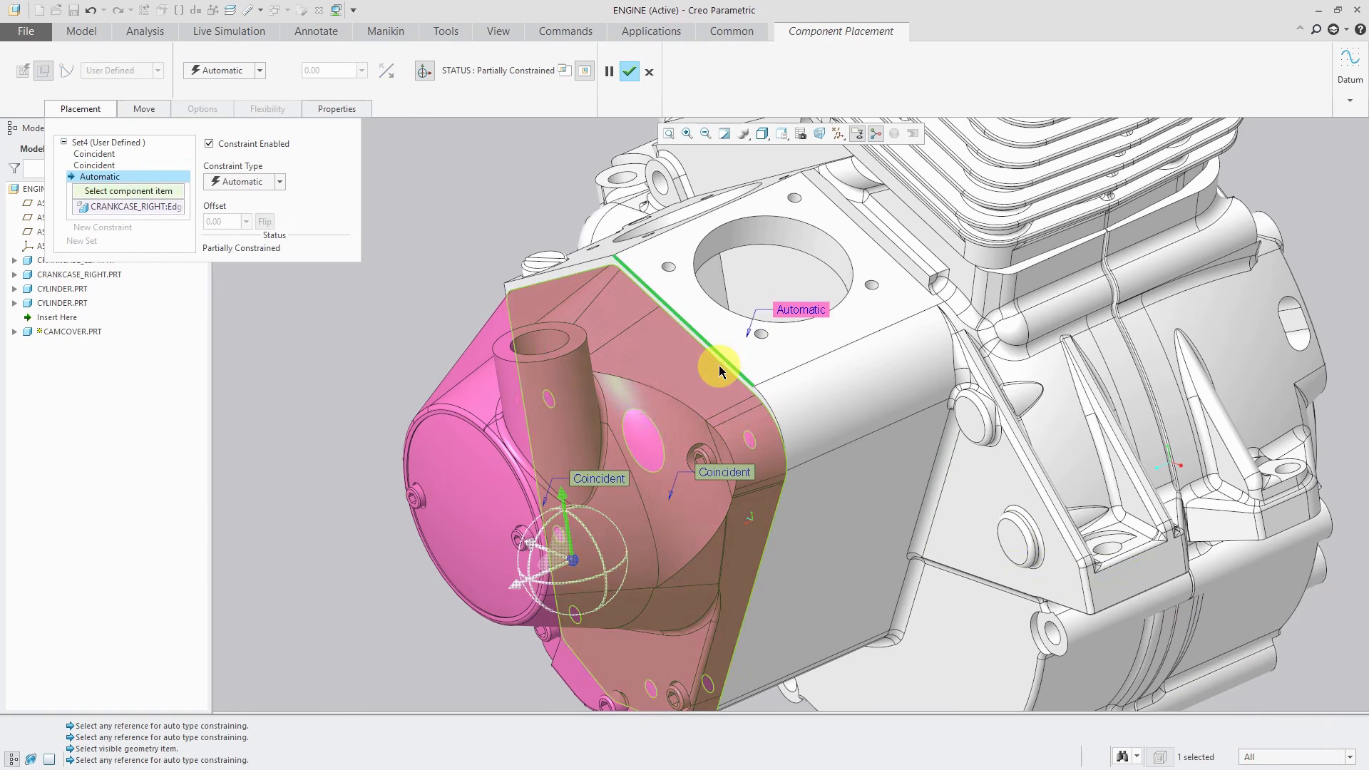
scroll(719, 370, "up", 3)
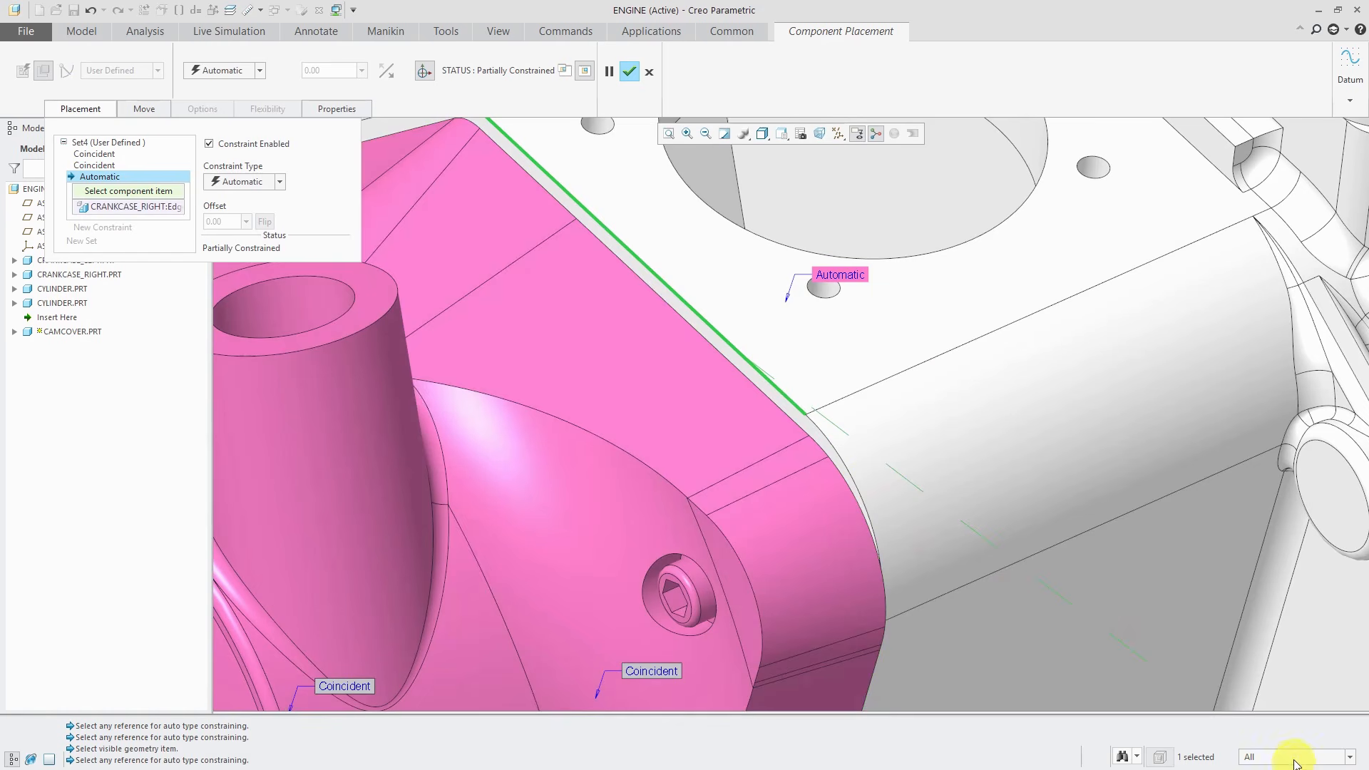
left_click(1294, 761)
left_click(1290, 737)
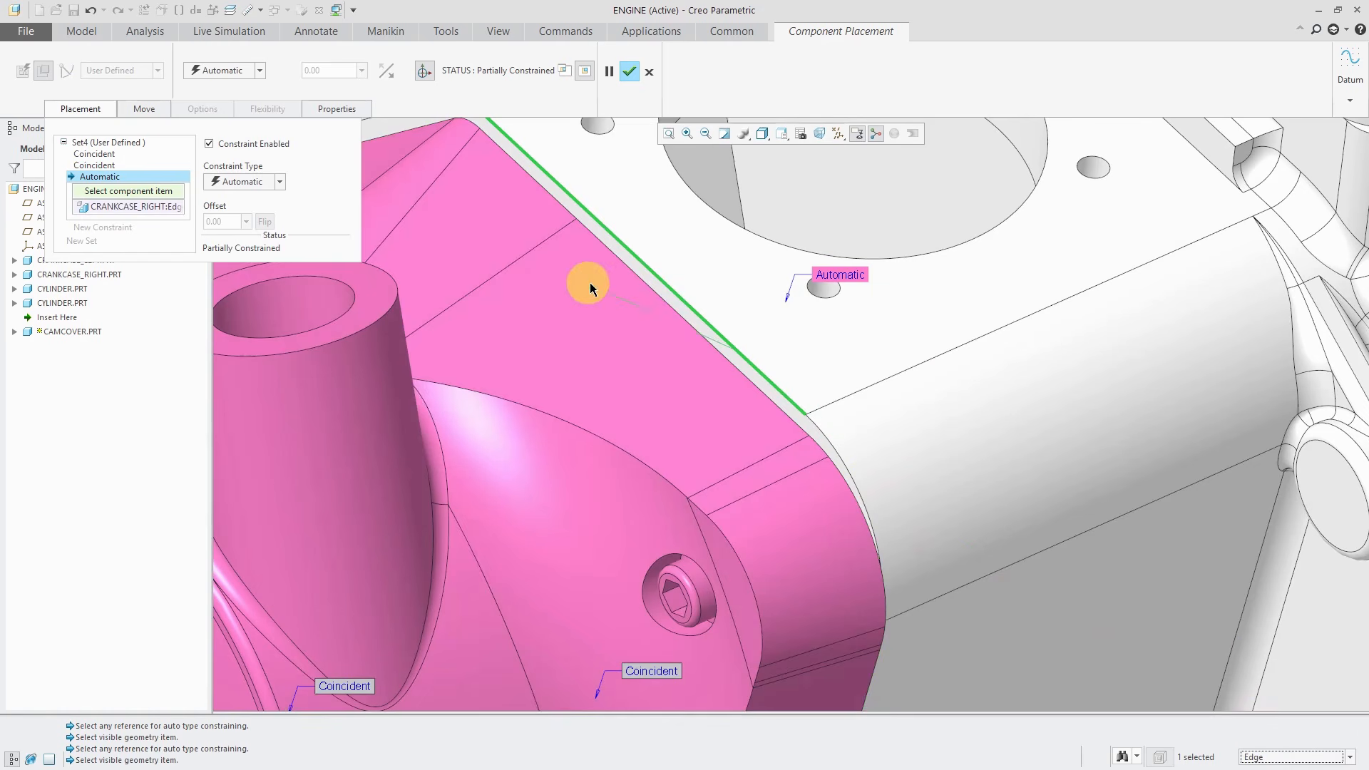
left_click(642, 276)
scroll(636, 302, "down", 5)
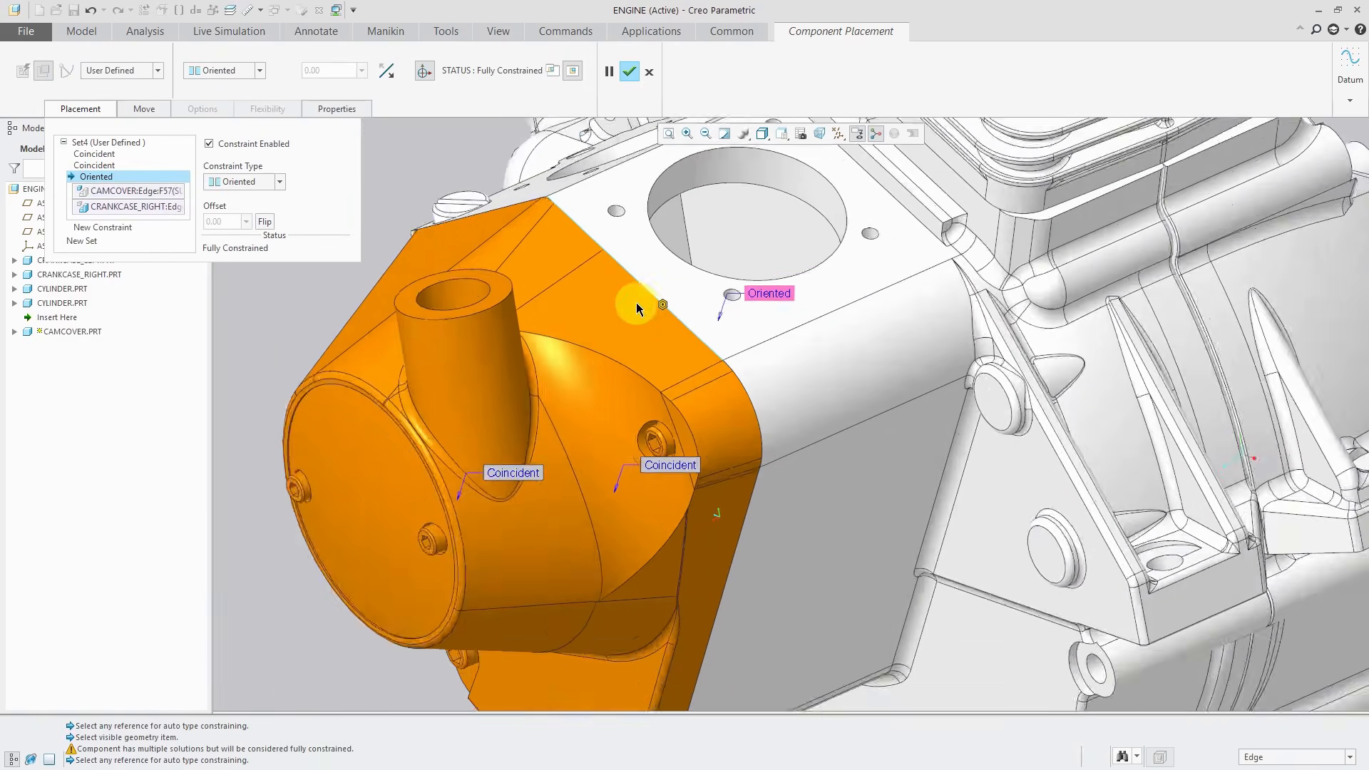
mouse_move(693, 356)
middle_mouse_down()
mouse_move(782, 345)
mouse_move(749, 367)
mouse_move(699, 360)
middle_mouse_up()
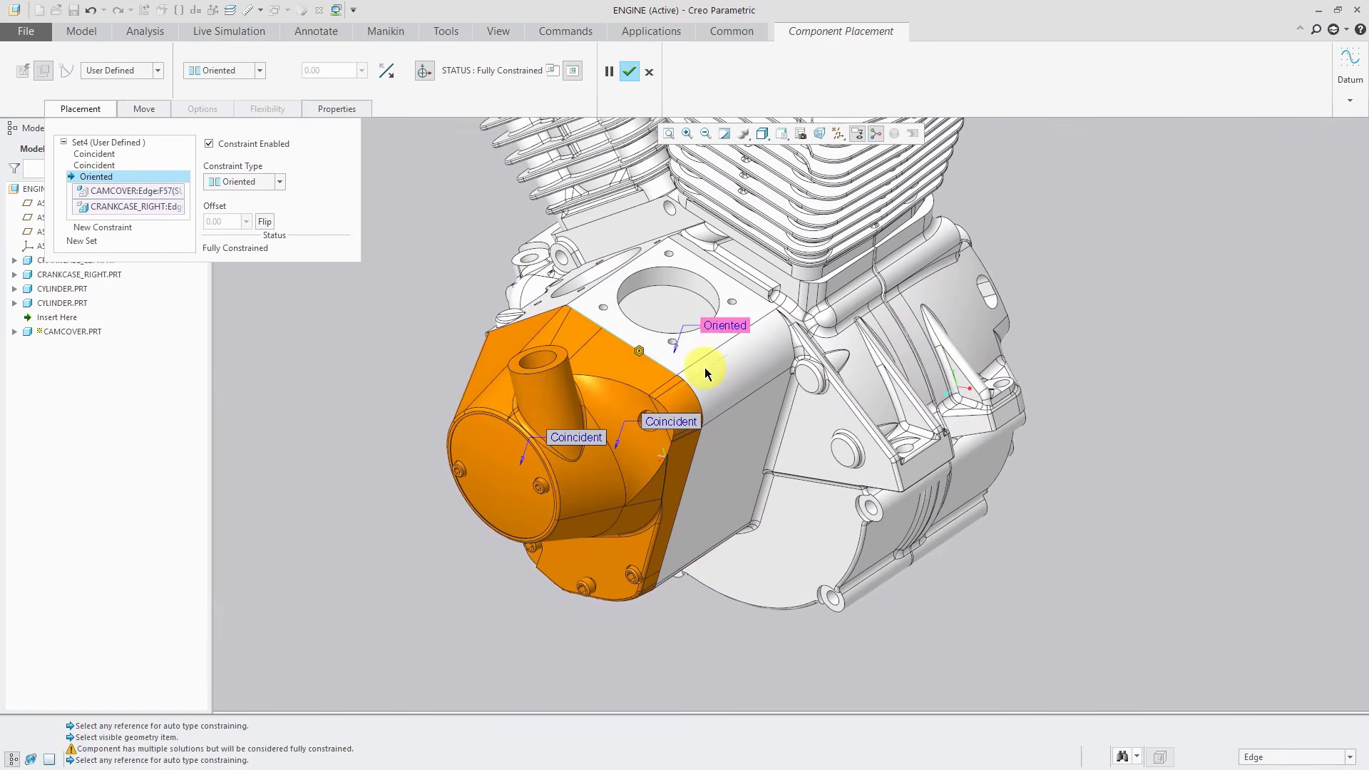
left_click(629, 72)
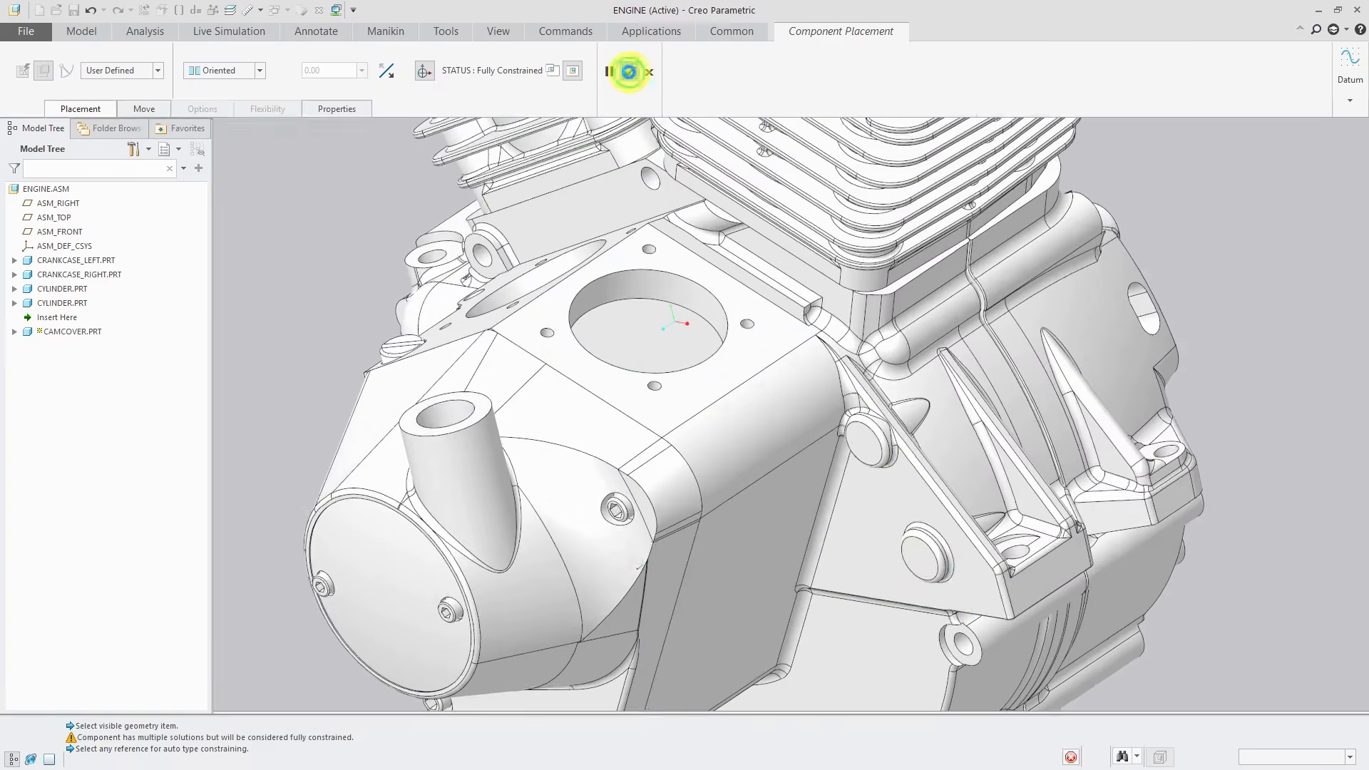
Insert blower.prt into the engine assembly and position it beside the rear cylinder, clear of the engine.
scroll(914, 396, "down", 3)
scroll(914, 396, "down", 3)
scroll(999, 315, "down", 1)
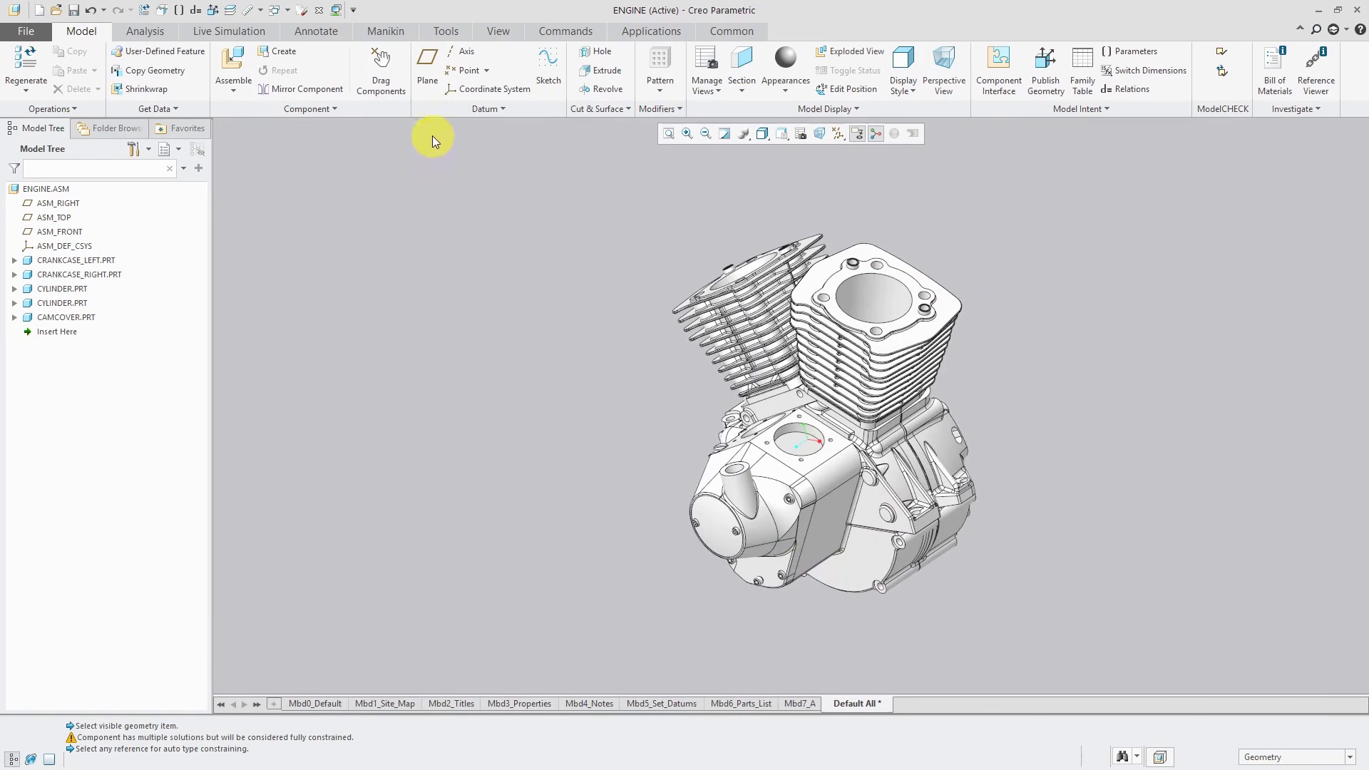
left_click(231, 72)
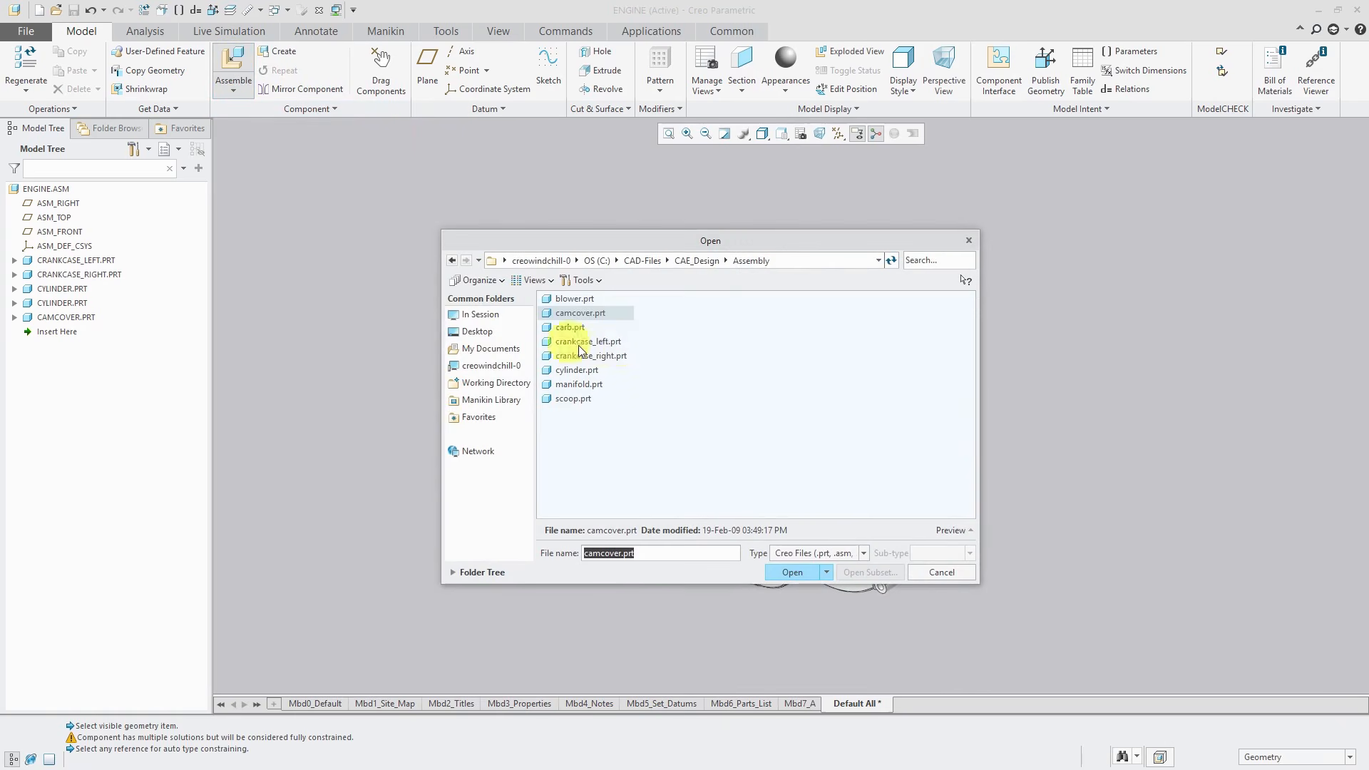
left_click(574, 300)
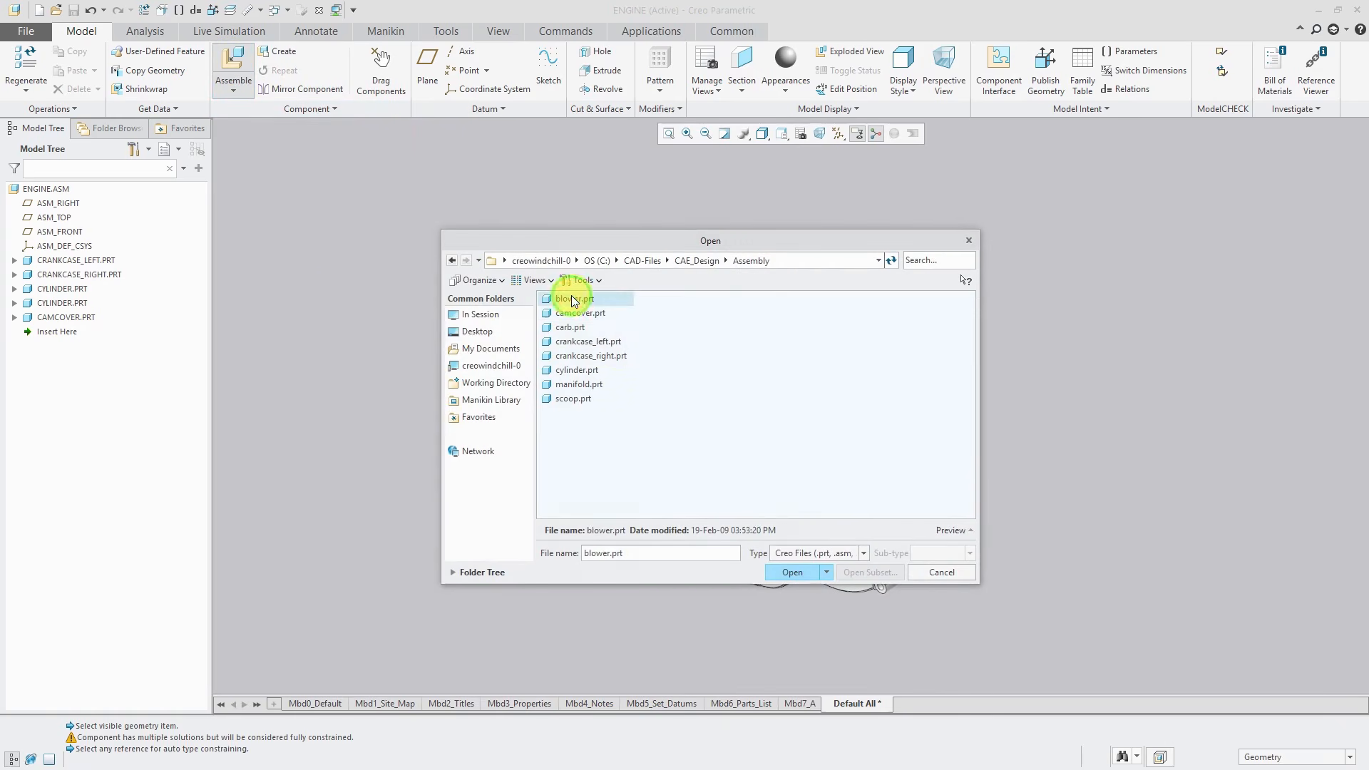
double_click(573, 299)
left_click(671, 366)
left_click_drag(640, 315, 755, 278)
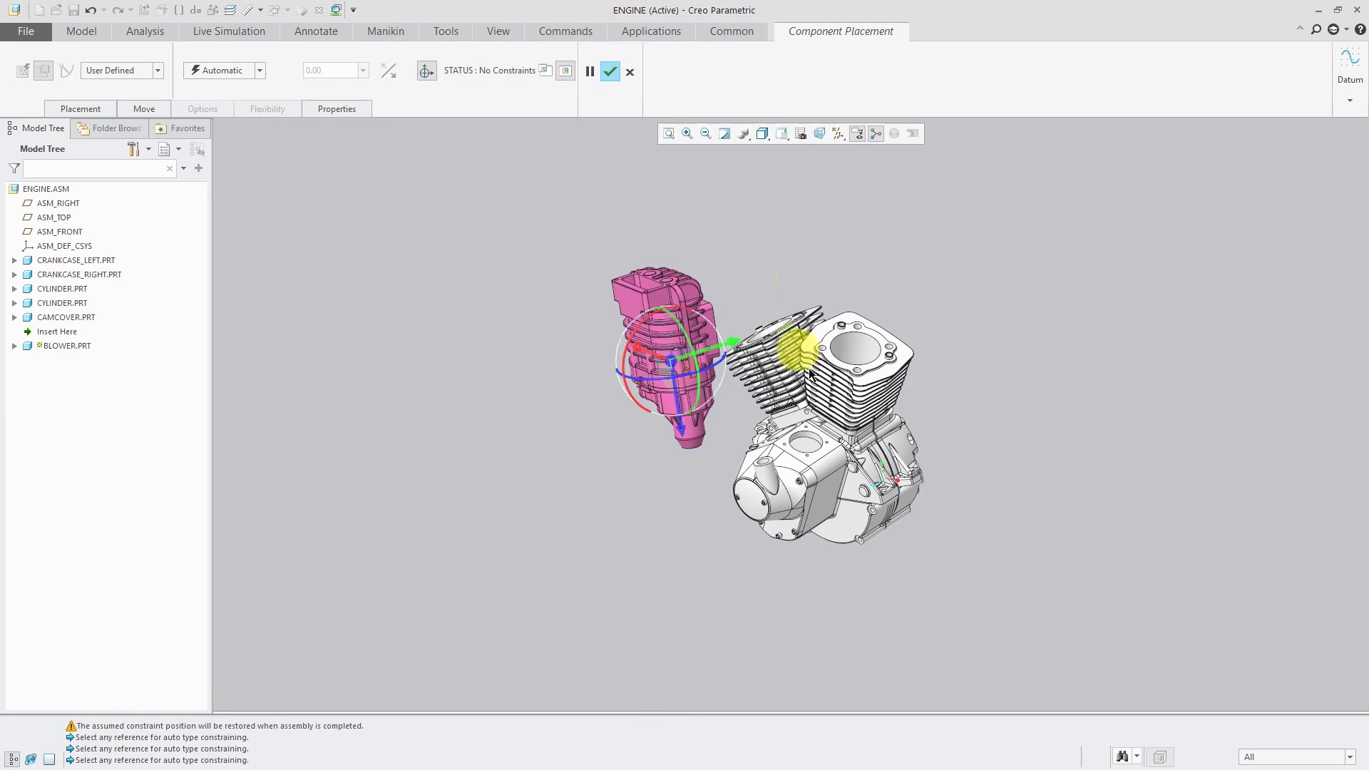
Add a Coincident constraint between the blower's cylindrical neck and the bore of the cam cover's tube.
scroll(692, 517, "up", 3)
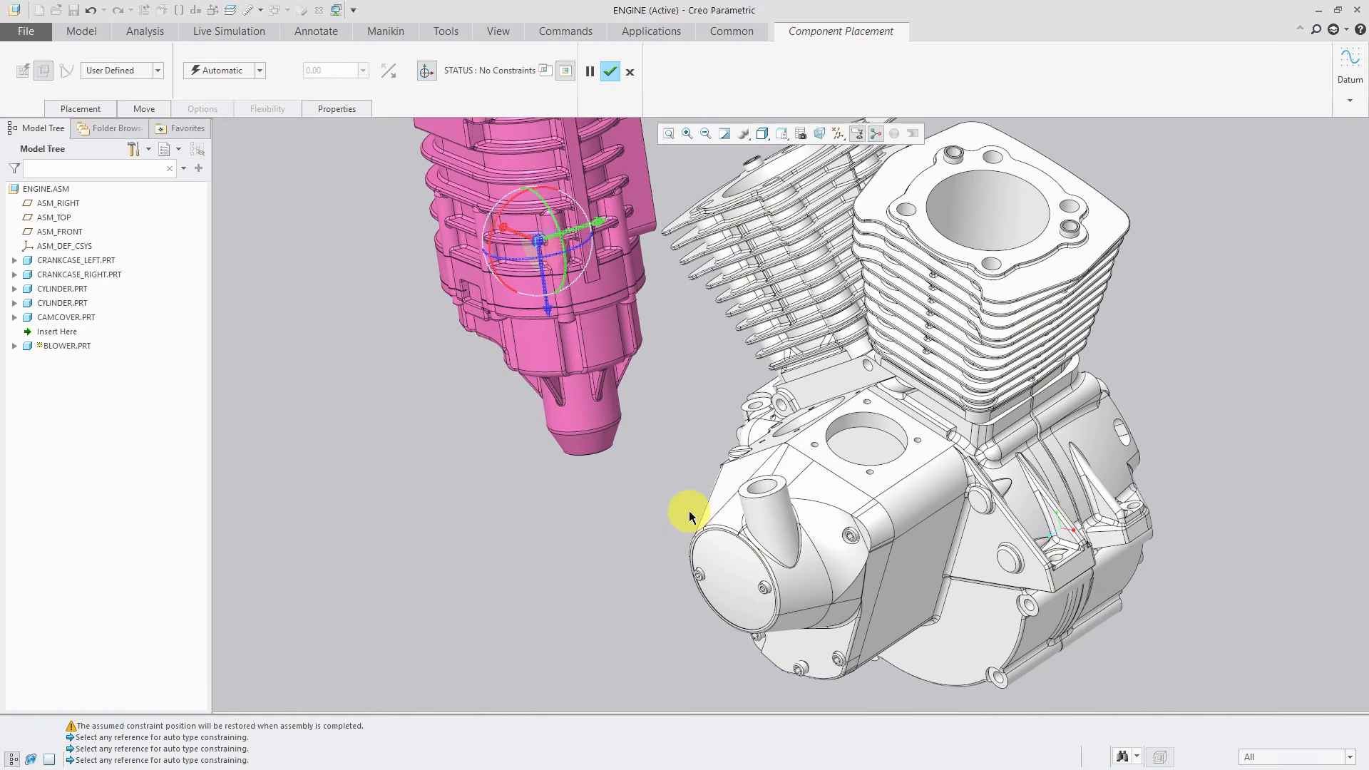
left_click(593, 410)
left_click(765, 484)
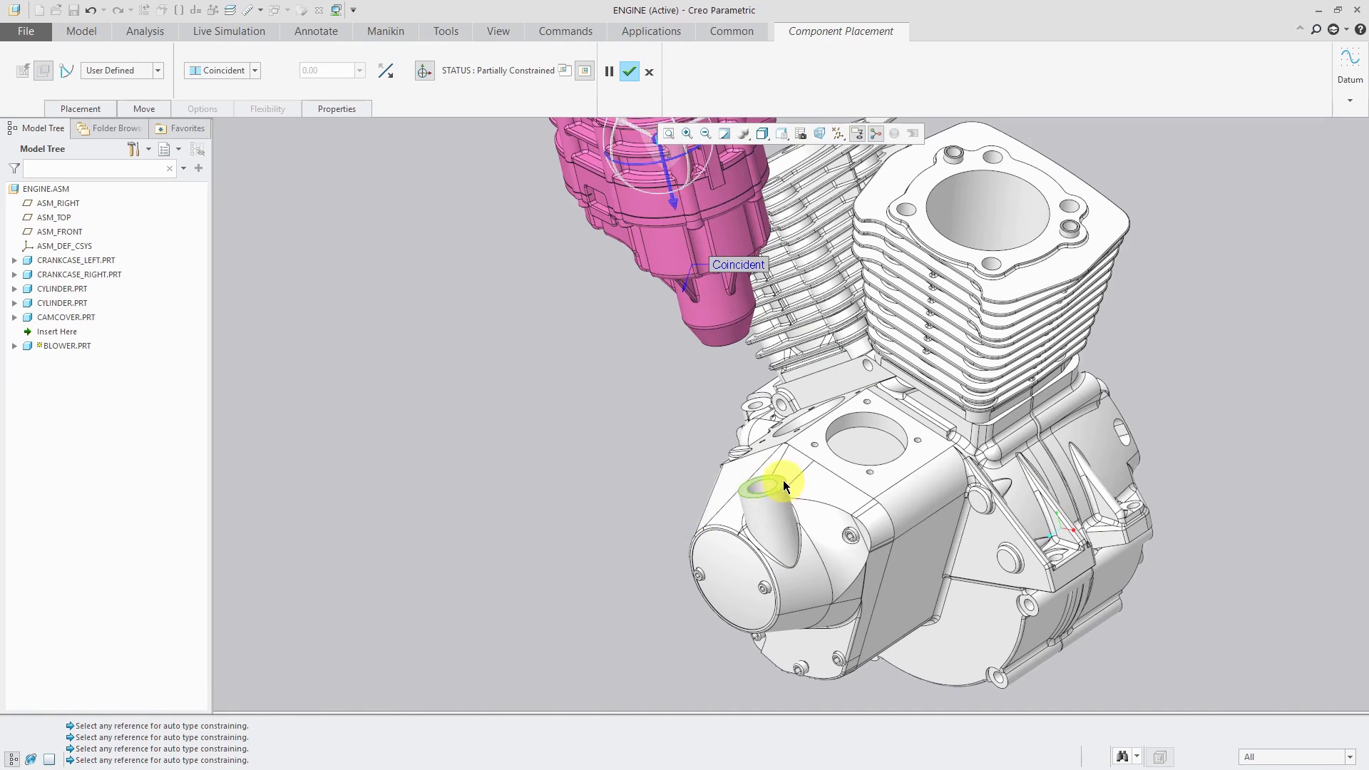
Make the blower neck's end face Coincident with the cam cover tube's end face, picking the blower face in a separate component window.
left_click(783, 482)
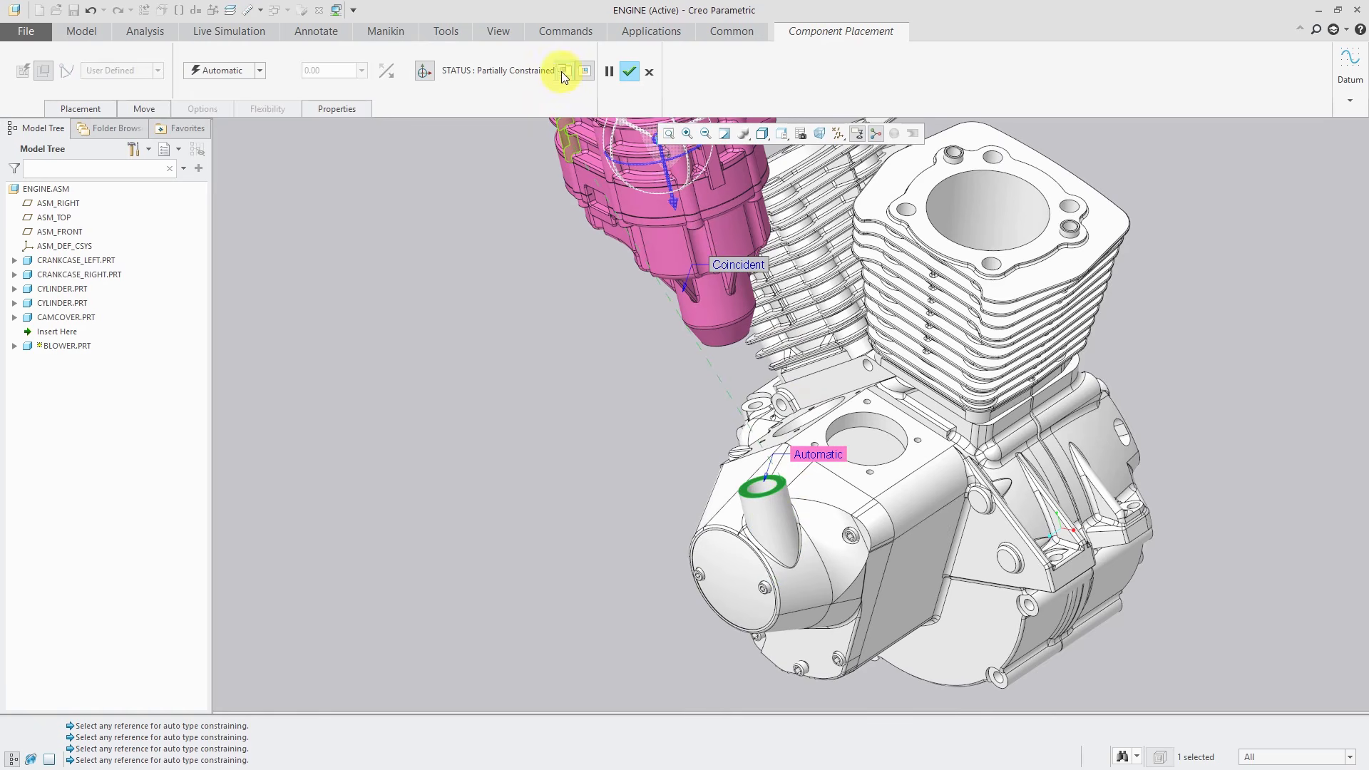
left_click(564, 71)
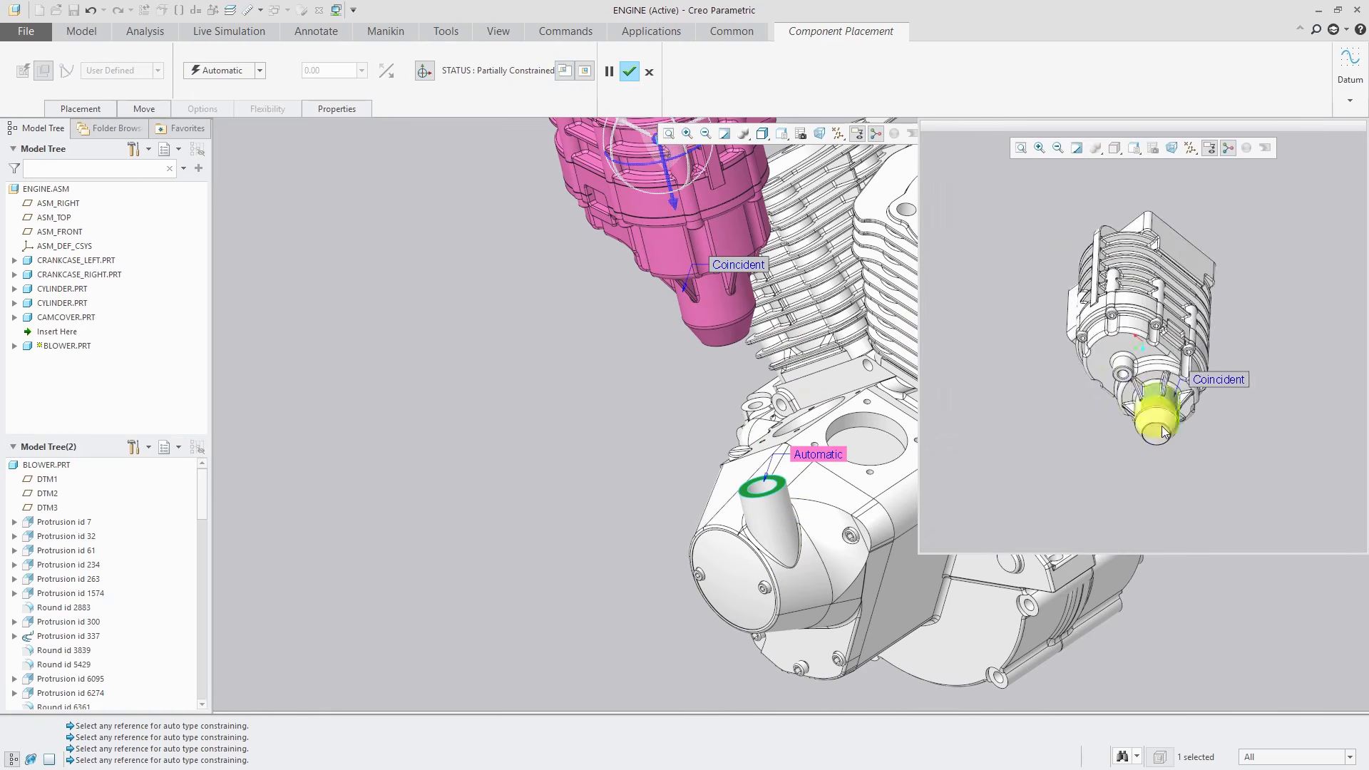
scroll(1165, 442, "up", 3)
scroll(1144, 422, "up", 2)
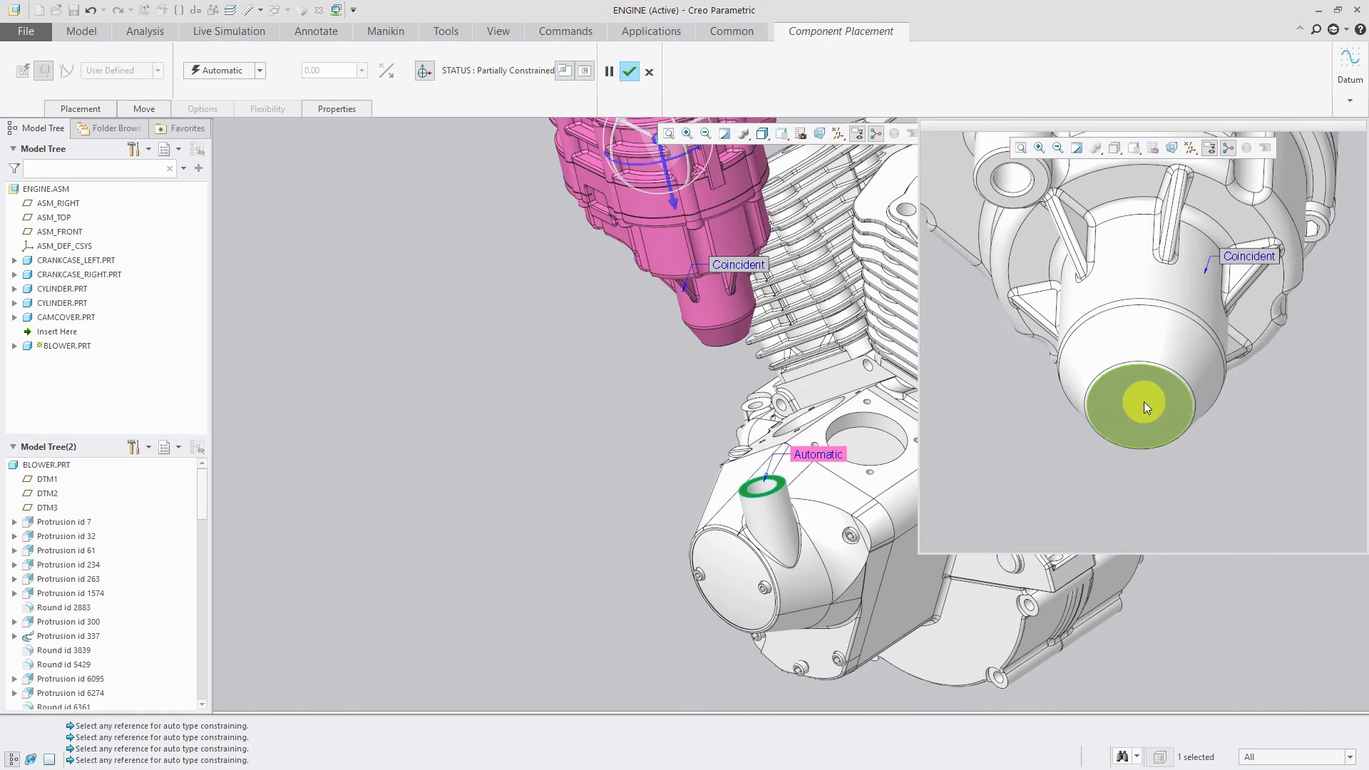
left_click(1138, 423)
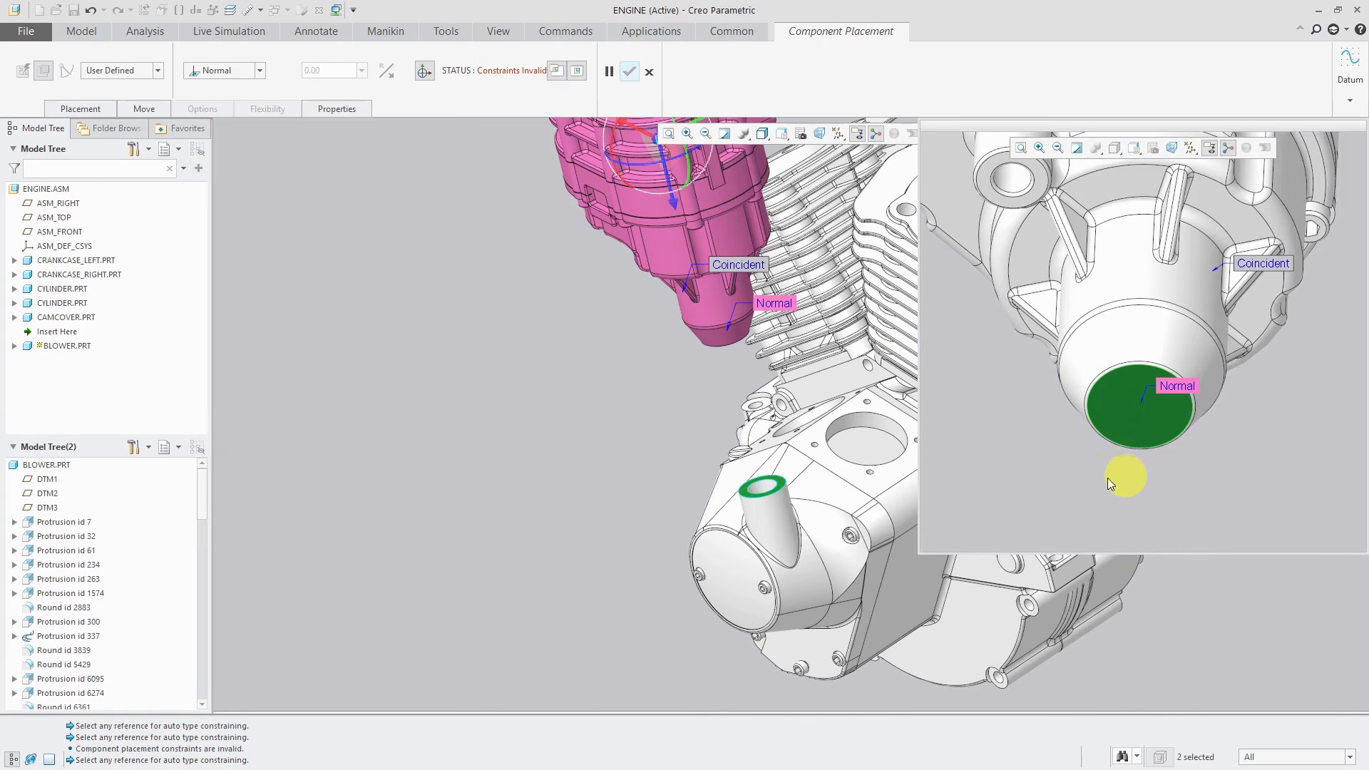
scroll(420, 421, "down", 2)
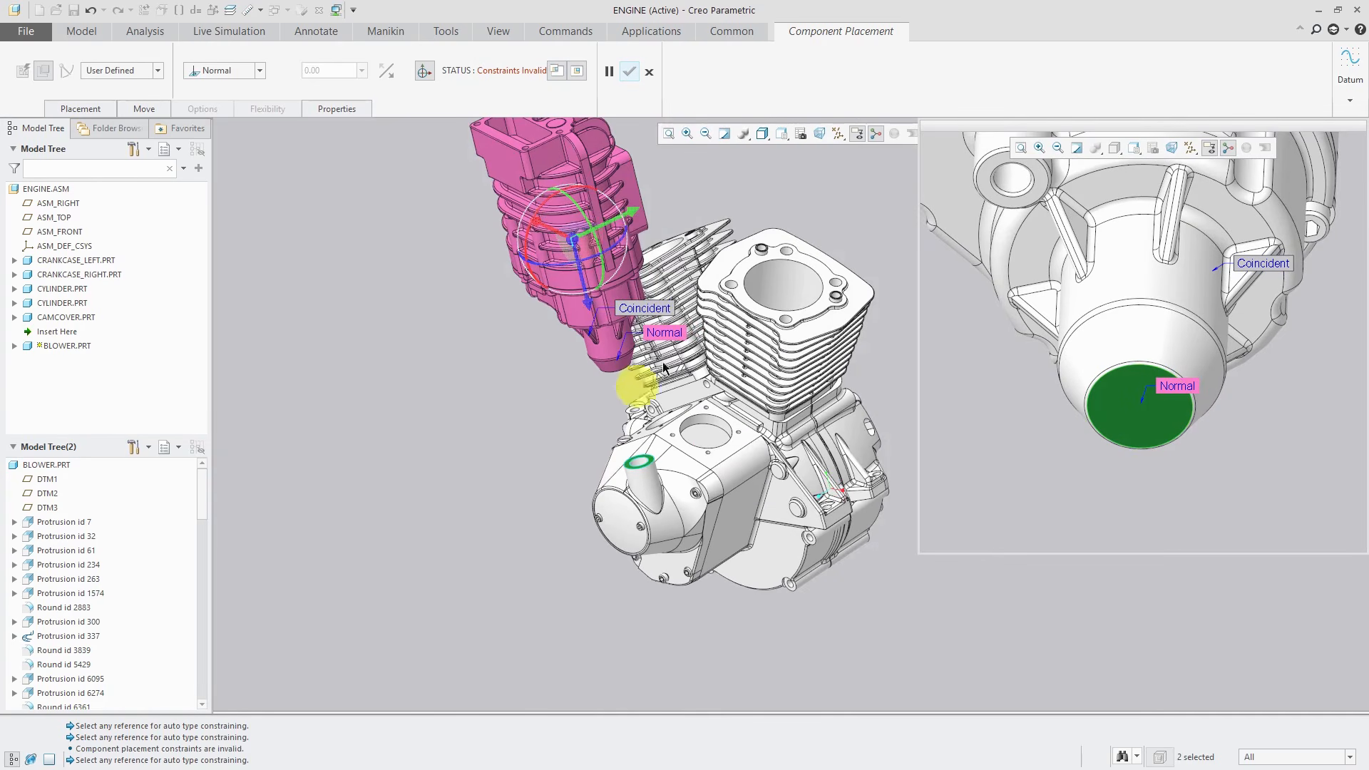
left_click(674, 338)
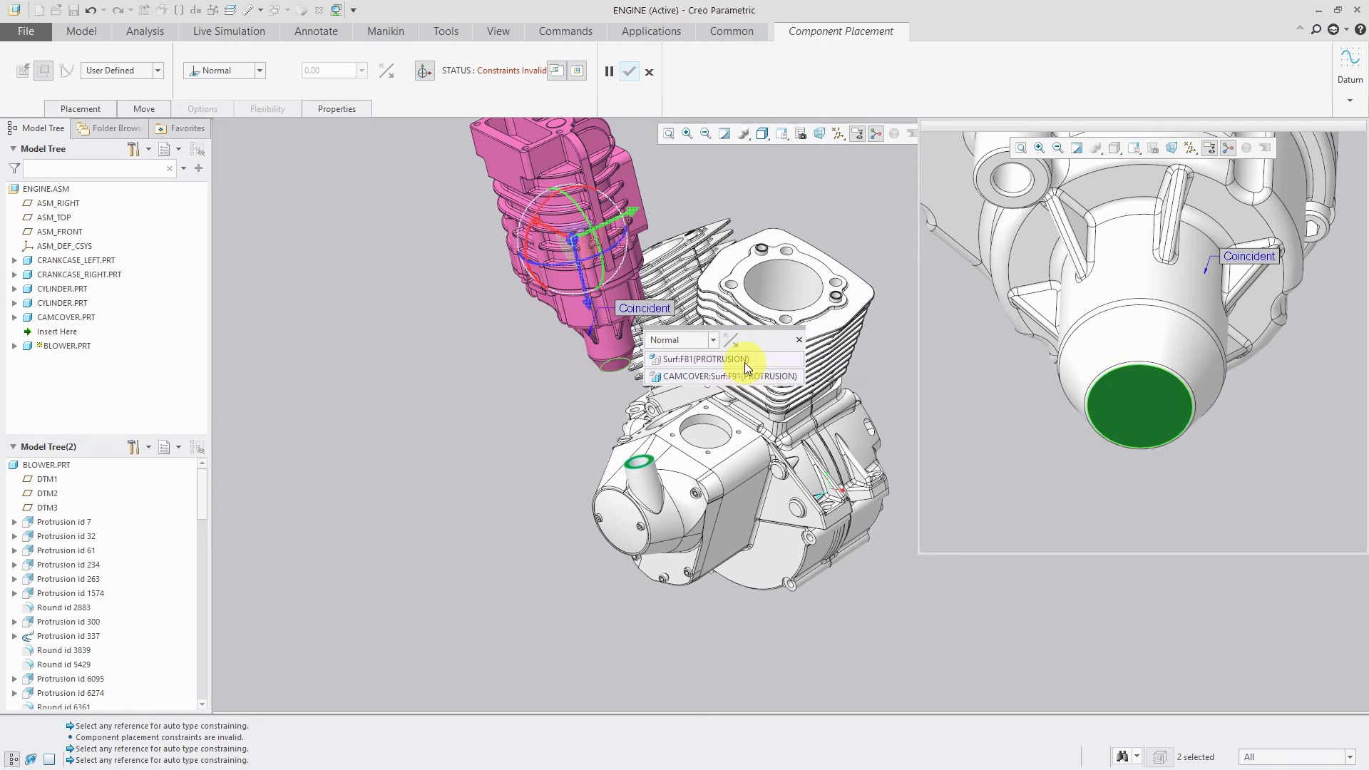
left_click(714, 339)
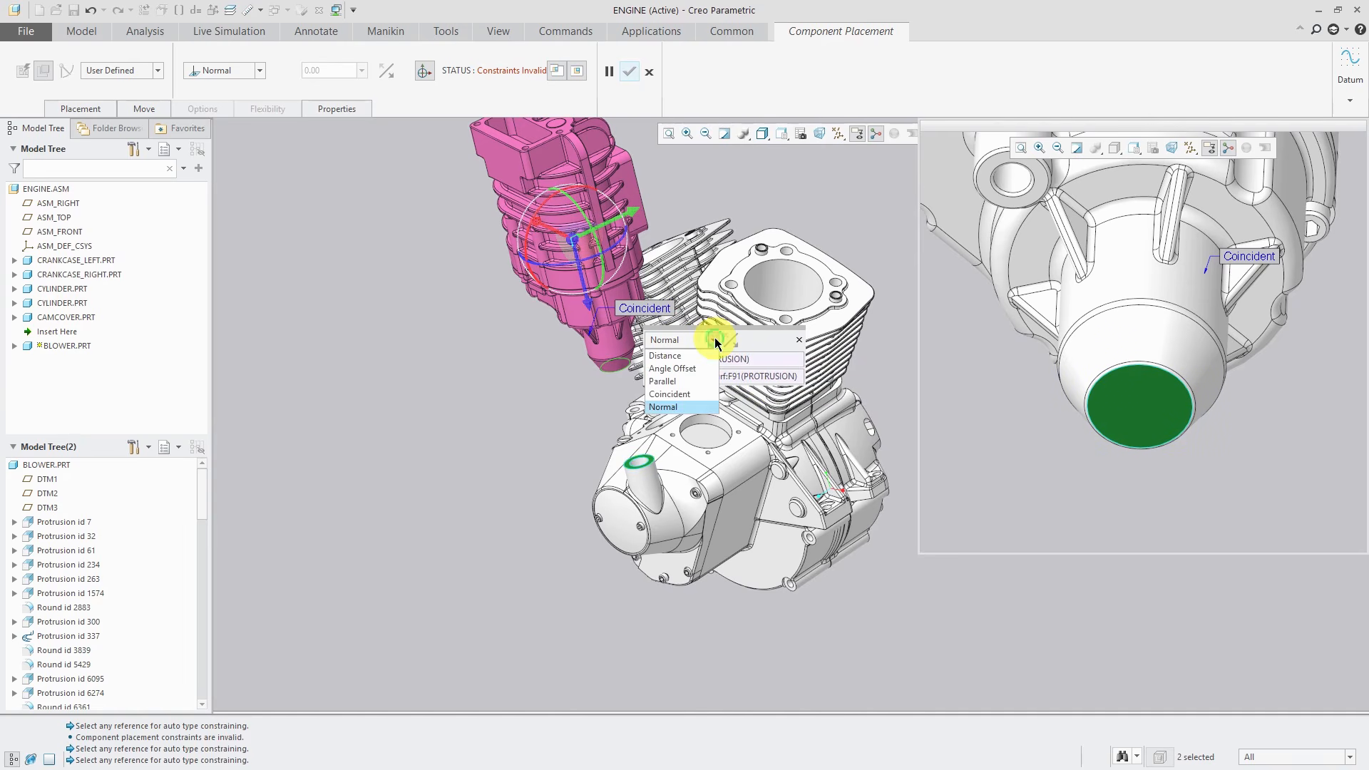
left_click(700, 394)
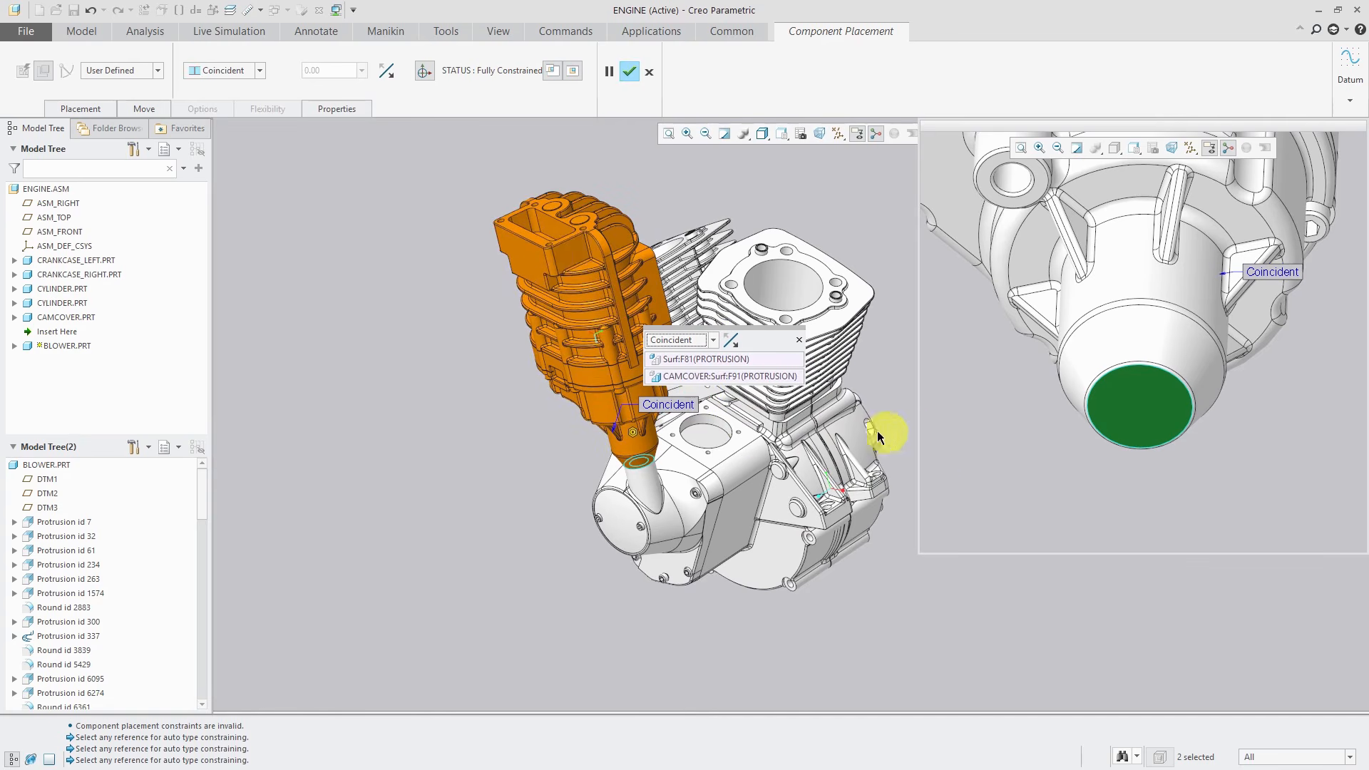
Turn off placement assumptions for the blower.
middle_click_drag(556, 393, 492, 398)
right_click(502, 345)
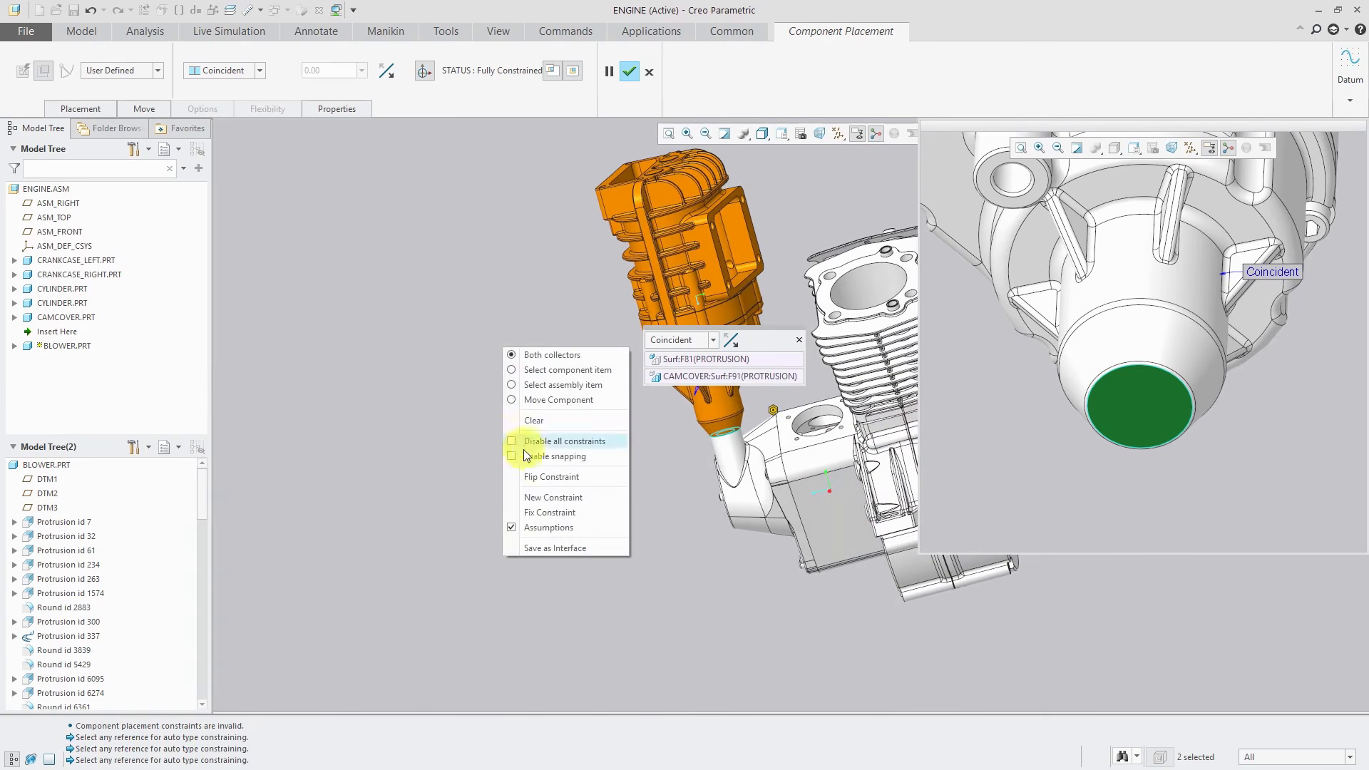
left_click(549, 529)
Add a new constraint between the blower's flat side flange face and the flat outer face of the right crankcase.
right_click(464, 343)
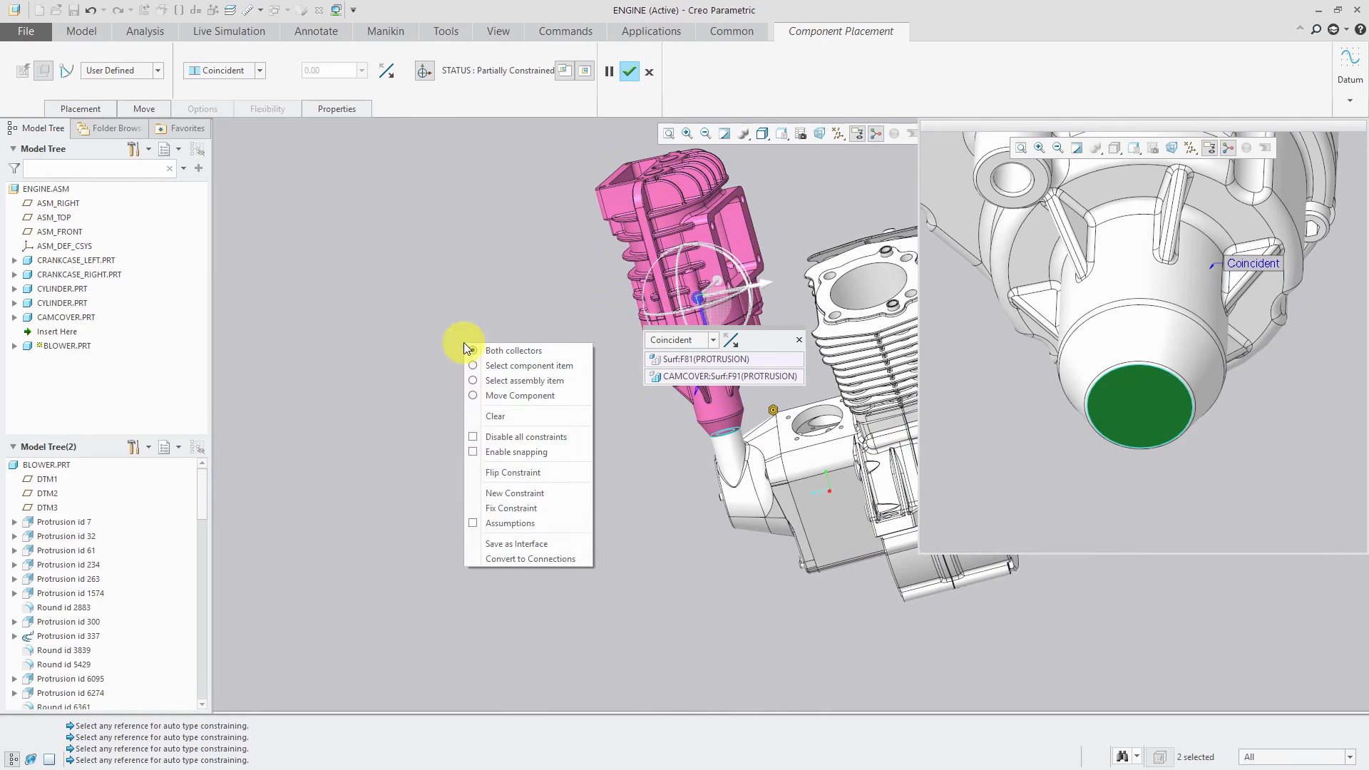
left_click(509, 494)
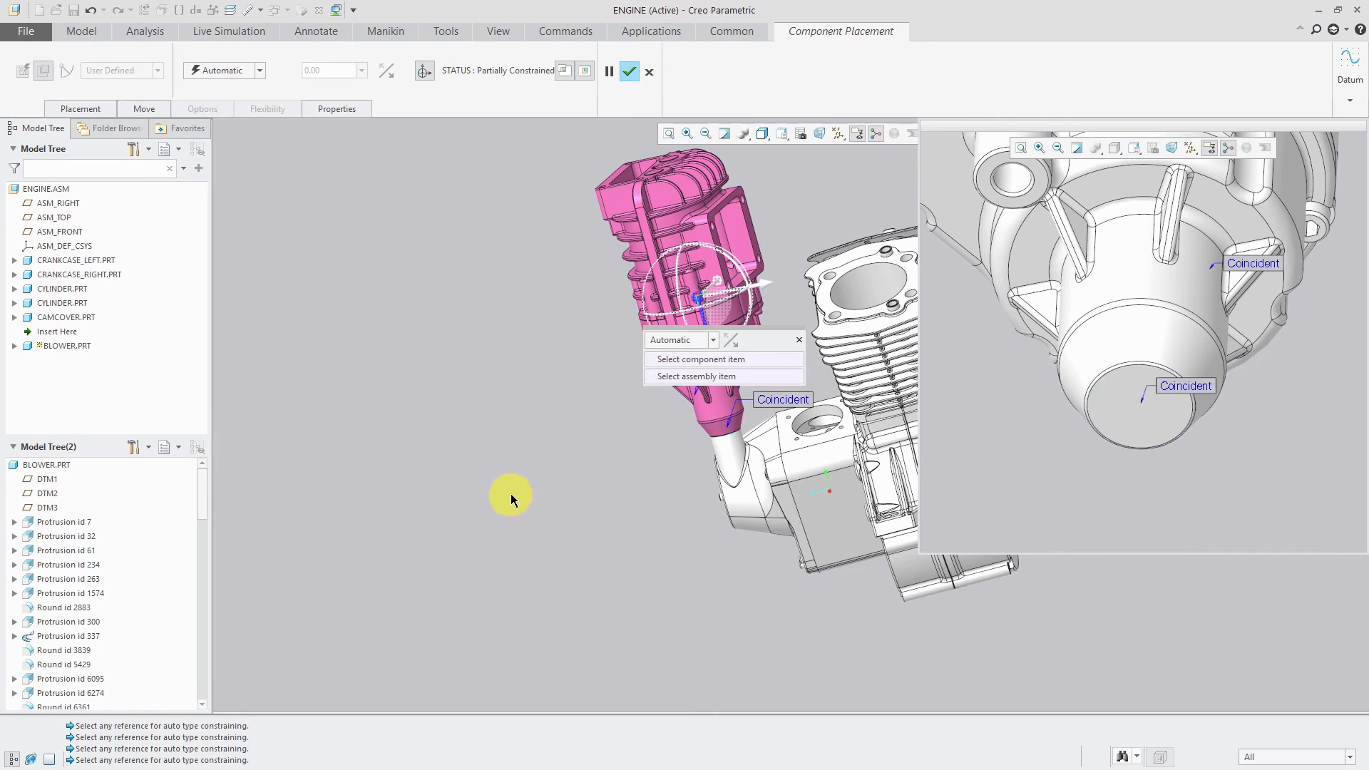
scroll(413, 460, "up", 2)
scroll(683, 400, "down", 3)
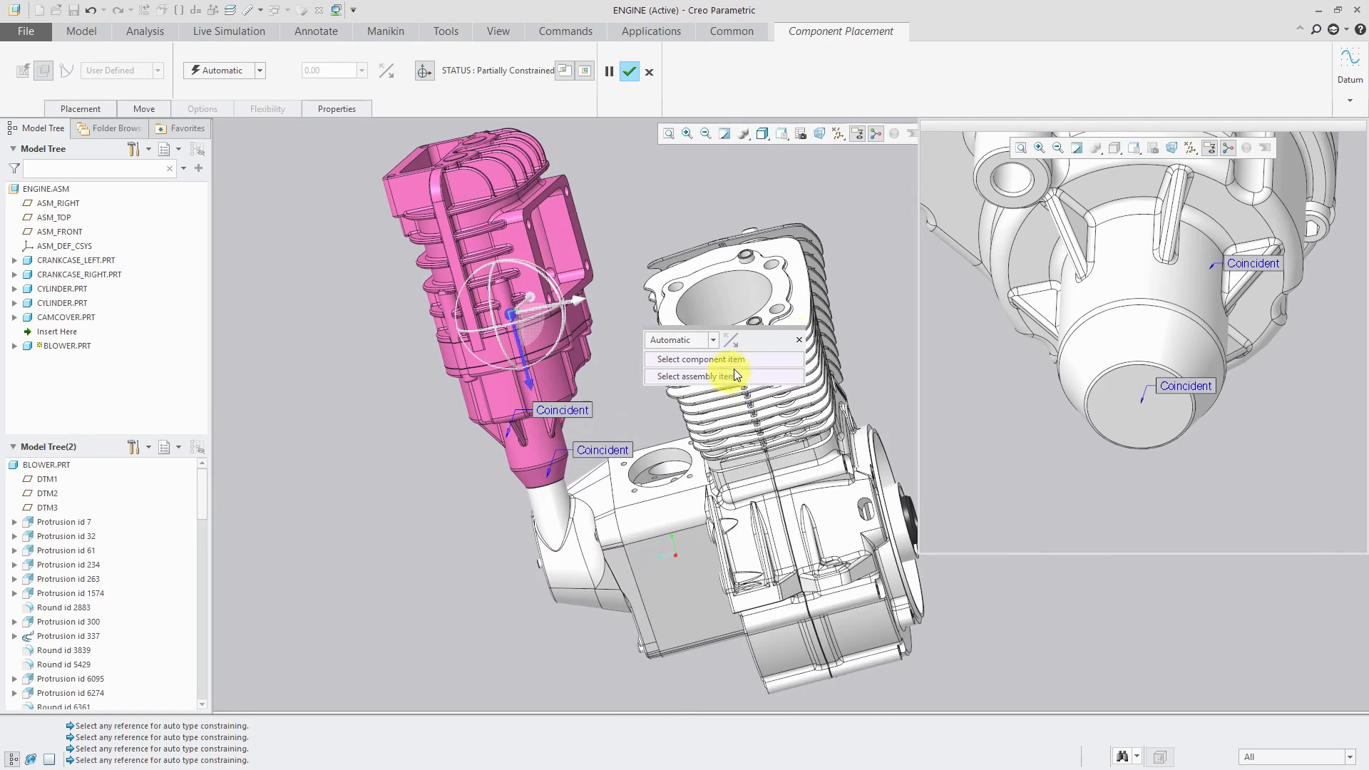
left_click(799, 341)
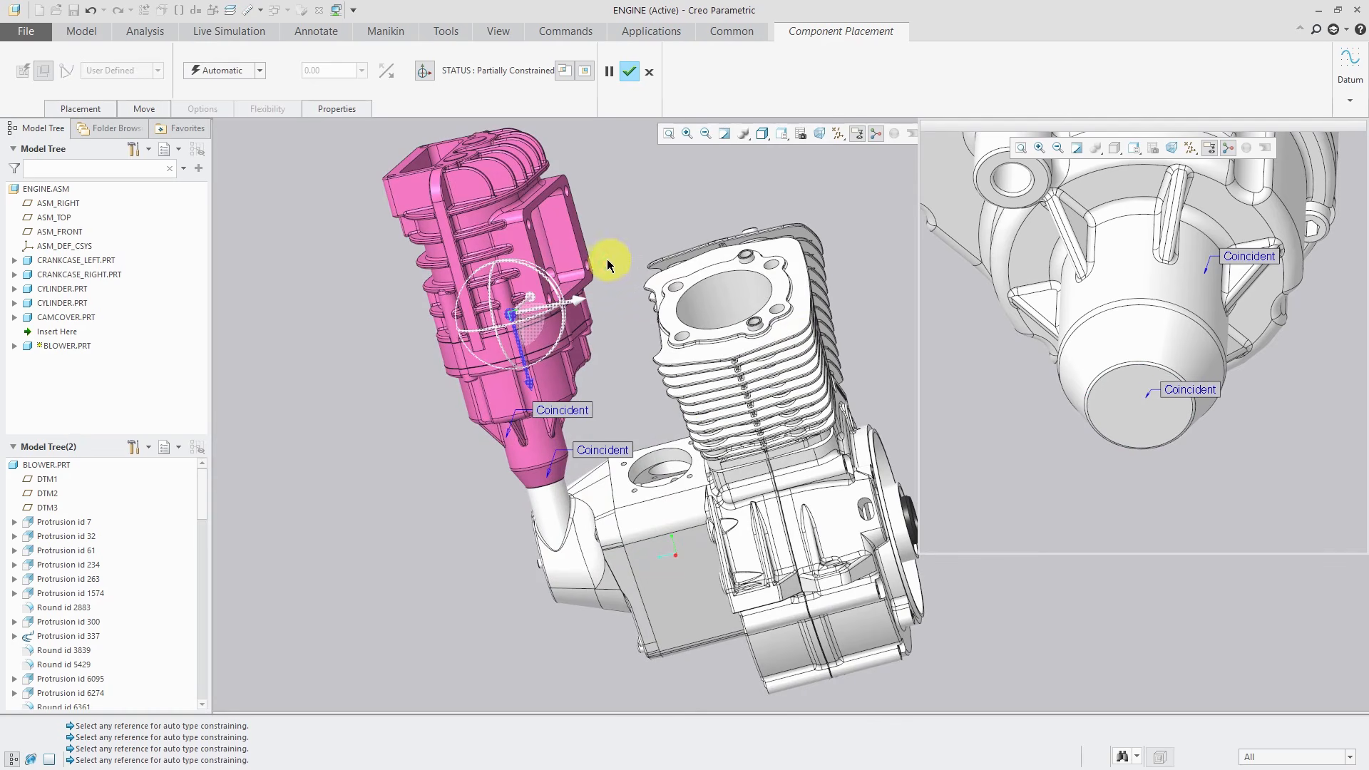
left_click(588, 258)
middle_click_drag(647, 396, 697, 379)
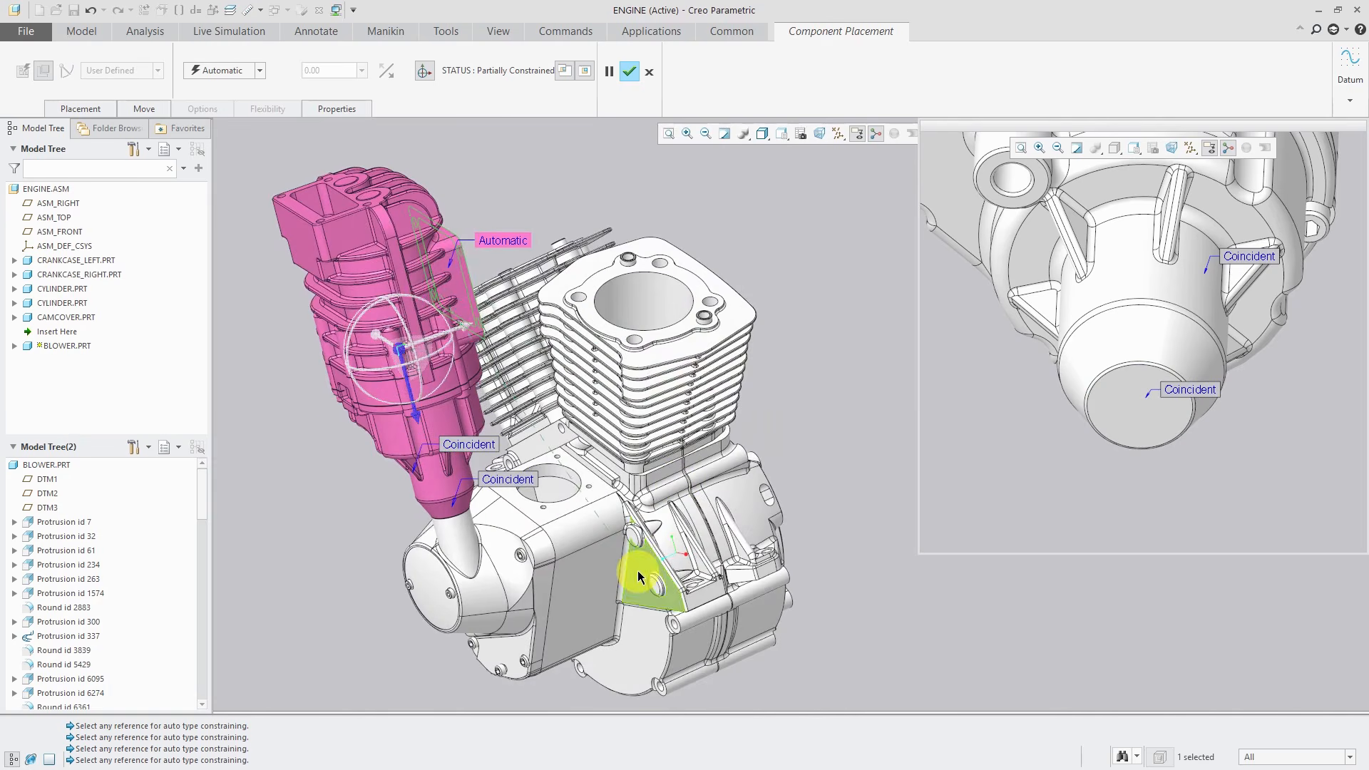
left_click(639, 637)
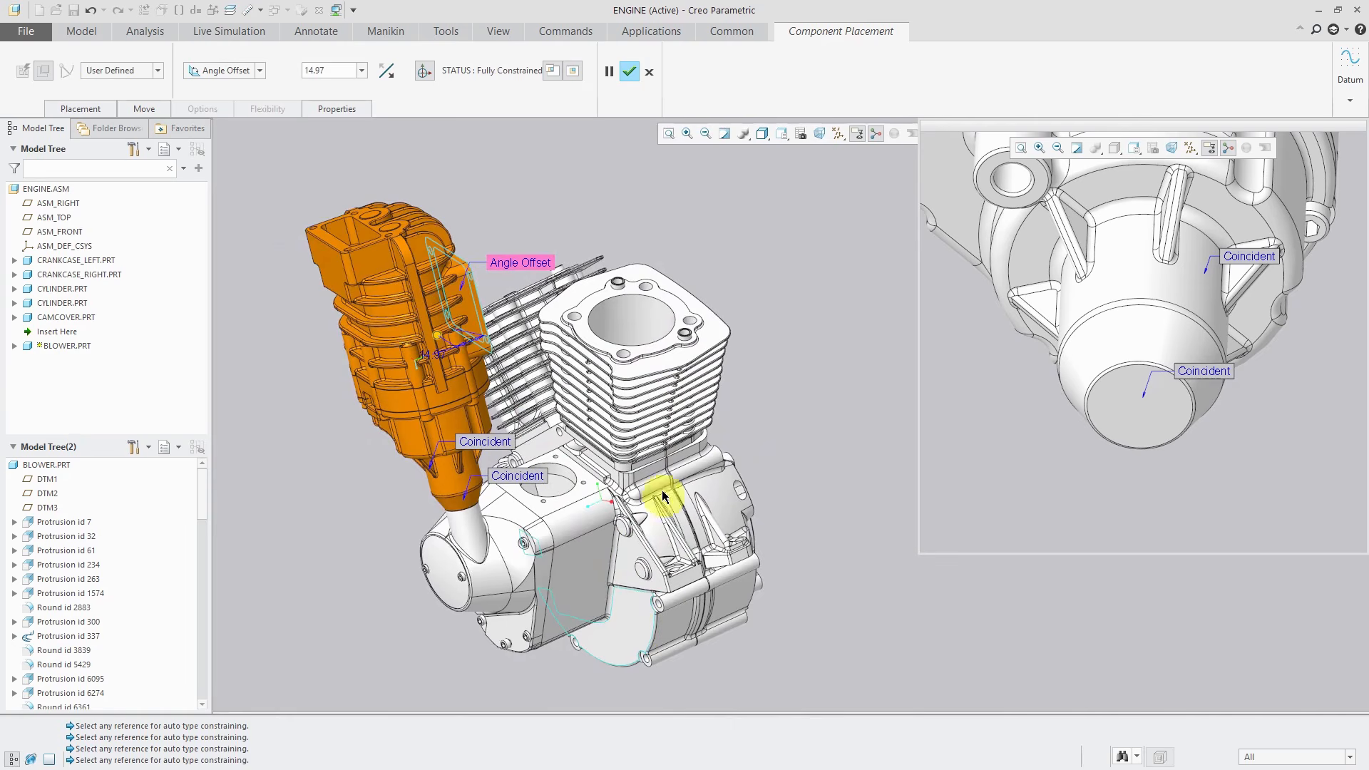
Change the blower's Angle Offset constraint to Parallel and accept the placement.
left_click(520, 266)
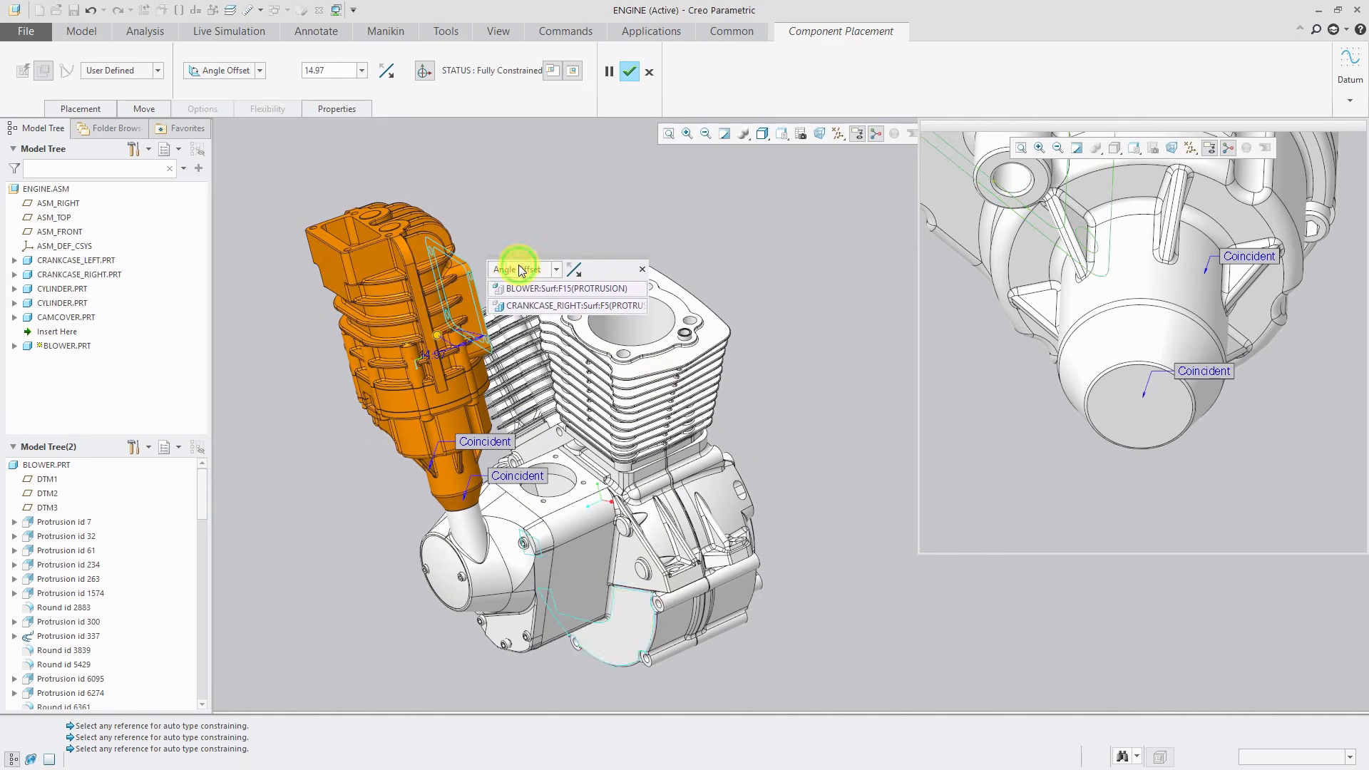
left_click(557, 269)
left_click(545, 311)
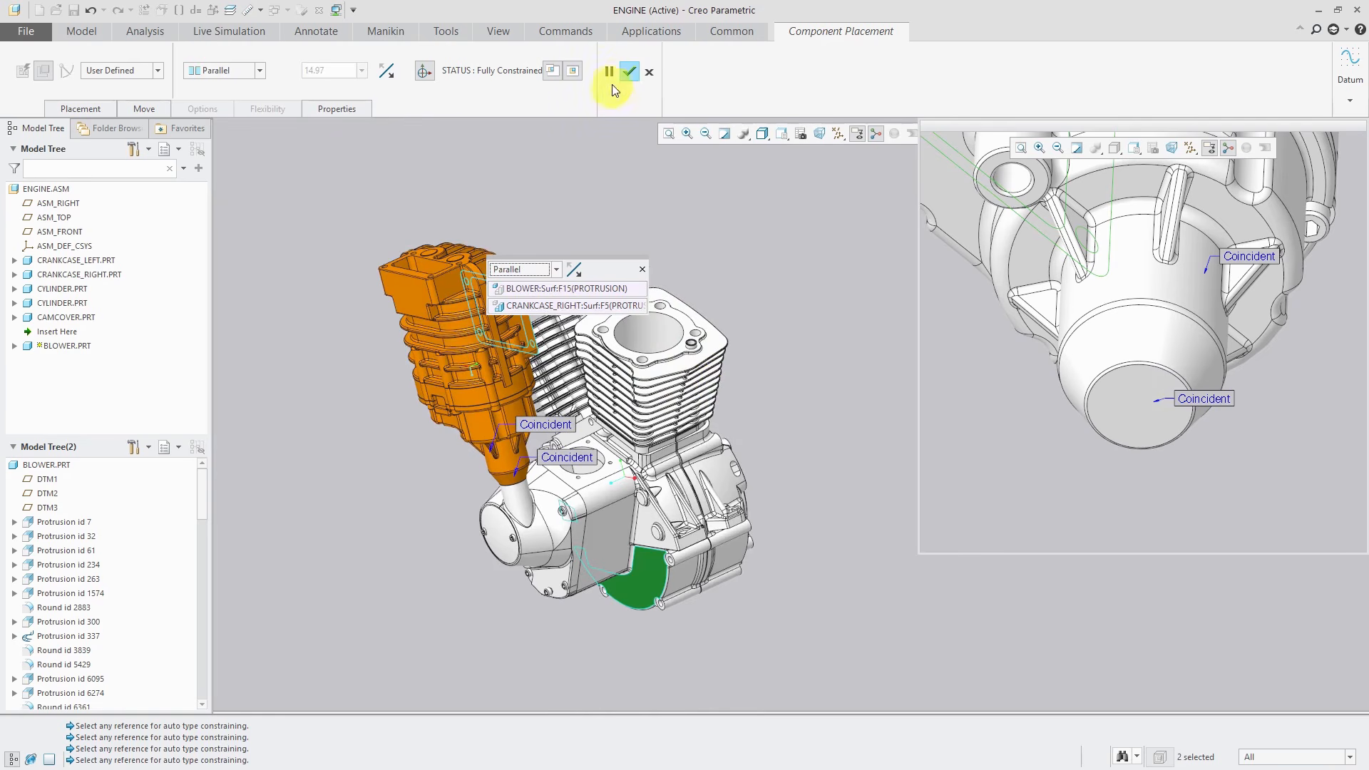
left_click(627, 72)
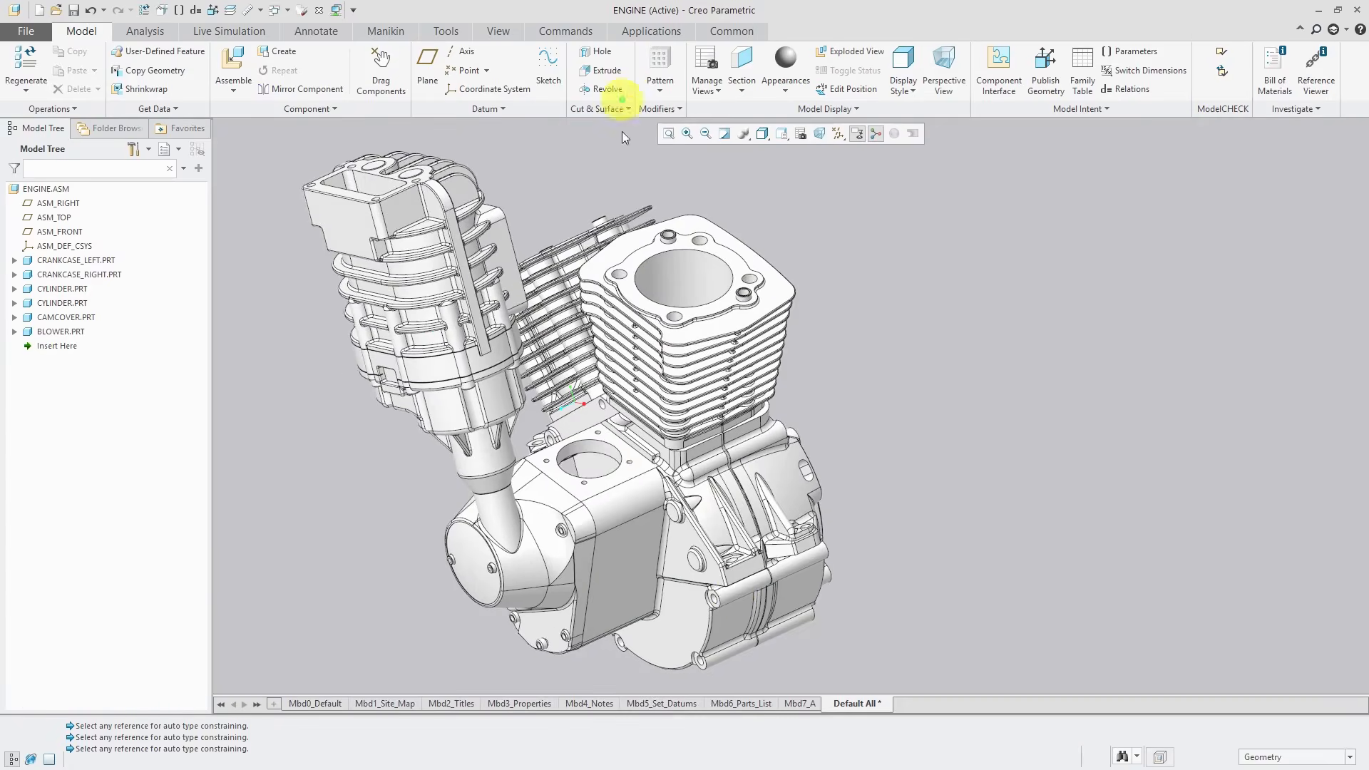
mouse_move(780, 470)
middle_mouse_down()
mouse_move(696, 437)
mouse_move(621, 449)
mouse_move(660, 471)
mouse_move(726, 446)
mouse_move(763, 391)
mouse_move(703, 464)
mouse_move(620, 422)
mouse_move(650, 459)
mouse_move(777, 452)
mouse_move(746, 388)
mouse_move(703, 490)
mouse_move(776, 469)
mouse_move(758, 474)
mouse_move(742, 392)
mouse_move(713, 484)
mouse_move(767, 388)
mouse_move(742, 489)
middle_mouse_up()
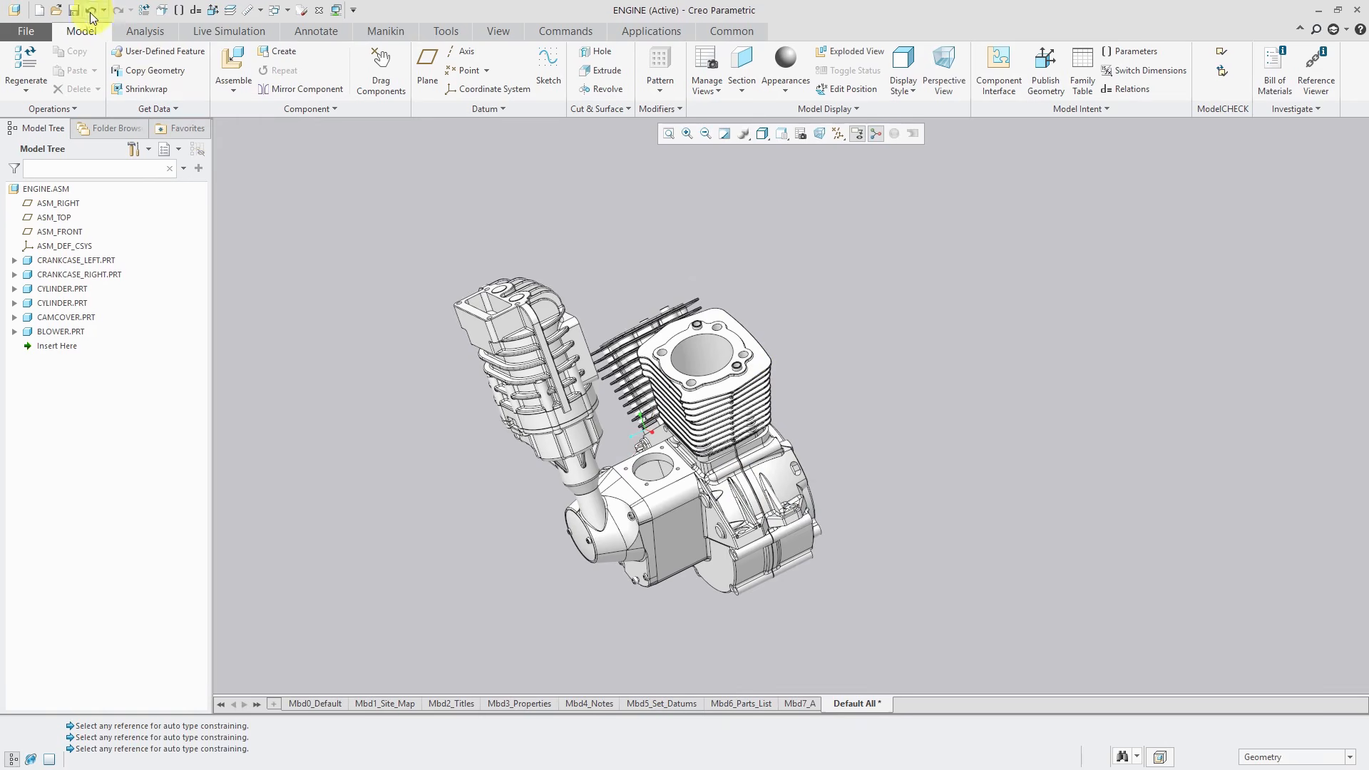
left_click(39, 11)
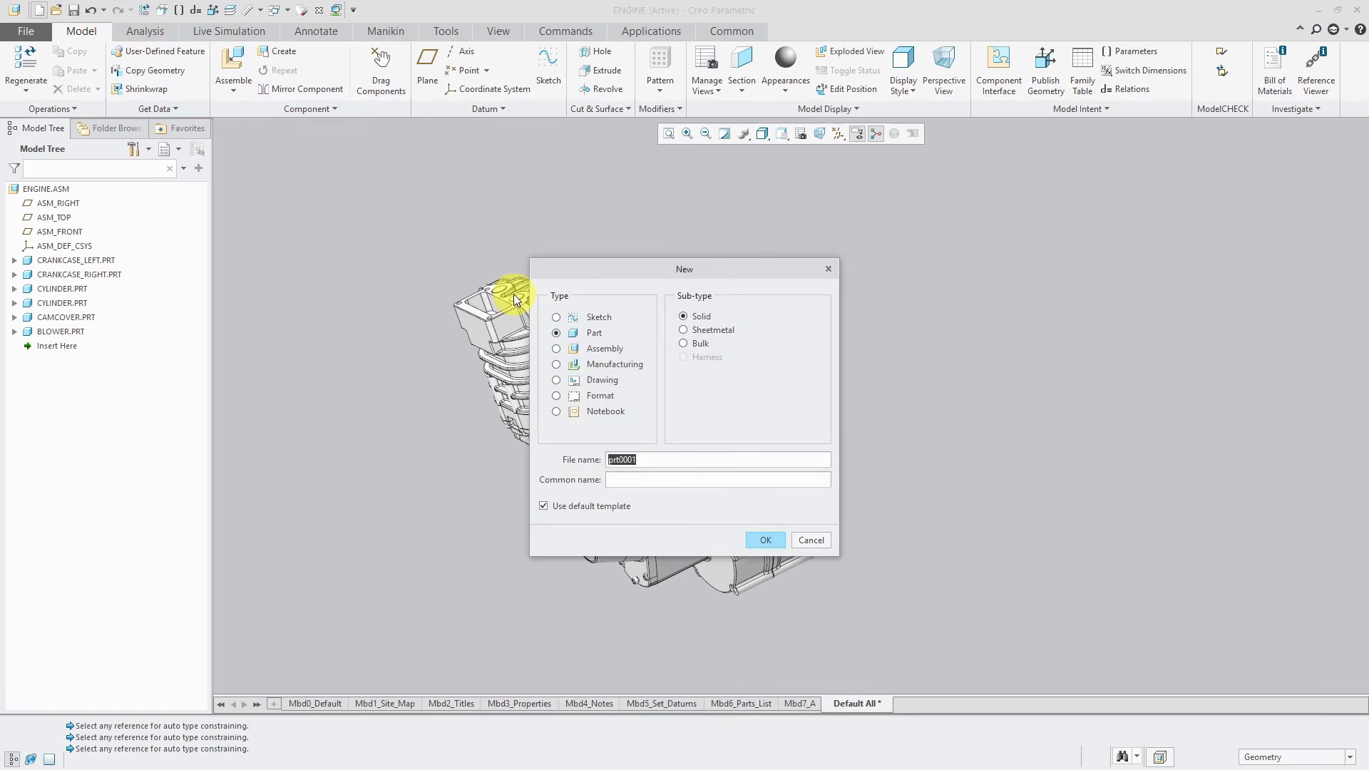
type("carb-air-intake")
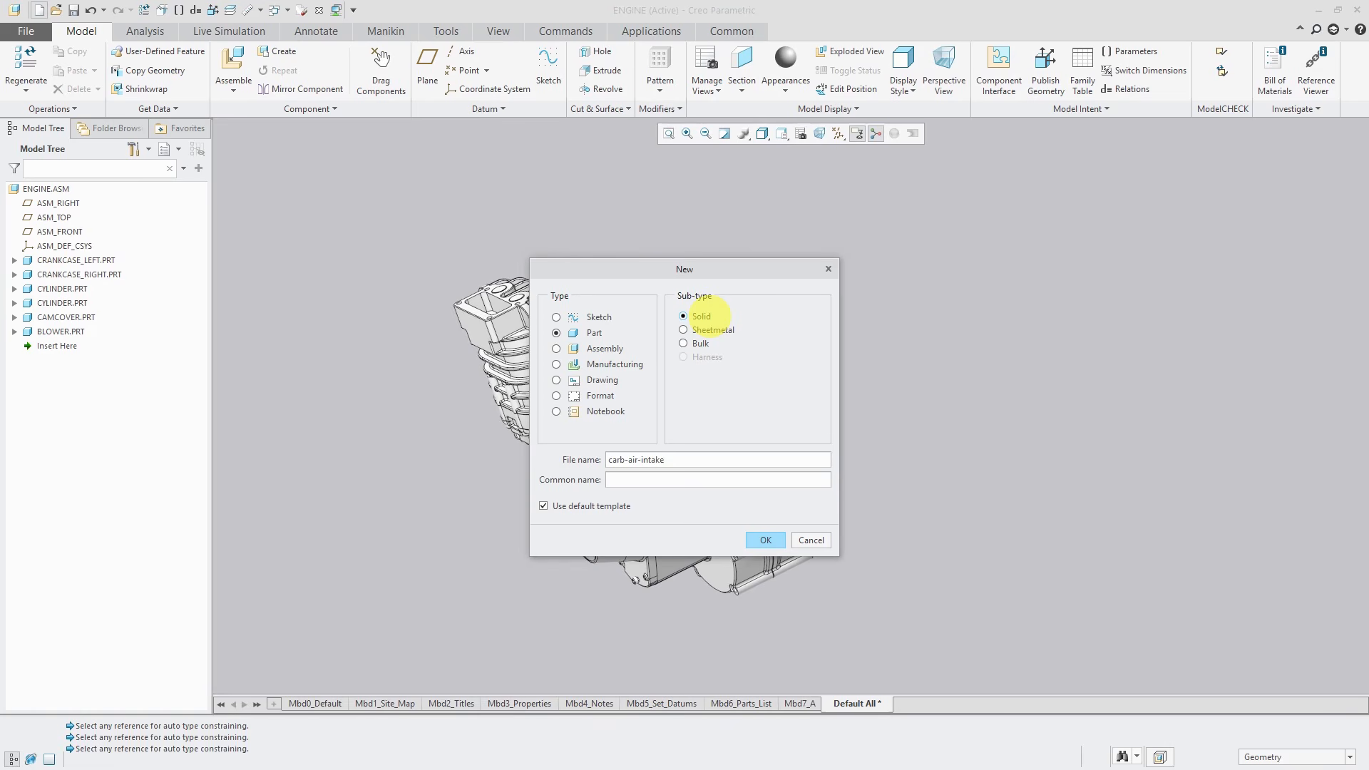
left_click(593, 507)
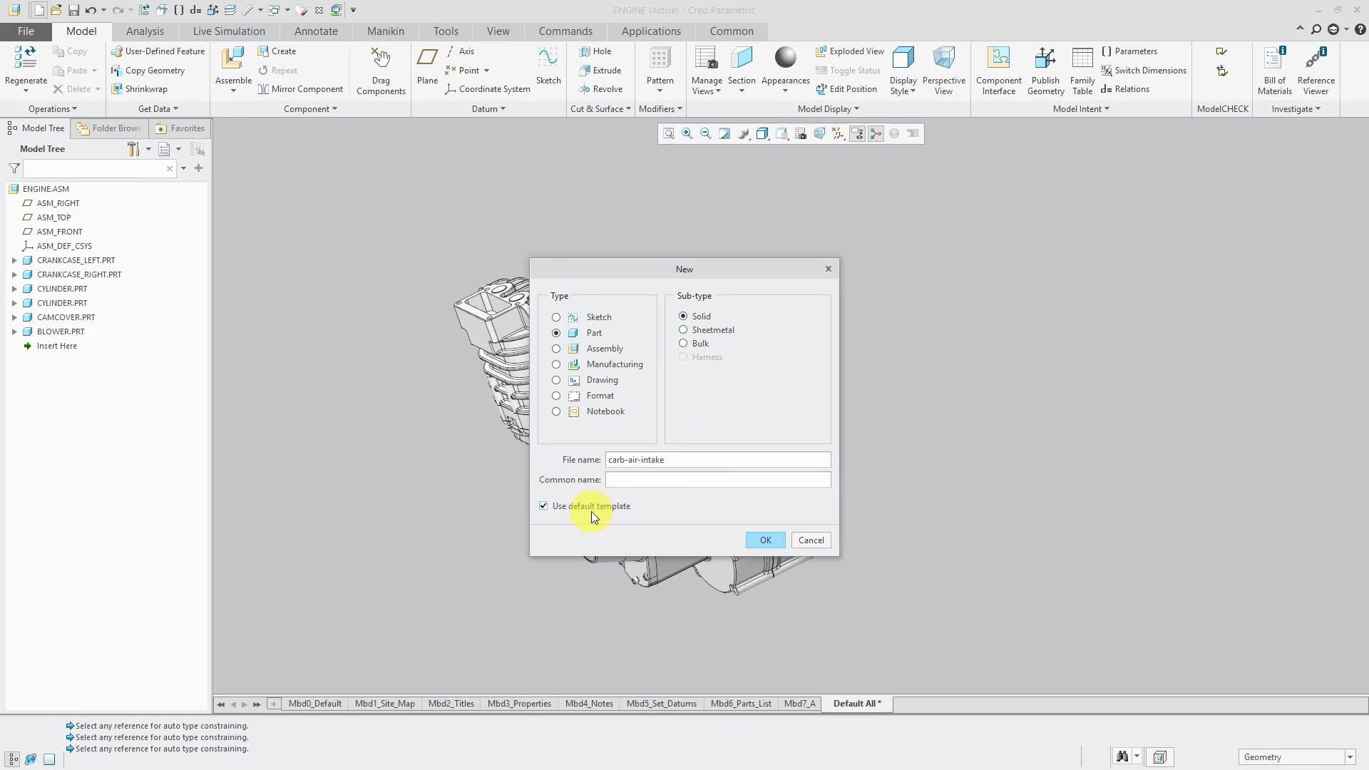
left_click(776, 546)
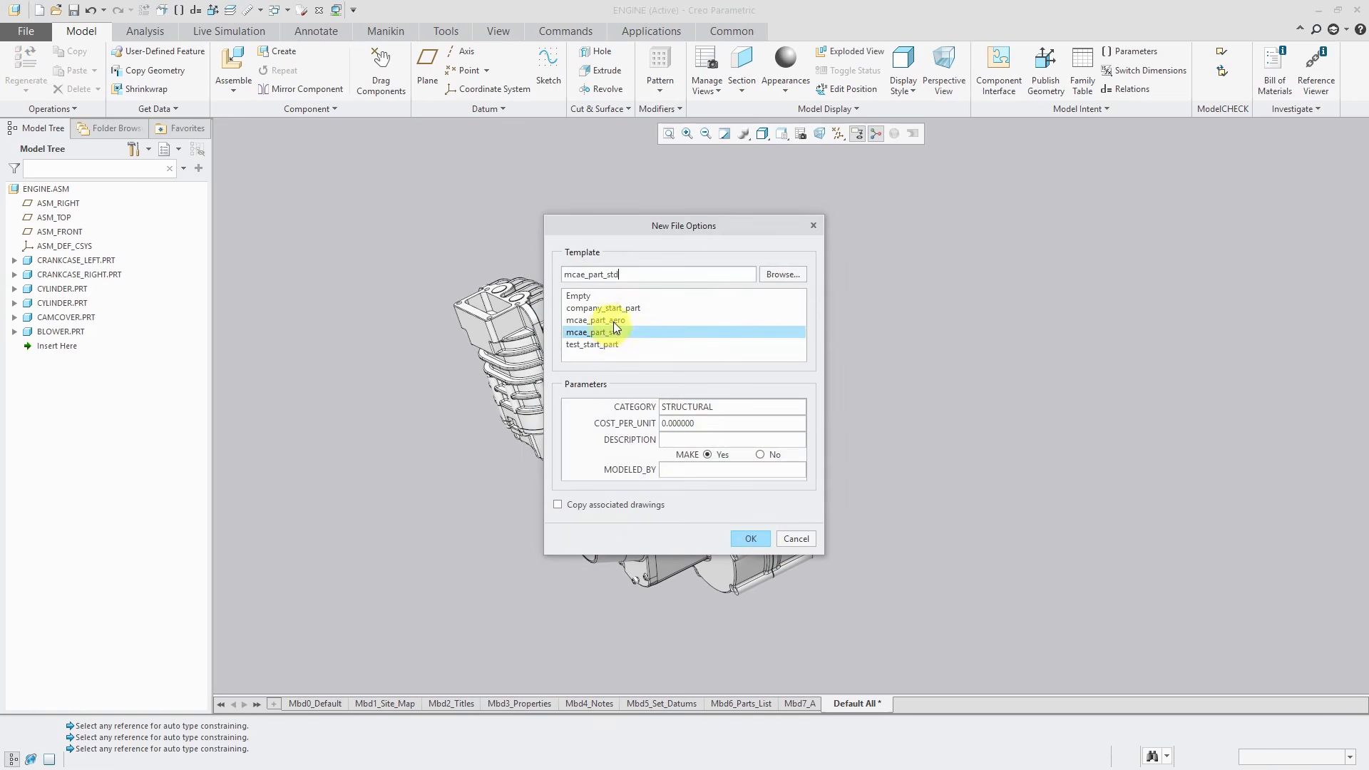
left_click(795, 539)
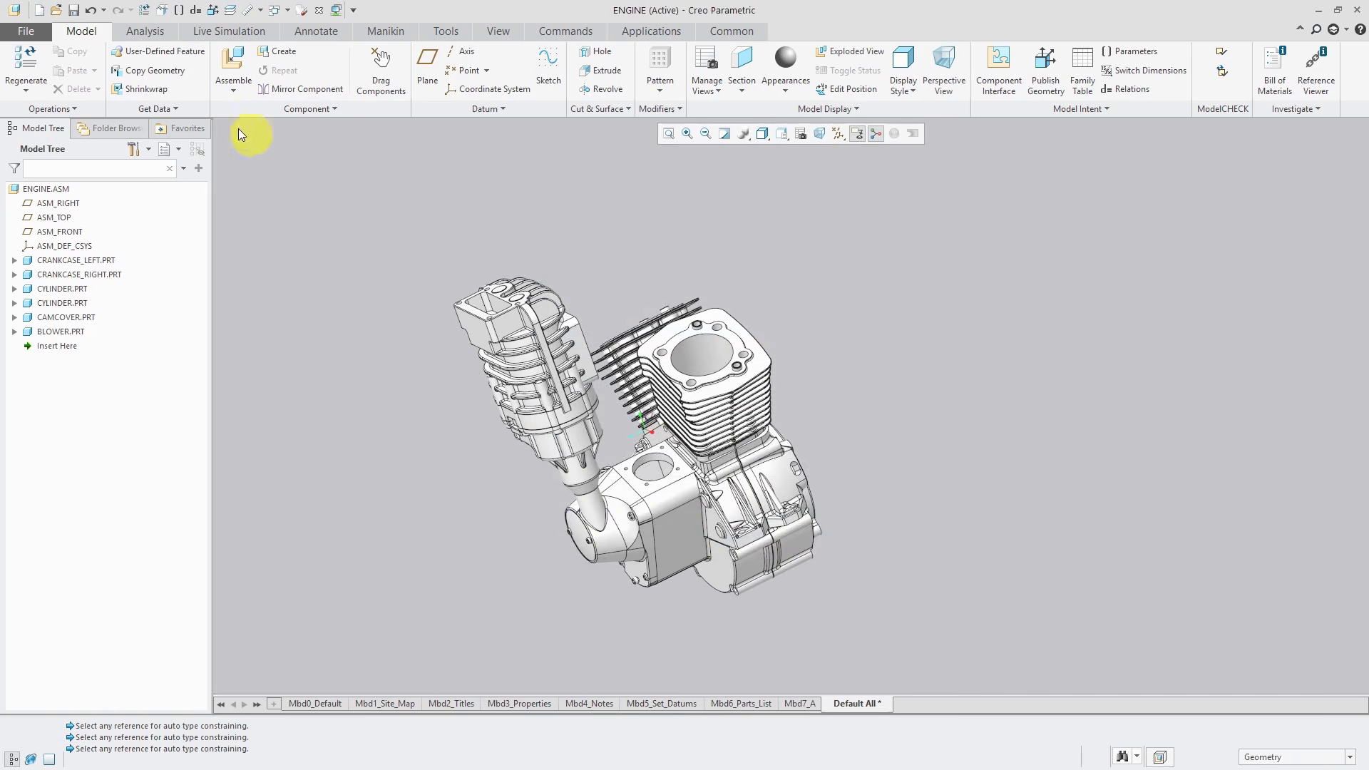
Create a new design assembly named carb-air-intake from the mcae_assy_std template.
left_click(40, 10)
left_click(617, 354)
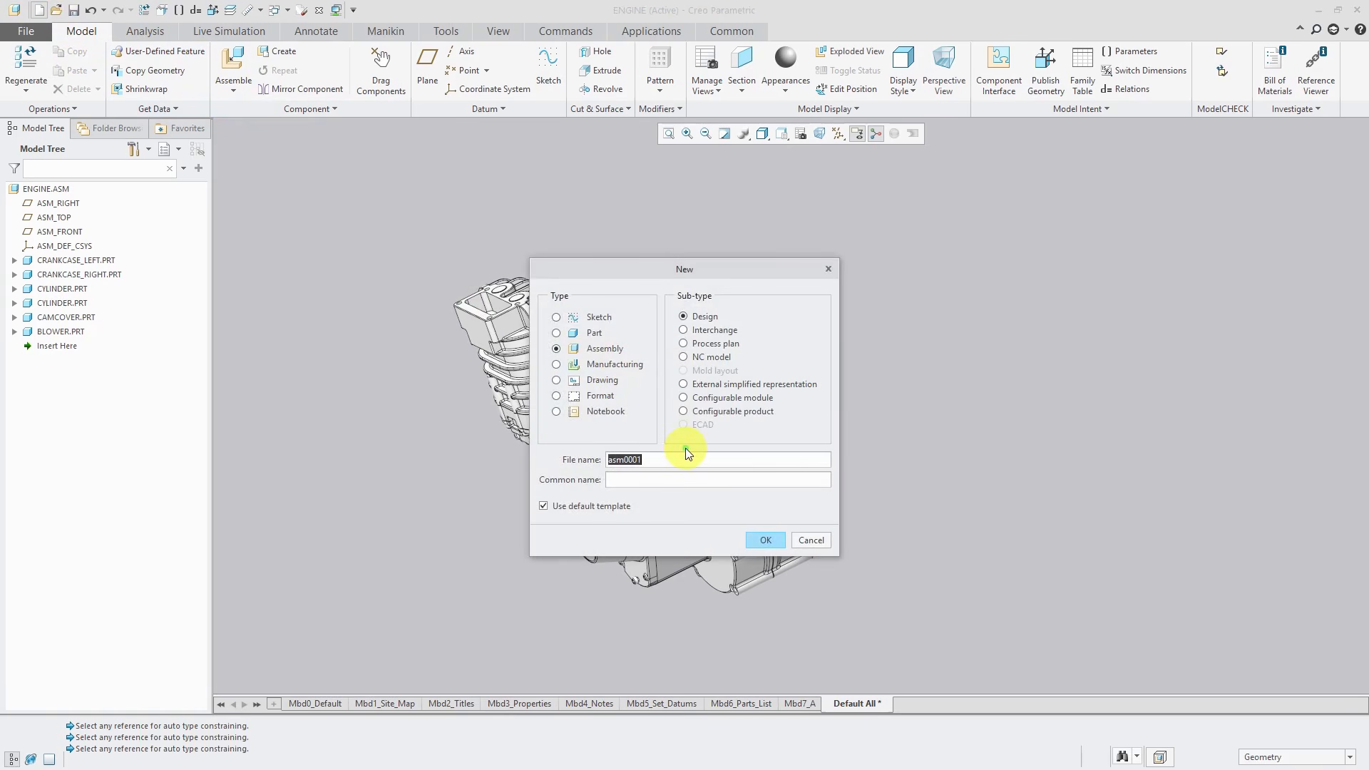
type("ca")
left_click(756, 539)
left_click(613, 308)
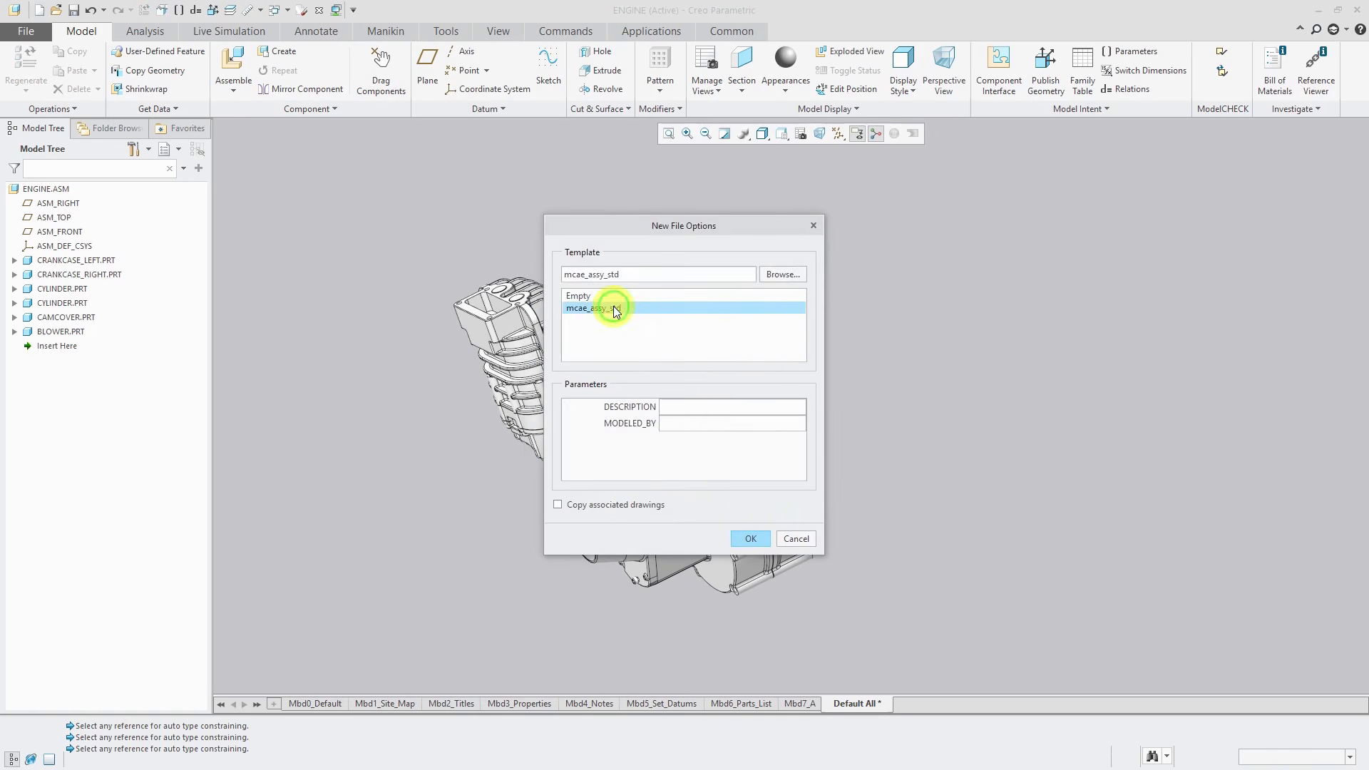
double_click(613, 308)
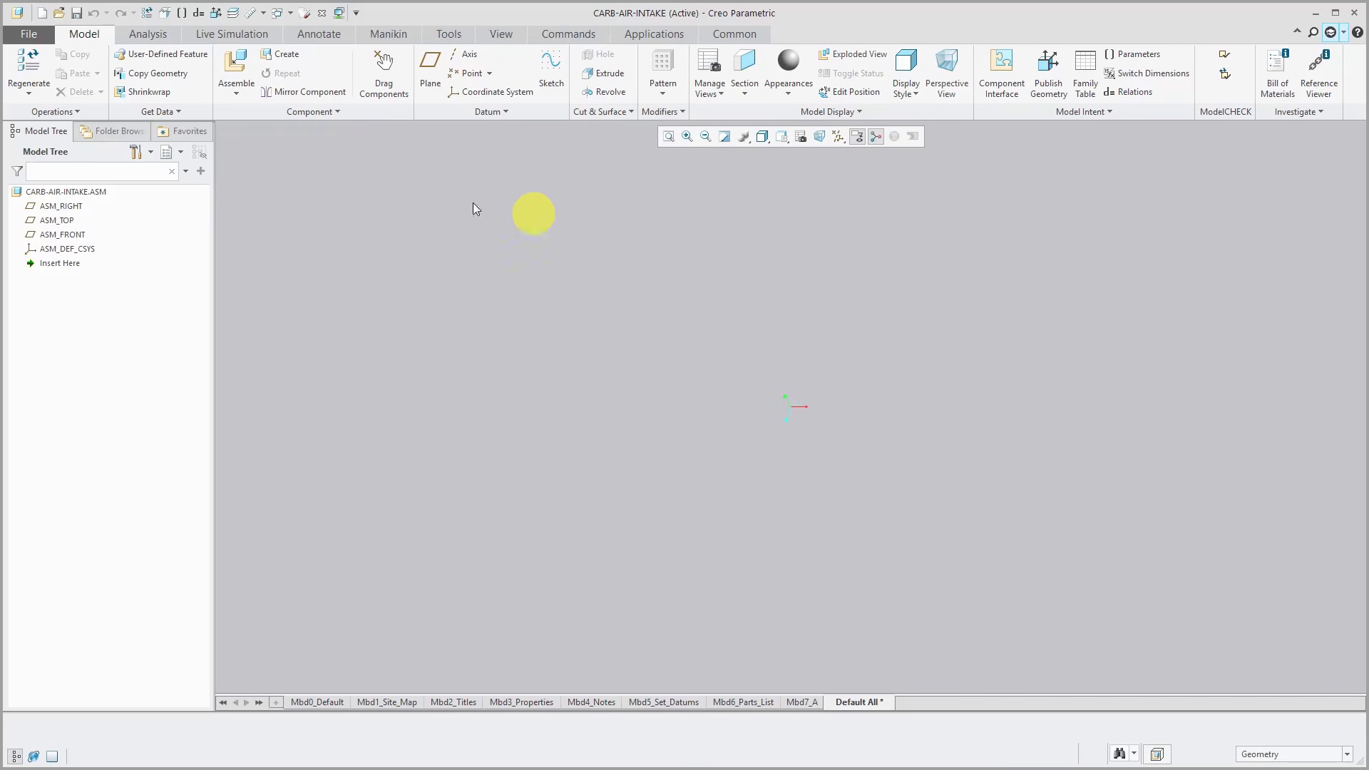
Assemble manifold.prt as the first component with a Default constraint and accept the placement.
left_click(233, 64)
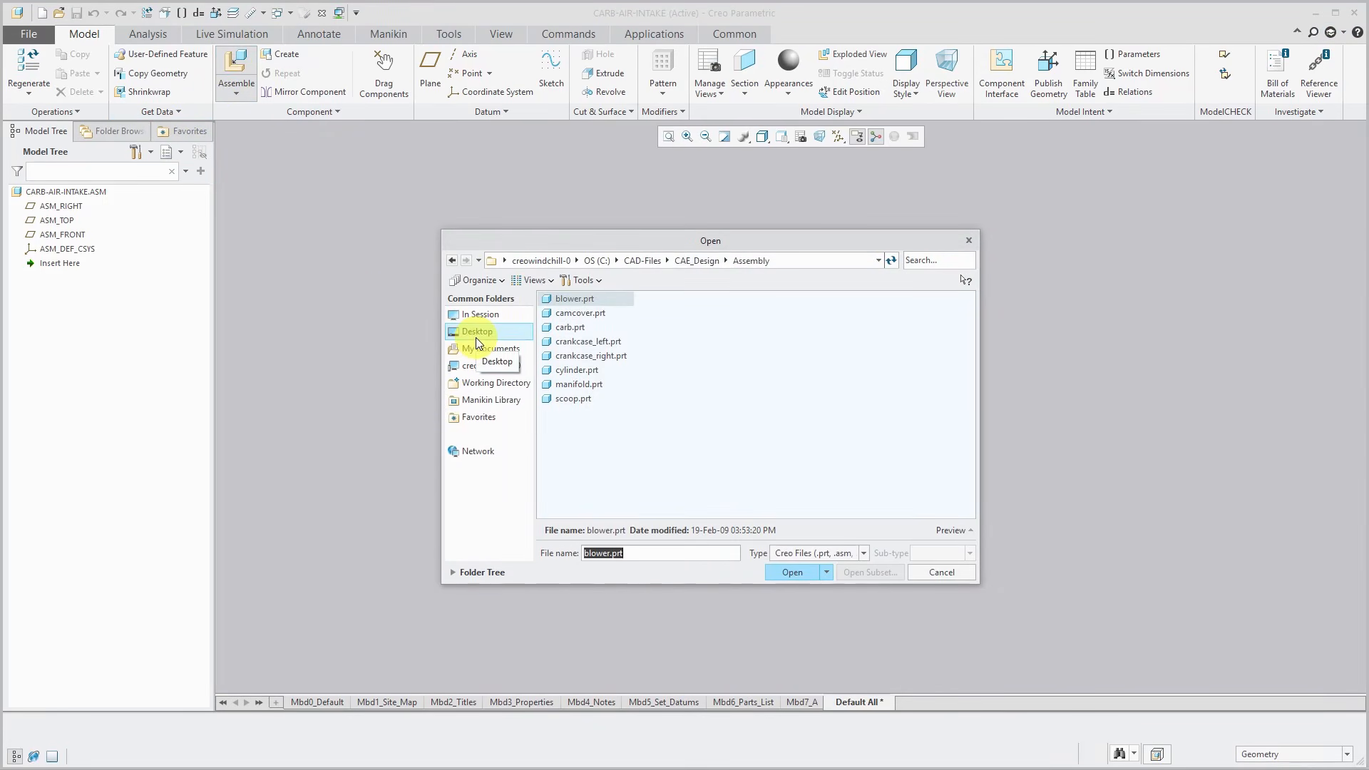
double_click(563, 384)
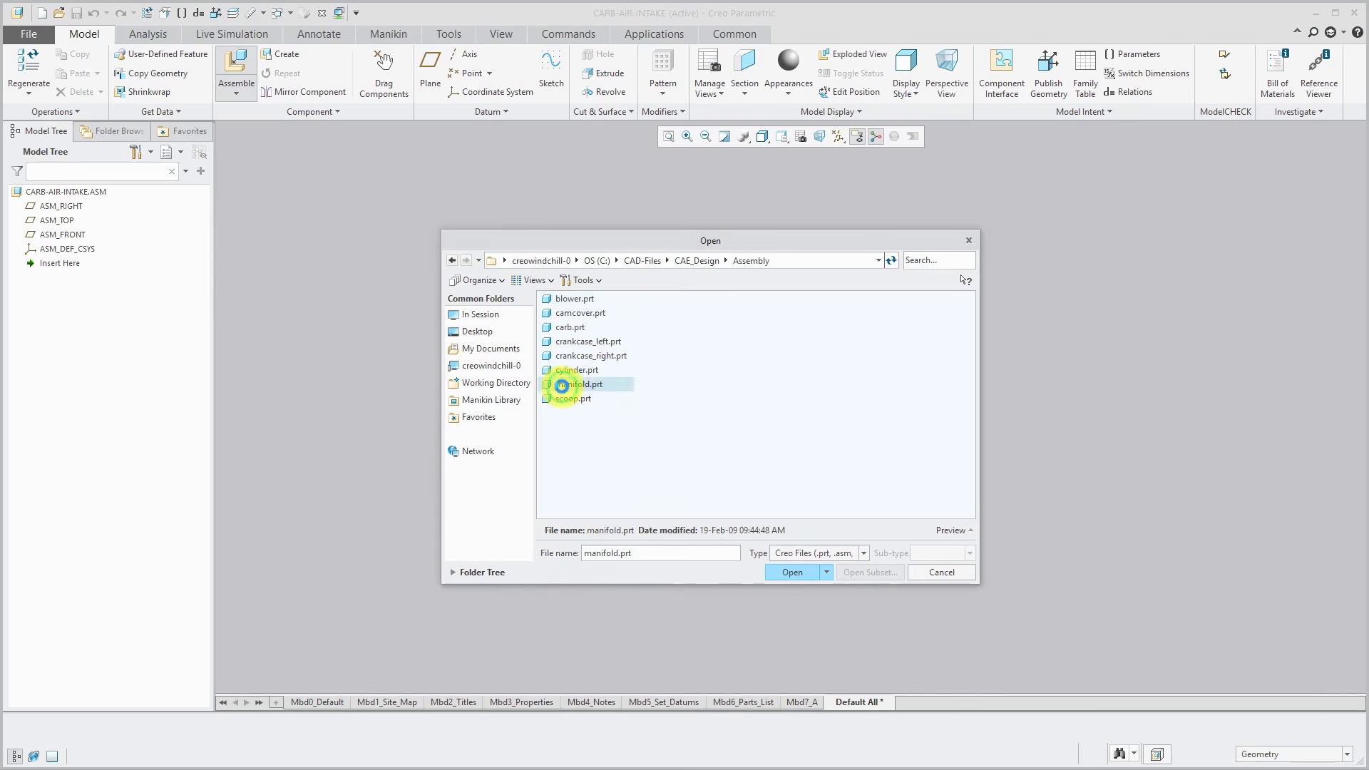
scroll(501, 371, "down", 2)
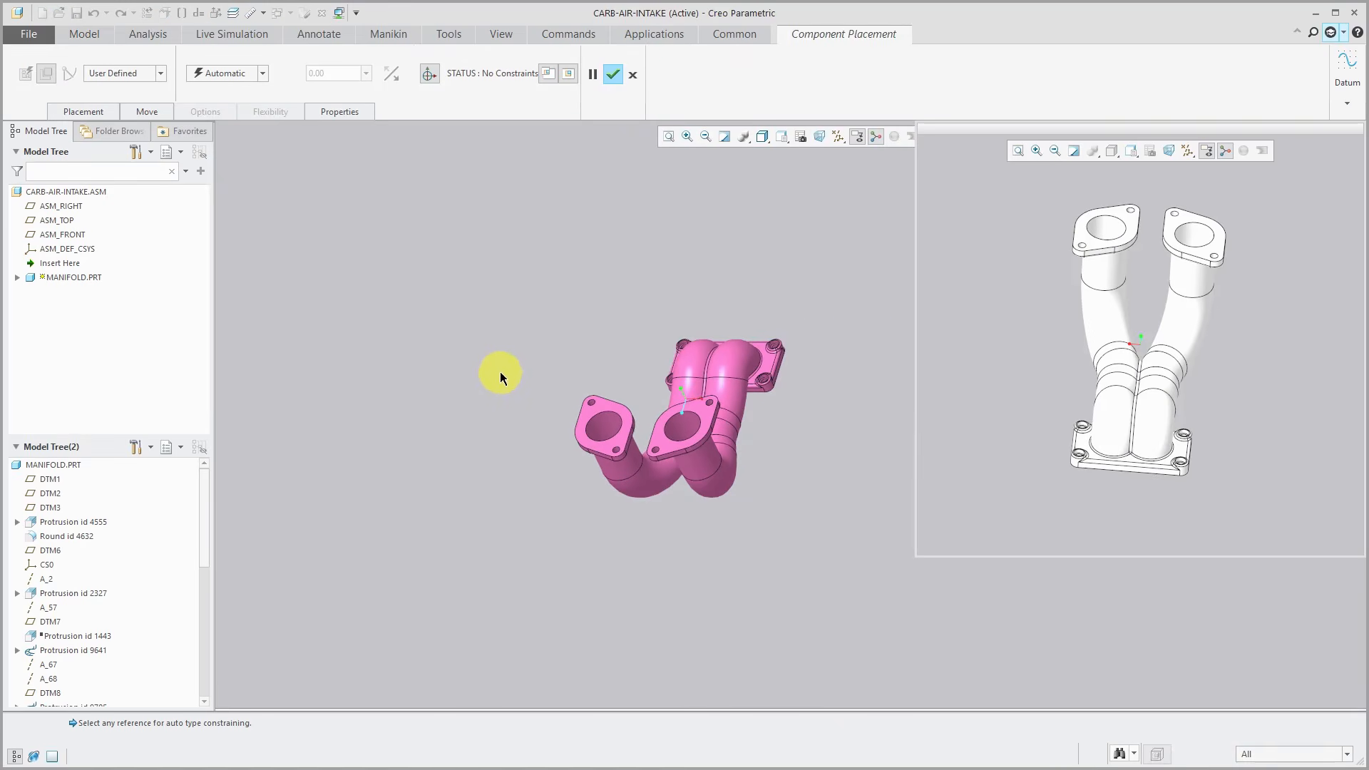
right_click(627, 307)
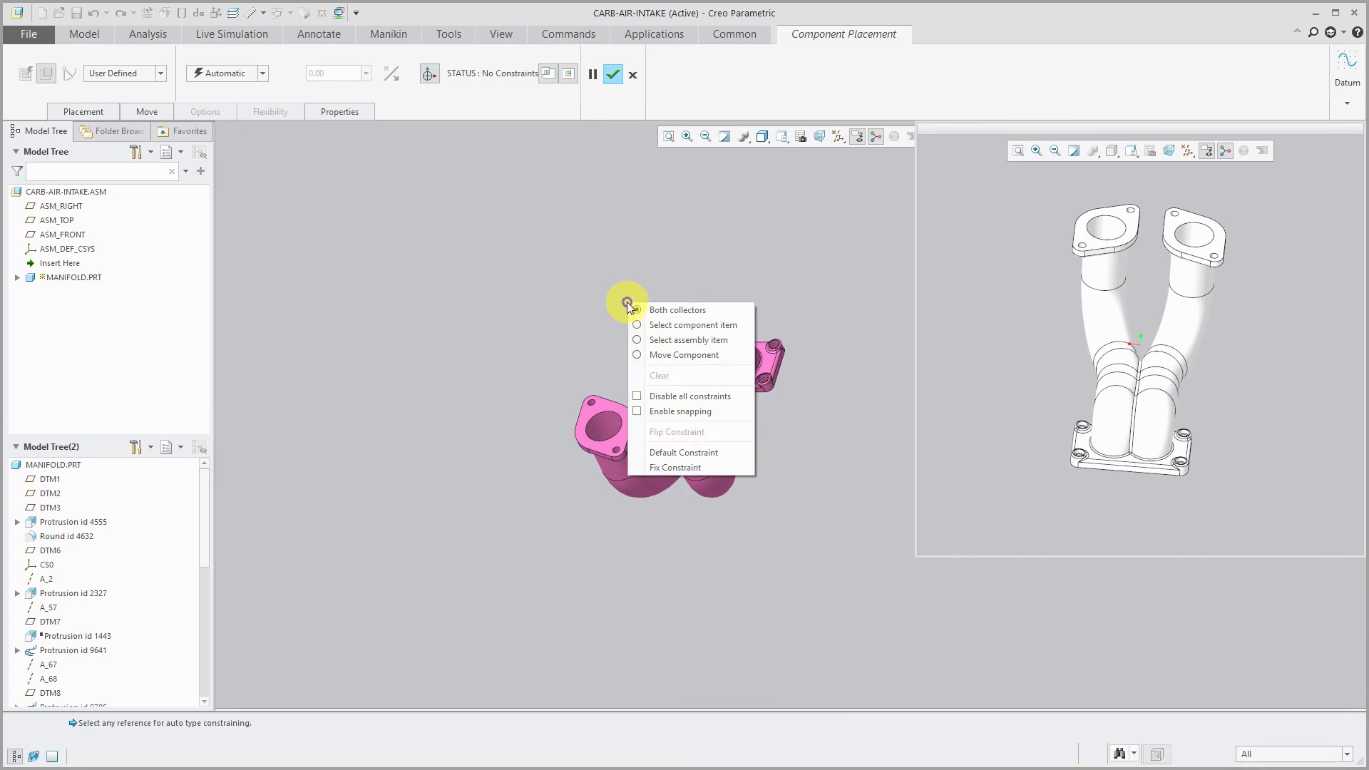
left_click(683, 452)
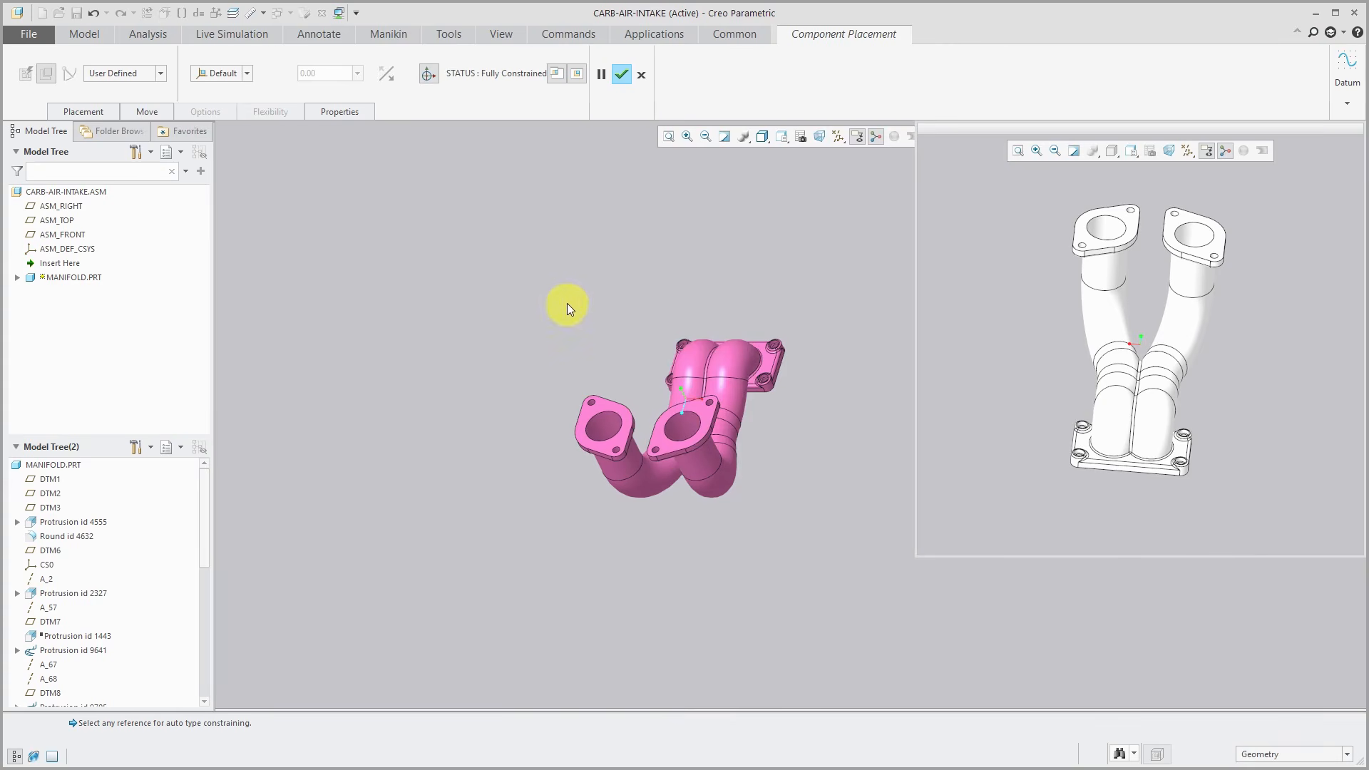
left_click(621, 76)
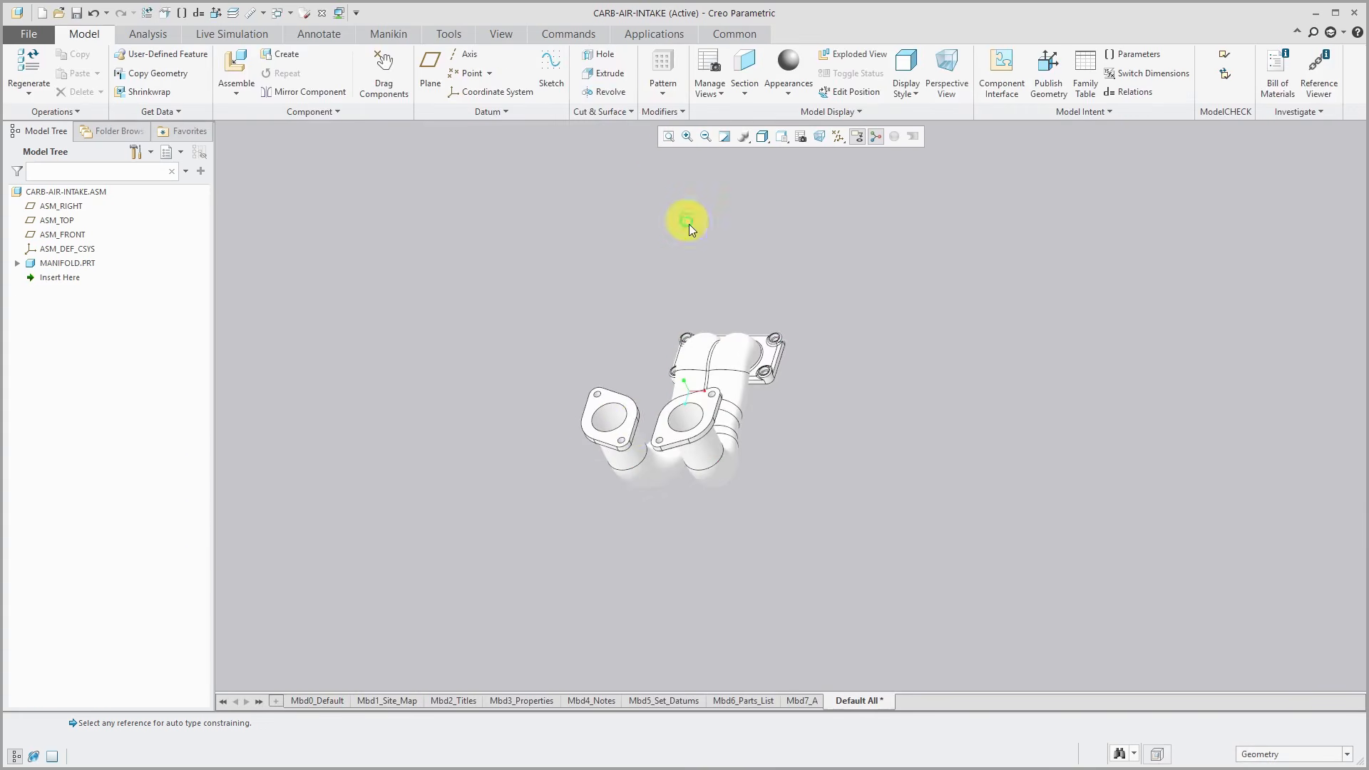
Bring carb.prt into the carb-air-intake assembly for placement.
middle_click_drag(634, 425, 630, 385)
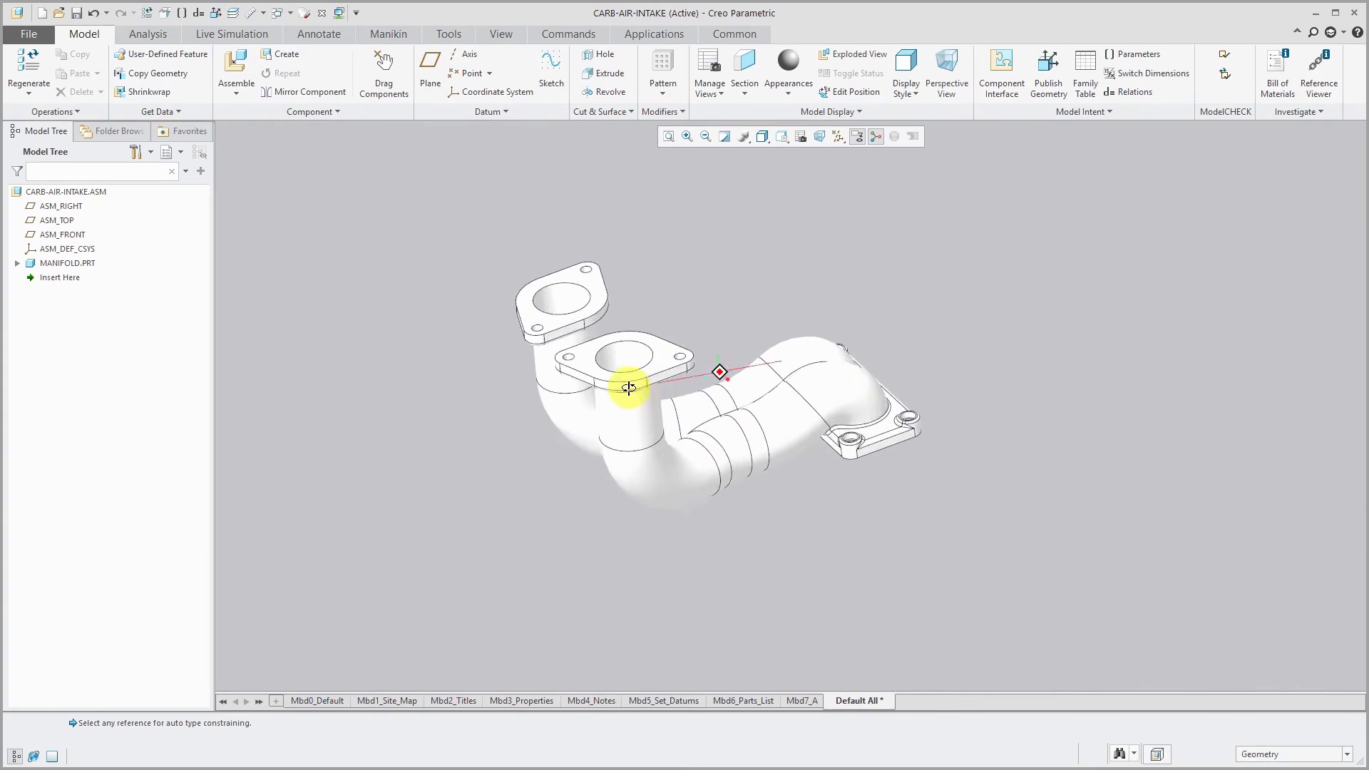
scroll(791, 623, "down", 3)
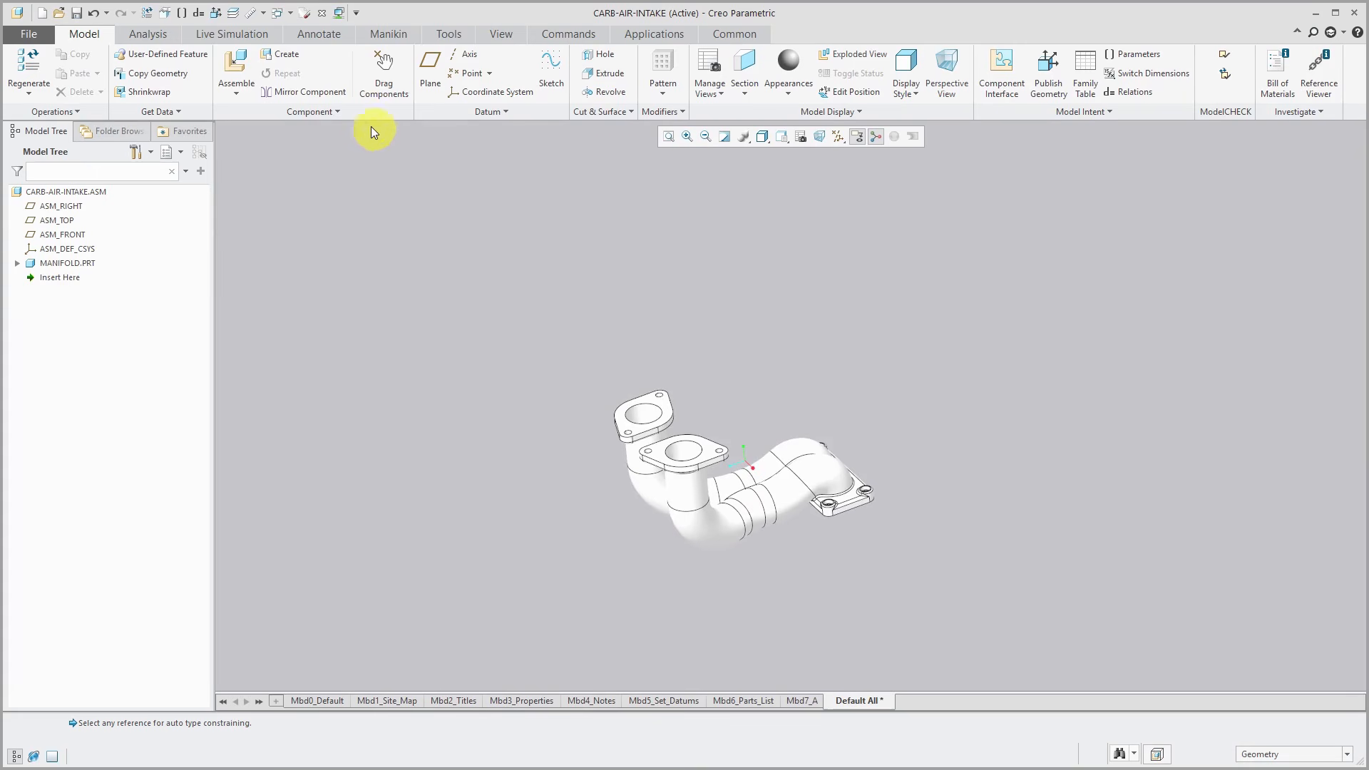
left_click(241, 65)
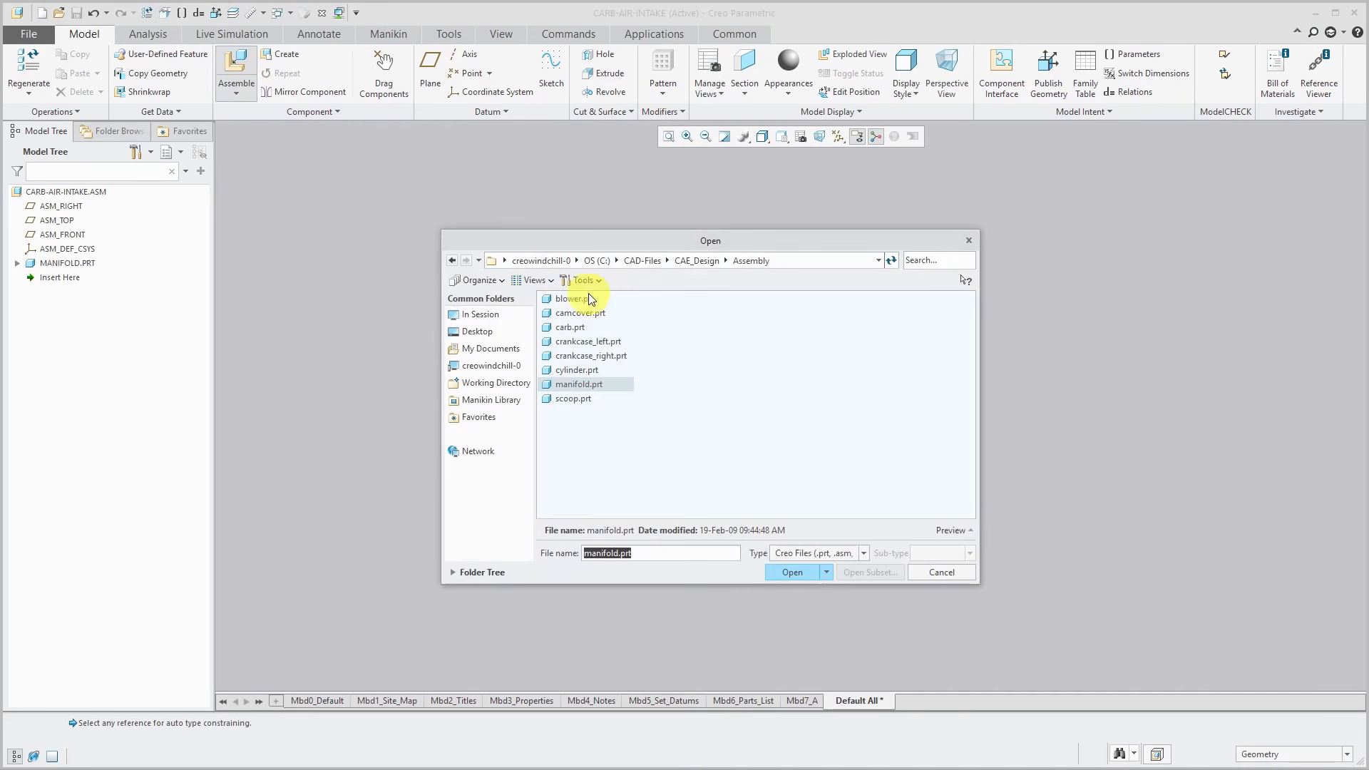
left_click(574, 326)
double_click(574, 327)
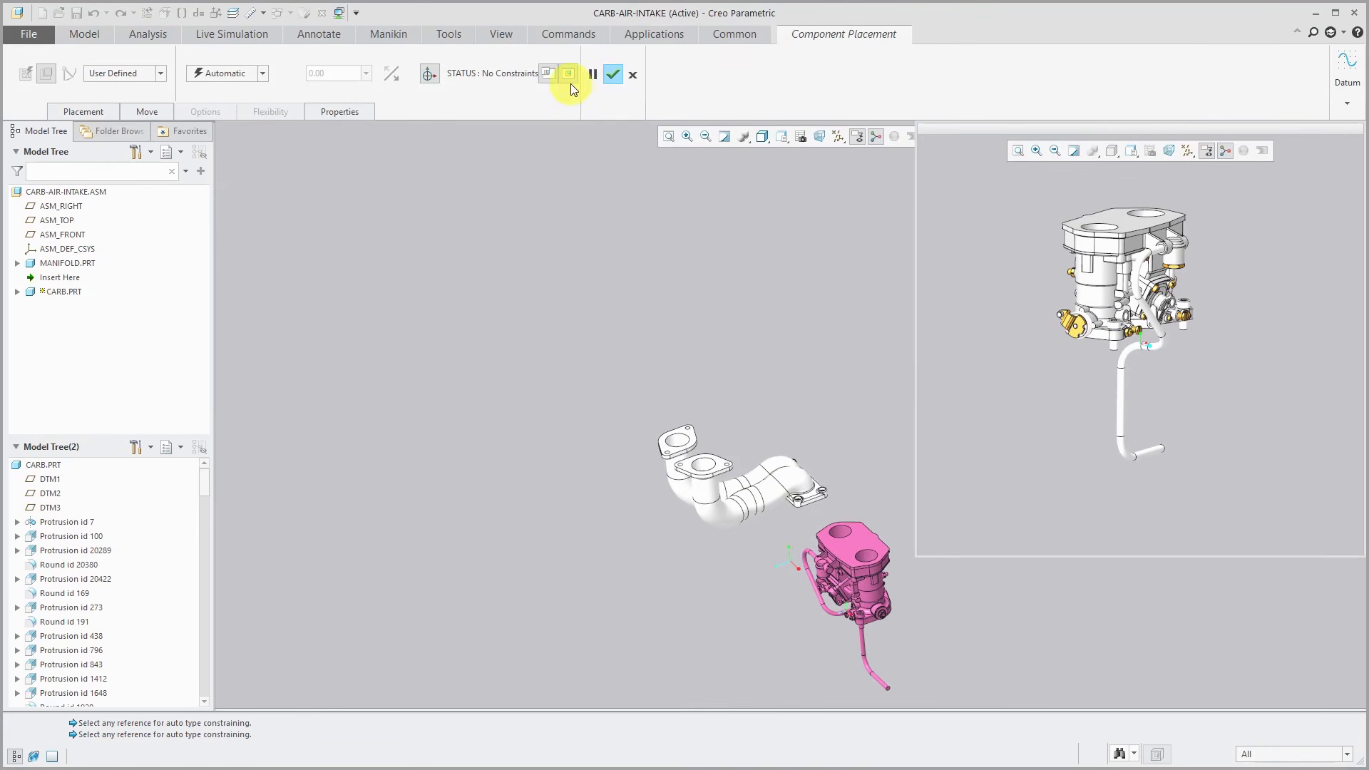
Make the carburetor's cylindrical bore surface Coincident with the bore surface of the manifold's nearer inlet tube.
scroll(722, 417, "up", 2)
scroll(910, 451, "down", 2)
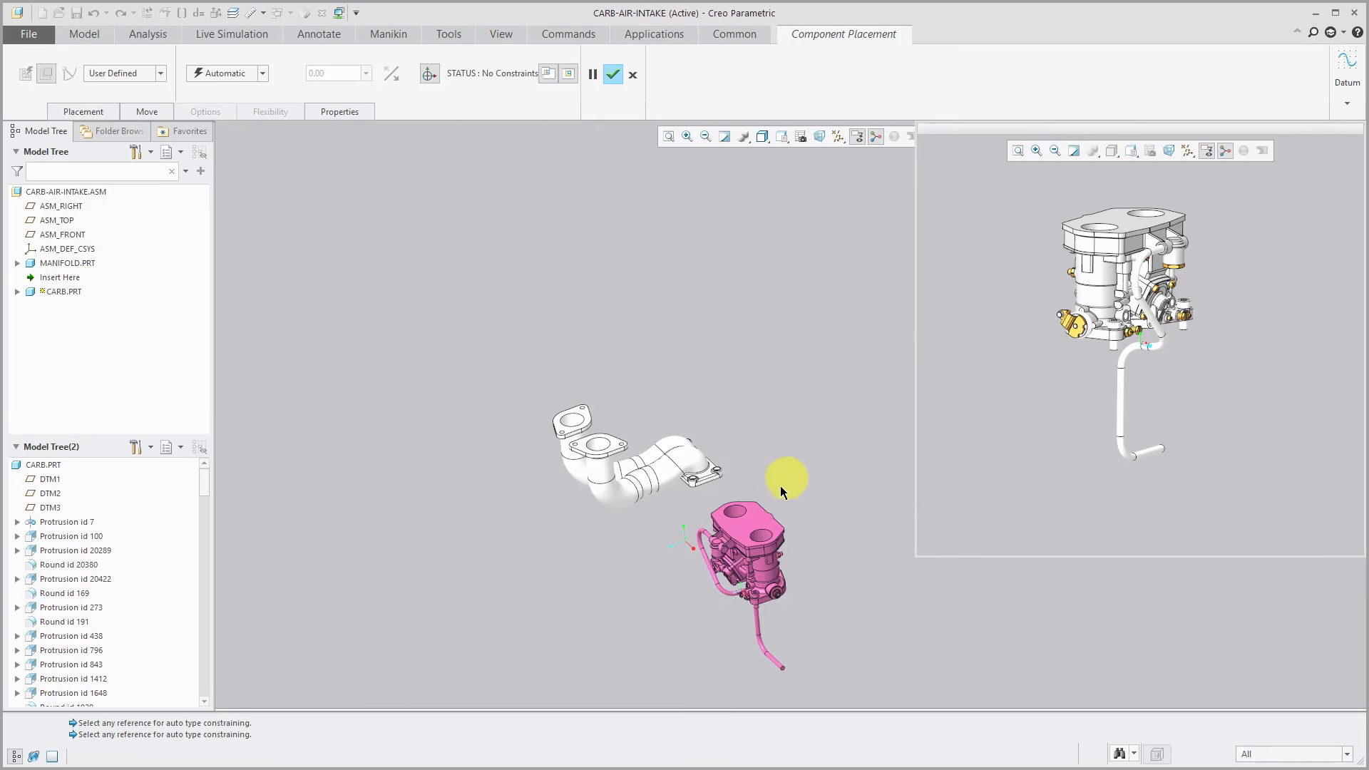
mouse_move(760, 536)
middle_mouse_down()
mouse_move(741, 367)
mouse_move(770, 503)
mouse_move(710, 467)
mouse_move(764, 460)
mouse_move(789, 573)
mouse_move(801, 514)
mouse_move(779, 520)
middle_mouse_up()
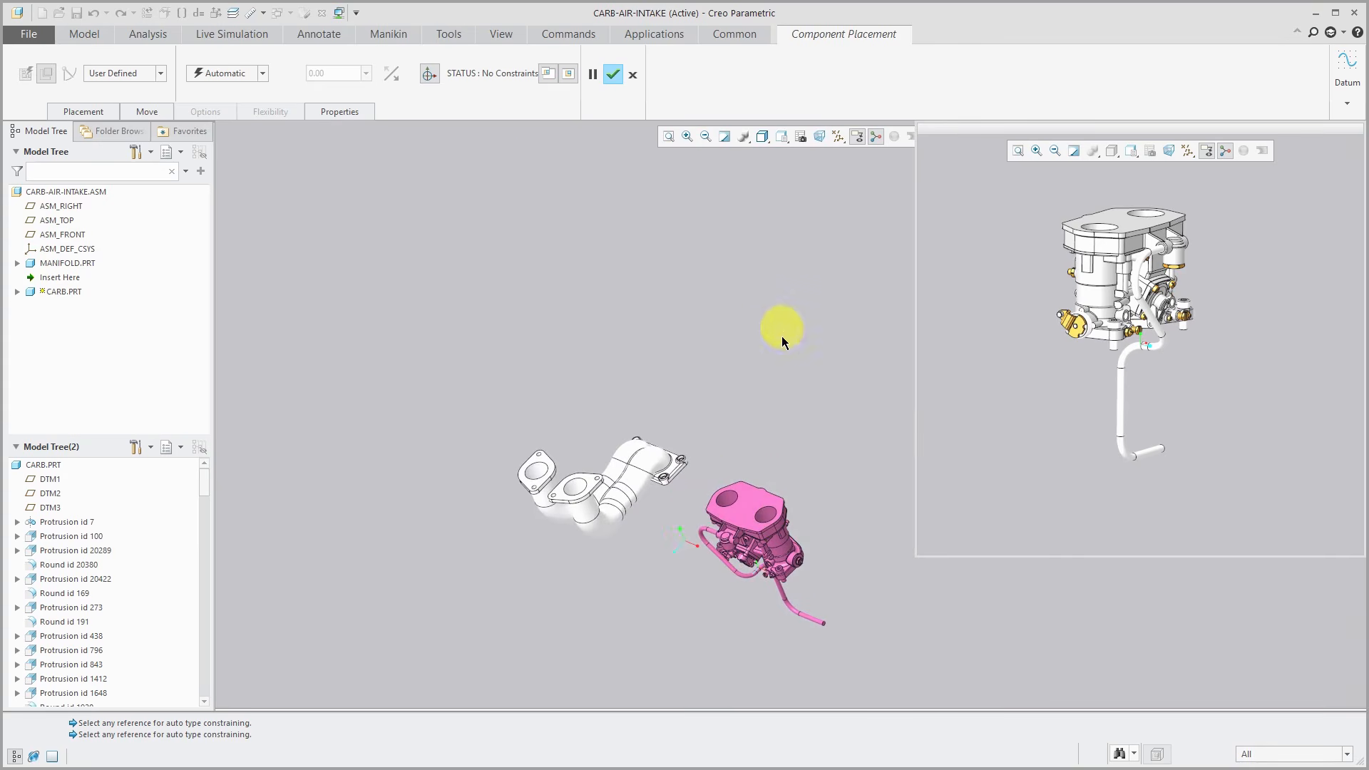
scroll(726, 535, "down", 3)
middle_click_drag(733, 520, 720, 395)
middle_click_drag(813, 470, 503, 419)
left_click(795, 470)
left_click(504, 425)
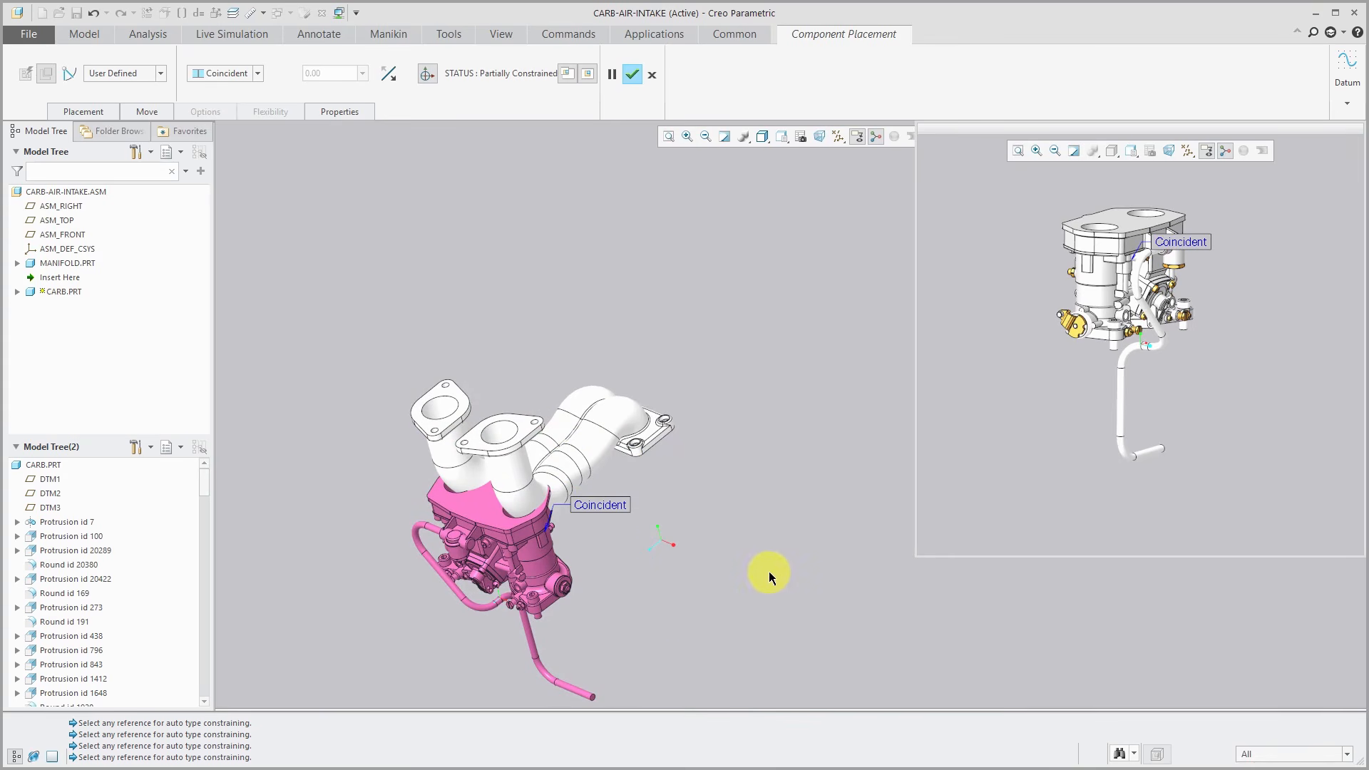
Hide the separate component window and move the carburetor clear above the manifold inlets.
left_click(575, 77)
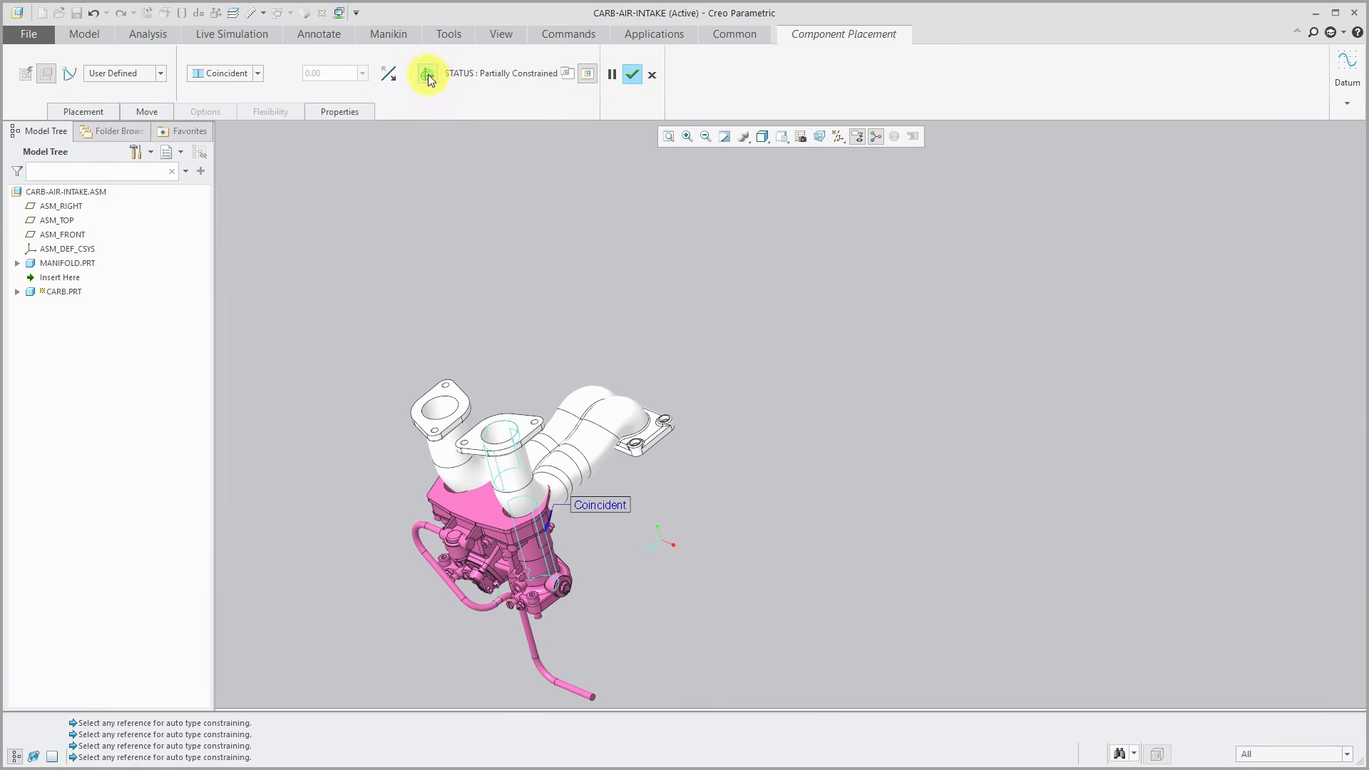
scroll(564, 353, "down", 2)
scroll(602, 428, "down", 4)
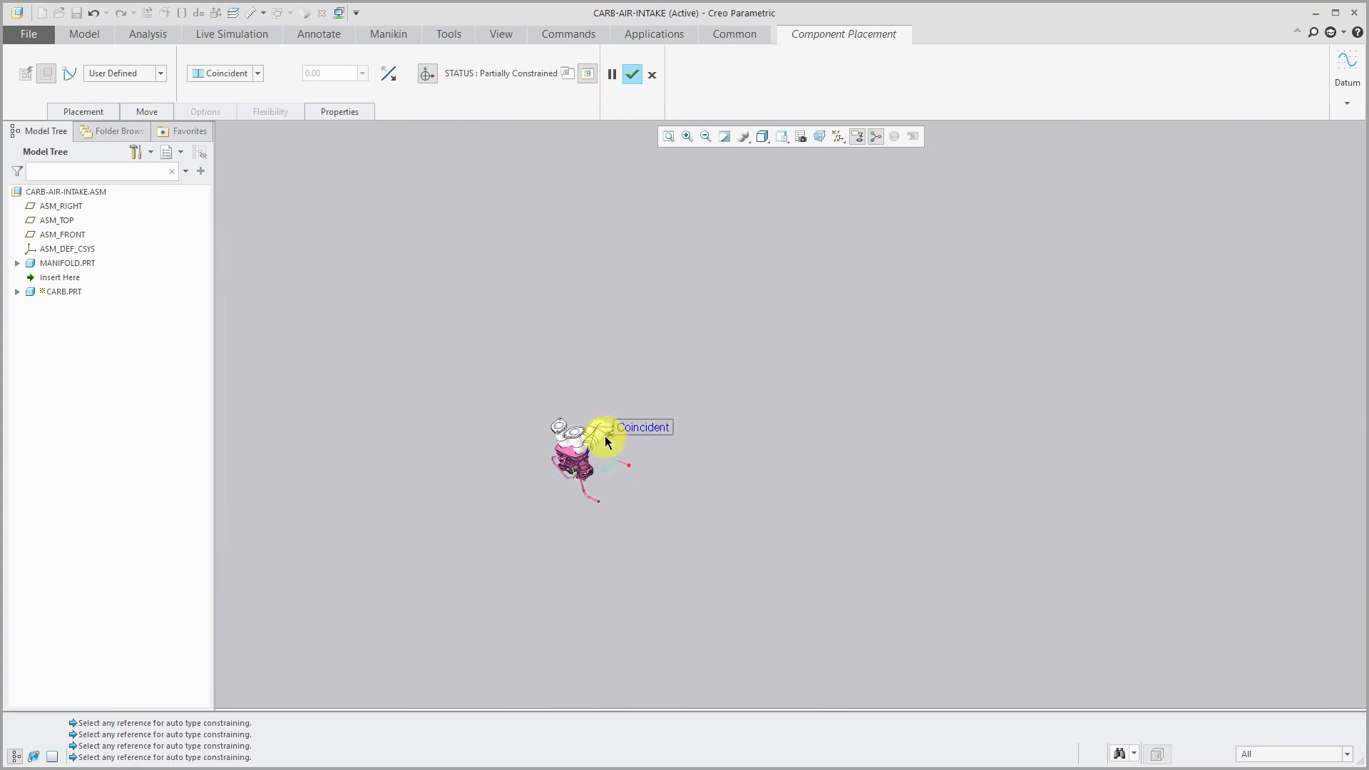
scroll(605, 440, "up", 5)
left_click_drag(611, 580, 558, 332, "ctrl+alt")
middle_click_drag(557, 332, 606, 254)
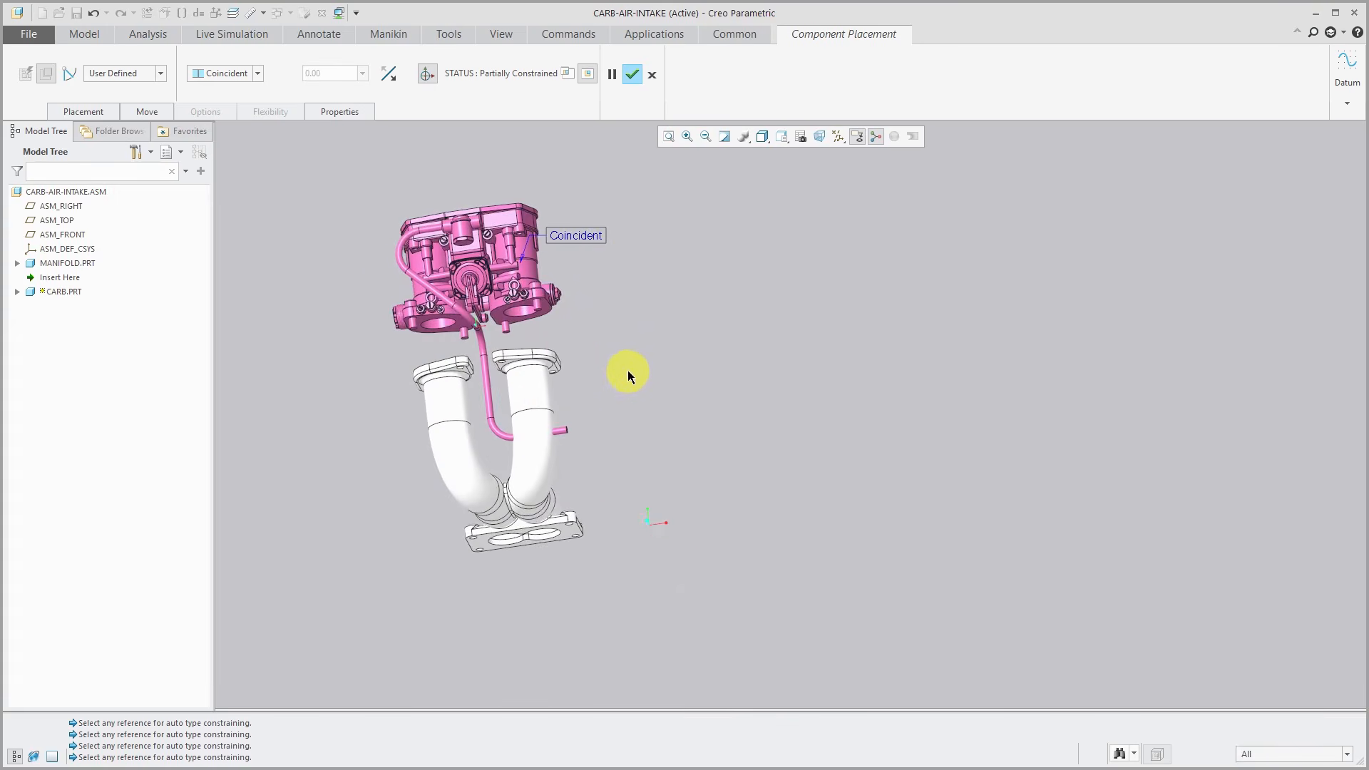
Make the underside face of the carburetor's mounting flange Coincident with the manifold's inlet flange face.
scroll(554, 336, "up", 4)
left_click(535, 285)
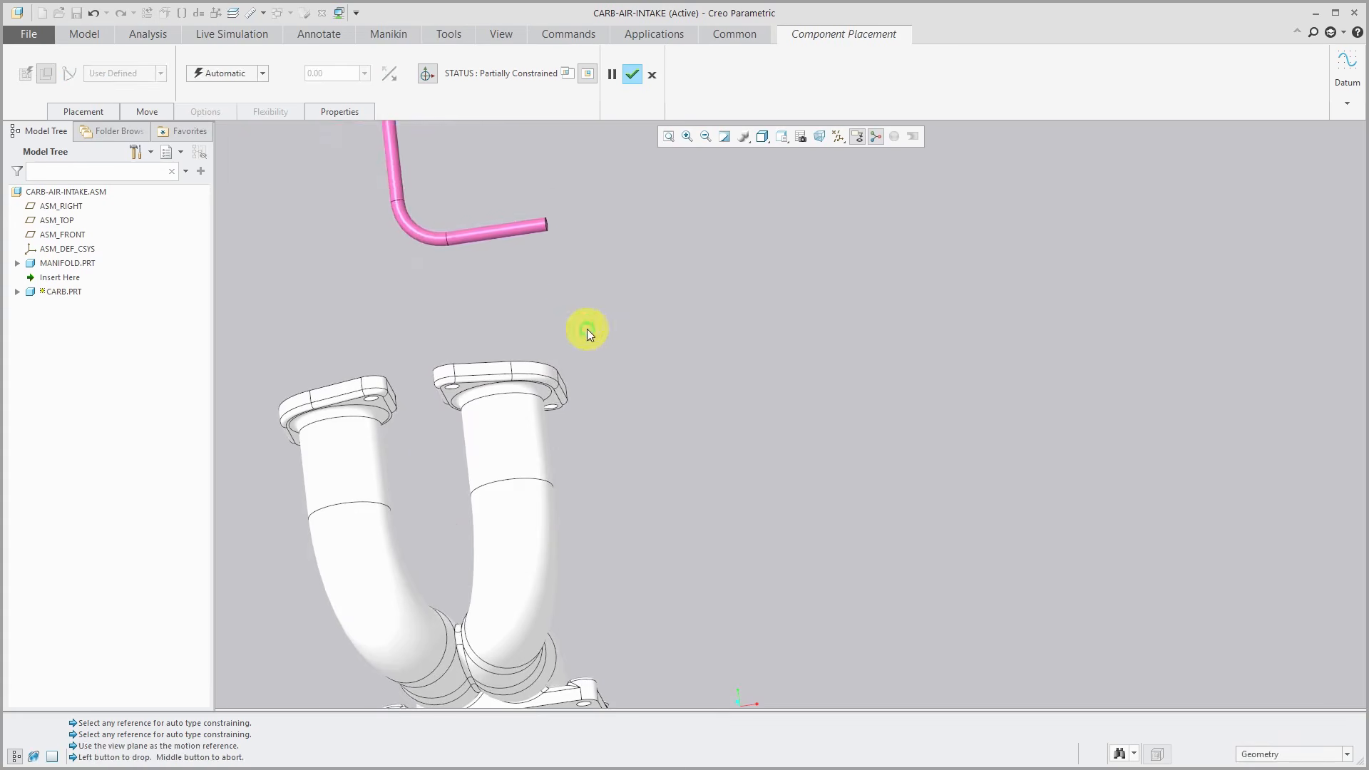
left_click(546, 492)
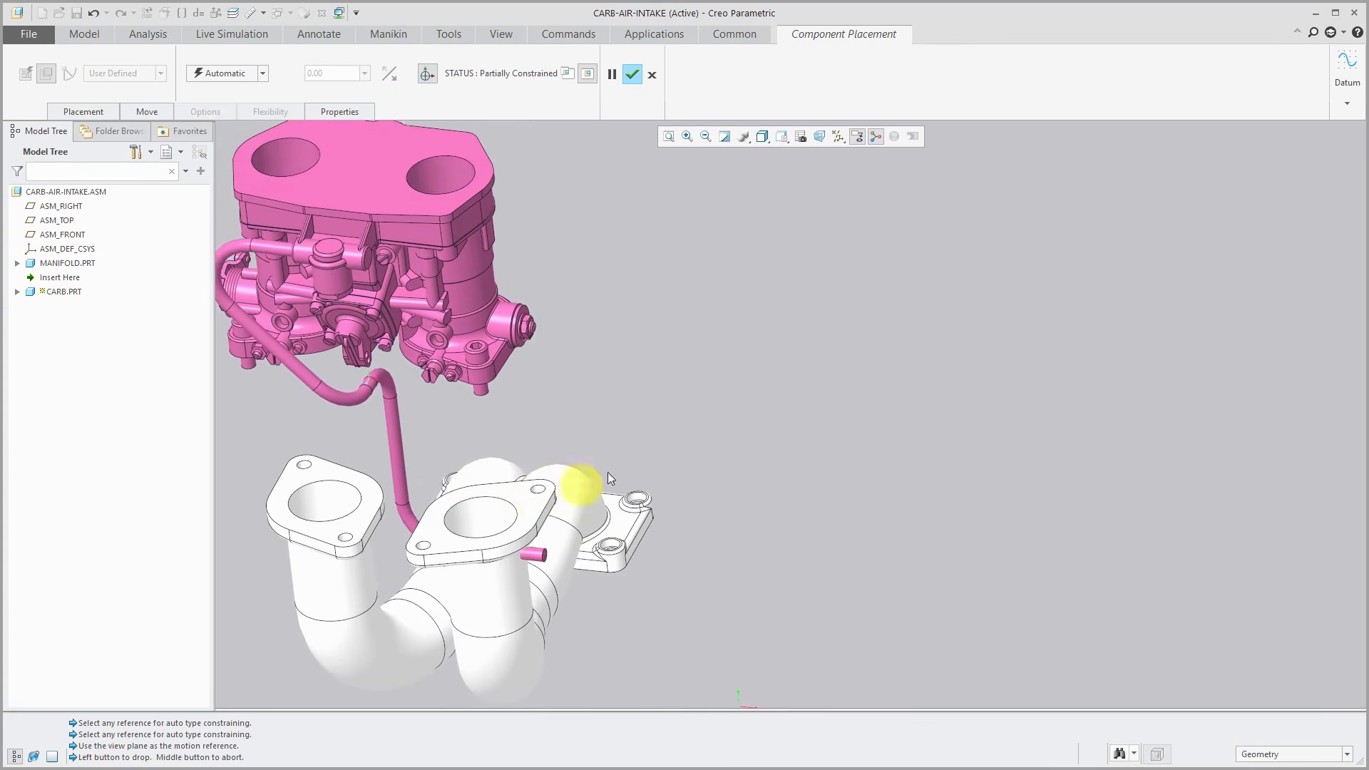
left_click(711, 391)
left_click(520, 515)
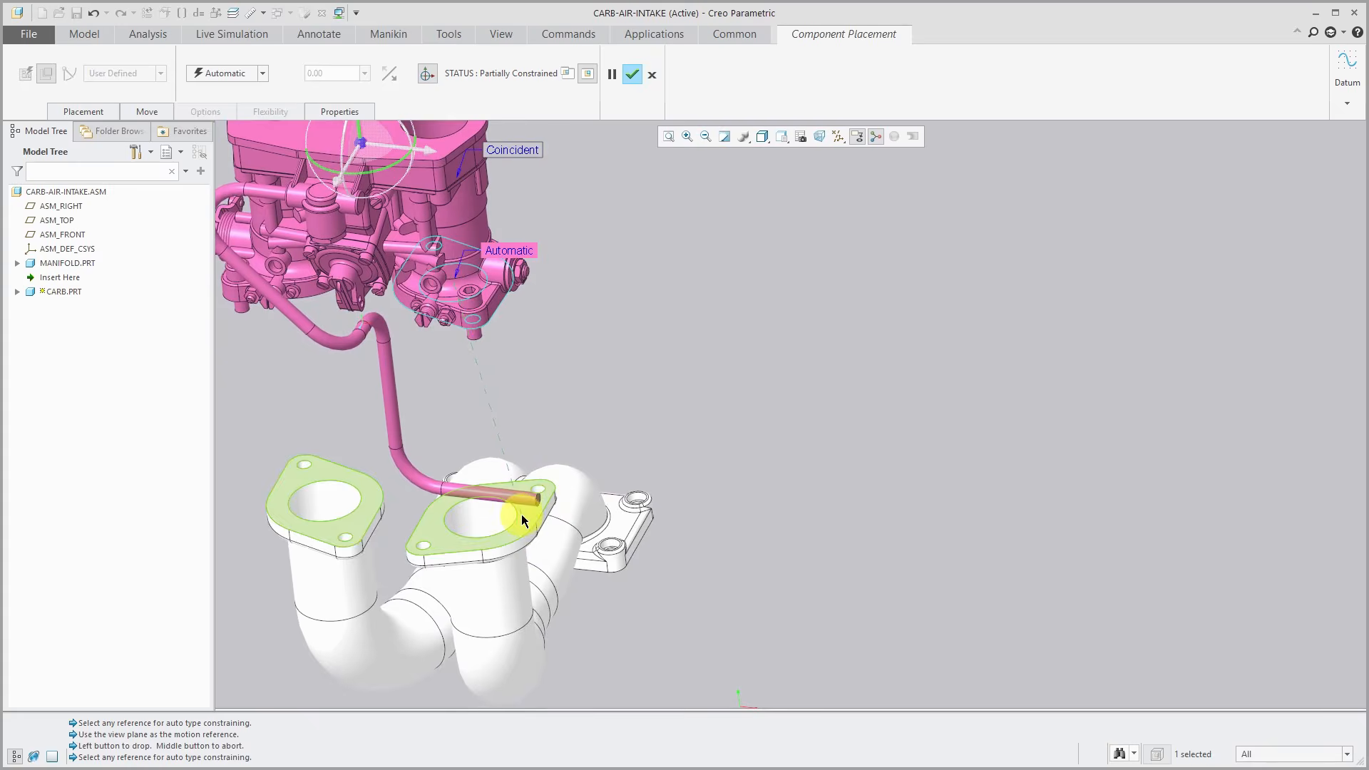
Rotate the carburetor about the aligned bore axis on the manifold flange.
middle_click_drag(662, 428, 617, 471)
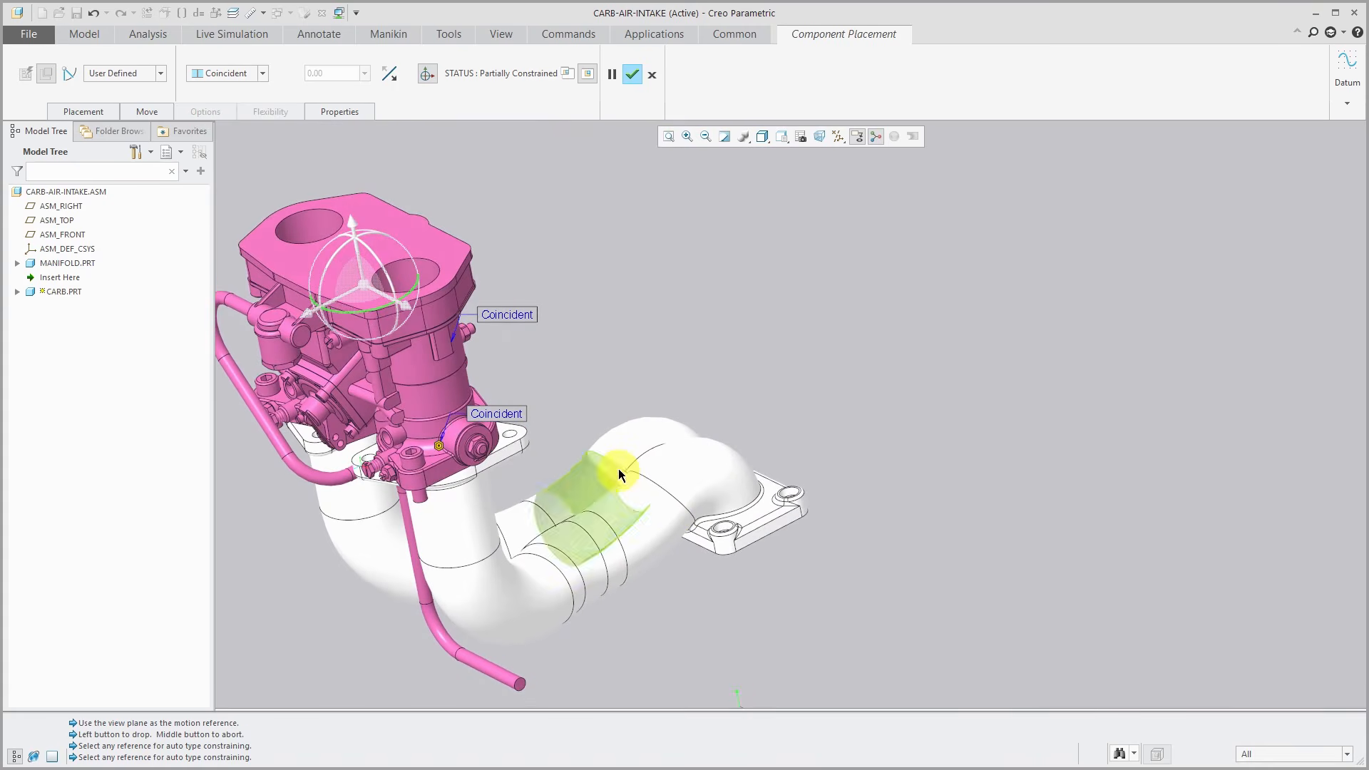
left_click_drag(386, 314, 317, 268)
scroll(889, 382, "down", 2)
scroll(572, 379, "up", 2)
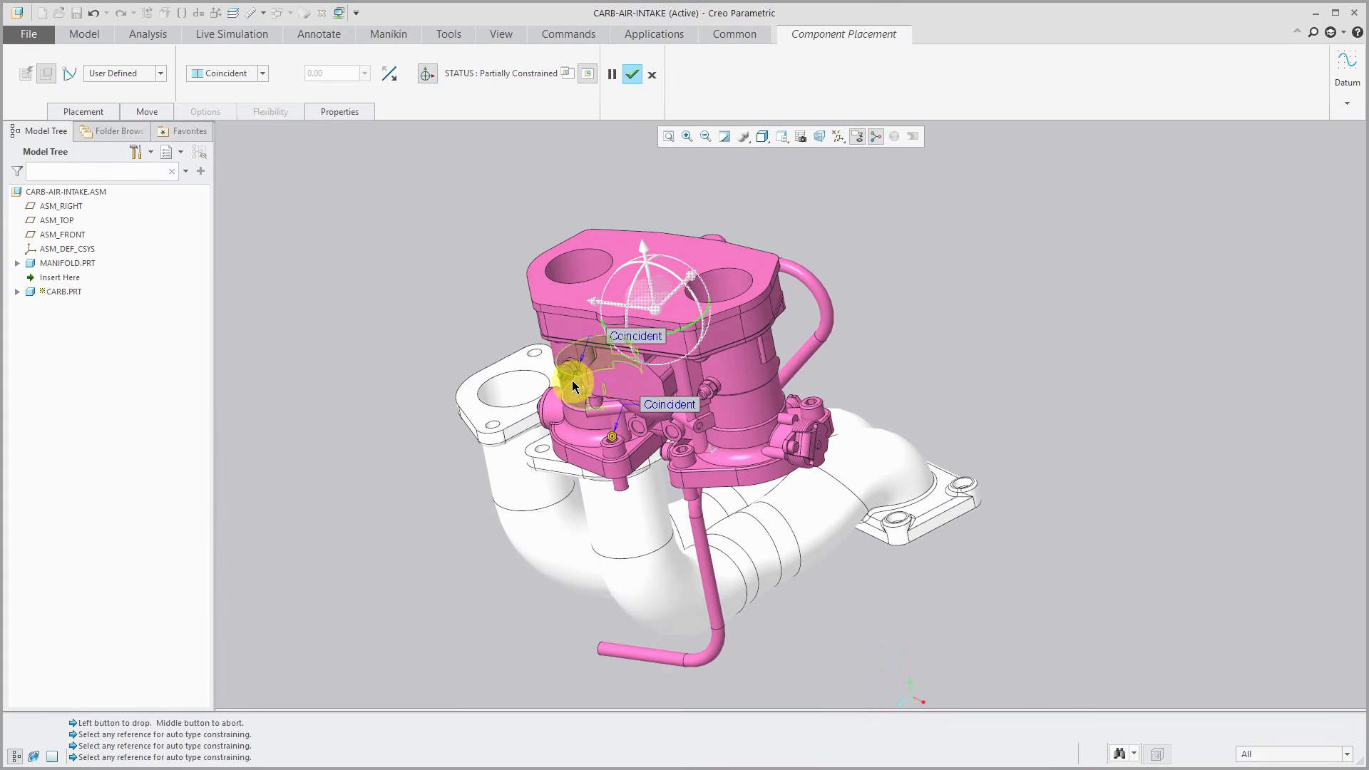
Delete the Coincident constraint between the carburetor bore and the manifold bore, keeping the flange face constraint.
left_click(103, 113)
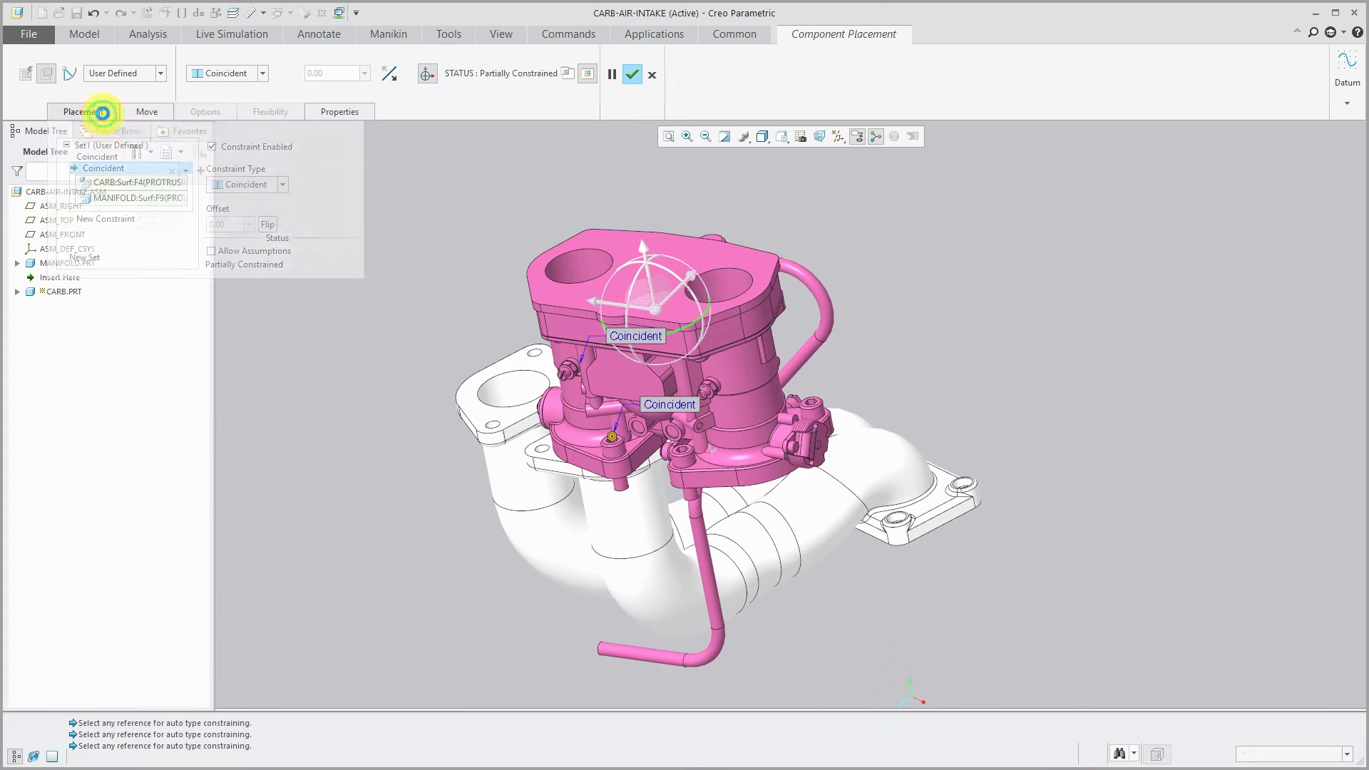
left_click(97, 164)
left_click(98, 157)
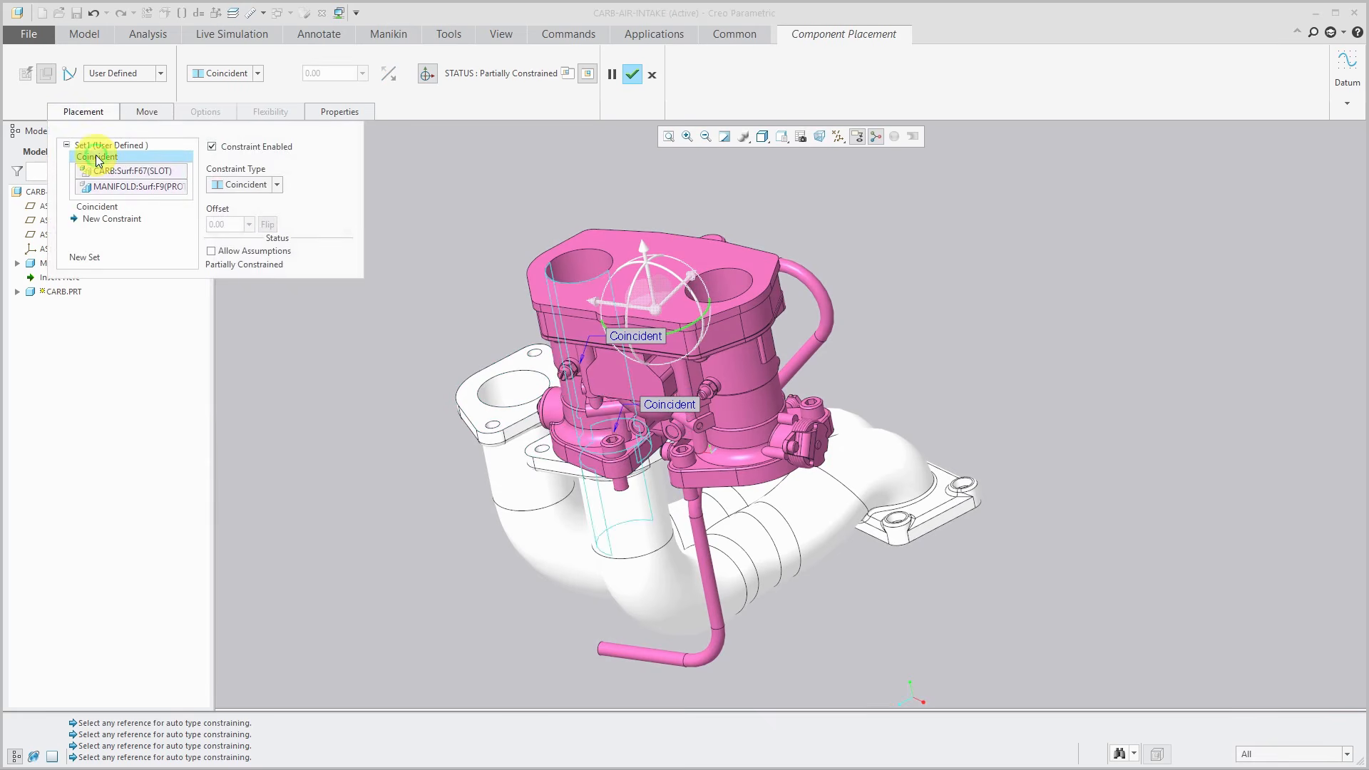
right_click(98, 158)
left_click(126, 164)
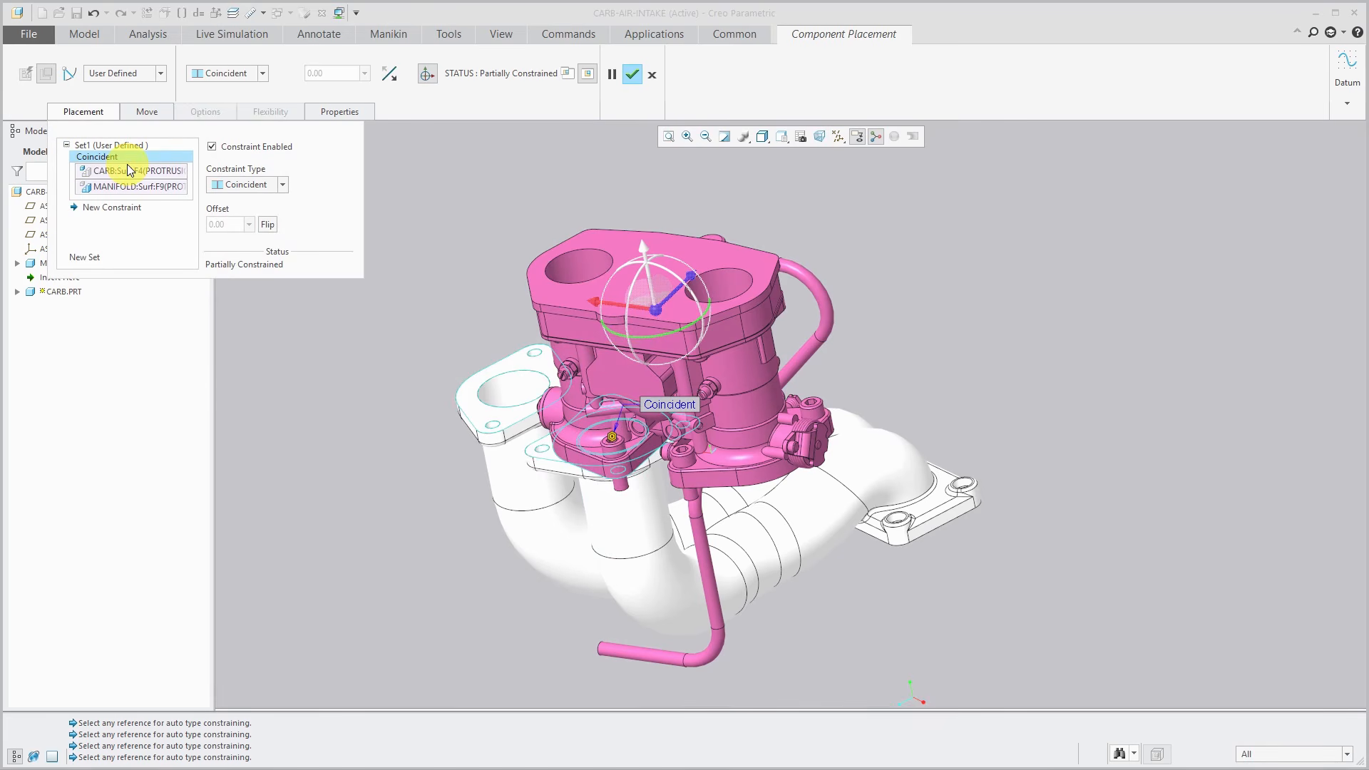
Slide the partially constrained carburetor along the manifold's flange plane.
left_click_drag(622, 313, 470, 223)
scroll(614, 446, "down", 3)
middle_click_drag(618, 419, 583, 405)
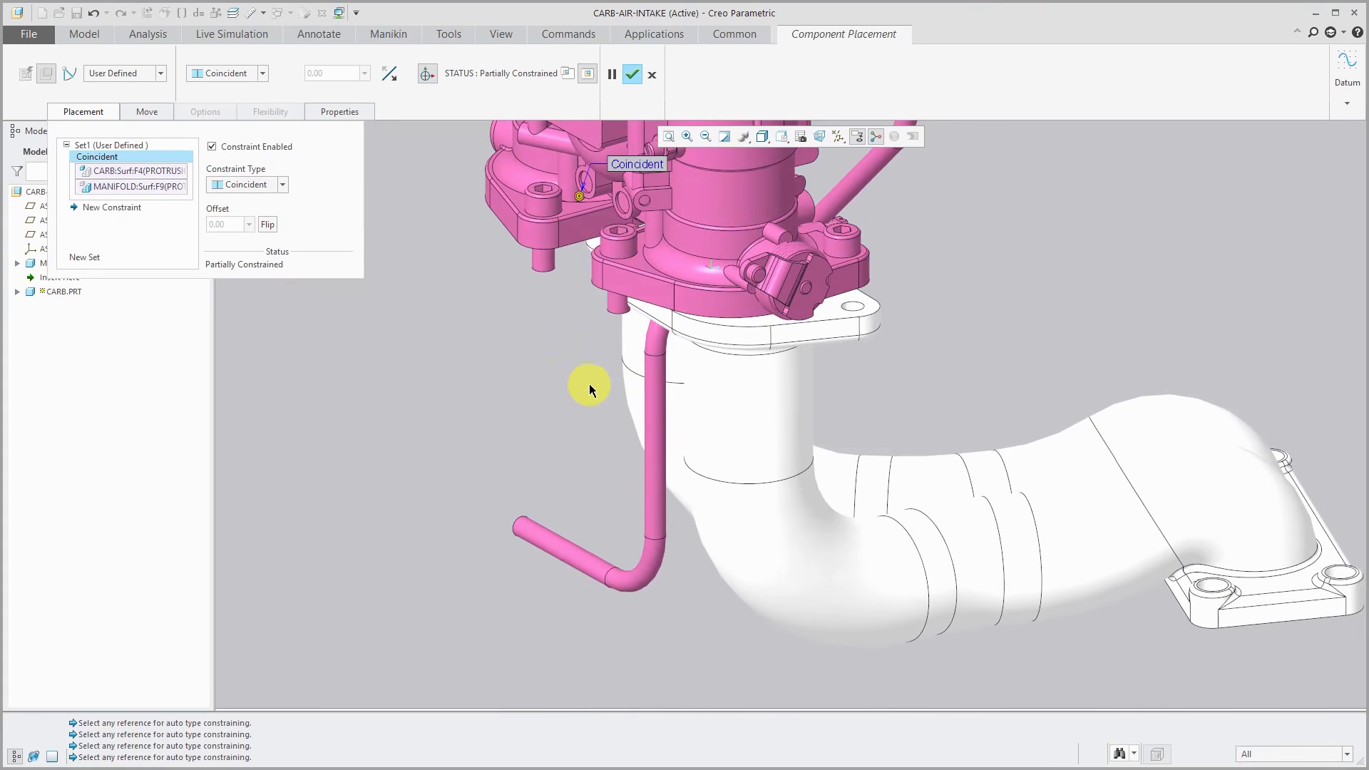
scroll(647, 574, "up", 4)
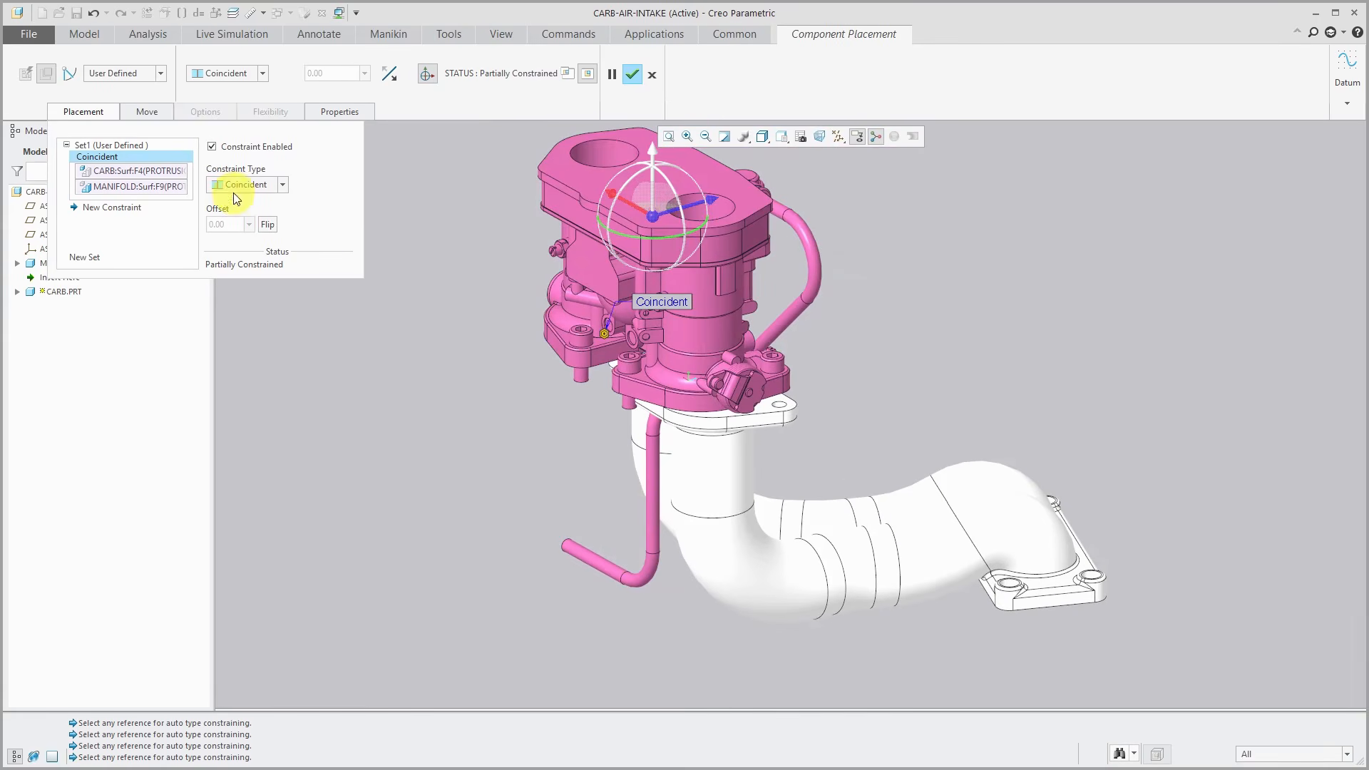
Disable the carburetor's flange face constraint, raise it off the manifold, and make its bore Coincident with the manifold's inlet bore.
left_click(213, 152)
left_click_drag(647, 250, 657, 151)
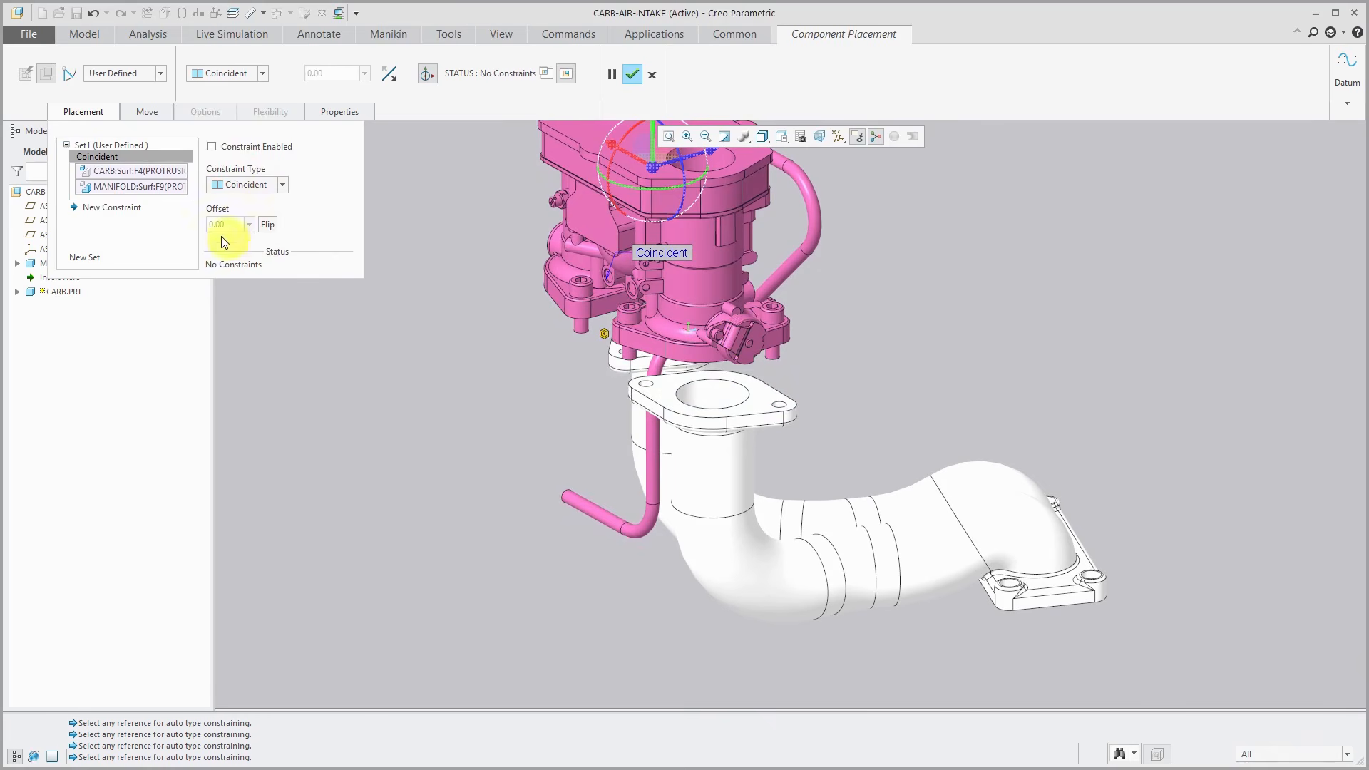
left_click(112, 208)
left_click(705, 396)
scroll(782, 434, "down", 5)
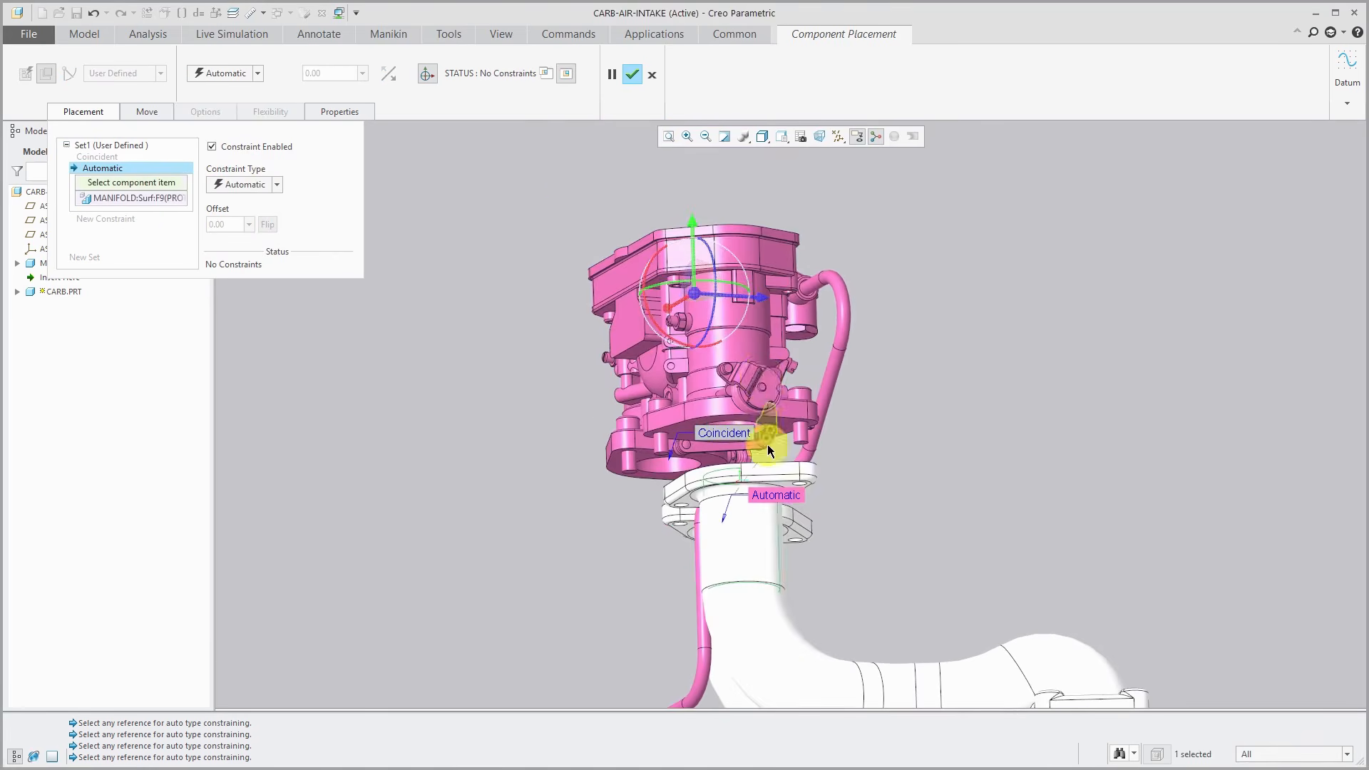
left_click(728, 425)
scroll(724, 423, "up", 3)
middle_click_drag(724, 424, 757, 490)
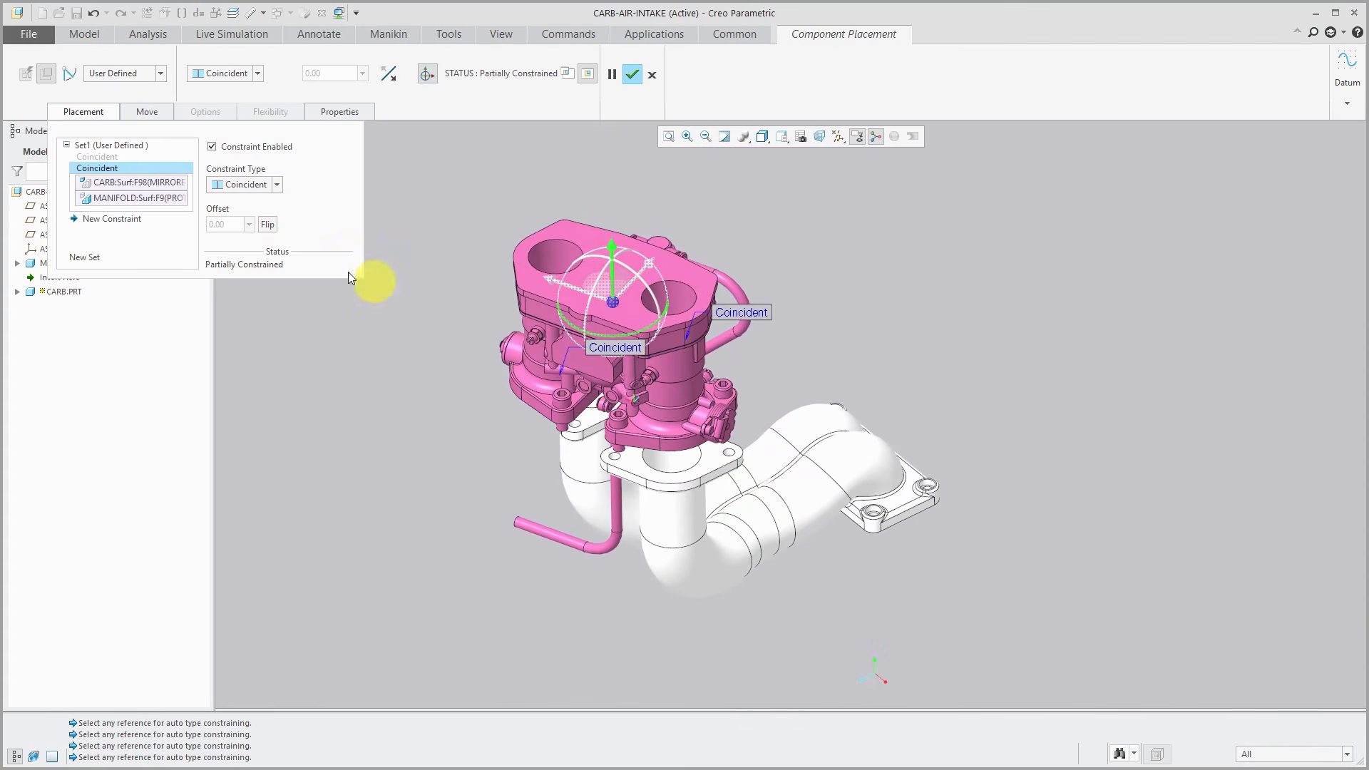
Add an Oriented constraint between the carburetor's flange bolt surface and the matching bolt hole in the manifold's inlet flange.
left_click(113, 157)
left_click(218, 149)
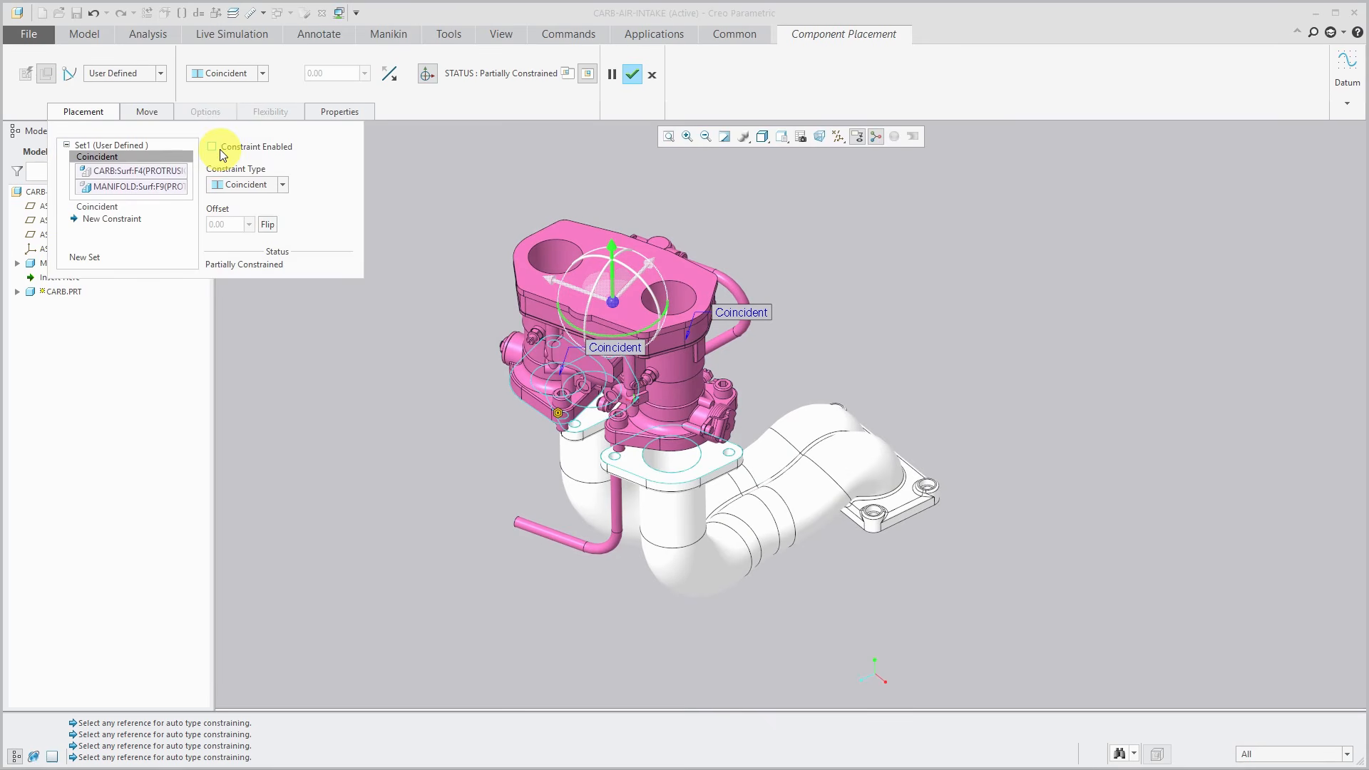
left_click(118, 219)
scroll(750, 438, "up", 3)
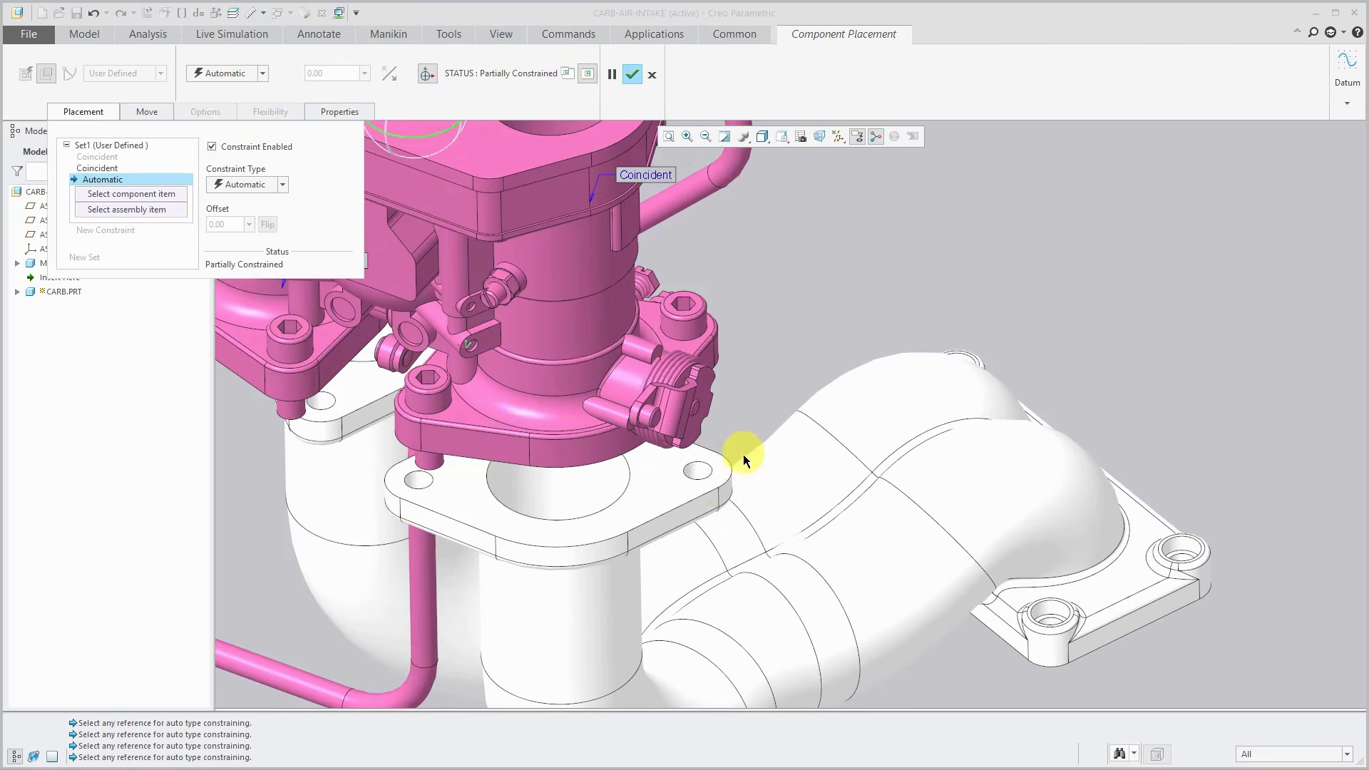
left_click(706, 472)
middle_click_drag(747, 447, 706, 406)
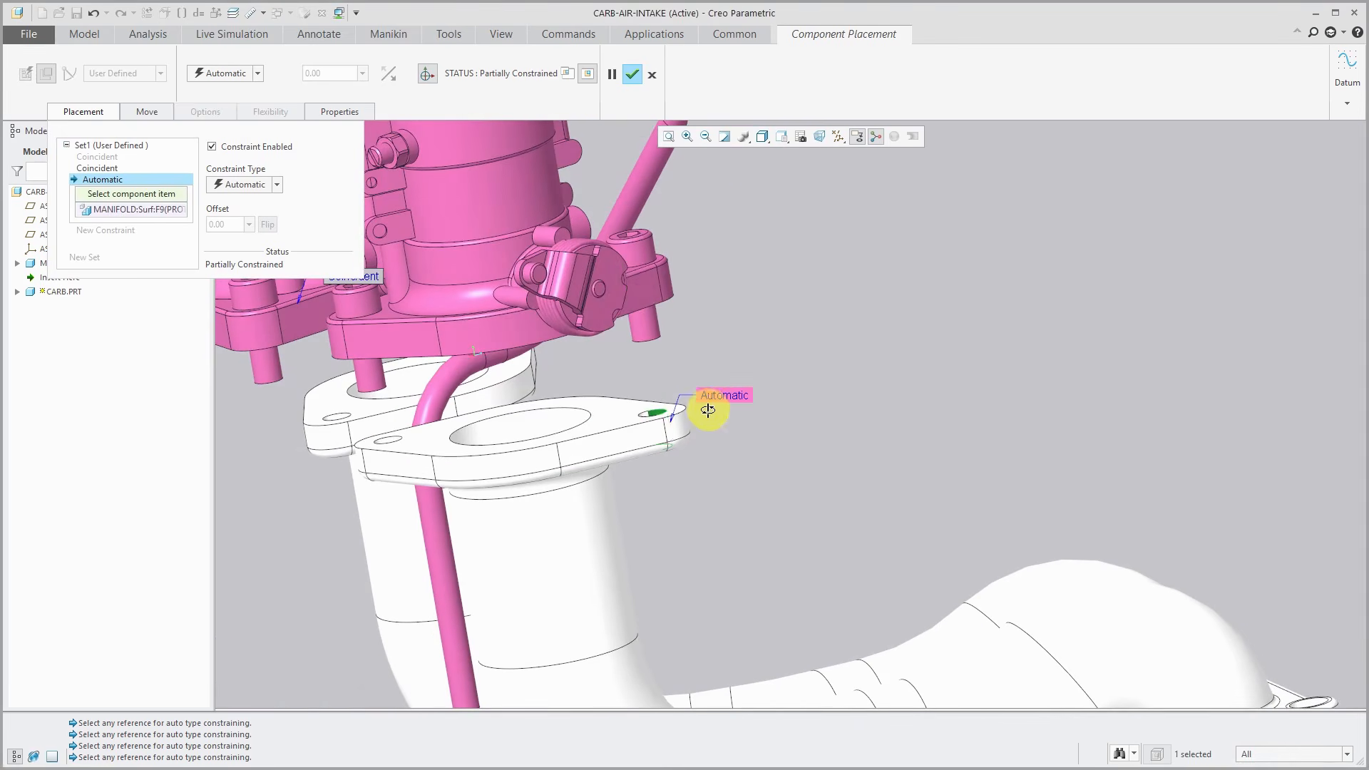
left_click(656, 324)
middle_click_drag(716, 359, 713, 378)
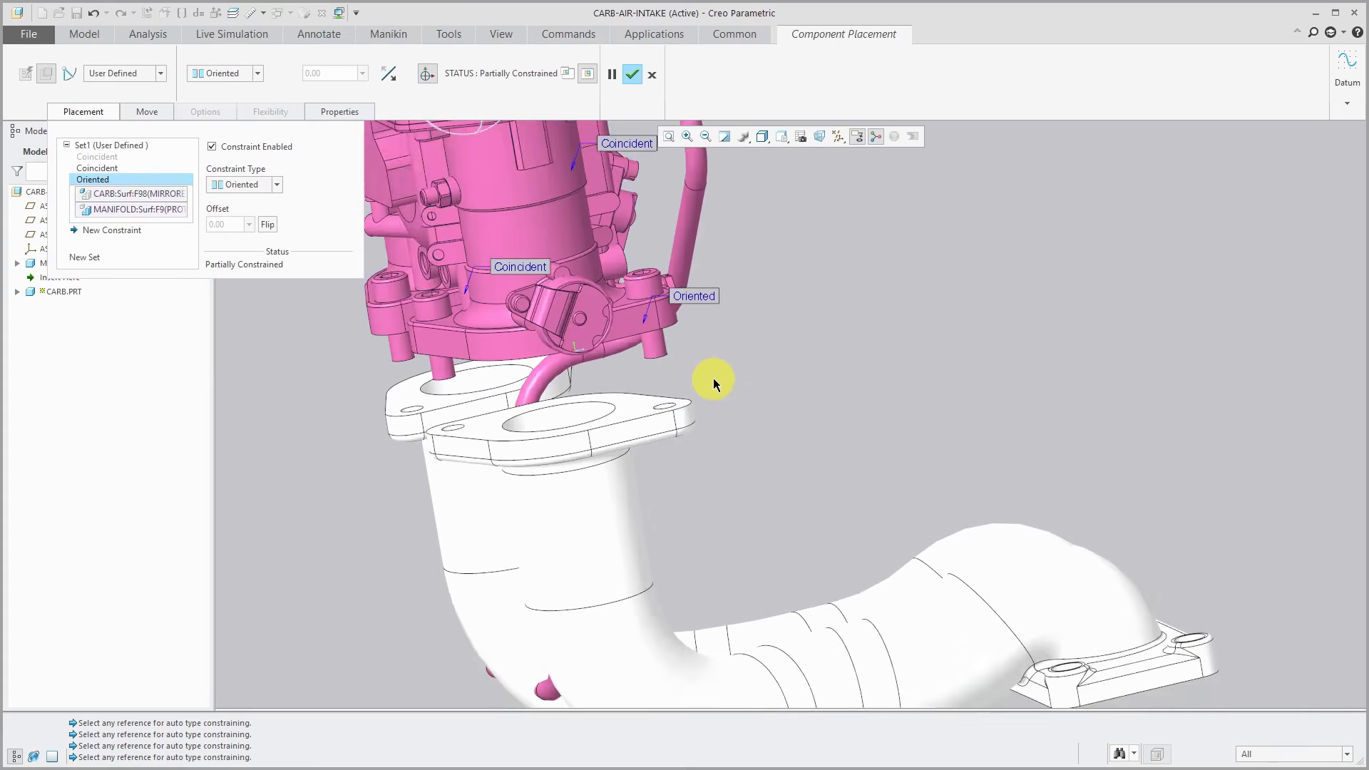
Re-enable the flange face Coincident constraint and accept the carburetor placement.
left_click(97, 157)
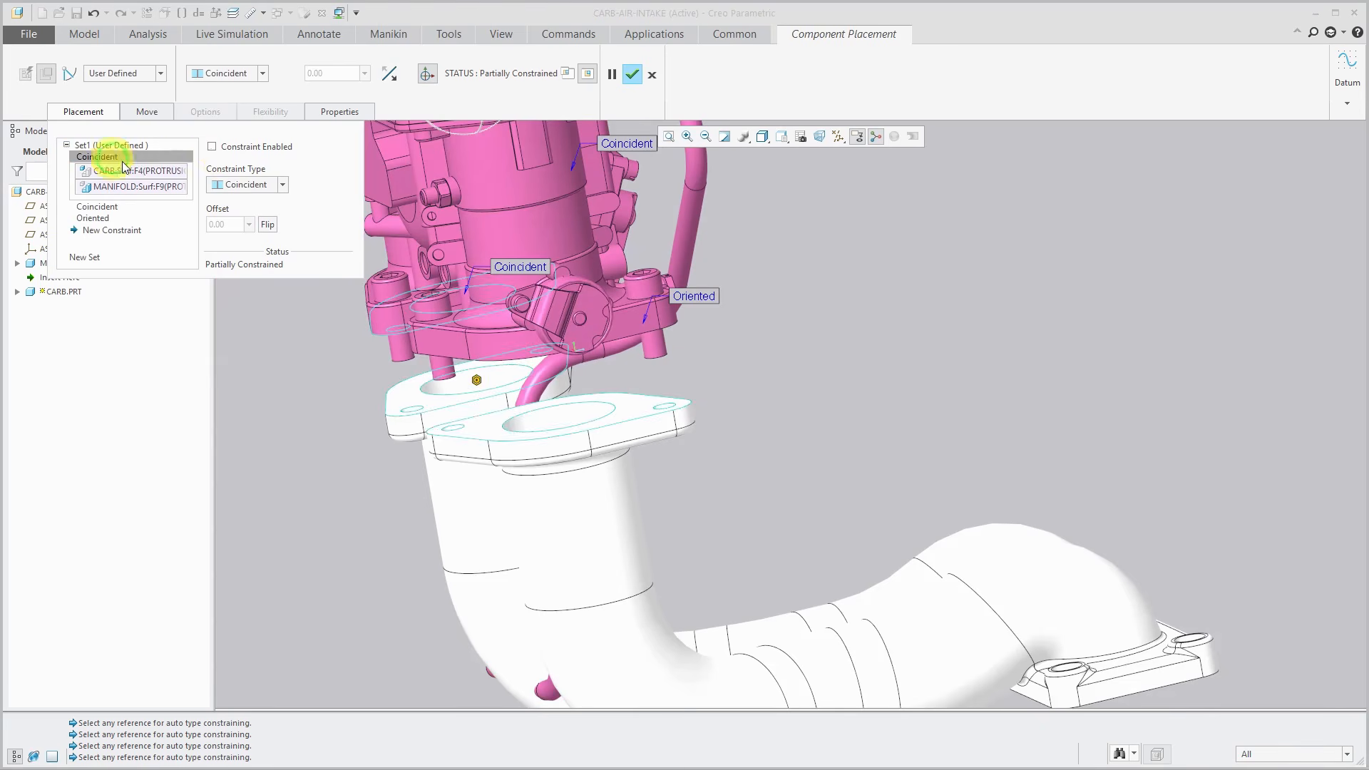
left_click(212, 147)
scroll(673, 456, "down", 5)
mouse_move(673, 457)
middle_mouse_down()
mouse_move(657, 452)
mouse_move(776, 452)
mouse_move(703, 466)
middle_mouse_up()
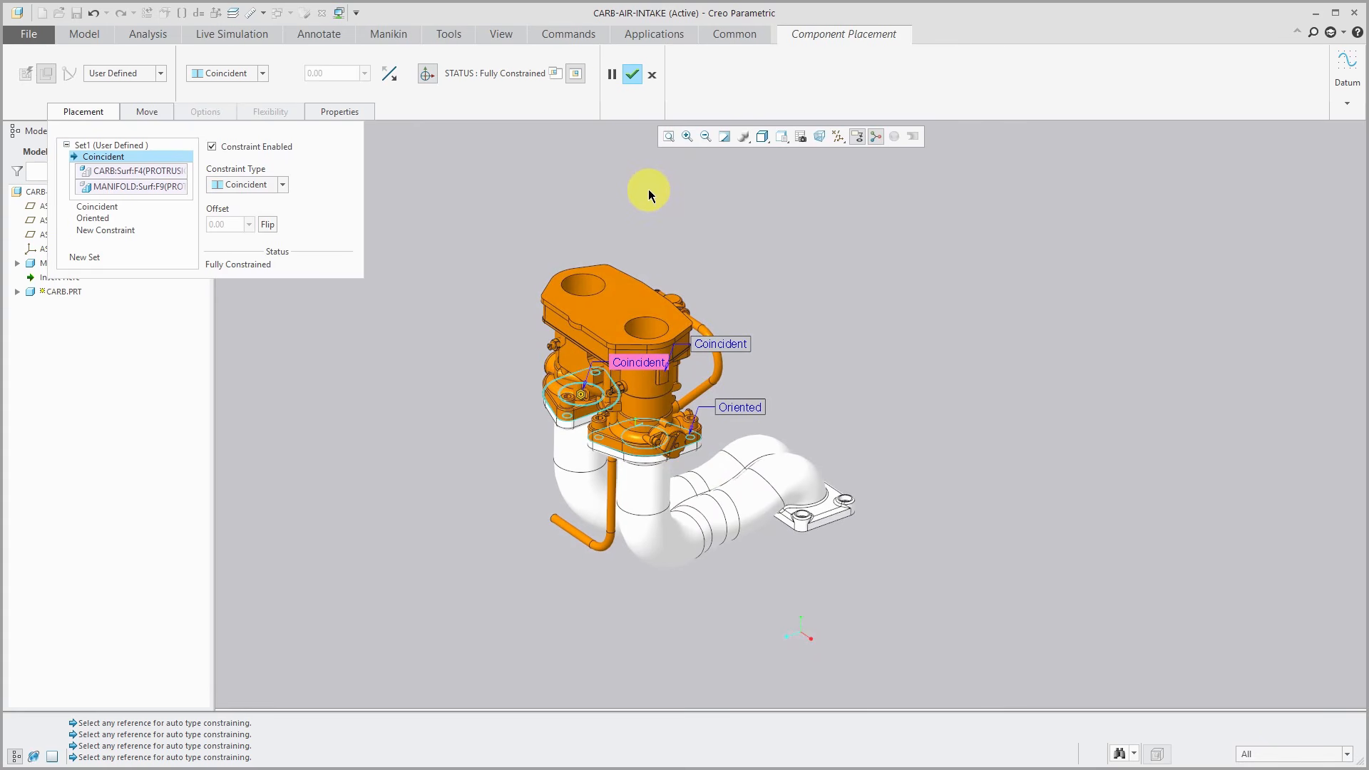
left_click(632, 76)
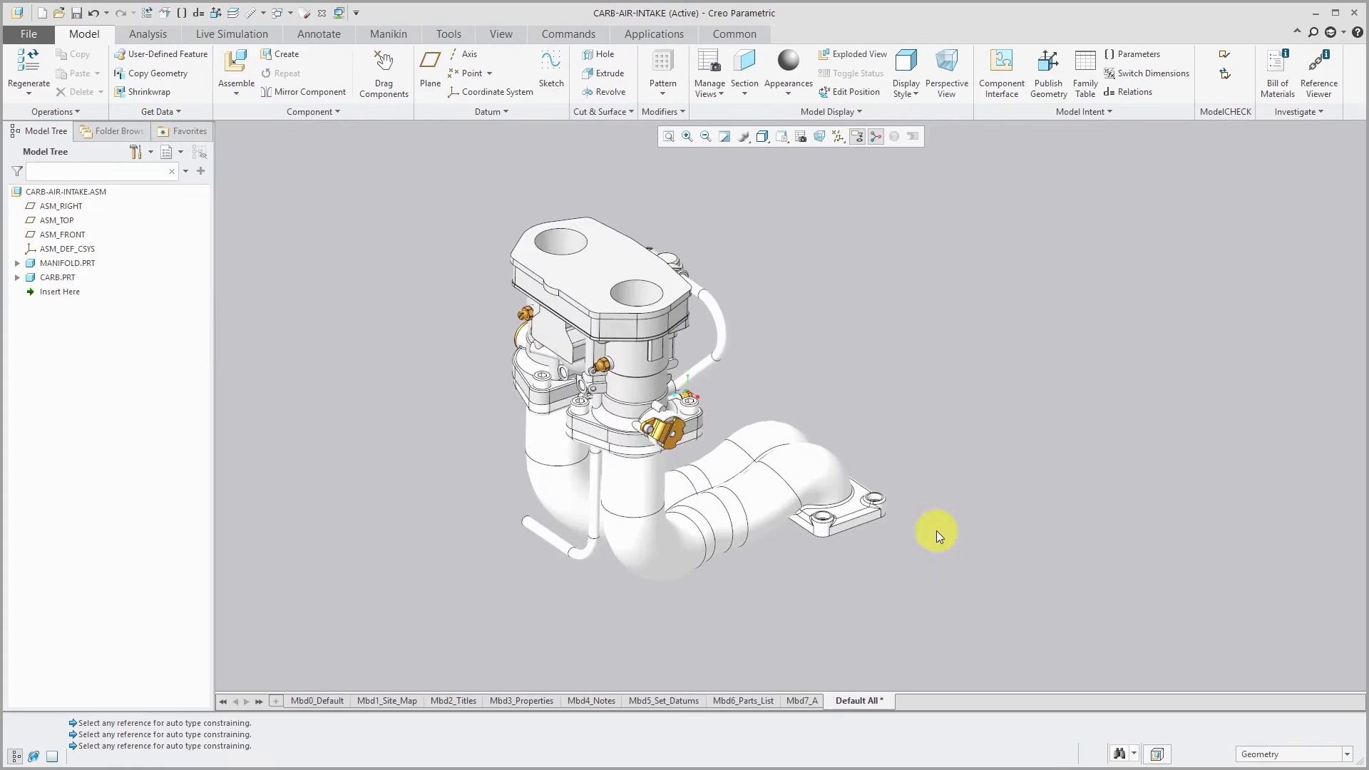
Assemble scoop.prt above the carburetor and turn it about its vertical axis to line up with the carburetor's top.
scroll(936, 531, "down", 3)
scroll(758, 388, "up", 3)
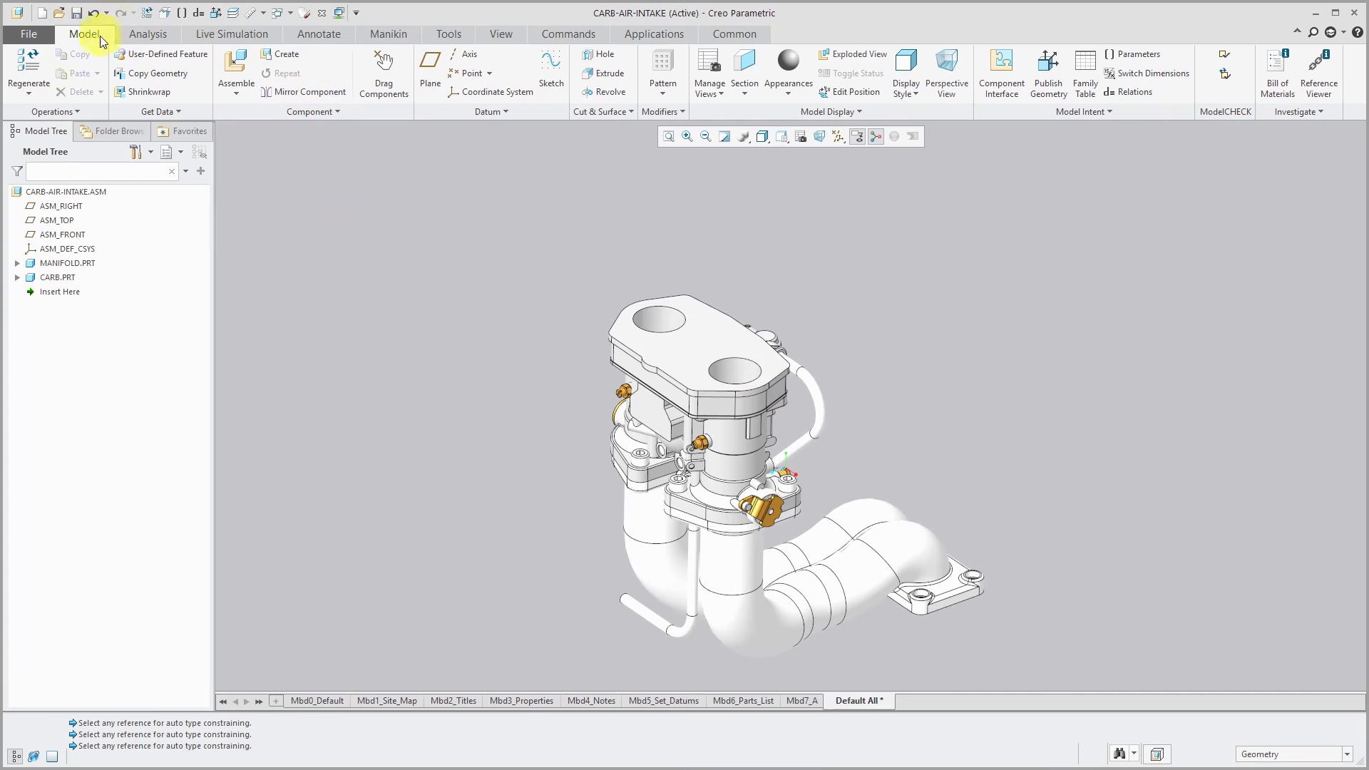
left_click(236, 68)
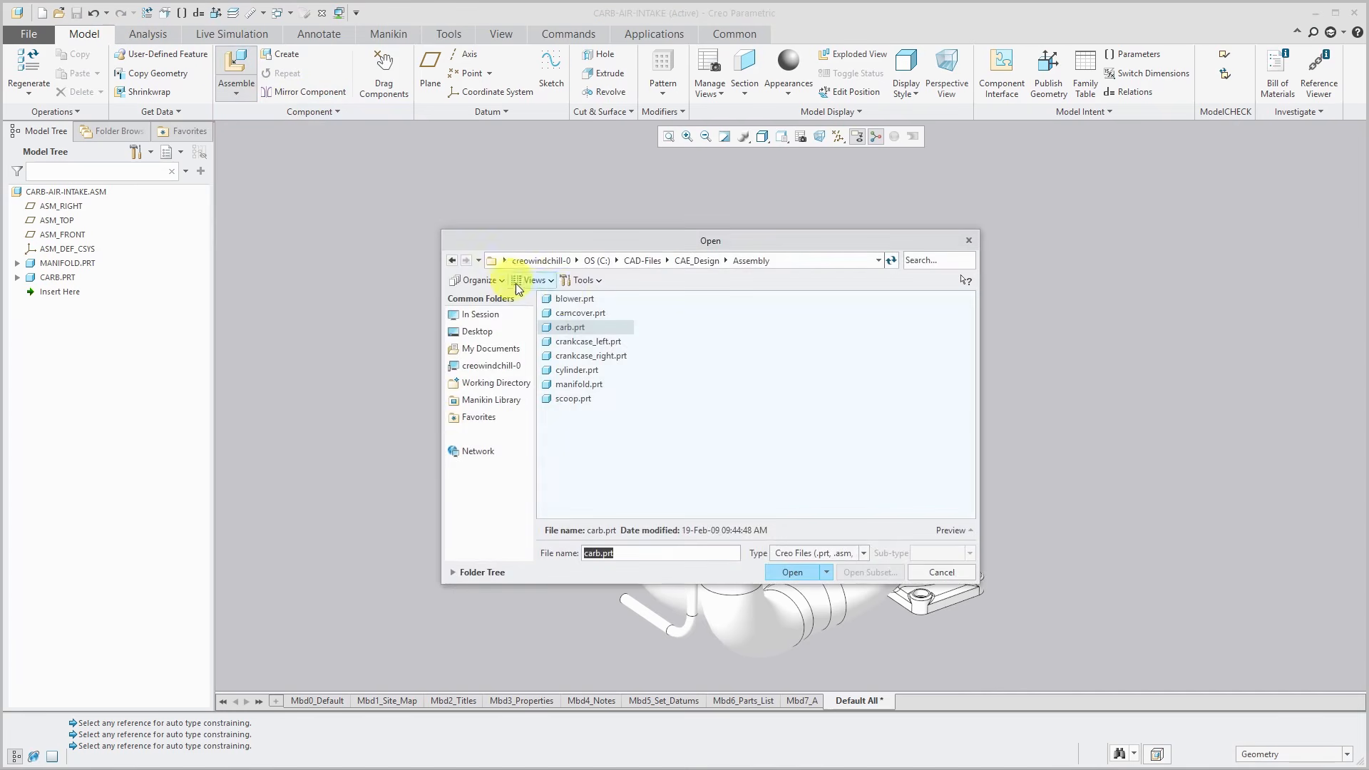
double_click(575, 398)
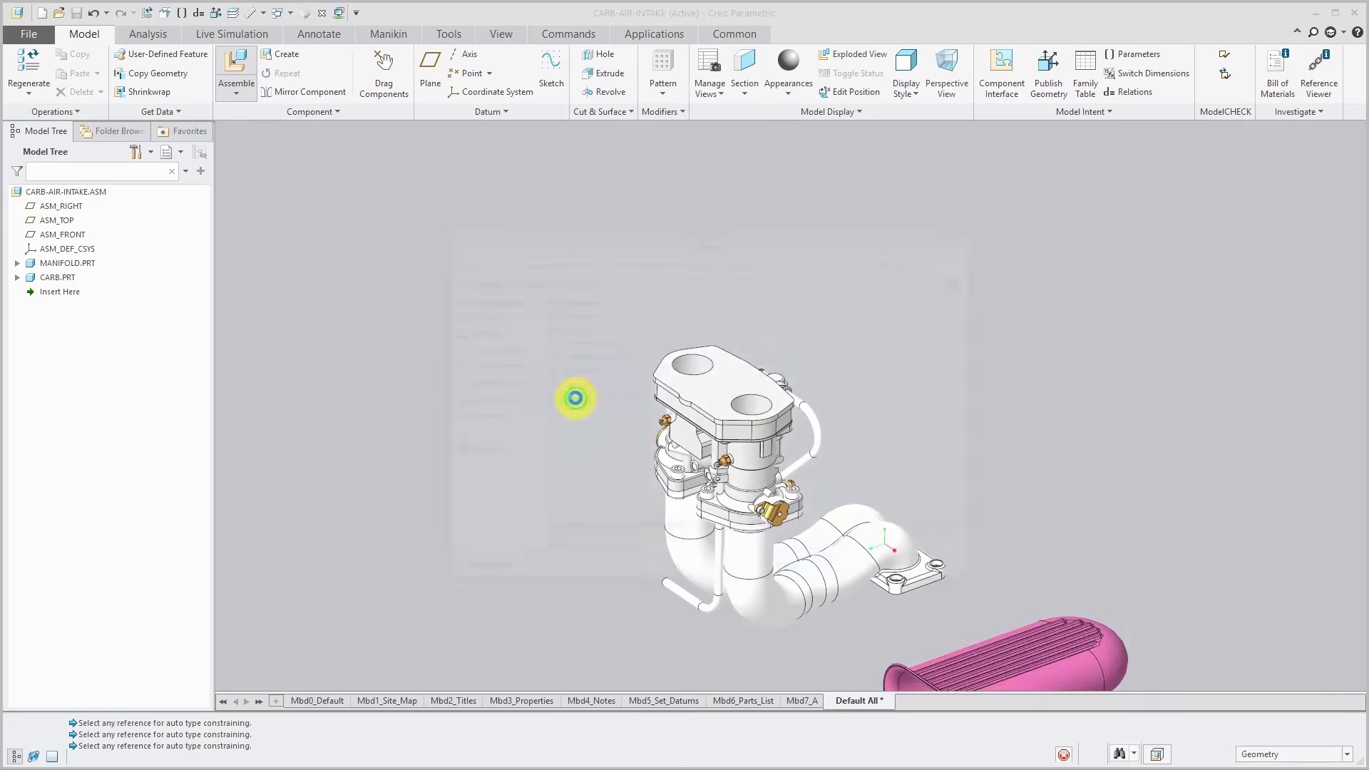
left_click(708, 284)
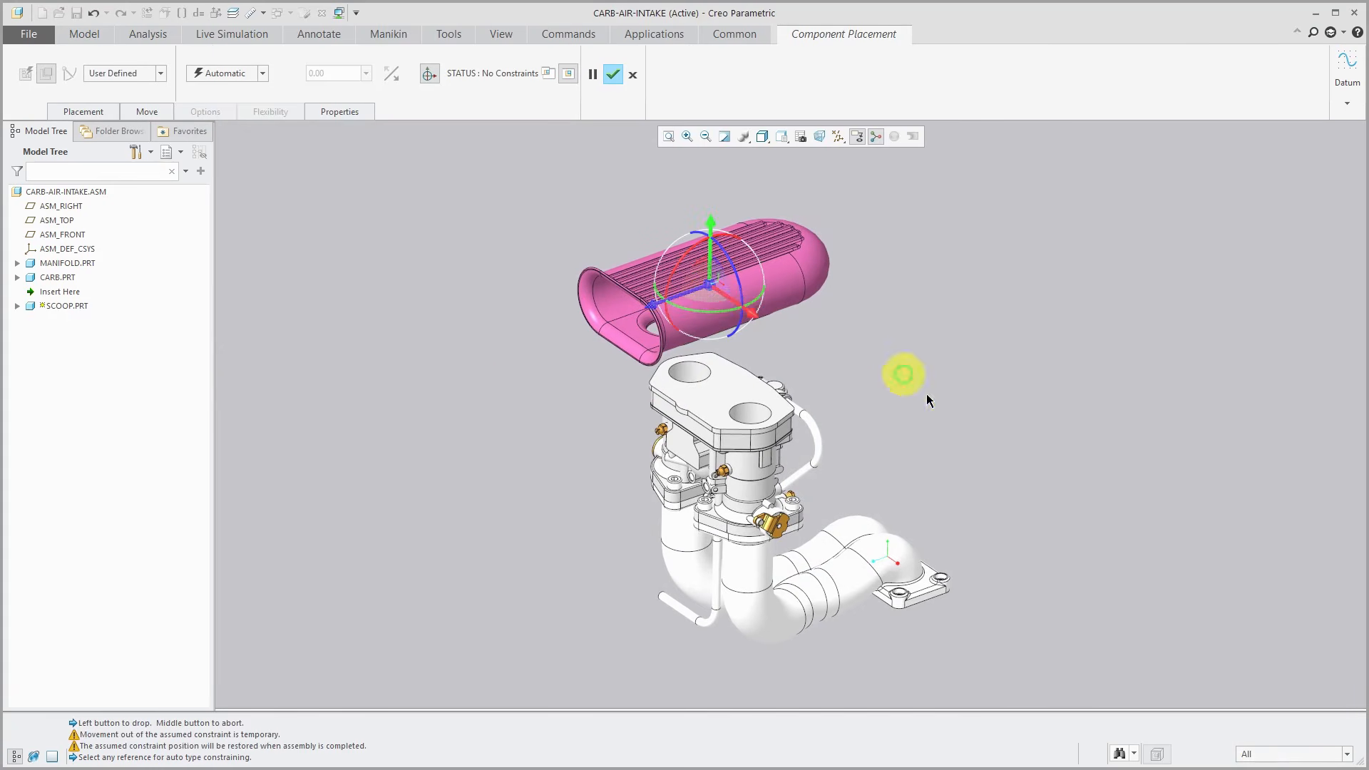
left_click_drag(733, 314, 648, 303)
Make the round opening near the scoop's closed end Coincident with the matching carburetor bore.
middle_click_drag(819, 363, 786, 358)
scroll(781, 365, "down", 4)
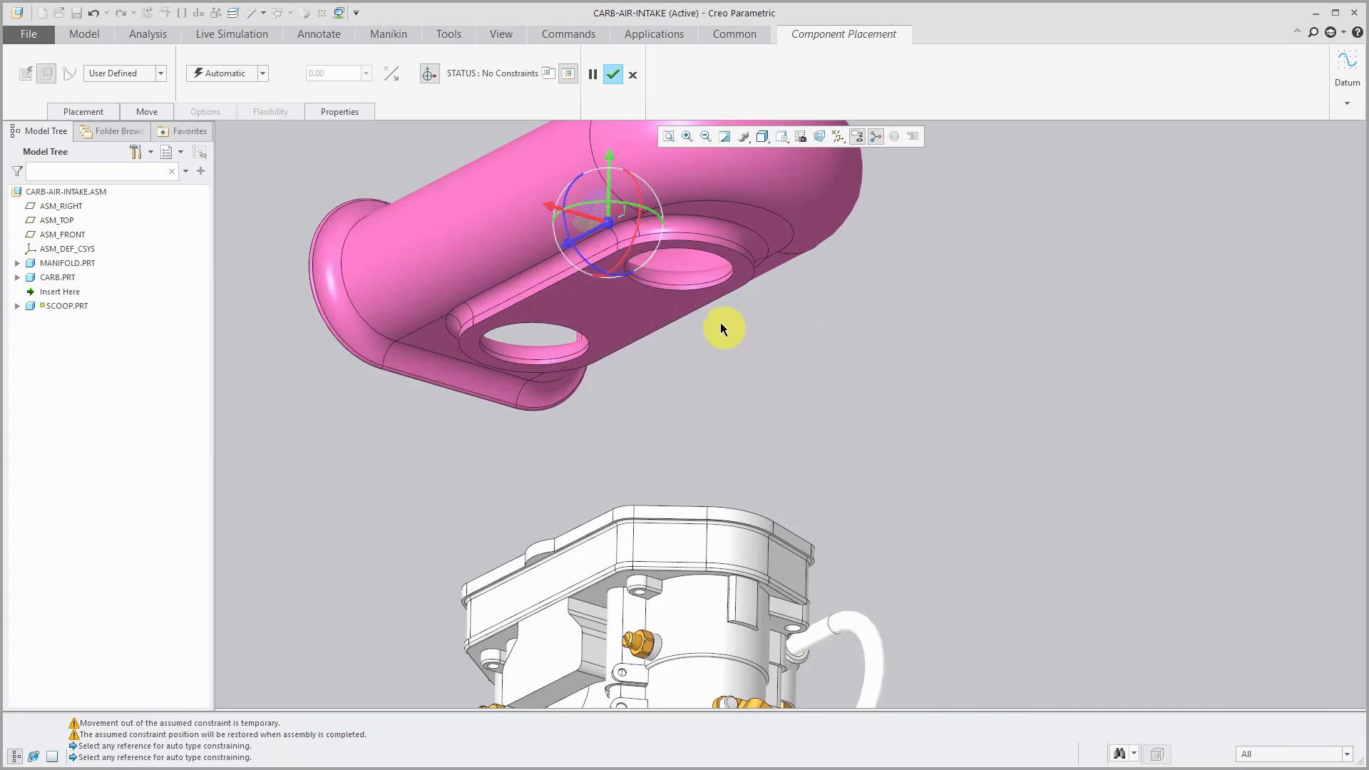
left_click(699, 286)
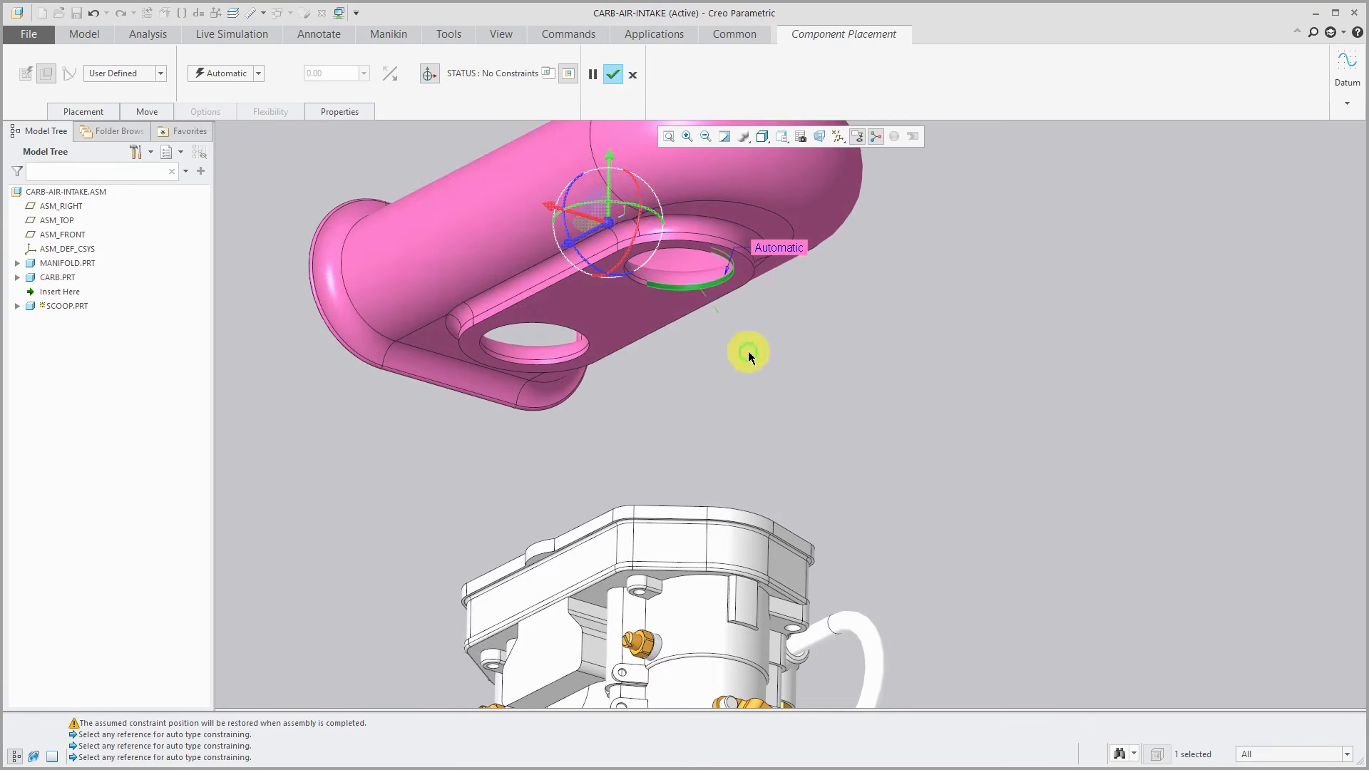
middle_click_drag(742, 351, 749, 400)
left_click(735, 458)
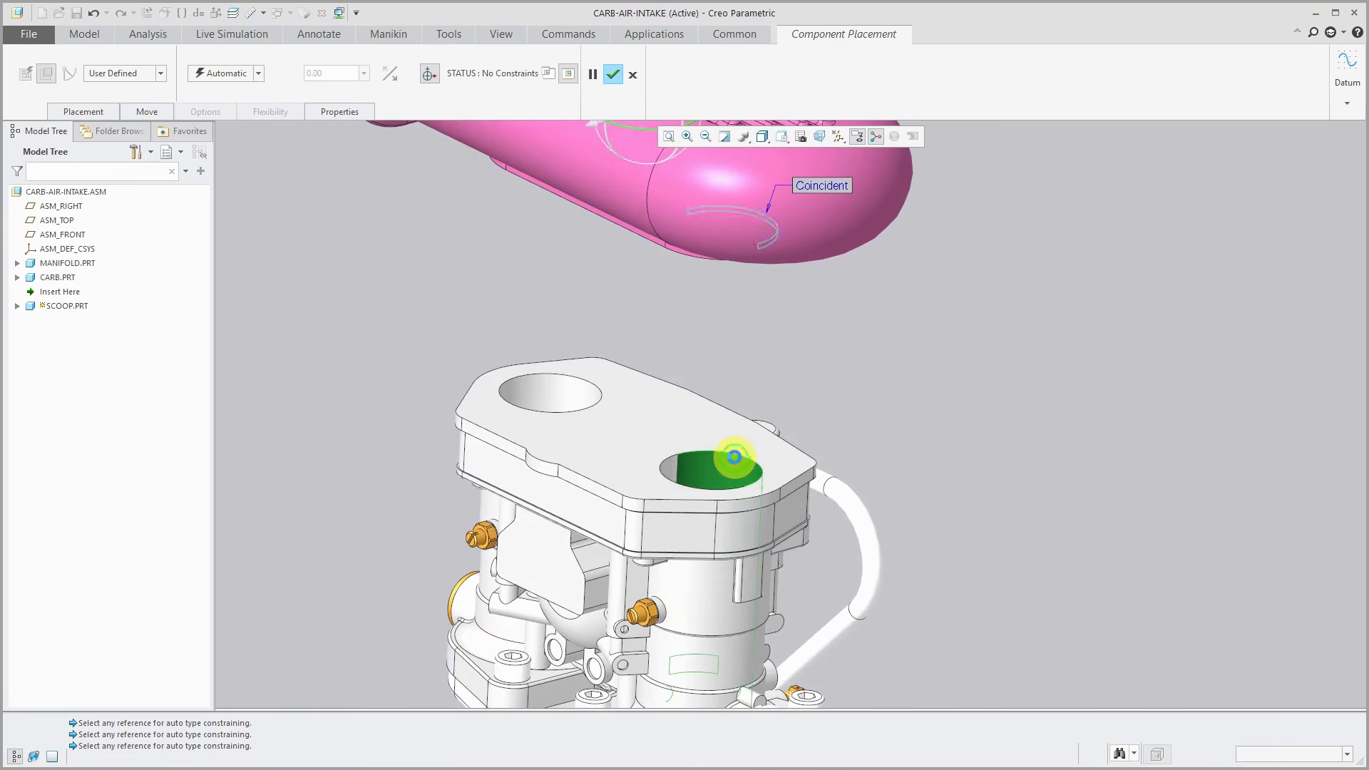
Make the scoop's underside mounting face Coincident with the carburetor's flat top face.
left_click(696, 416)
middle_click_drag(764, 399, 842, 436)
left_click(678, 308)
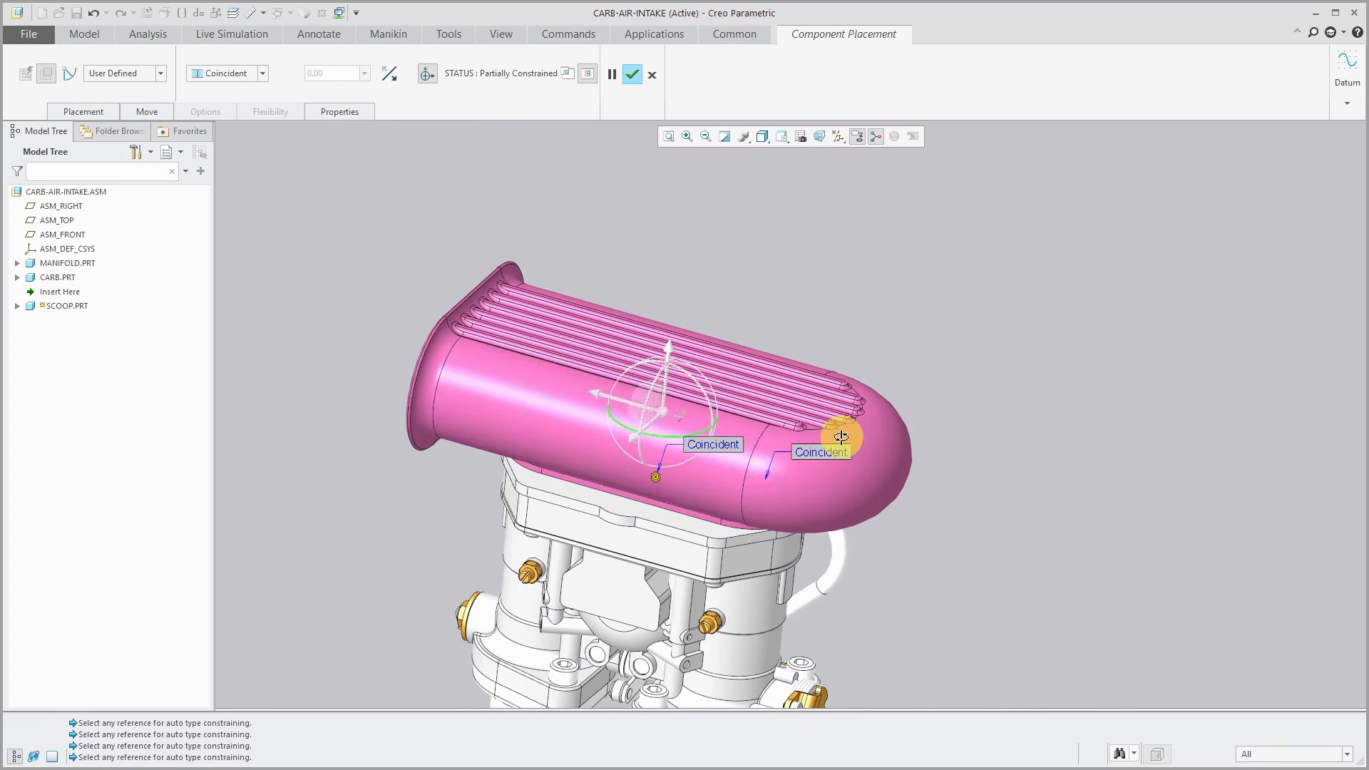
middle_click_drag(568, 452, 666, 407)
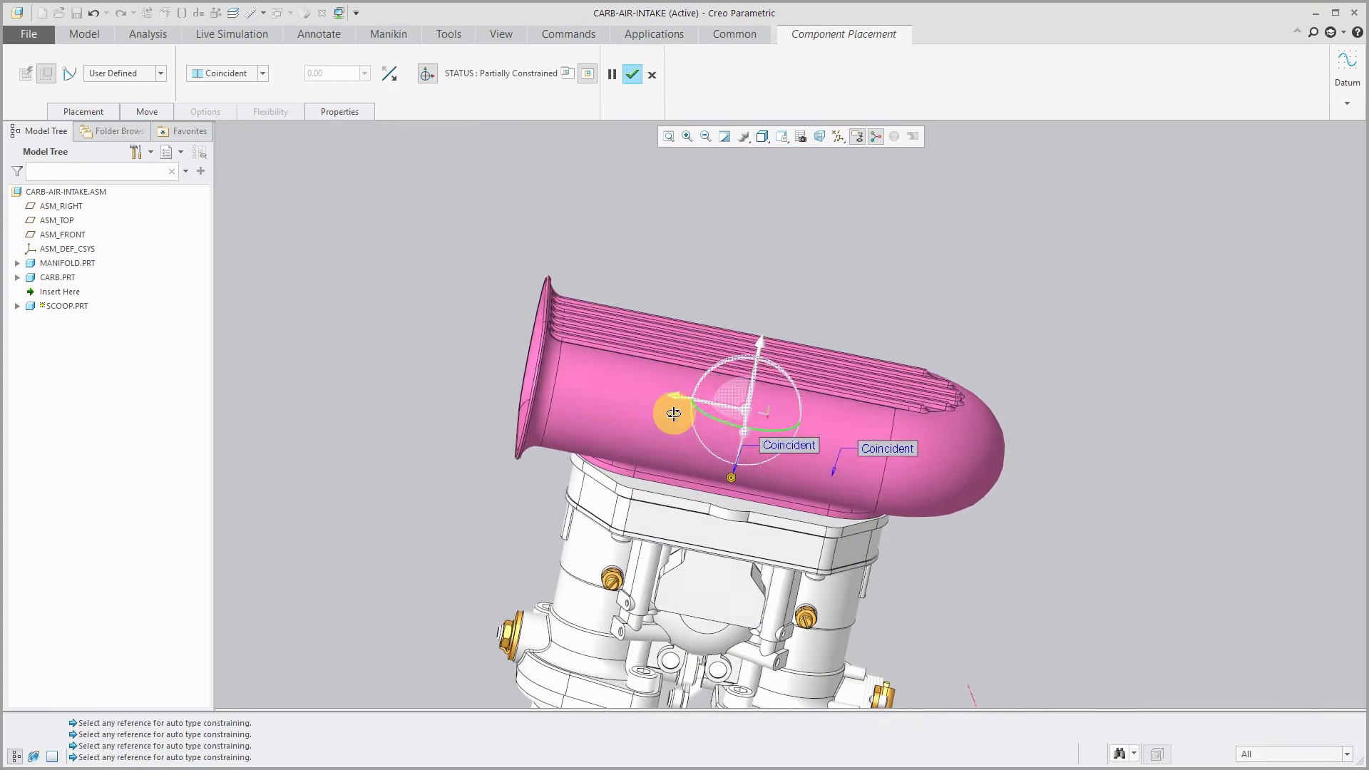
Start a third placement constraint for the scoop, of Automatic type.
left_click(81, 112)
left_click(114, 222)
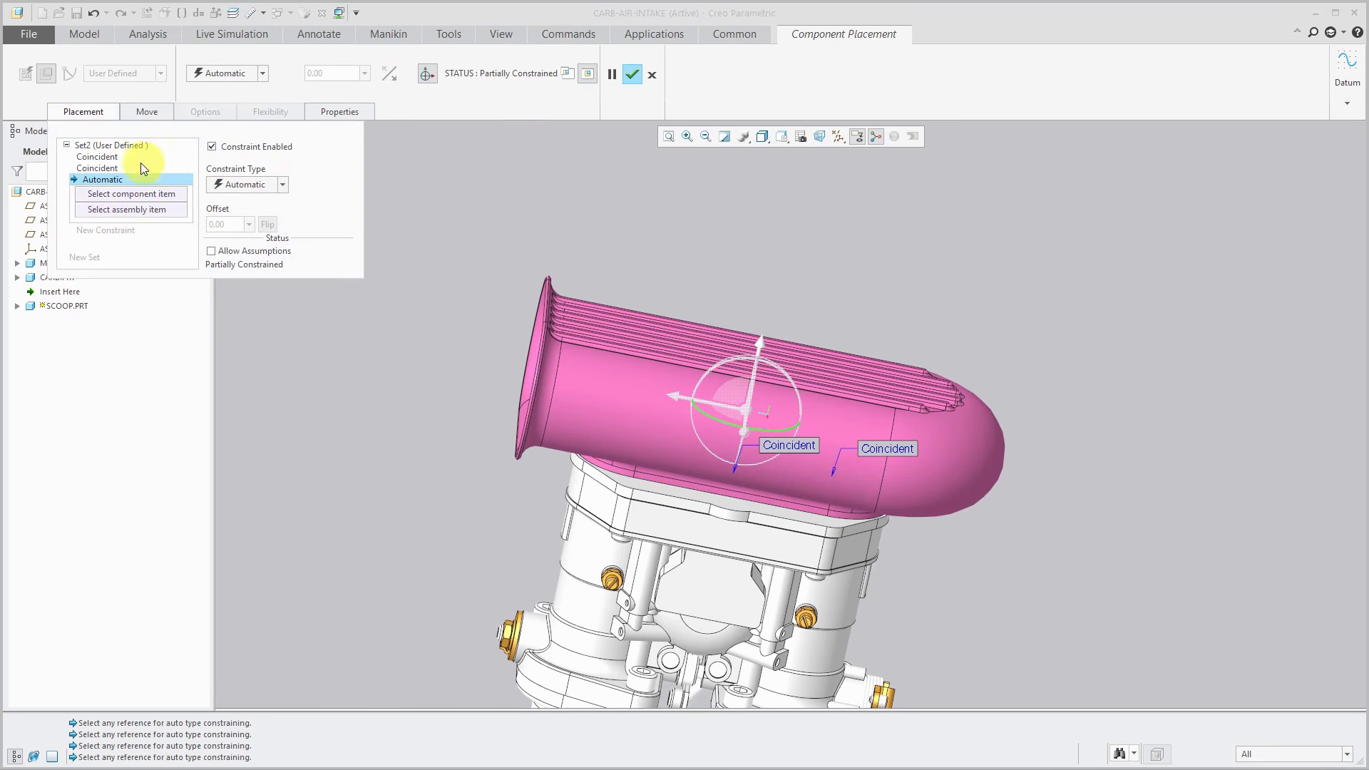
left_click(112, 157)
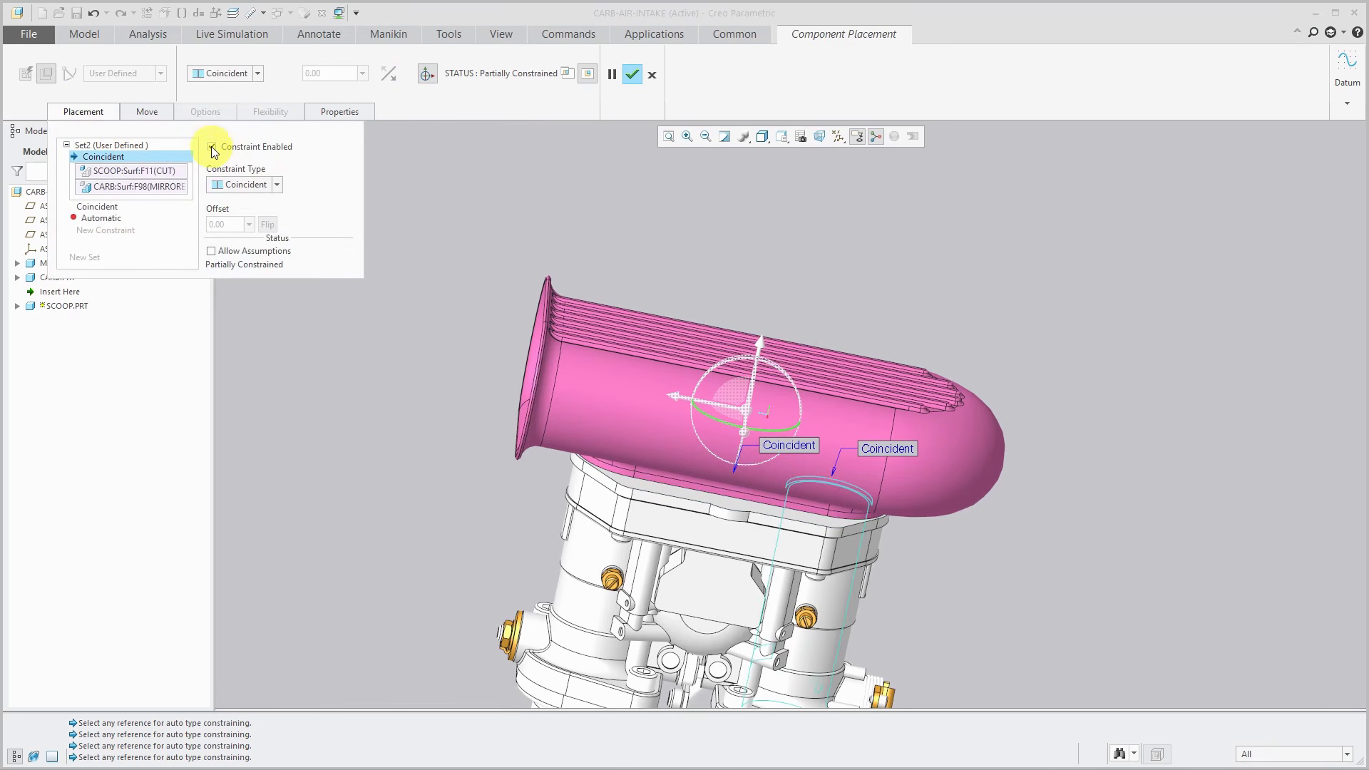
left_click(211, 147)
middle_click_drag(759, 455, 755, 395)
left_click(113, 157)
left_click(211, 147)
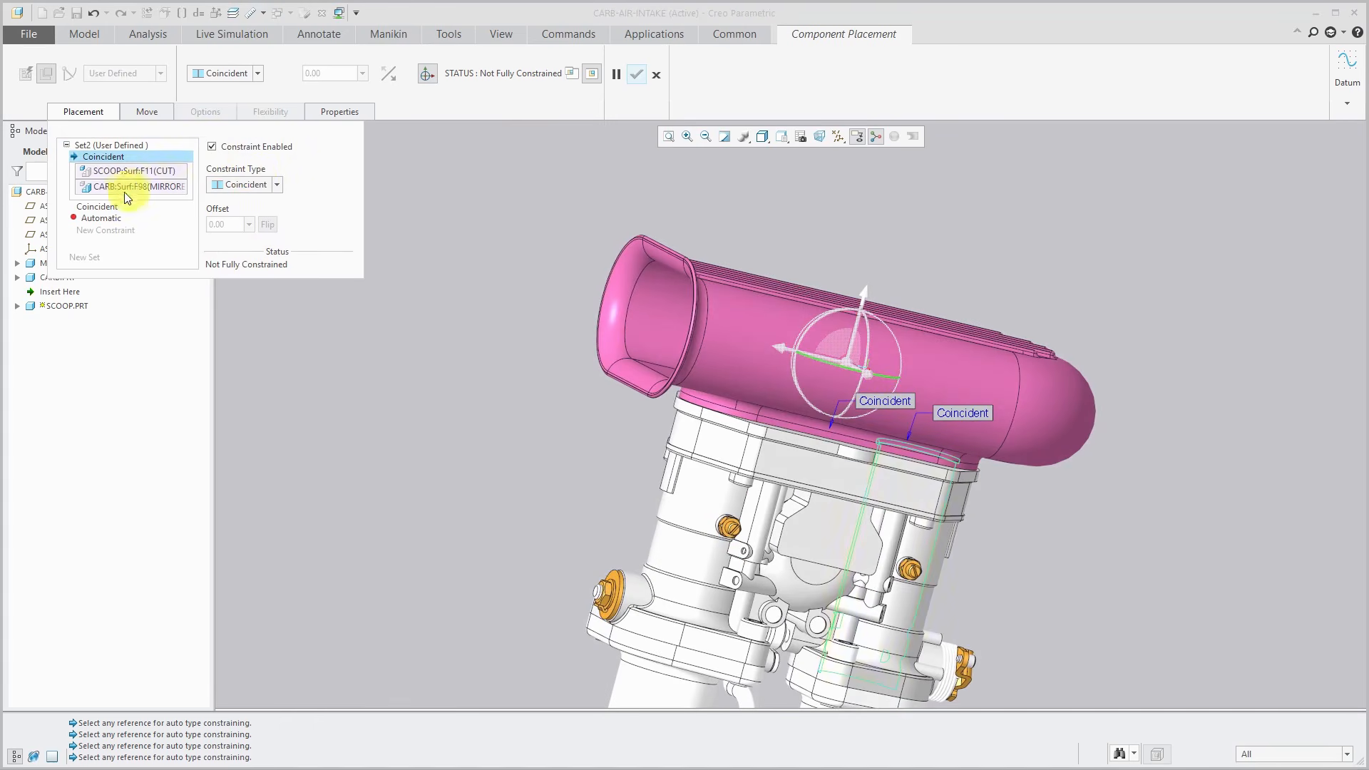
Disable the Coincident constraint between the scoop's underside and the carburetor's top face, and raise the scoop off the carburetor.
left_click(104, 208)
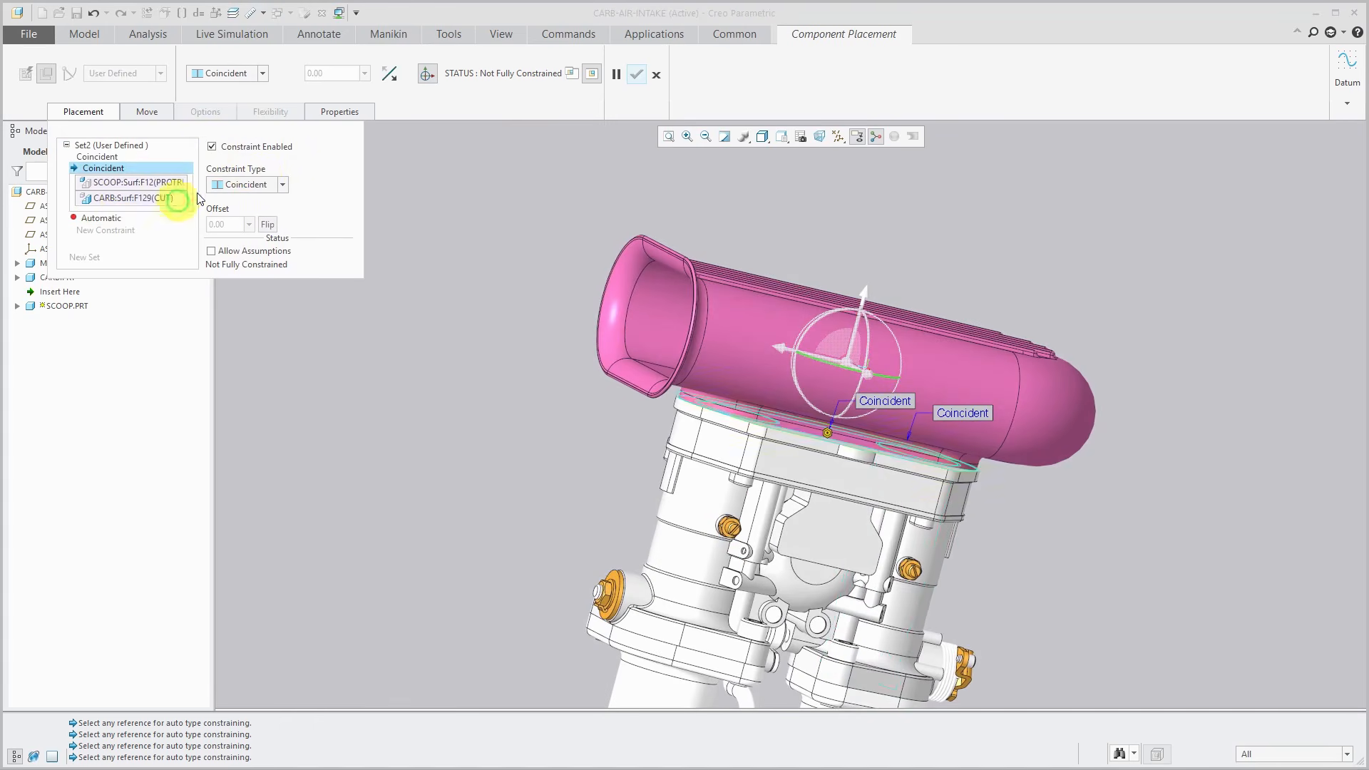
left_click(211, 147)
left_click_drag(861, 306, 879, 238)
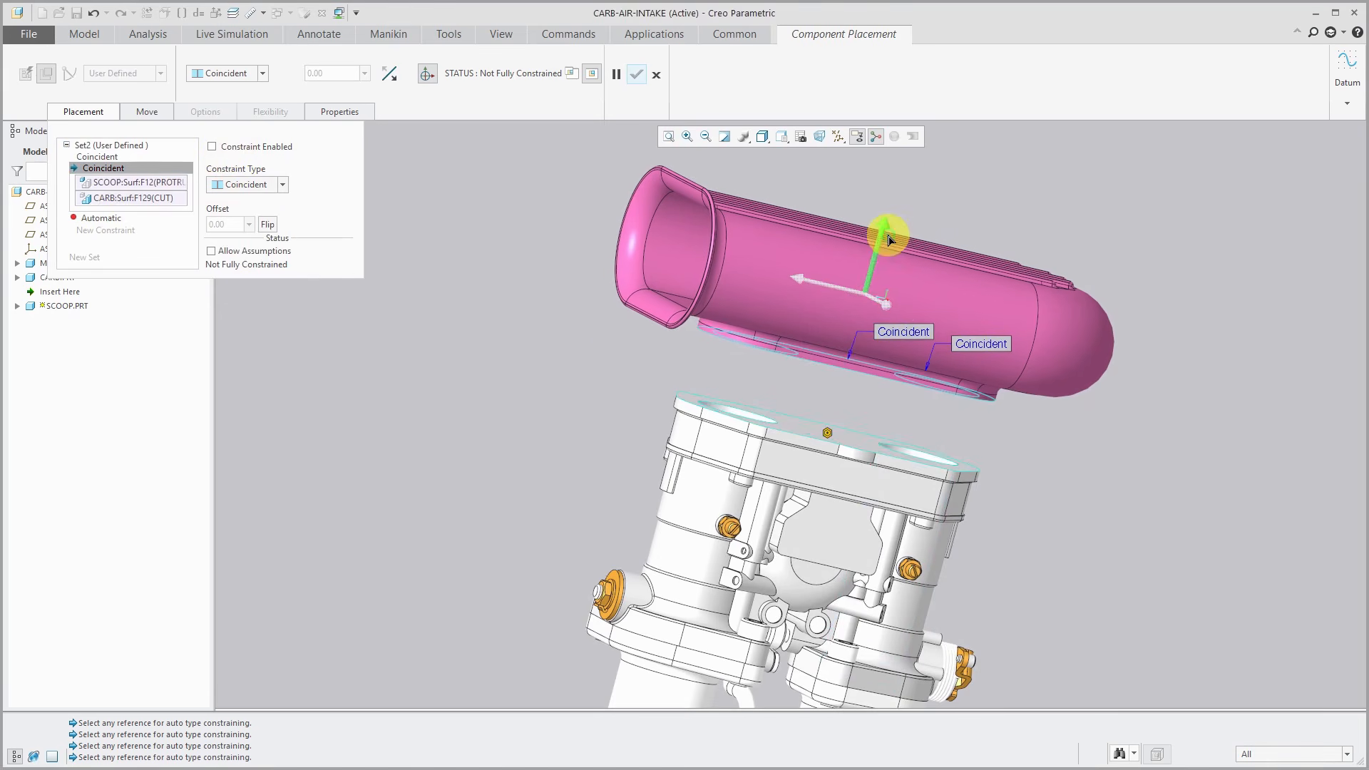
Make the scoop's second opening, nearer its flared inlet, Oriented with the carburetor's other bore.
left_click(99, 219)
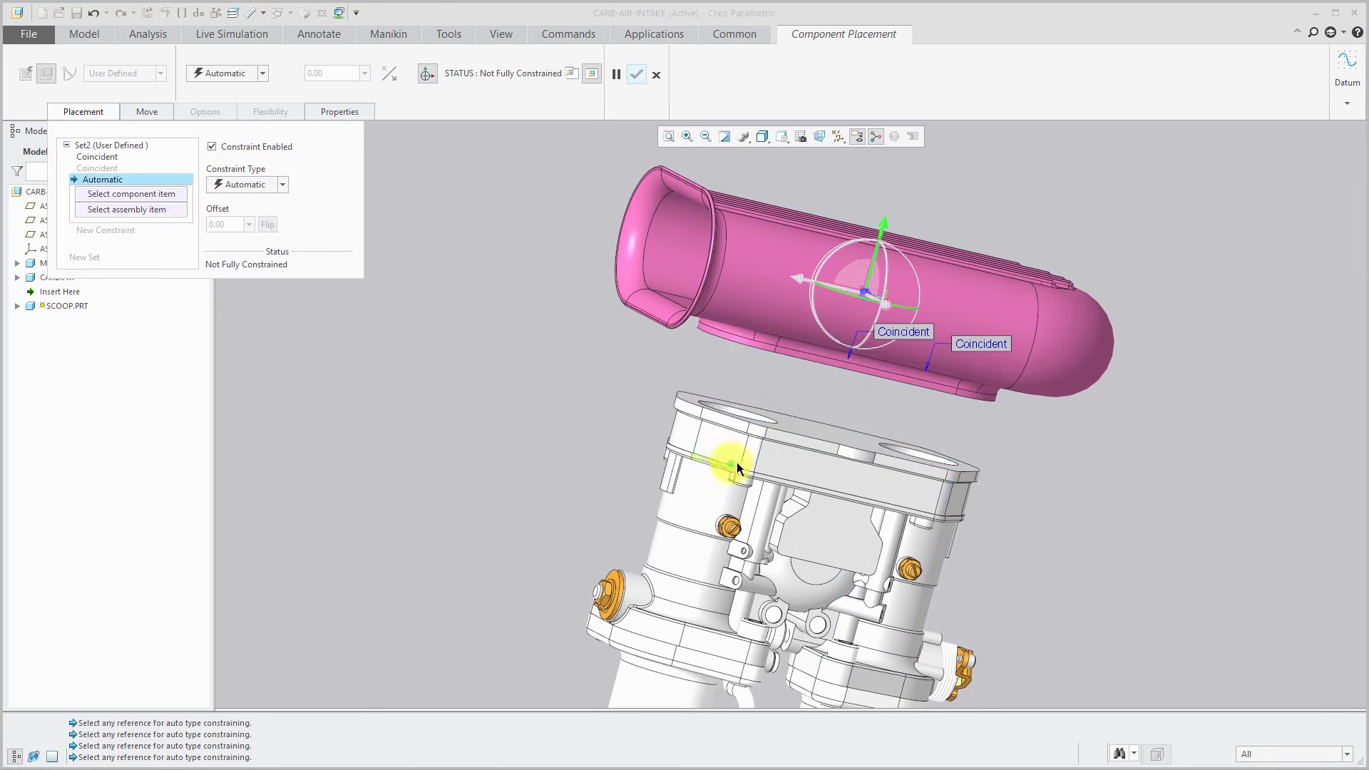
scroll(742, 442, "down", 3)
left_click(748, 394)
middle_click_drag(747, 394, 785, 494)
scroll(782, 495, "up", 3)
scroll(751, 350, "down", 3)
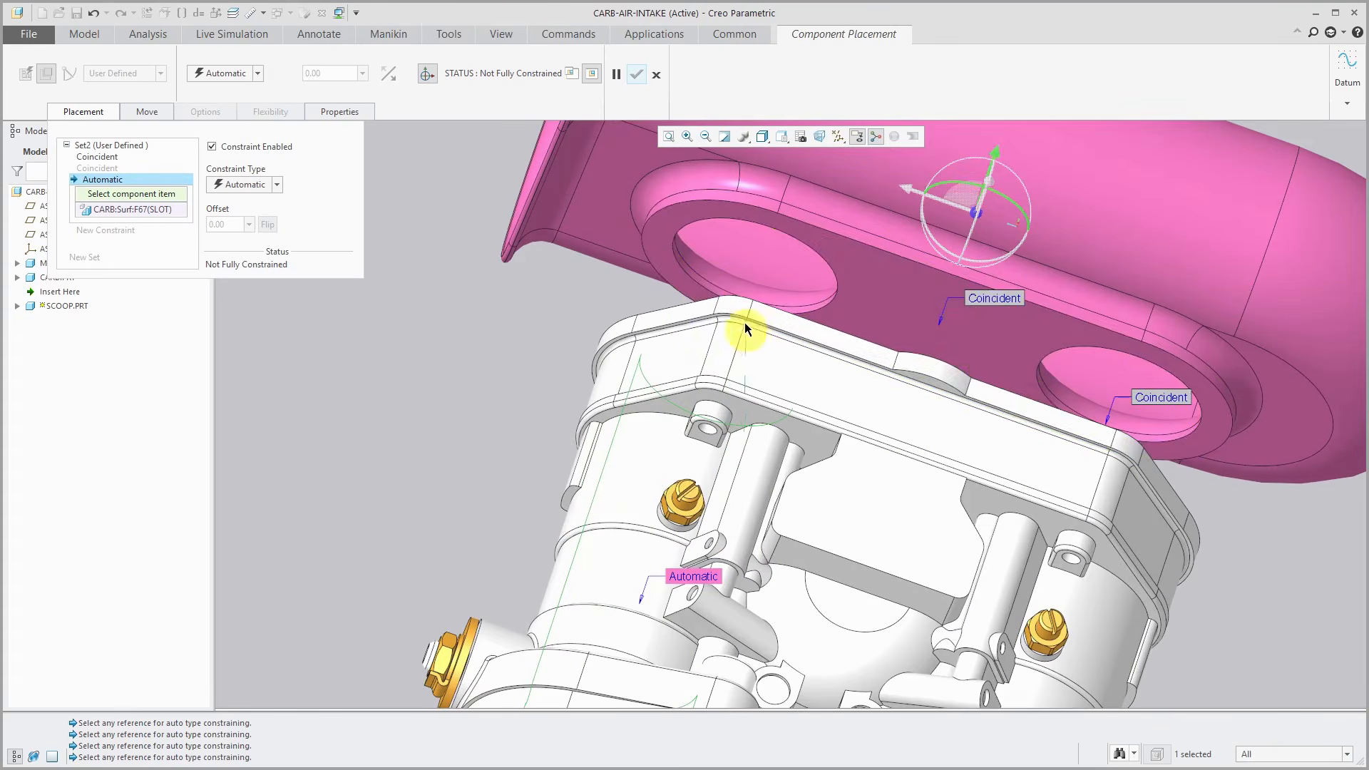
left_click(707, 285)
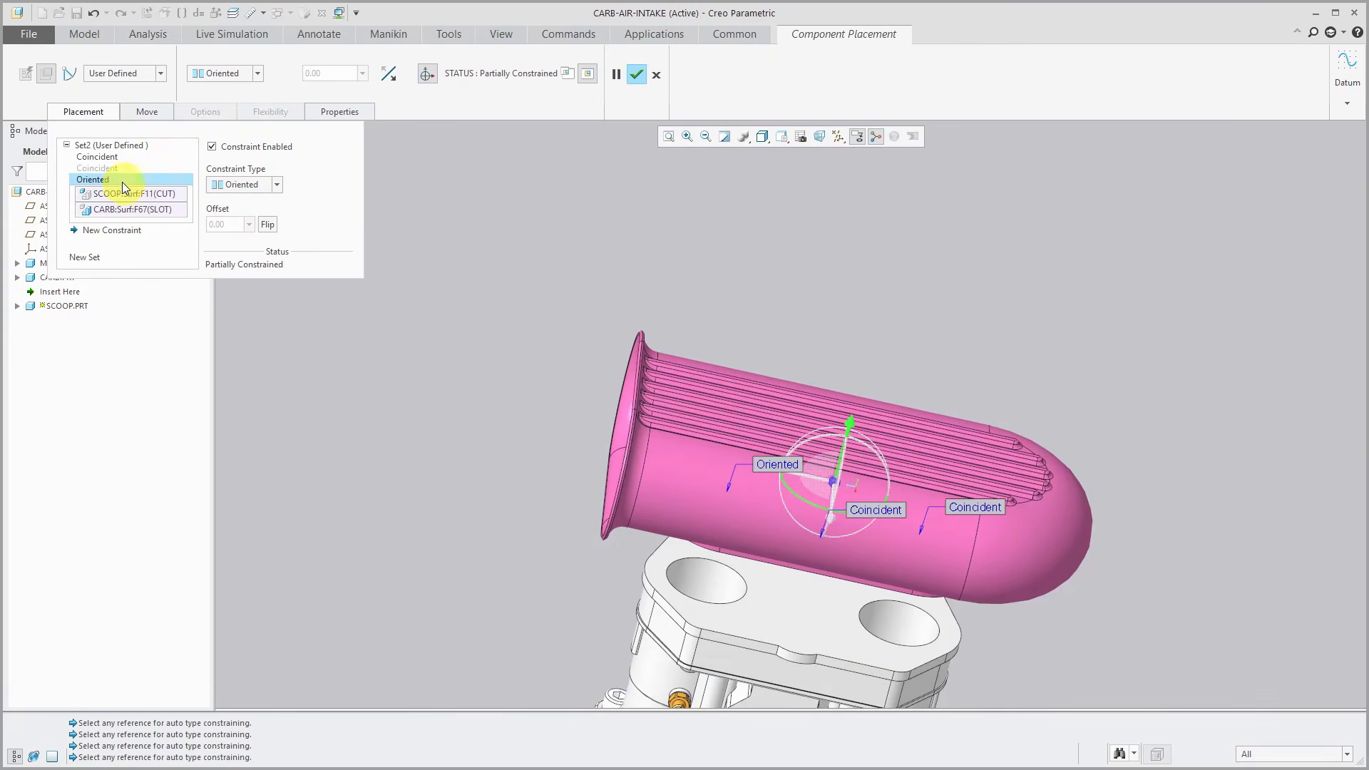
Re-enable the scoop's underside face Coincident constraint and accept the scoop placement.
left_click(139, 167)
left_click(212, 146)
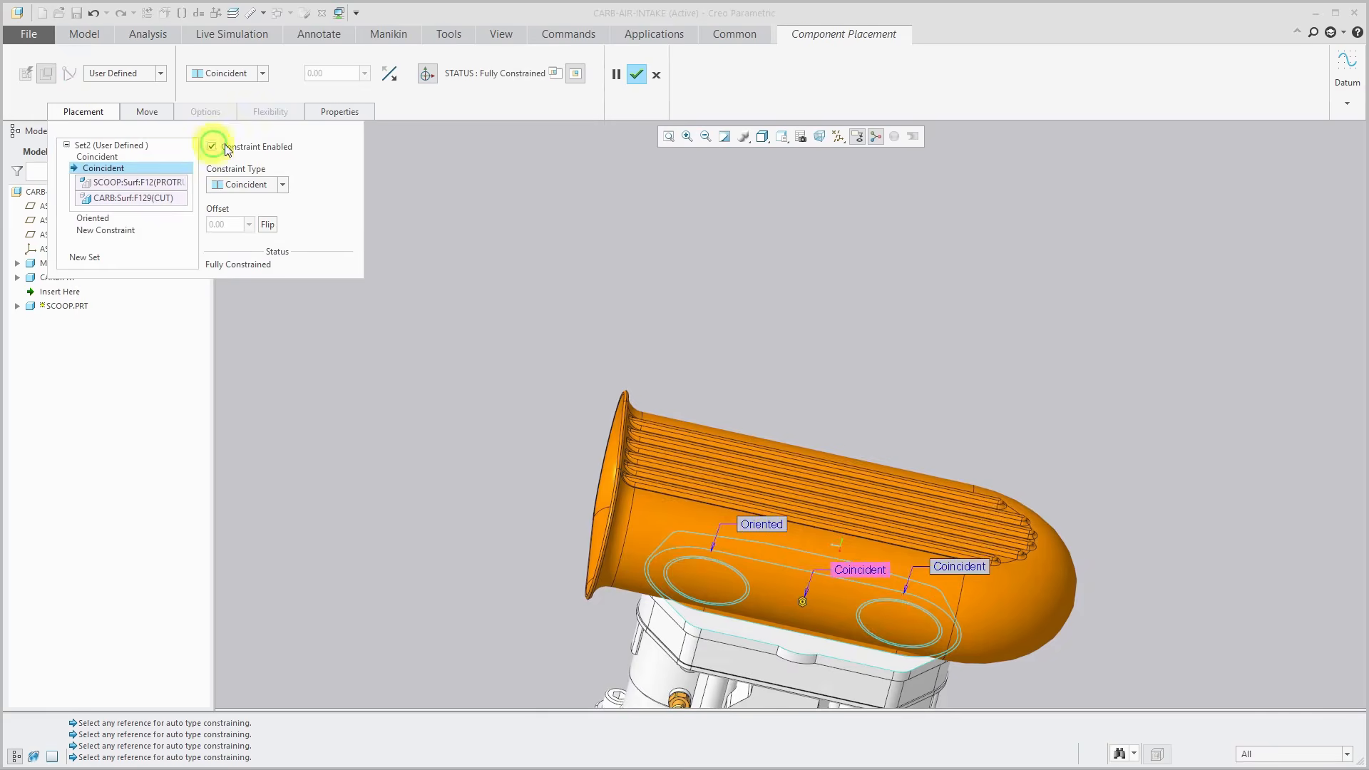
scroll(762, 274, "down", 3)
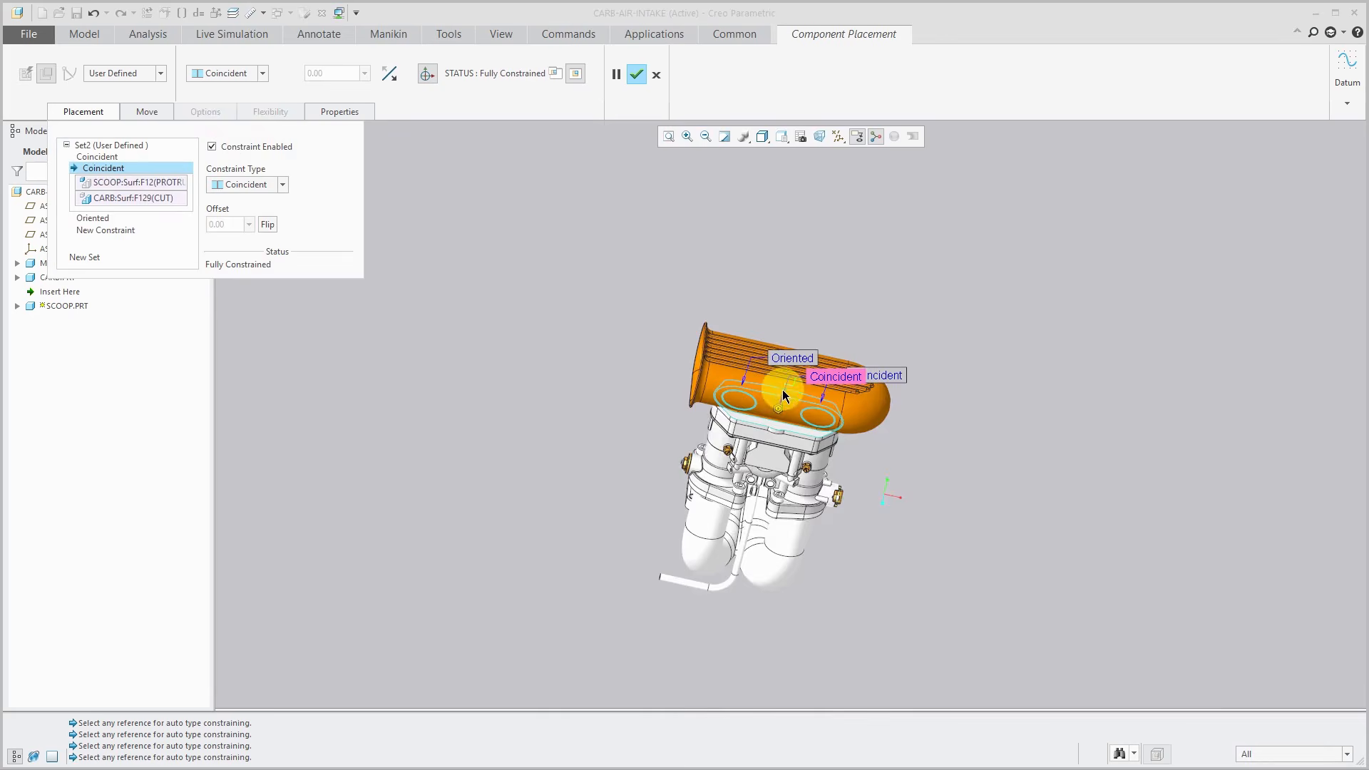
left_click(636, 76)
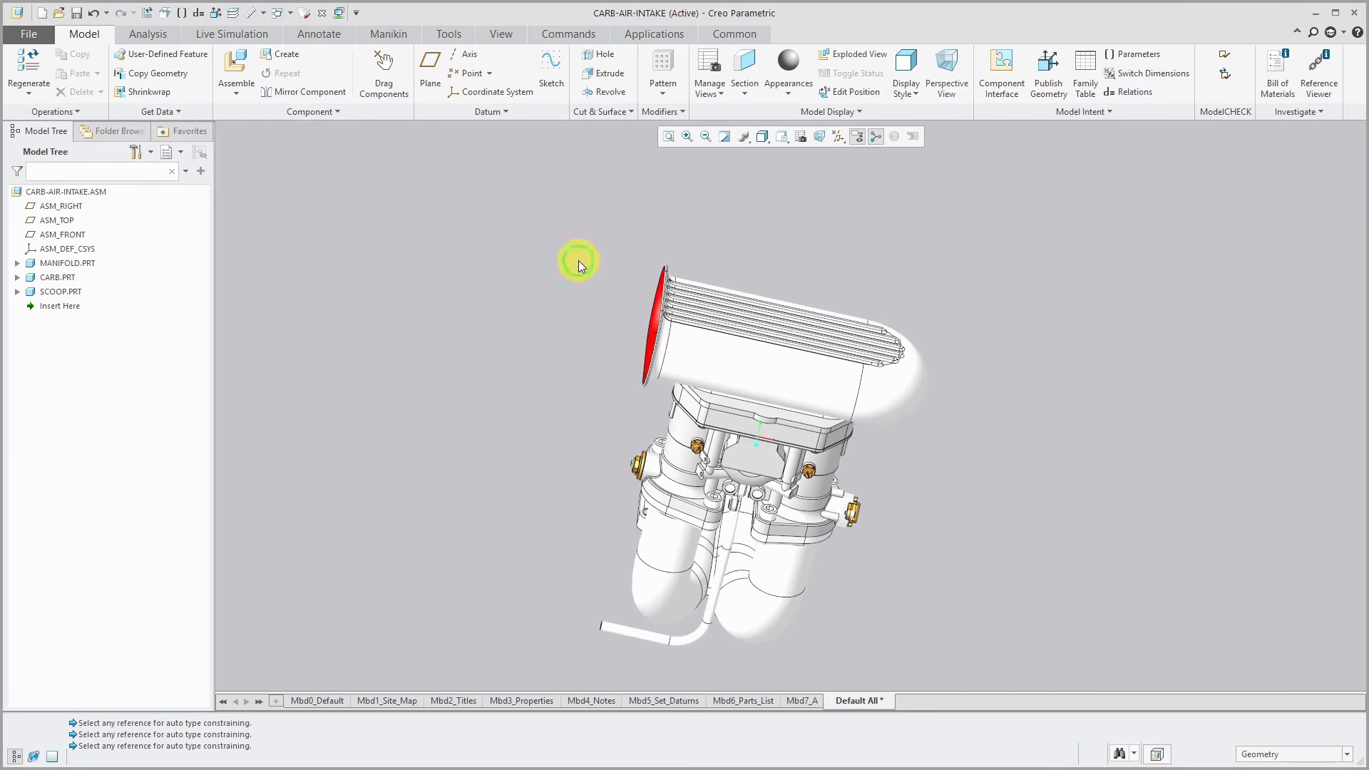
middle_click_drag(690, 279, 636, 266)
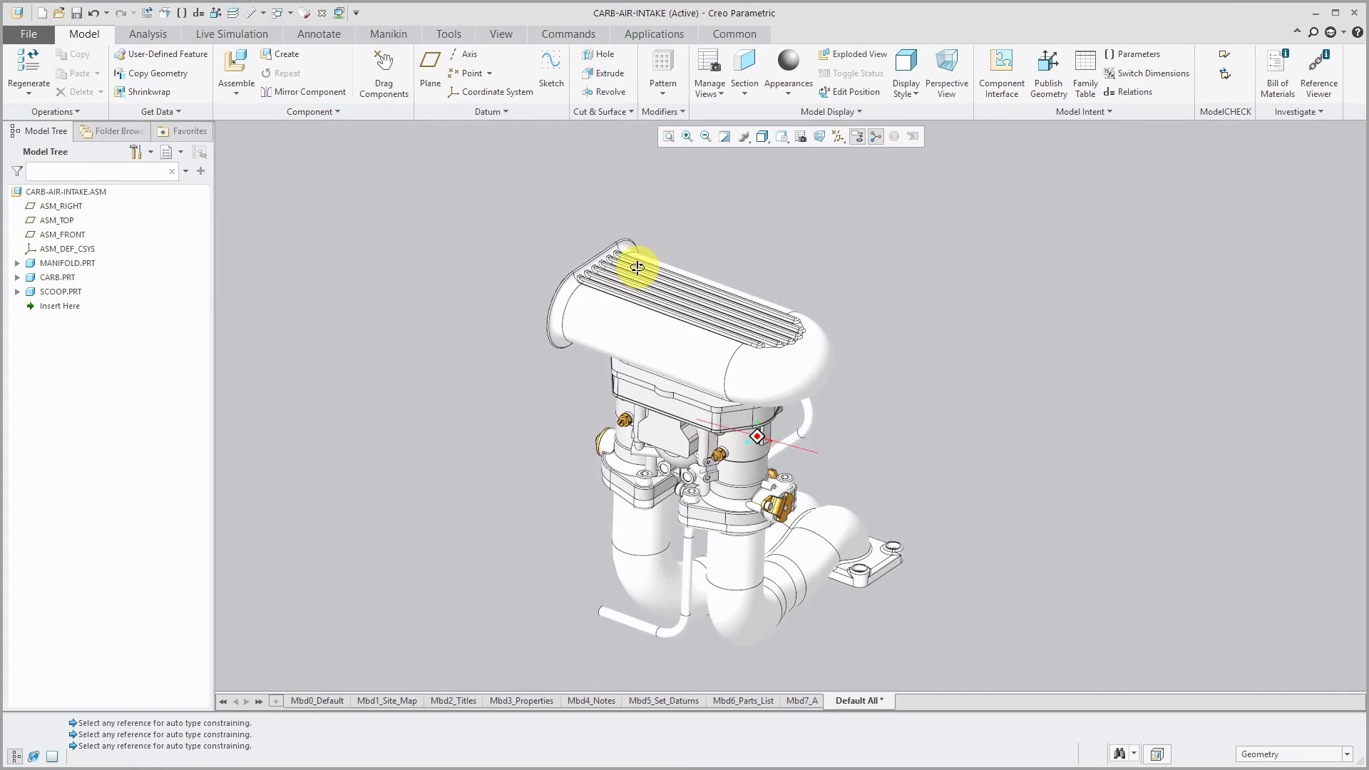
Save the CARB-AIR-INTAKE assembly, ignoring the conflict warning, and close it to return to the ENGINE assembly.
left_click(77, 14)
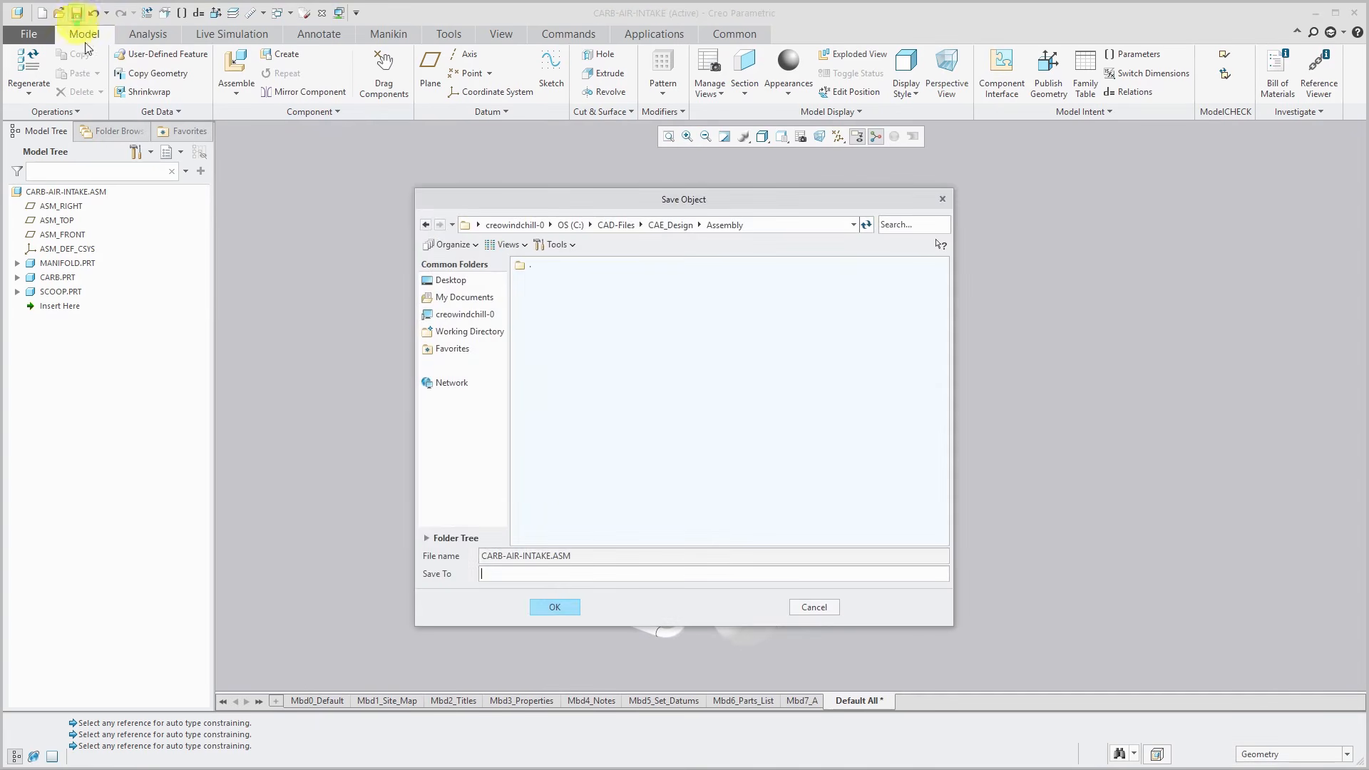
left_click(556, 607)
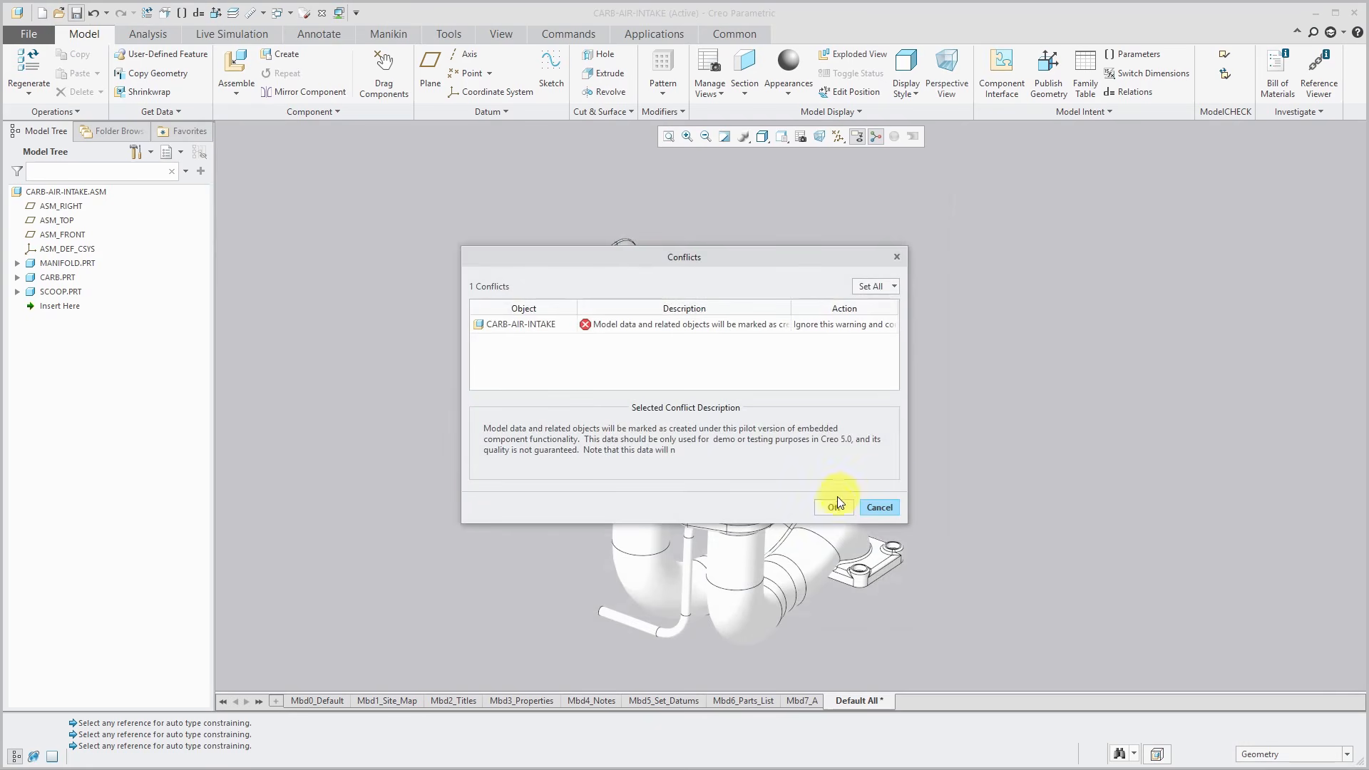
left_click(833, 508)
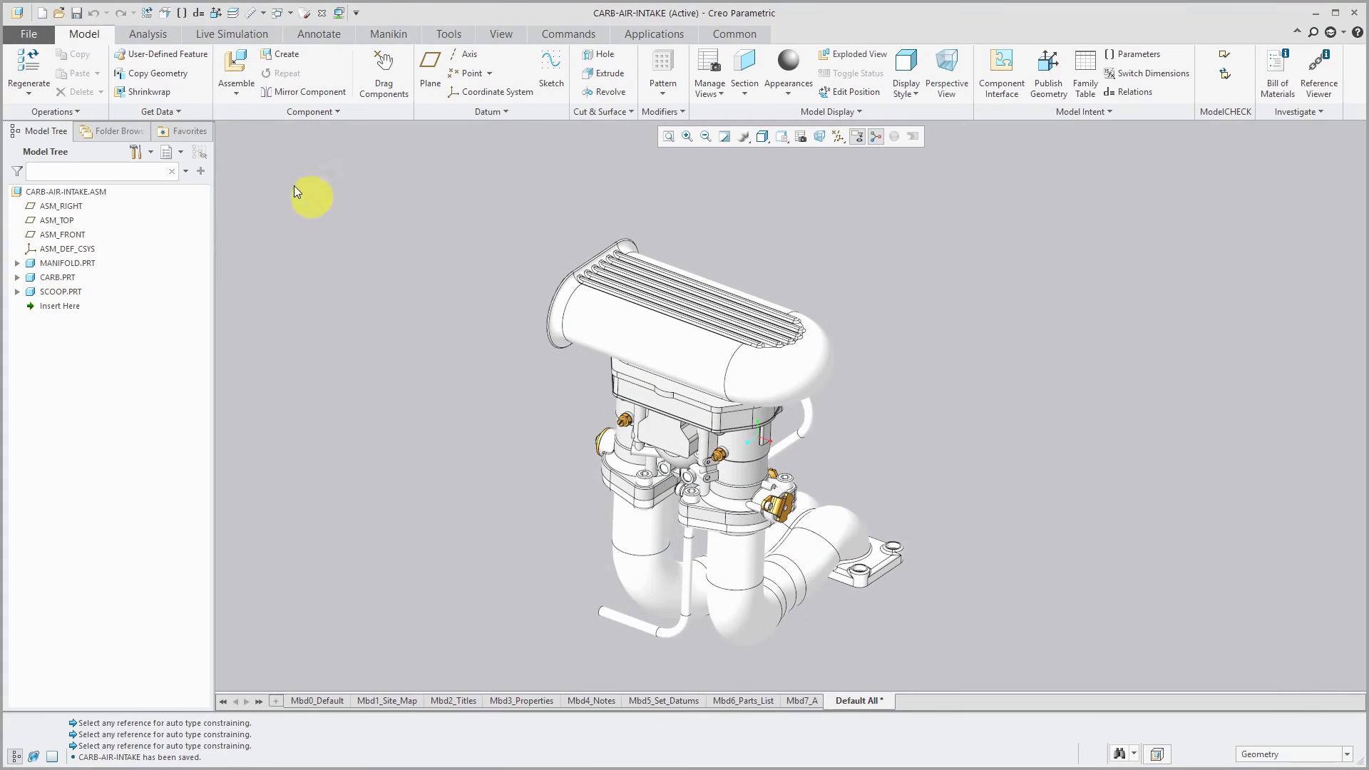
left_click(321, 14)
middle_click_drag(789, 308, 629, 259)
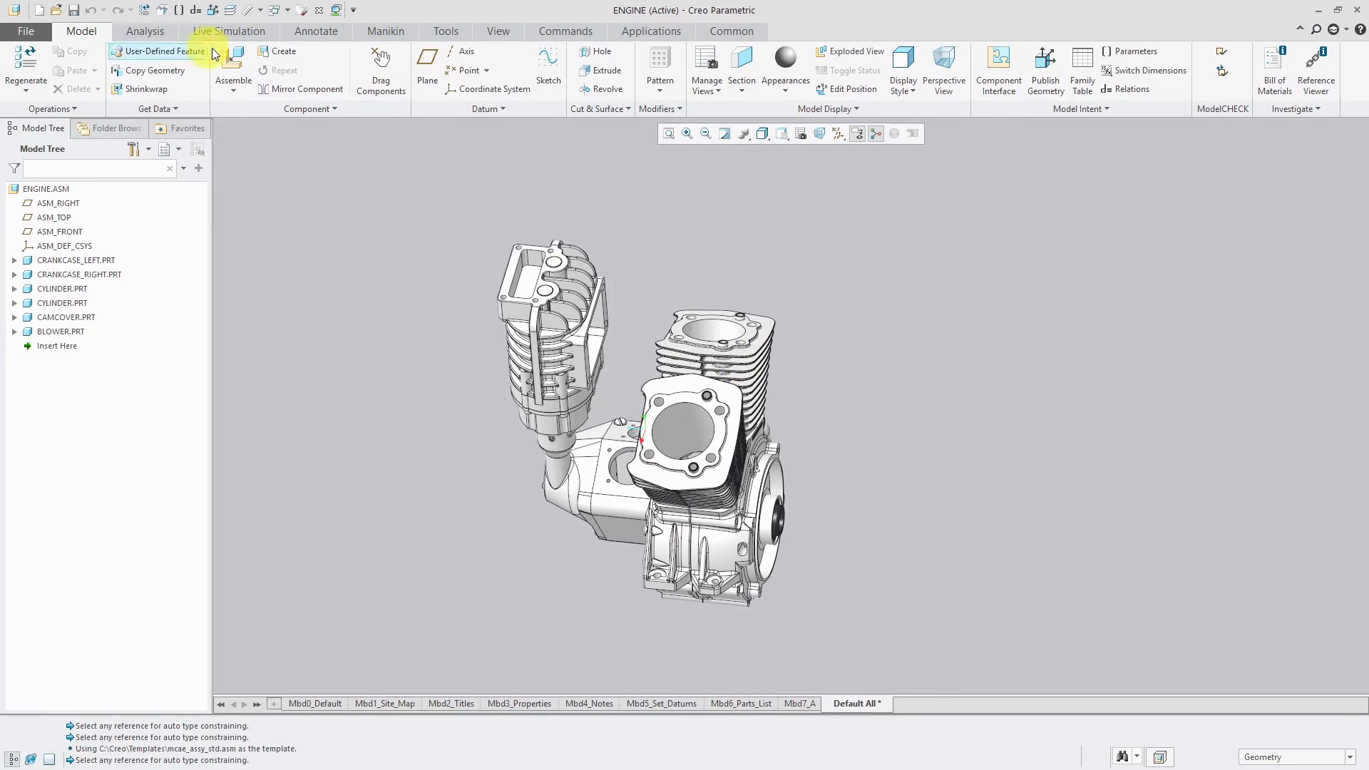
Assemble carb-air-intake.asm into the engine, drop it above the blower, and rotate it so the carburetor and scoop swing toward the cylinders.
left_click(231, 64)
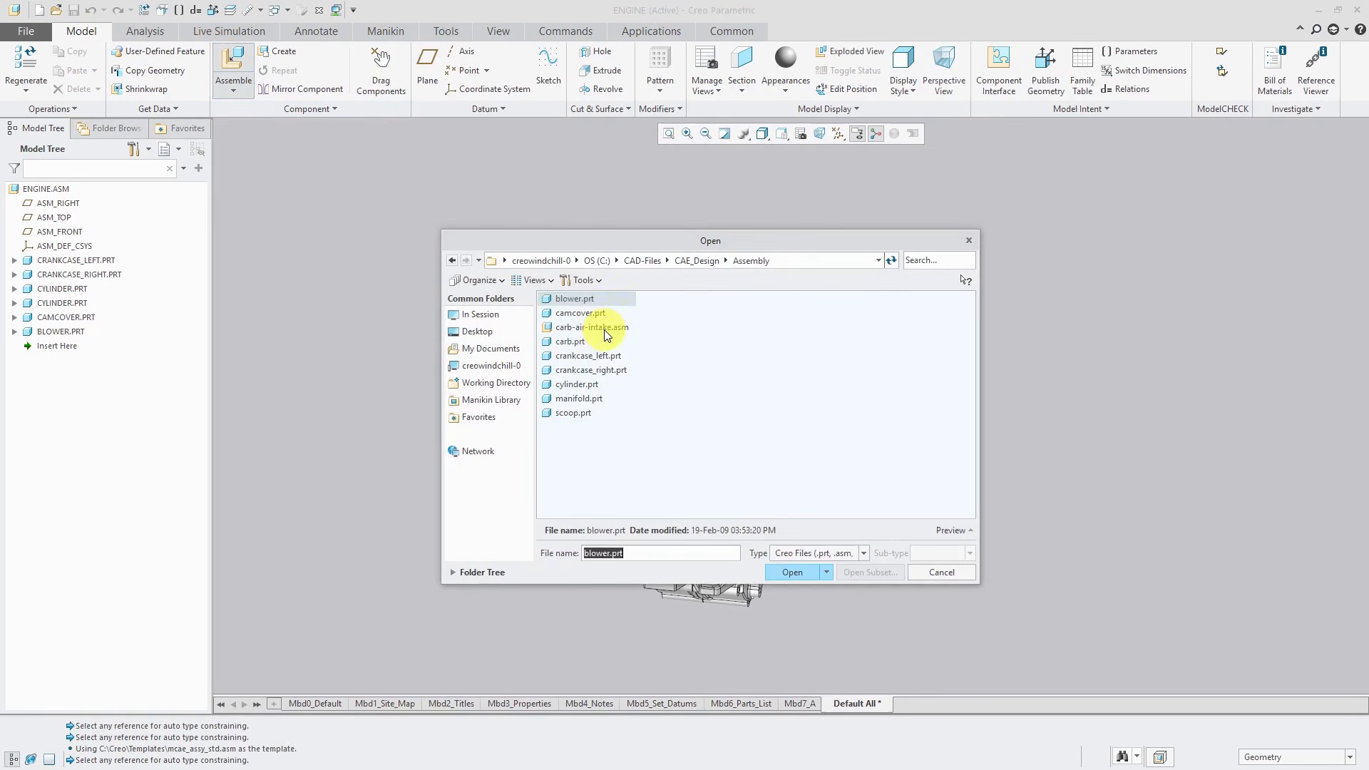
left_click(605, 330)
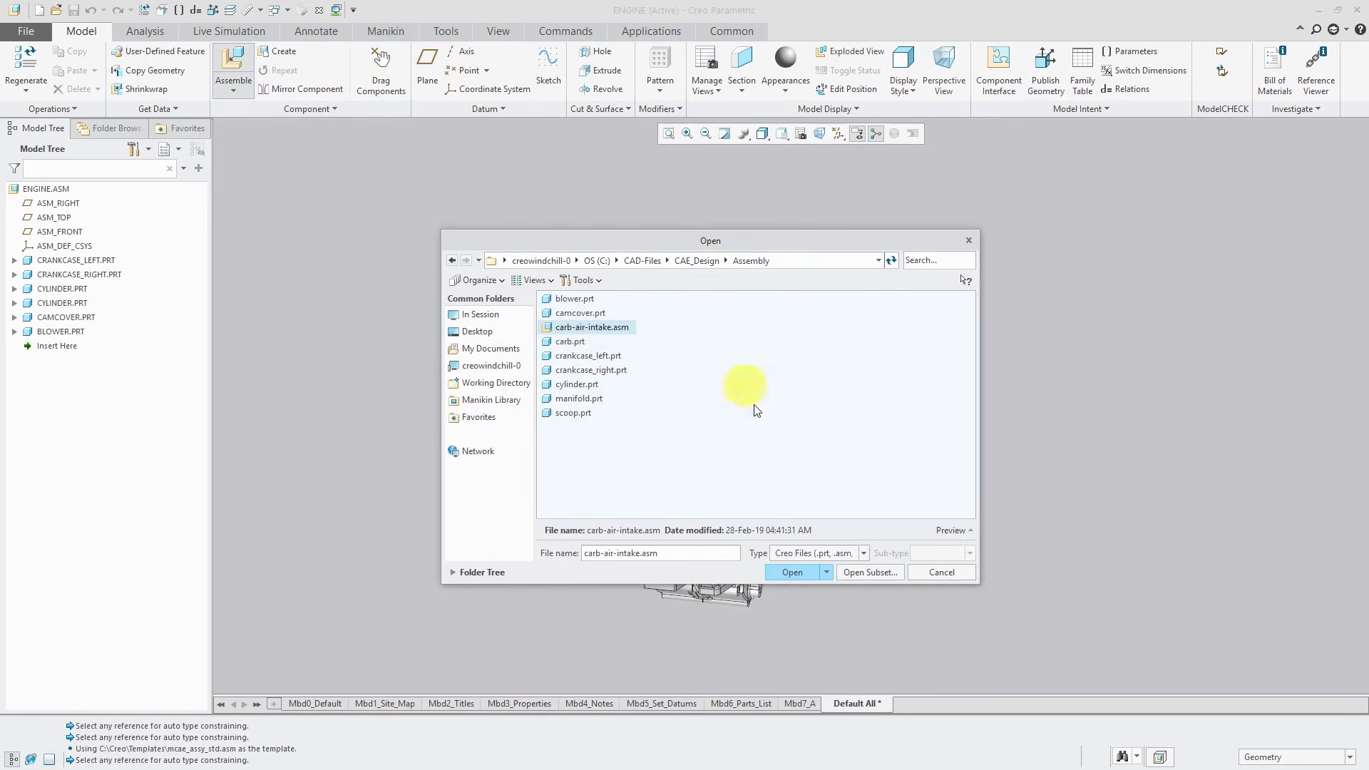
left_click(792, 572)
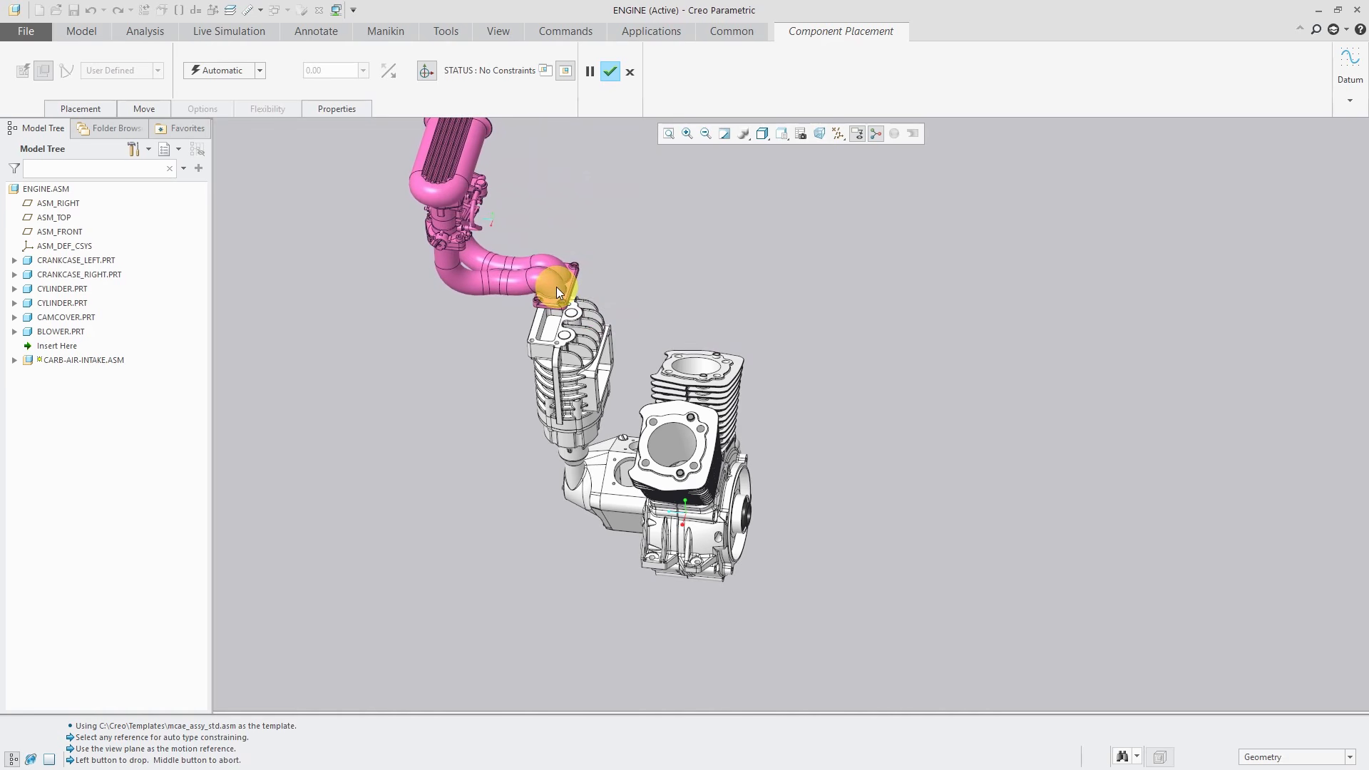
left_click(556, 287)
left_click_drag(590, 322, 484, 248)
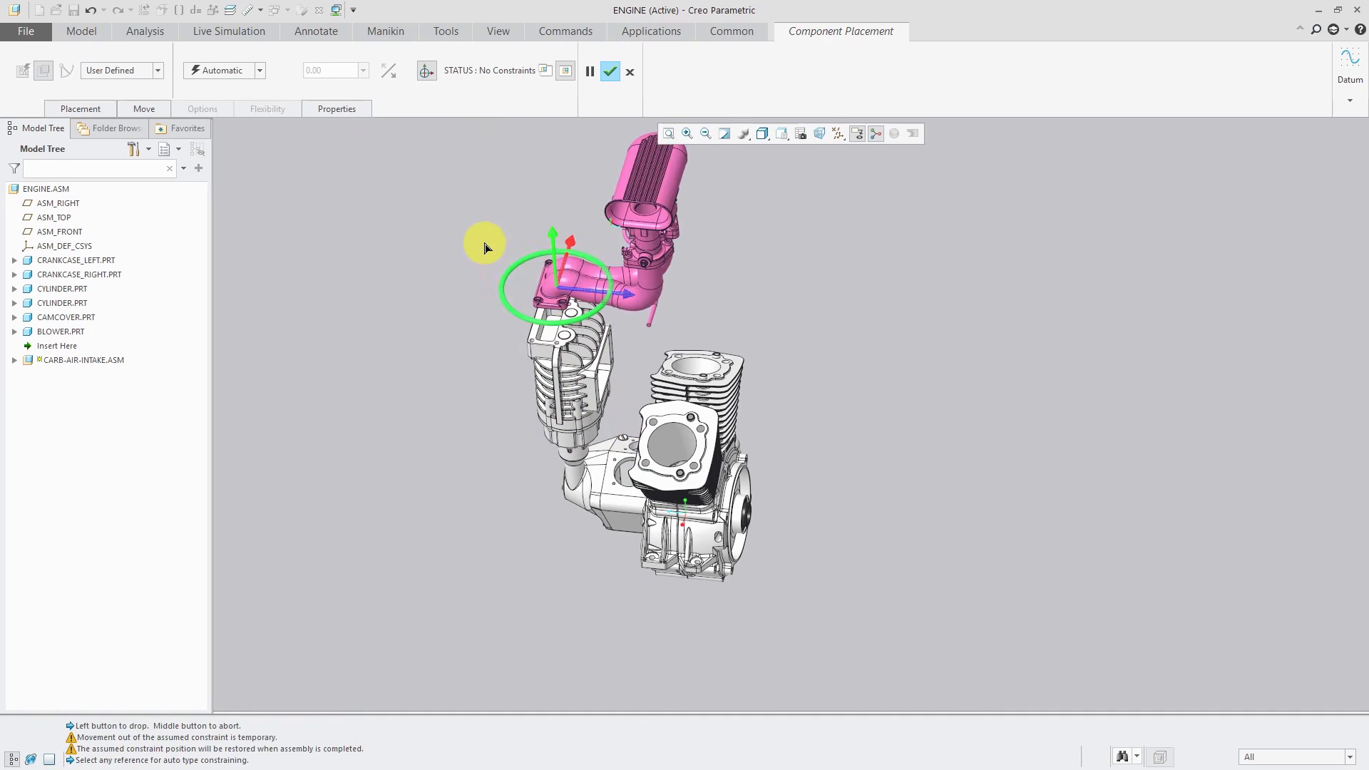
Make the blower's near outer bolt hole, on the side away from the cylinders, Coincident with the matching manifold flange hole.
mouse_move(559, 346)
middle_mouse_down()
mouse_move(556, 296)
mouse_move(559, 336)
middle_mouse_up()
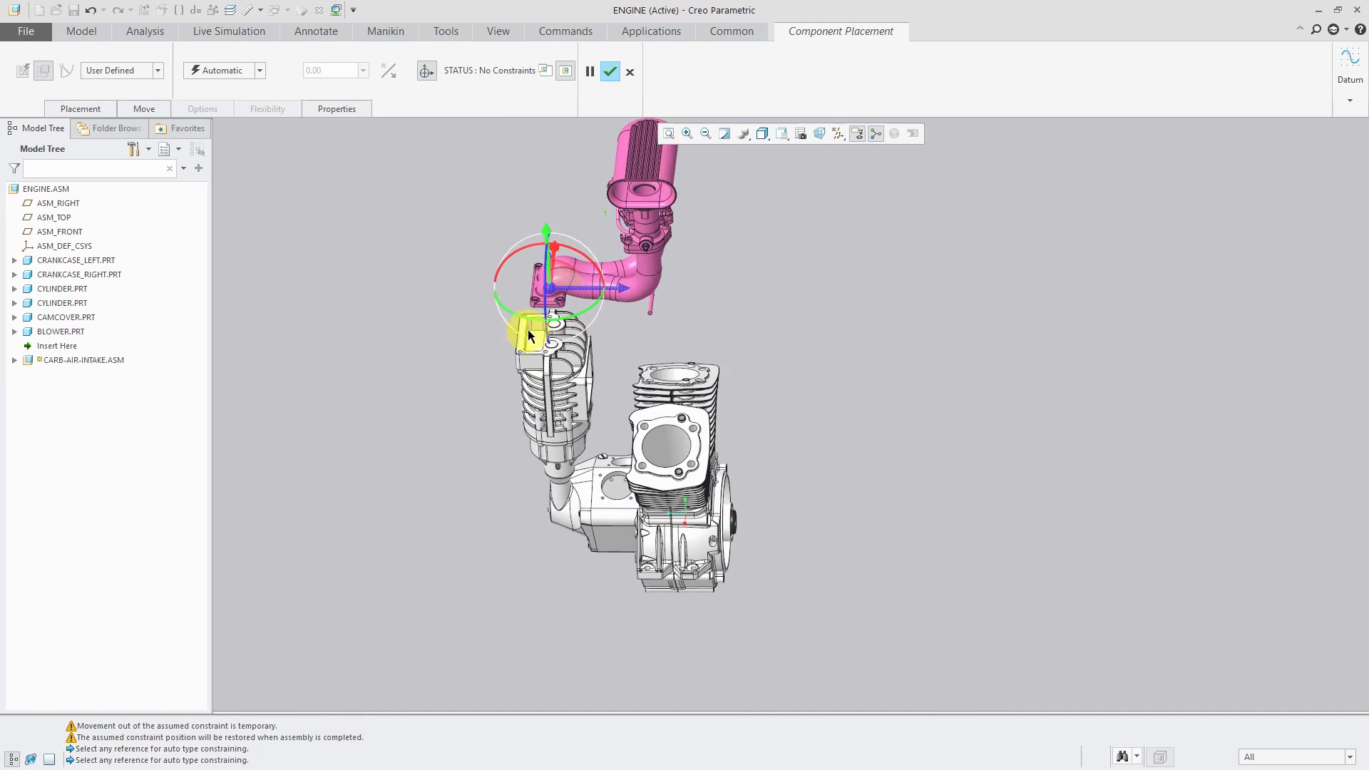
scroll(528, 330, "down", 4)
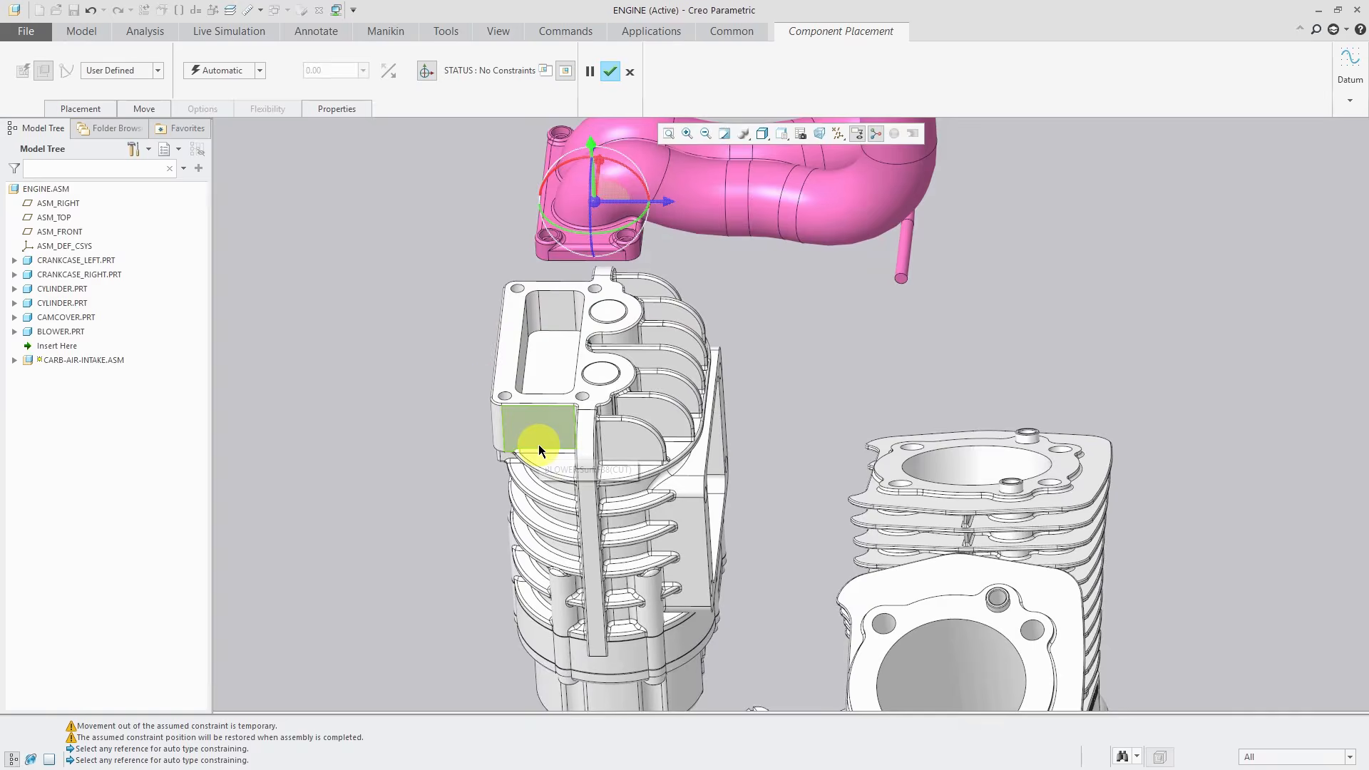
scroll(489, 382, "down", 2)
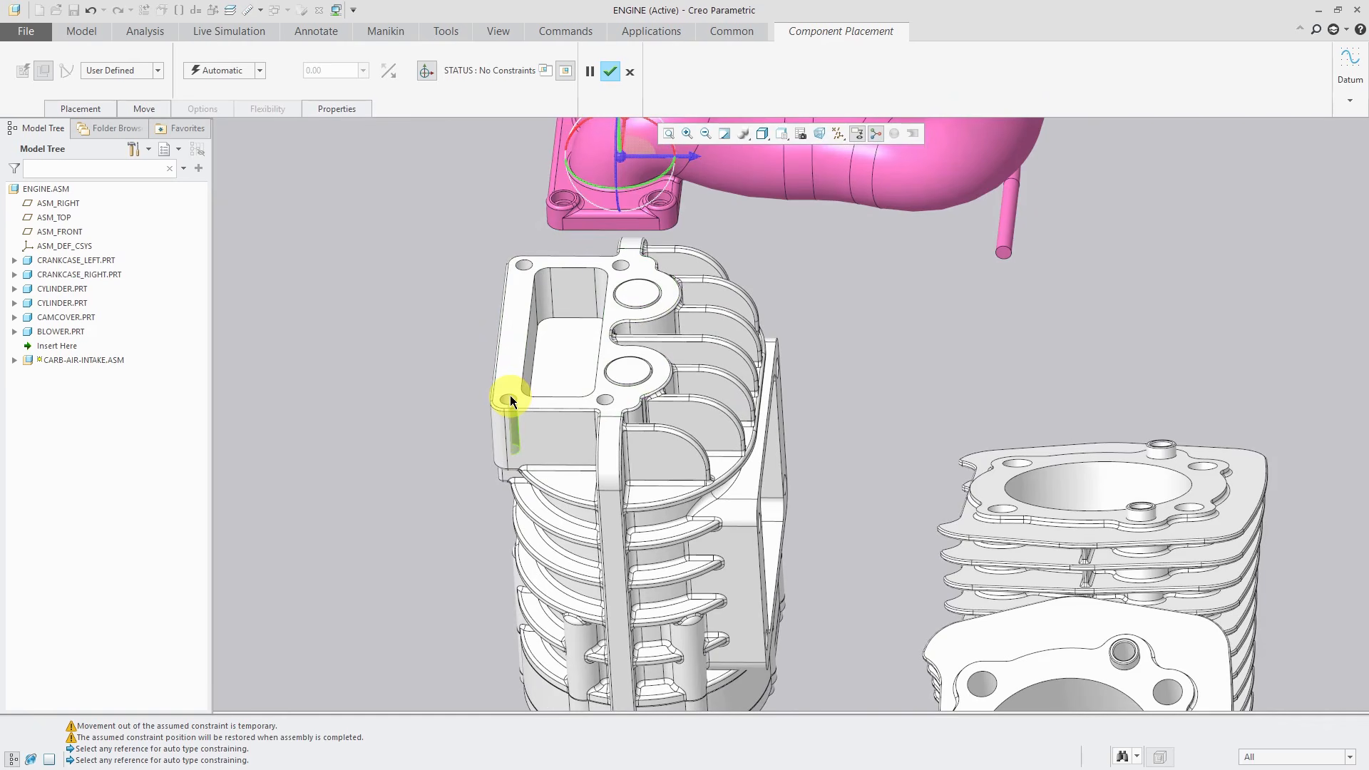
left_click(511, 397)
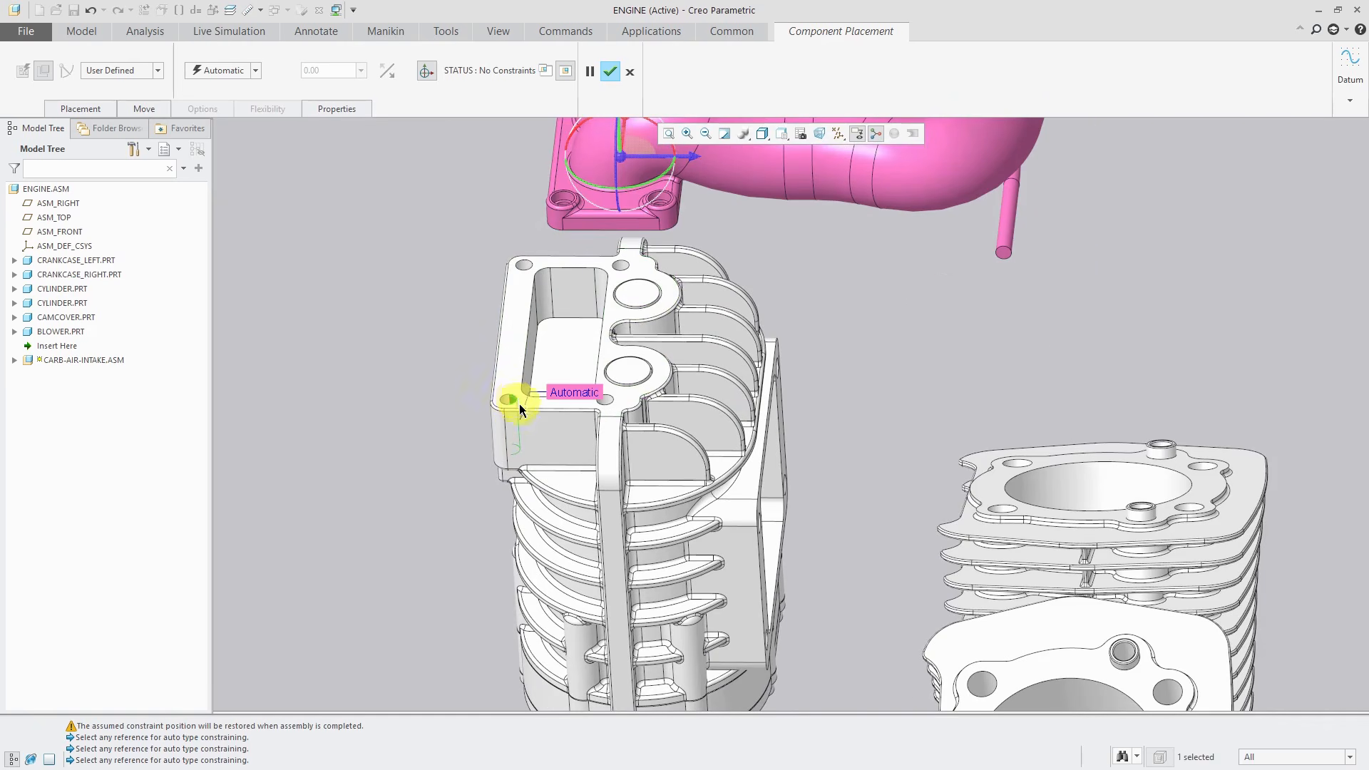
scroll(620, 331, "down", 4)
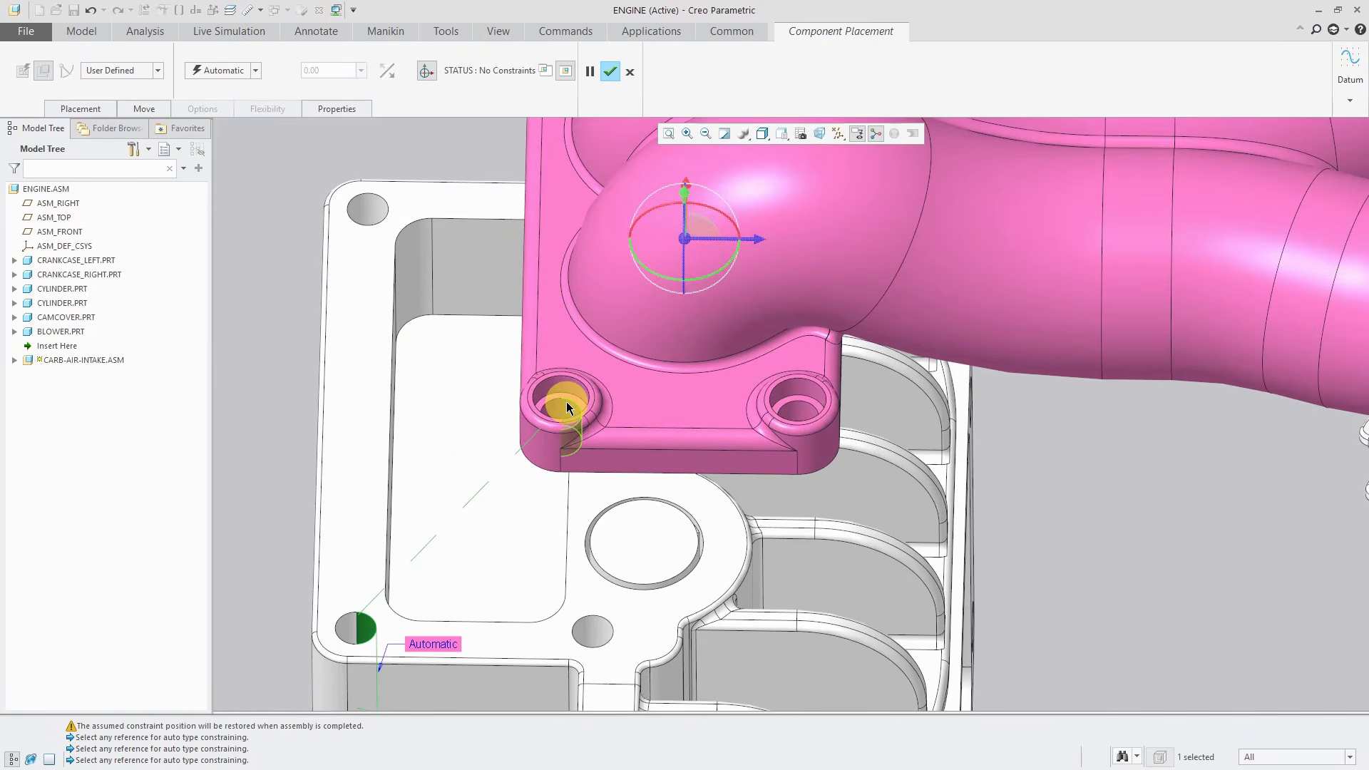
left_click(566, 401)
scroll(566, 401, "up", 5)
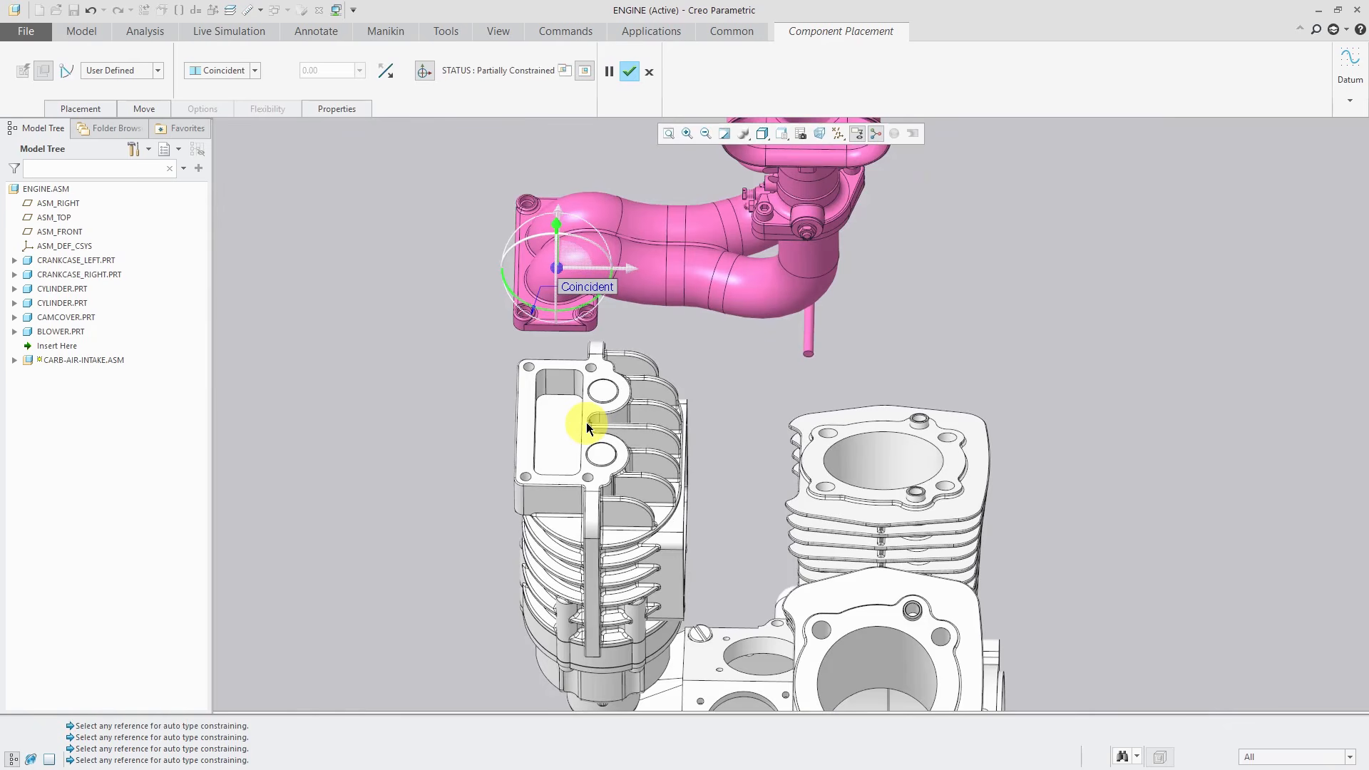
Add a new constraint making the blower's other near bolt hole Oriented with the adjacent manifold flange hole.
right_click(451, 366)
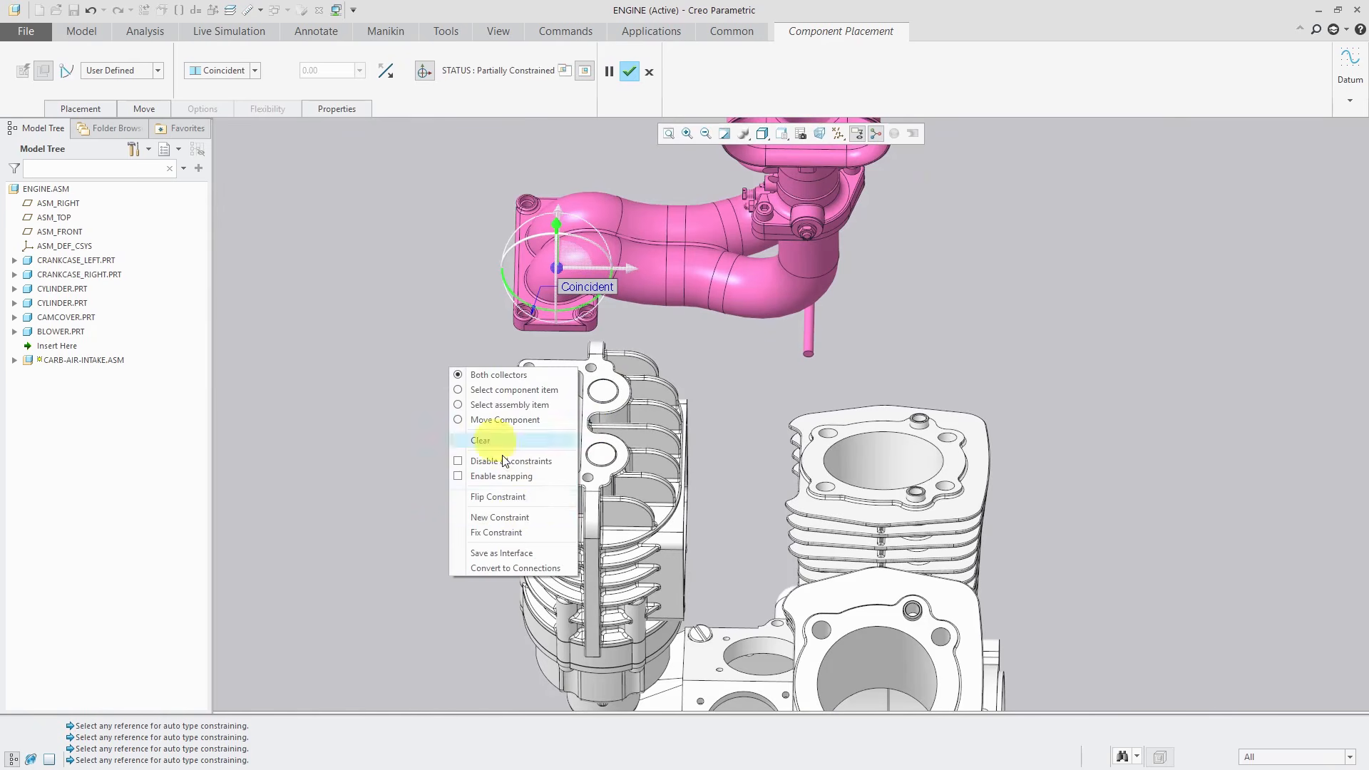
left_click(520, 512)
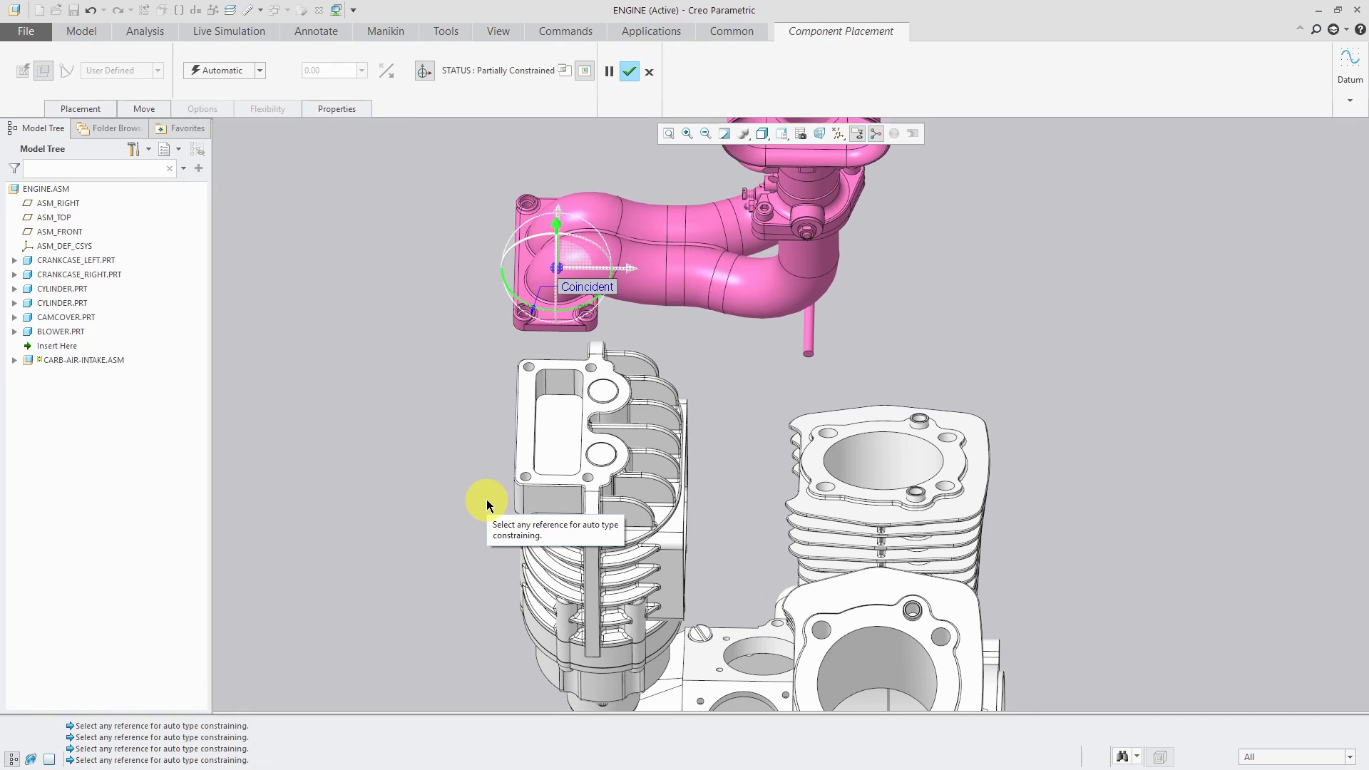
left_click(75, 107)
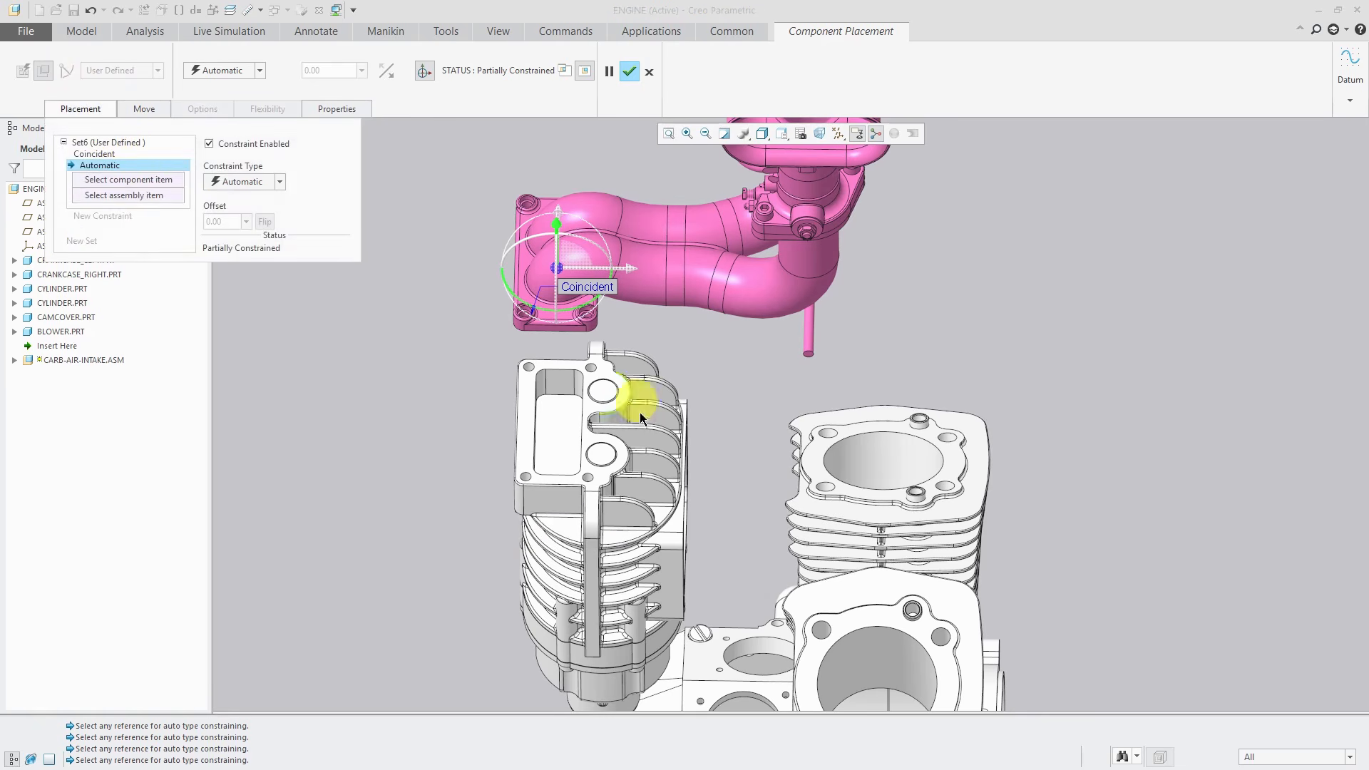
scroll(595, 476, "down", 2)
left_click(582, 475)
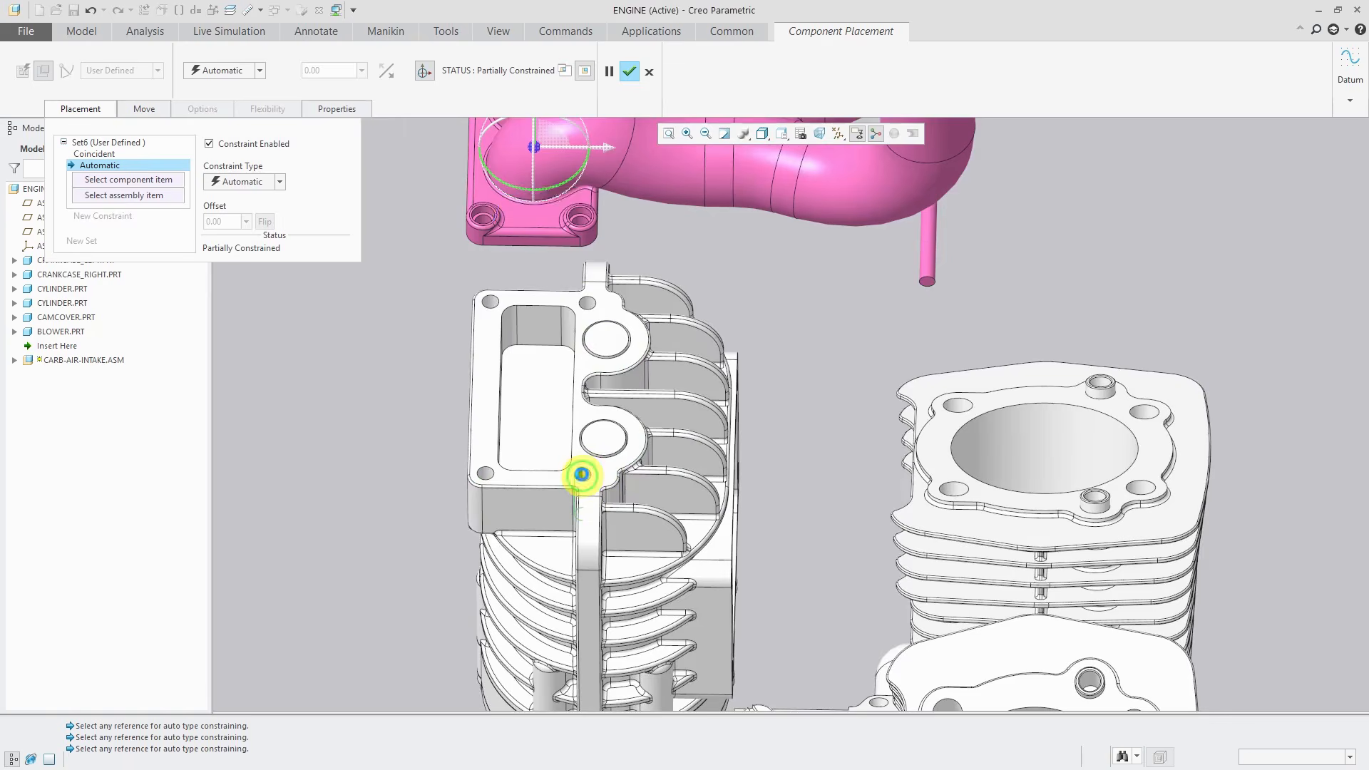
scroll(582, 216, "down", 2)
left_click(578, 219)
scroll(640, 309, "up", 3)
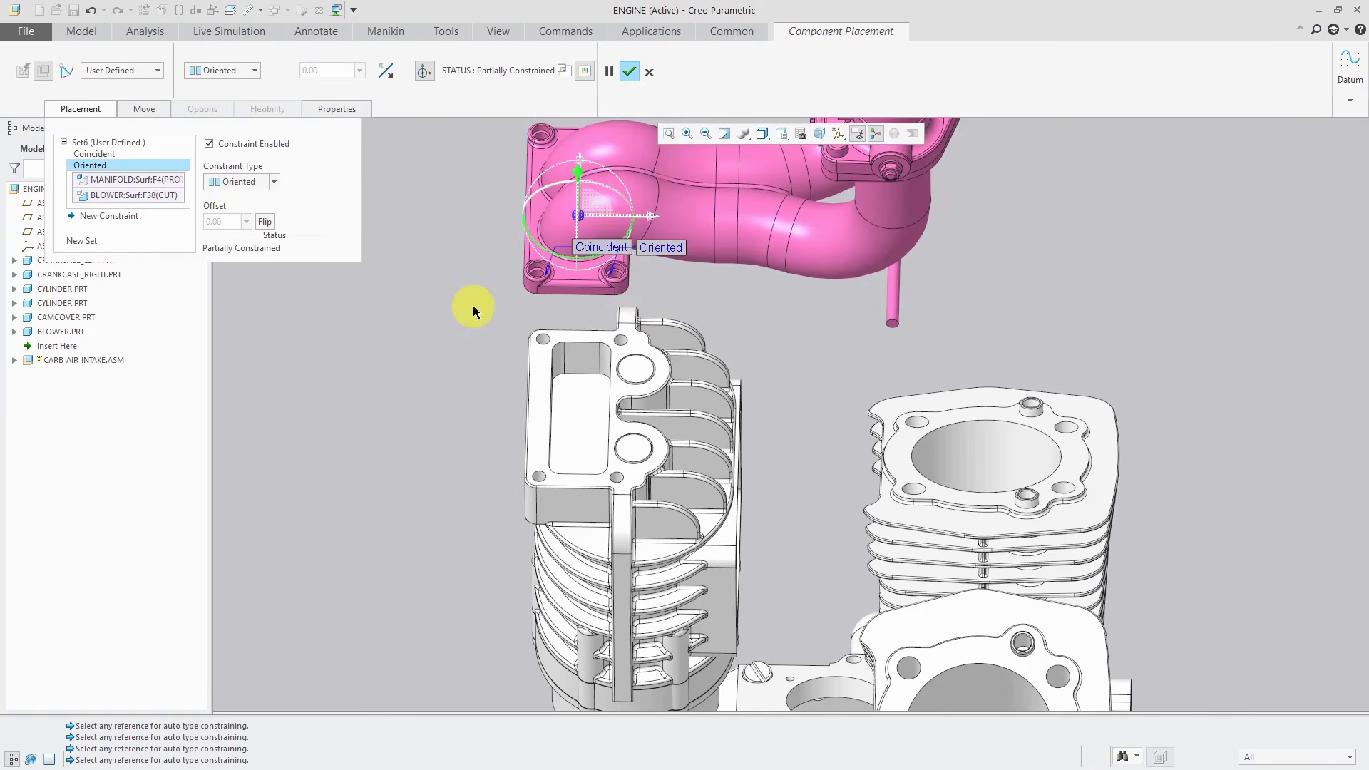
Make the blower's top face Coincident with the underside of the manifold flange and accept the intake assembly's placement.
left_click(543, 382)
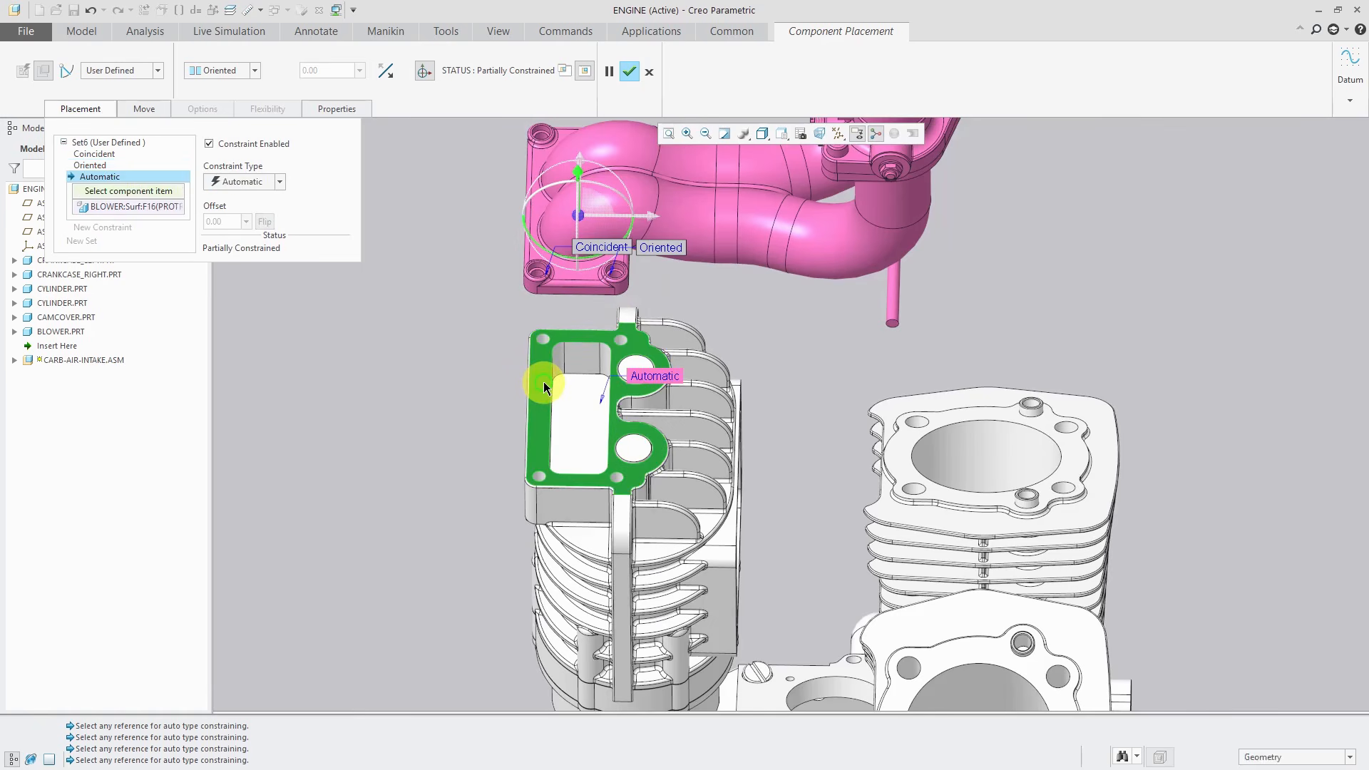
middle_click_drag(563, 415, 552, 340)
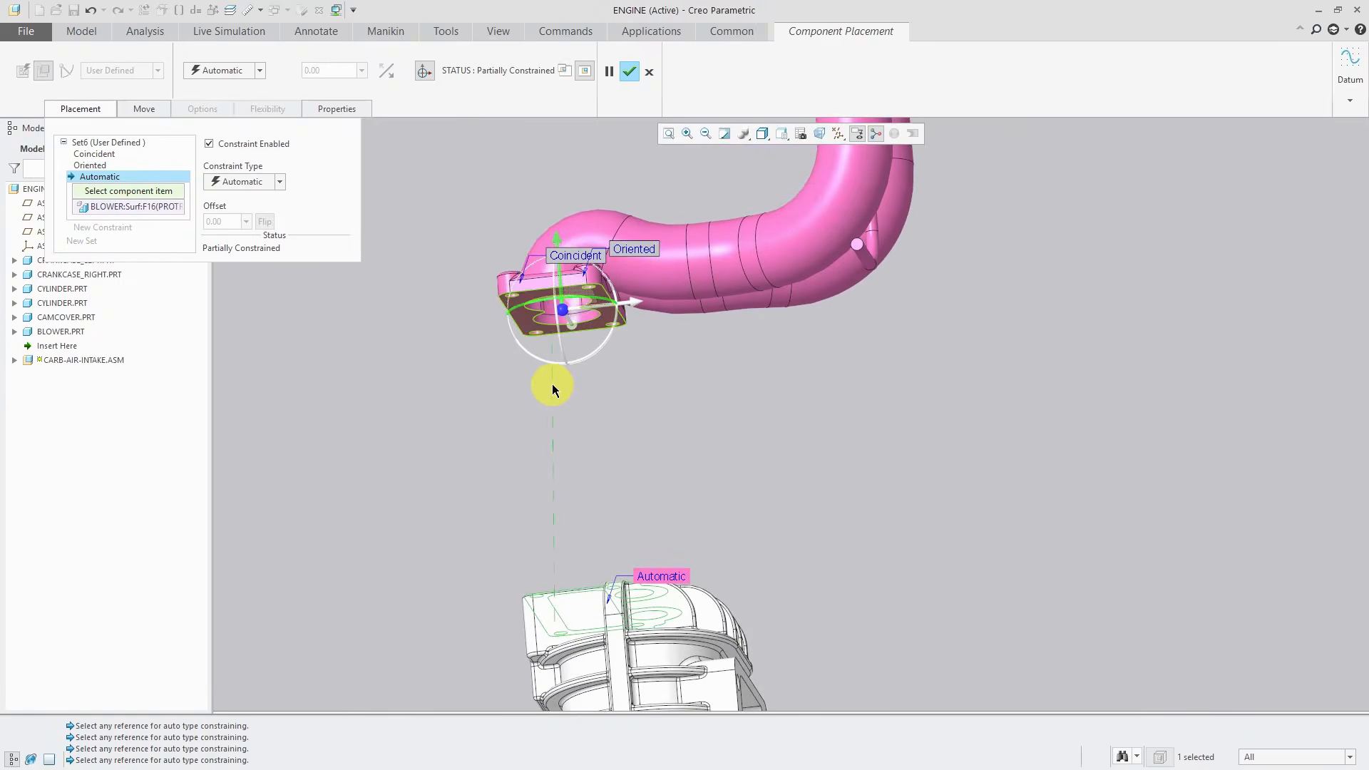
scroll(563, 313, "down", 3)
left_click(642, 316)
scroll(631, 367, "up", 4)
scroll(634, 367, "up", 3)
middle_click_drag(640, 371, 627, 428)
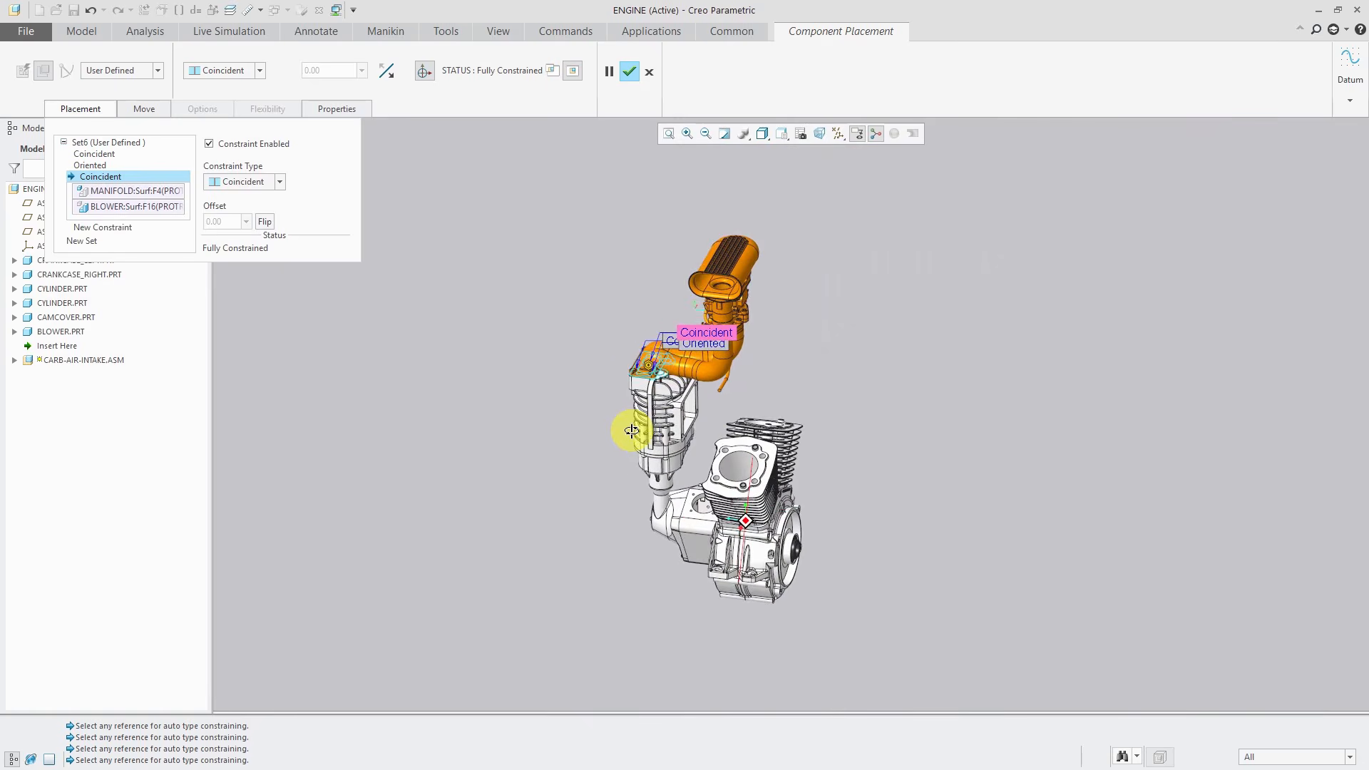
left_click(631, 71)
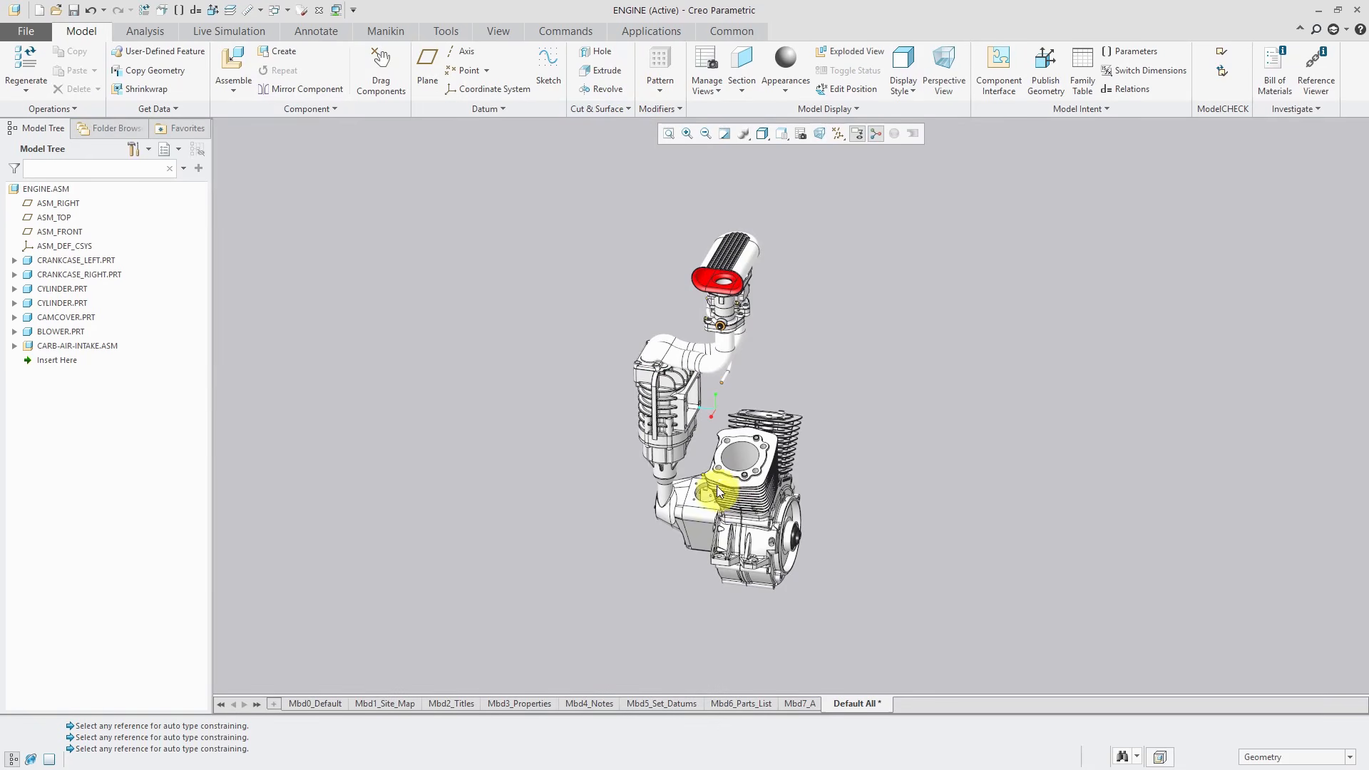
scroll(775, 477, "up", 2)
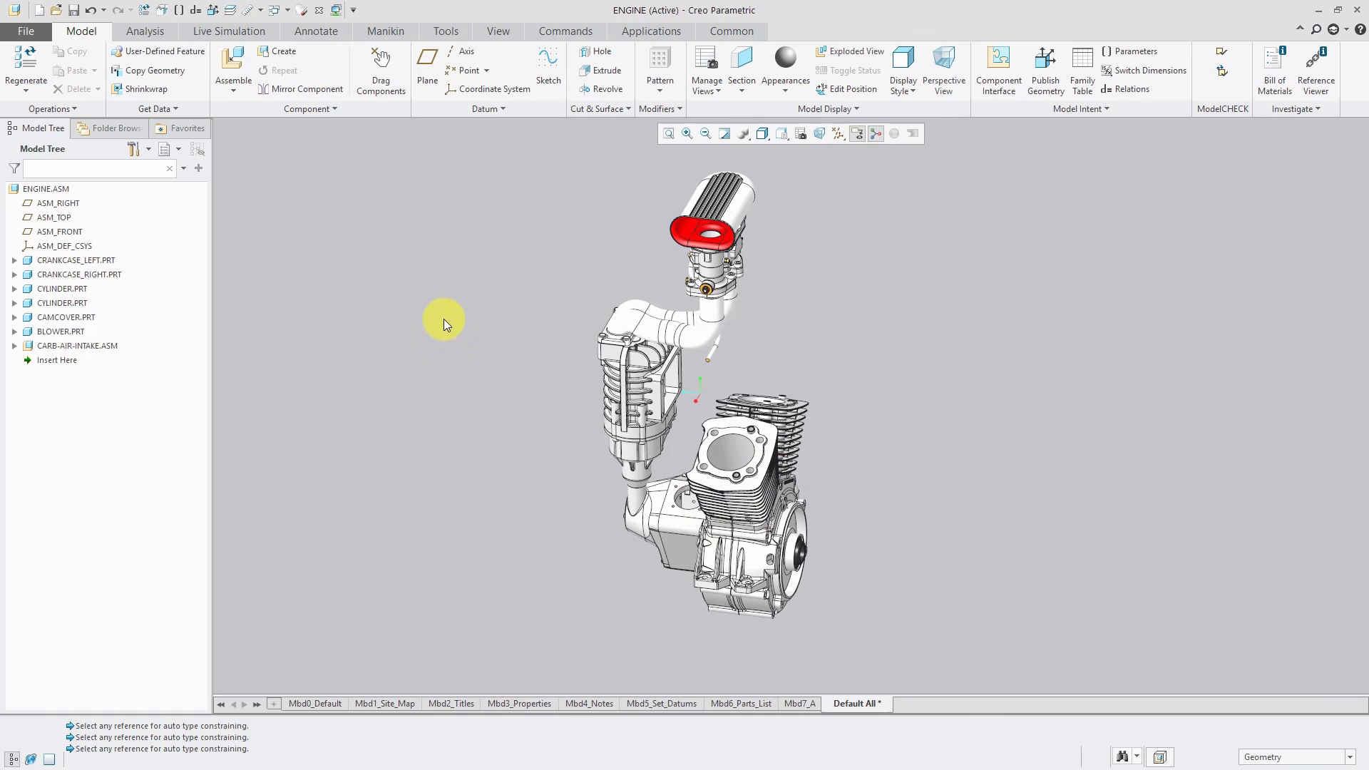
Examine the placement set and constraint of CRANKCASE_LEFT.PRT in the model tree.
left_click(14, 261)
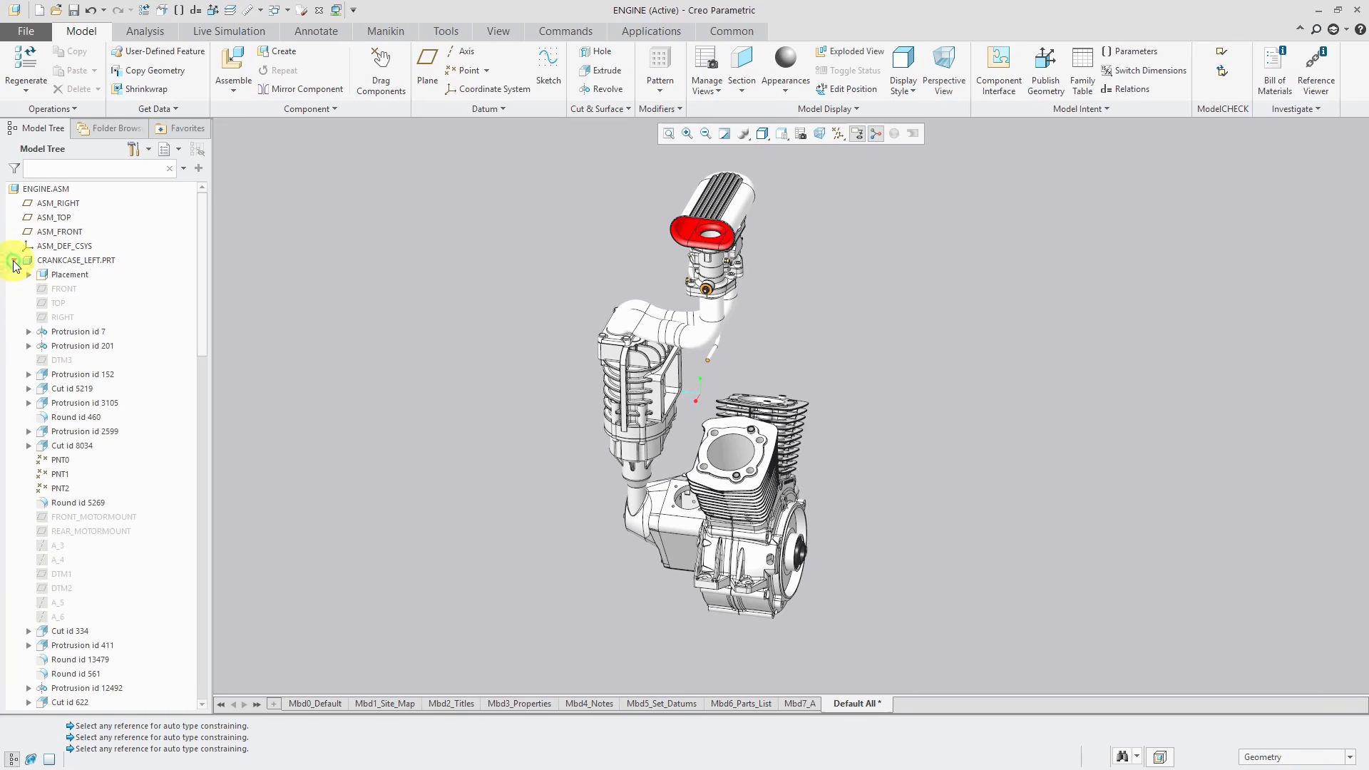
left_click(29, 275)
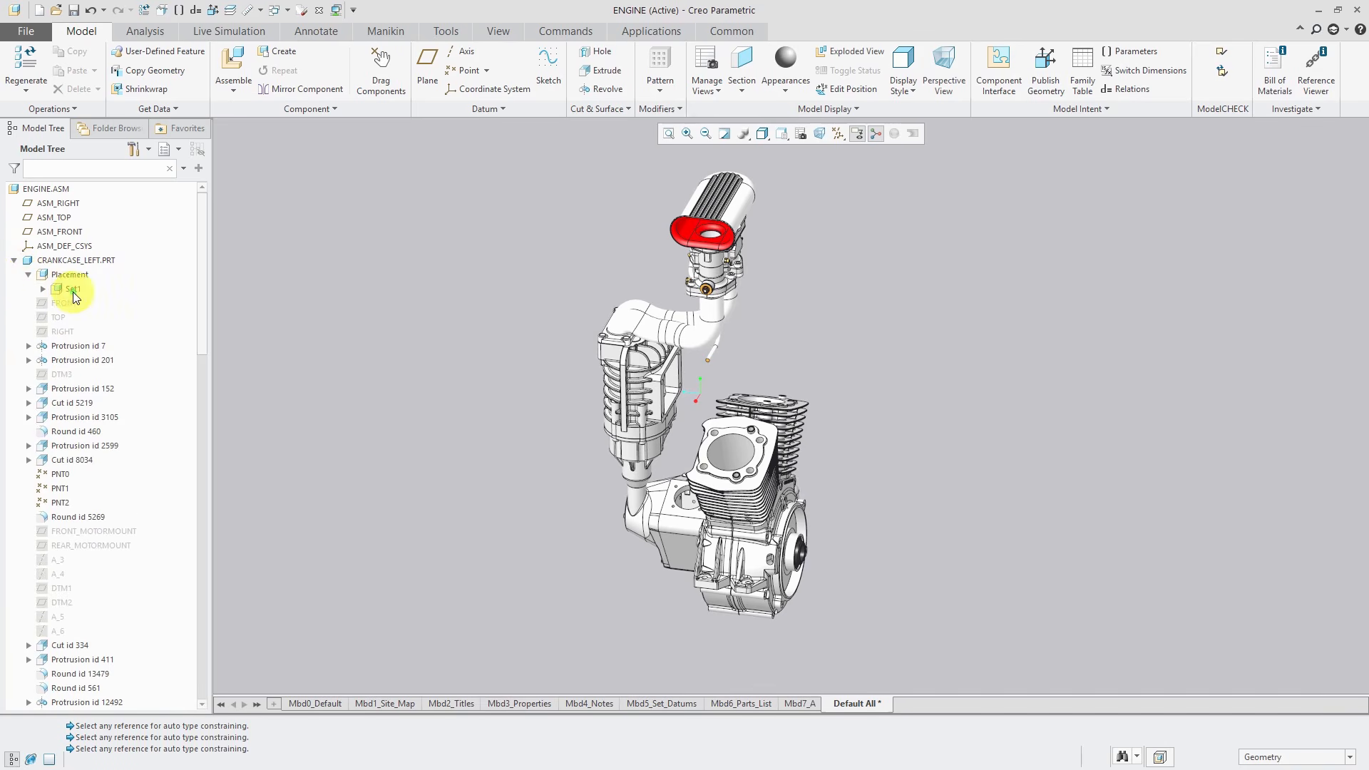
left_click(44, 289)
left_click(93, 303)
scroll(321, 305, "down", 2)
scroll(131, 319, "down", 2)
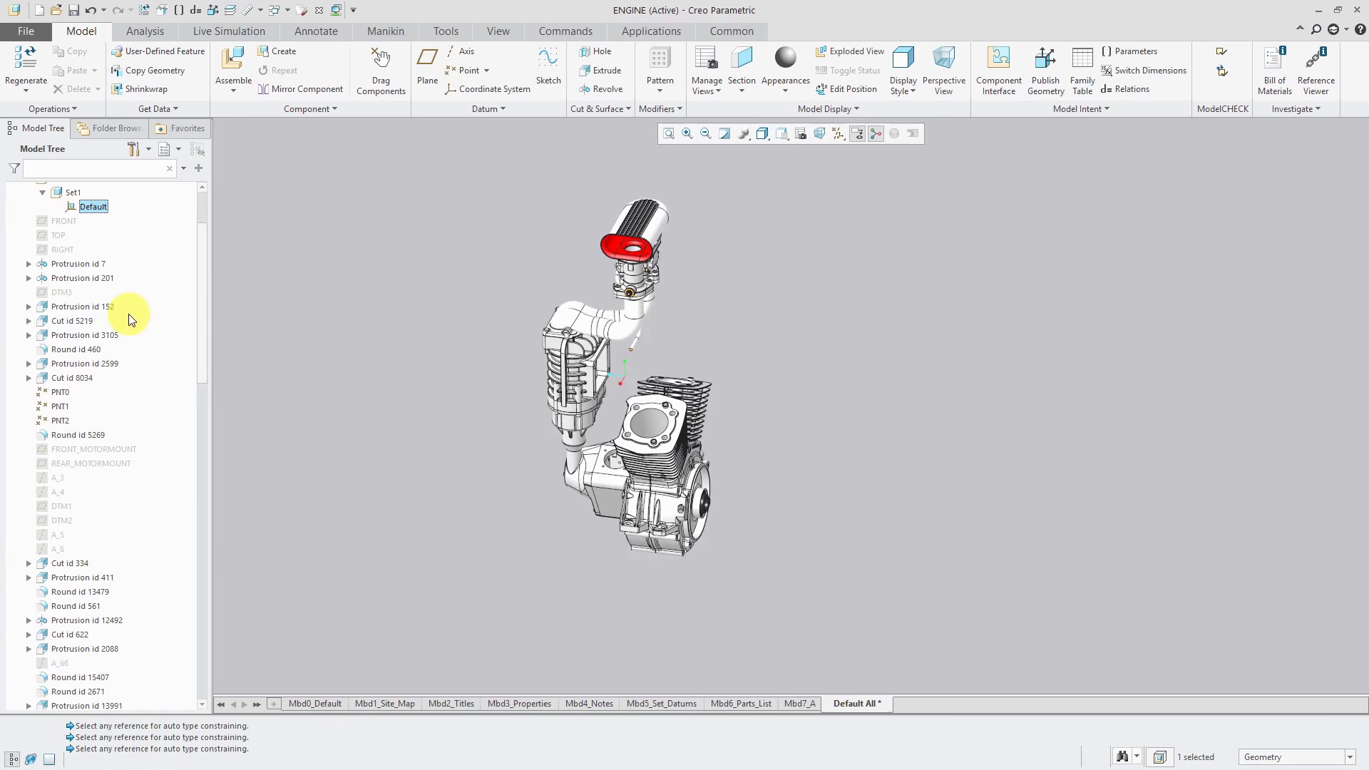
scroll(130, 314, "down", 7)
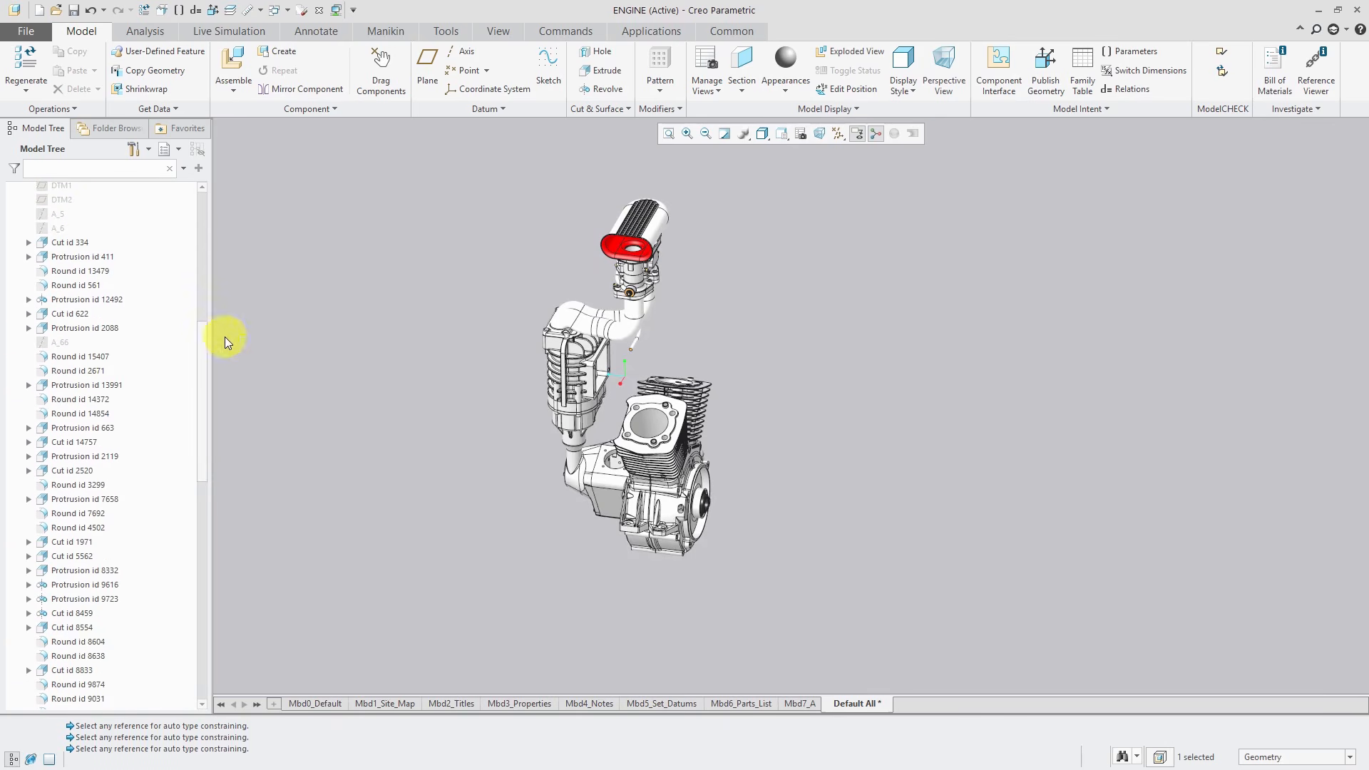
left_click_drag(203, 336, 208, 621)
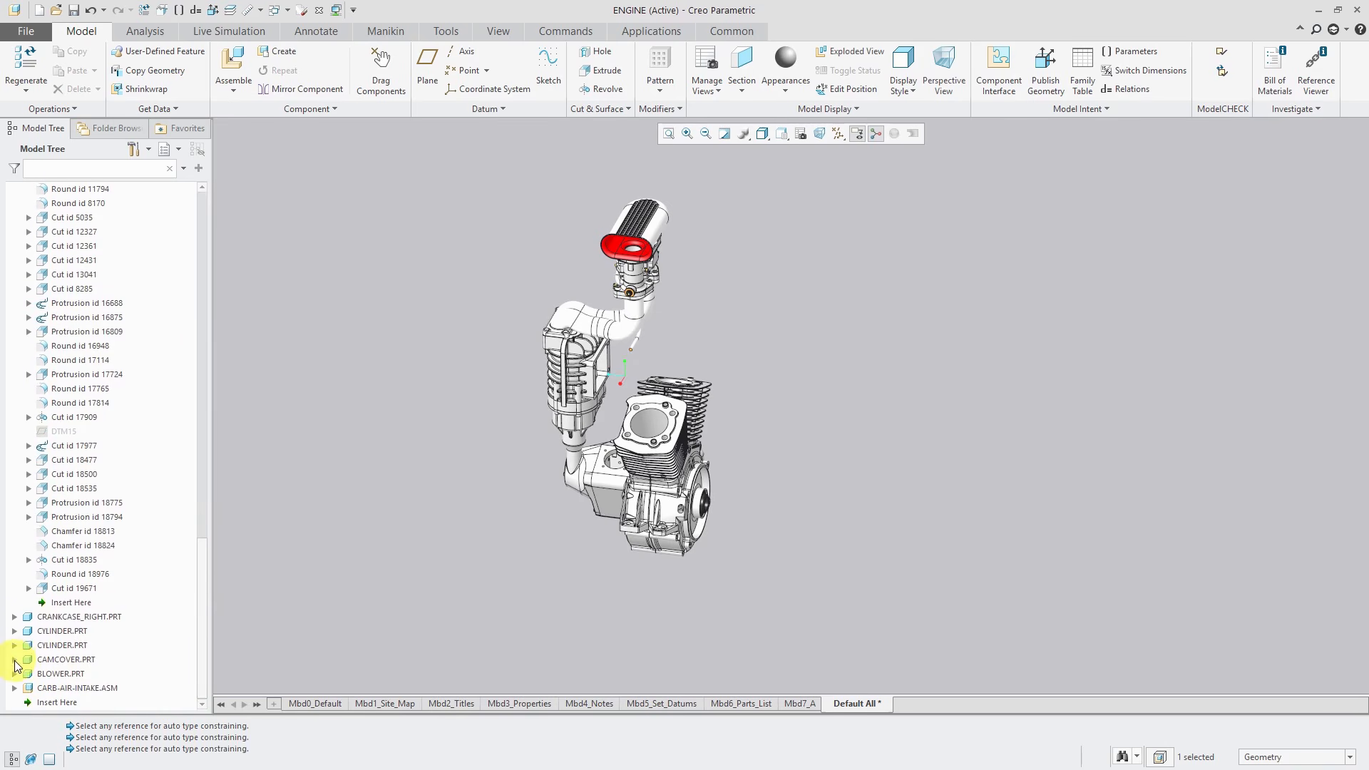
Examine each placement constraint of the second CYLINDER.PRT in the model tree and collapse the part again.
left_click(14, 646)
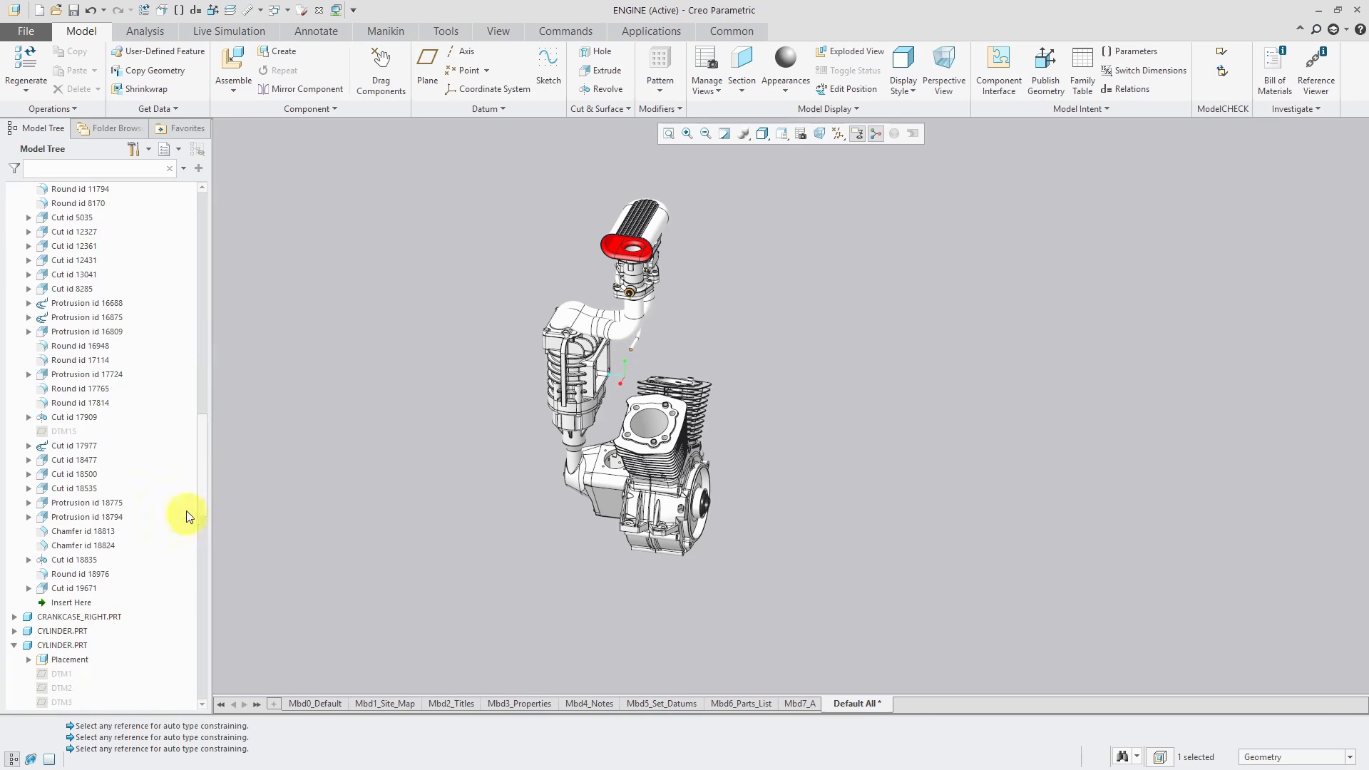
scroll(196, 520, "down", 12)
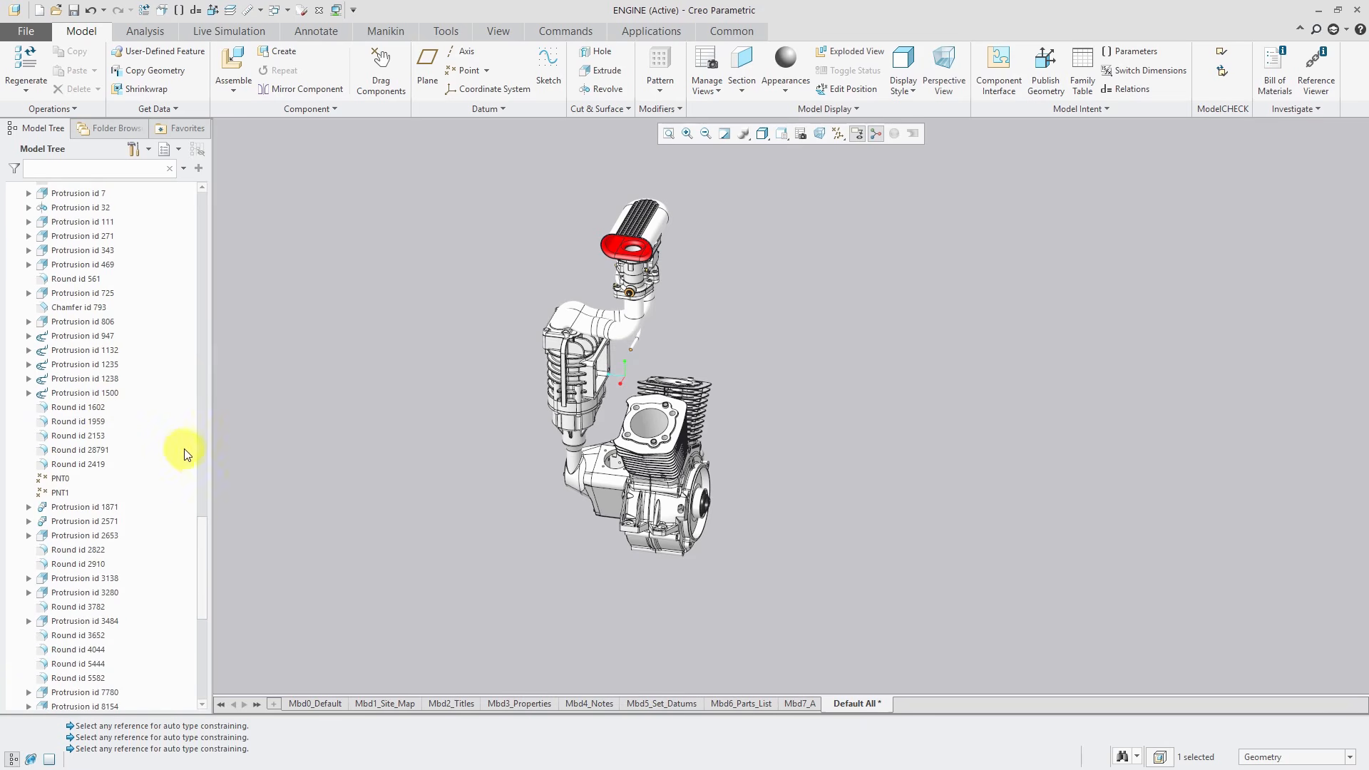
left_click_drag(201, 539, 202, 484)
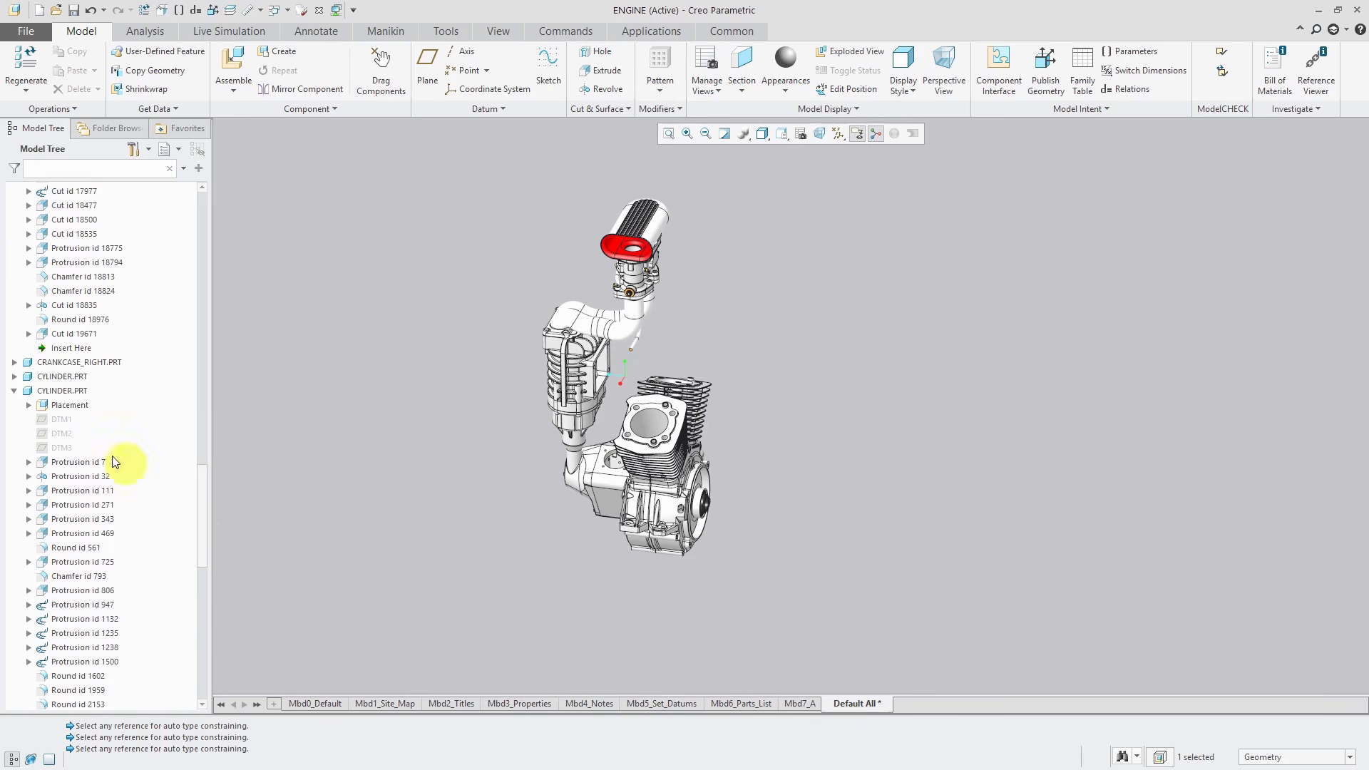
left_click(28, 405)
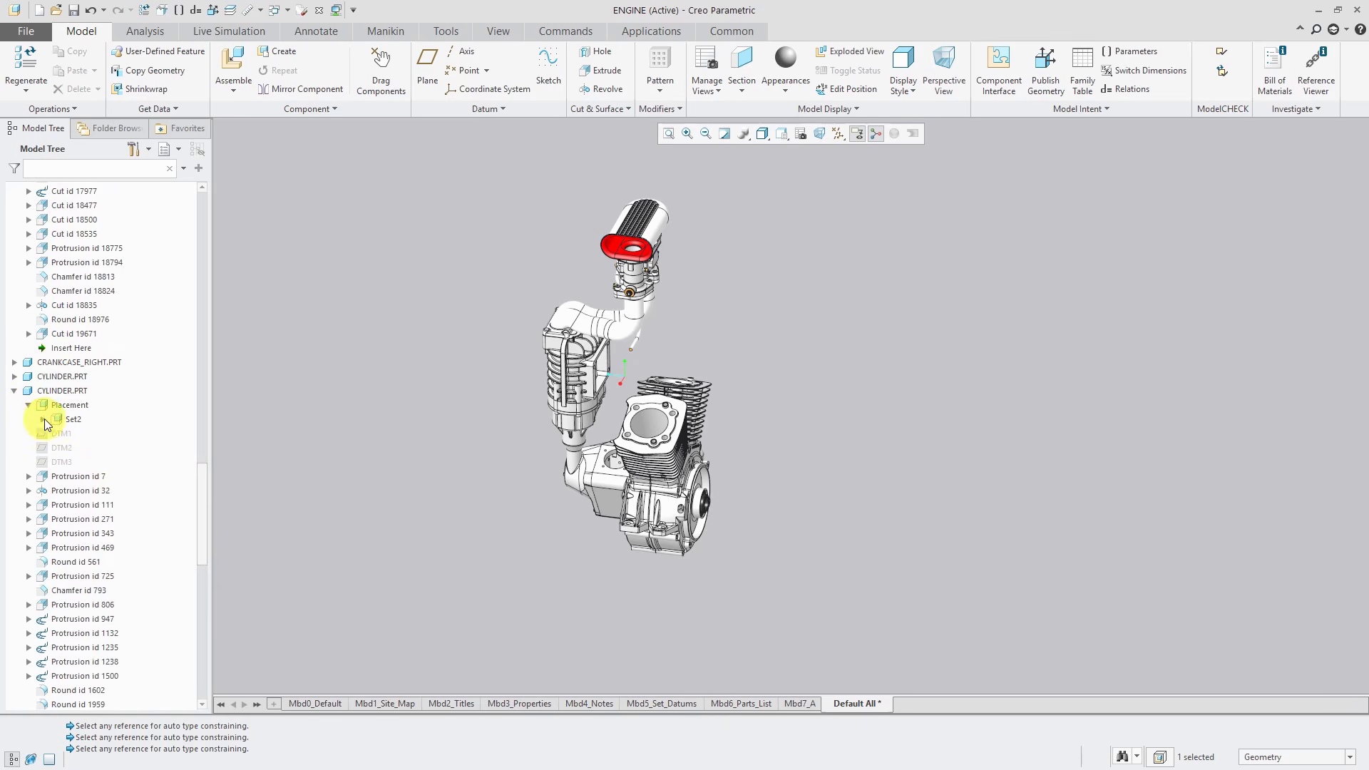
left_click(43, 419)
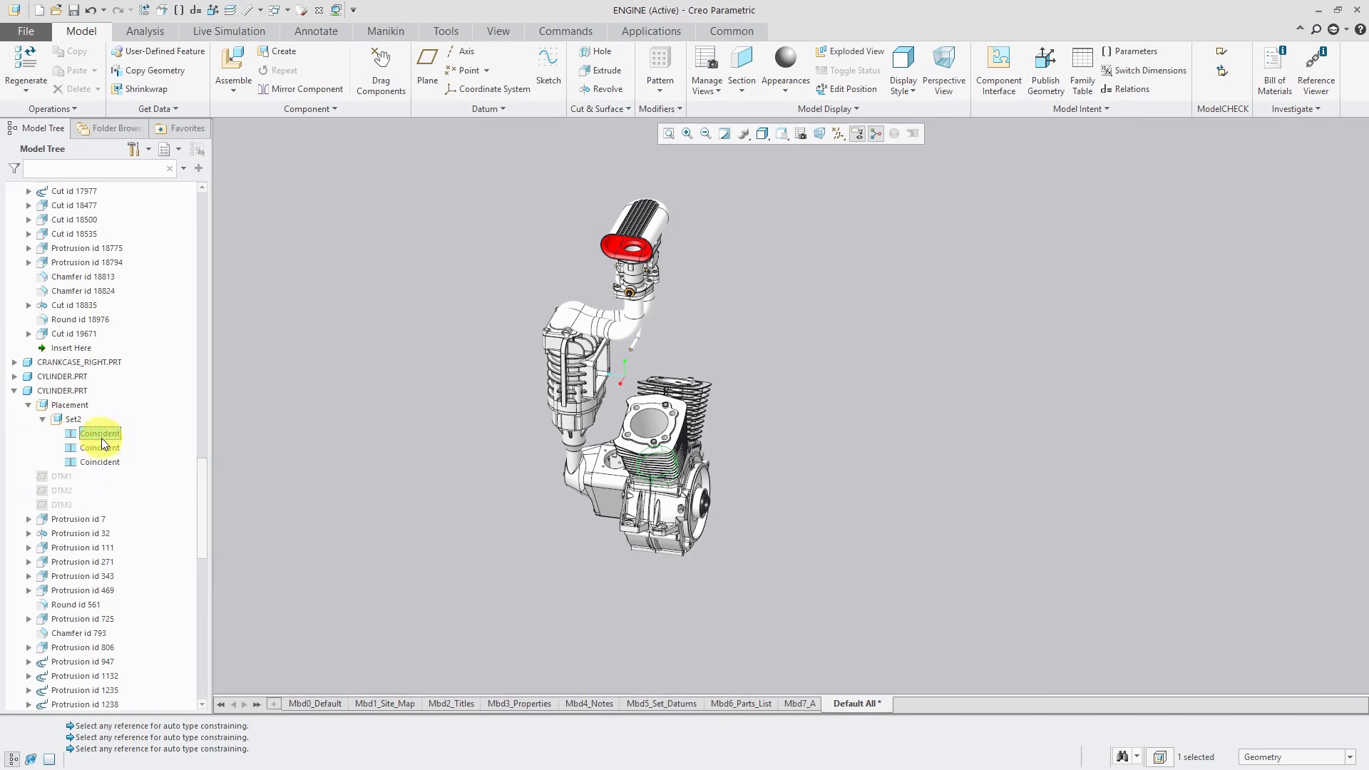
left_click(100, 448)
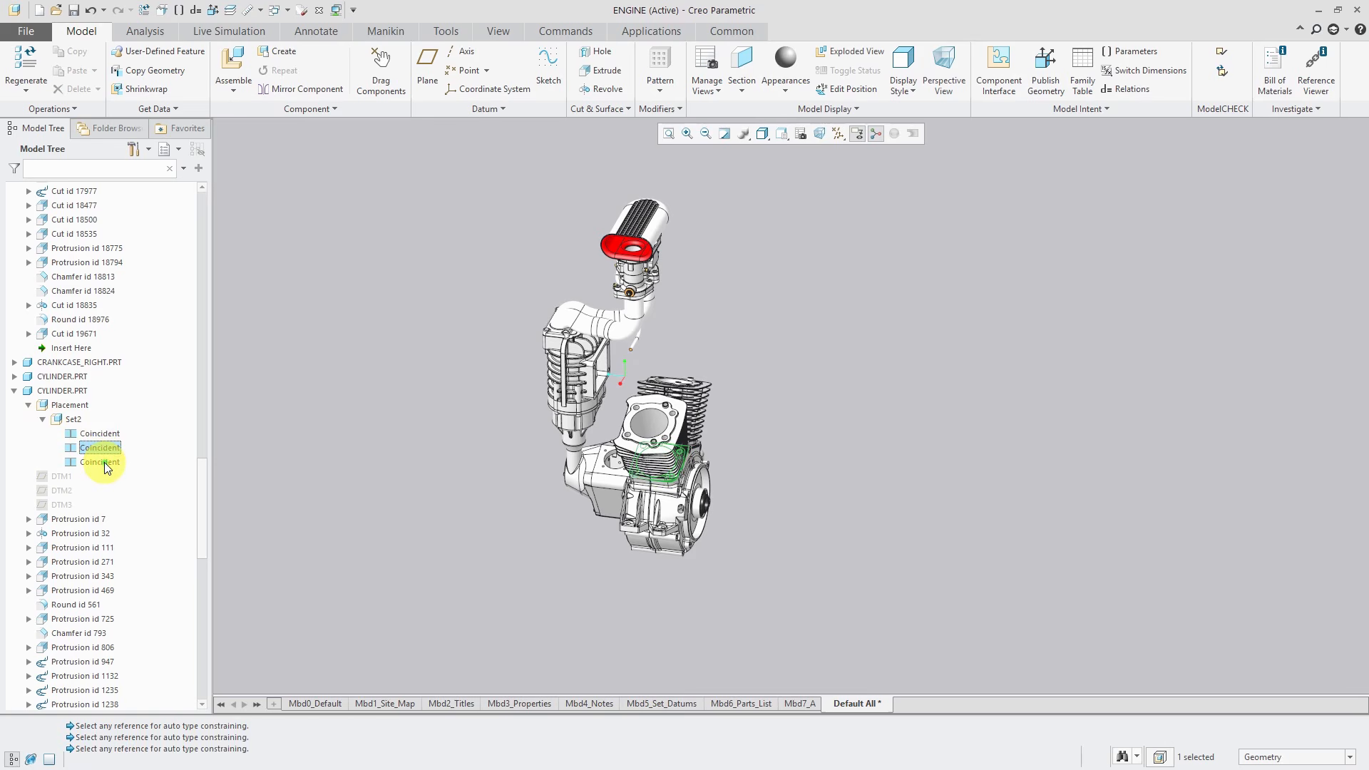
left_click(100, 462)
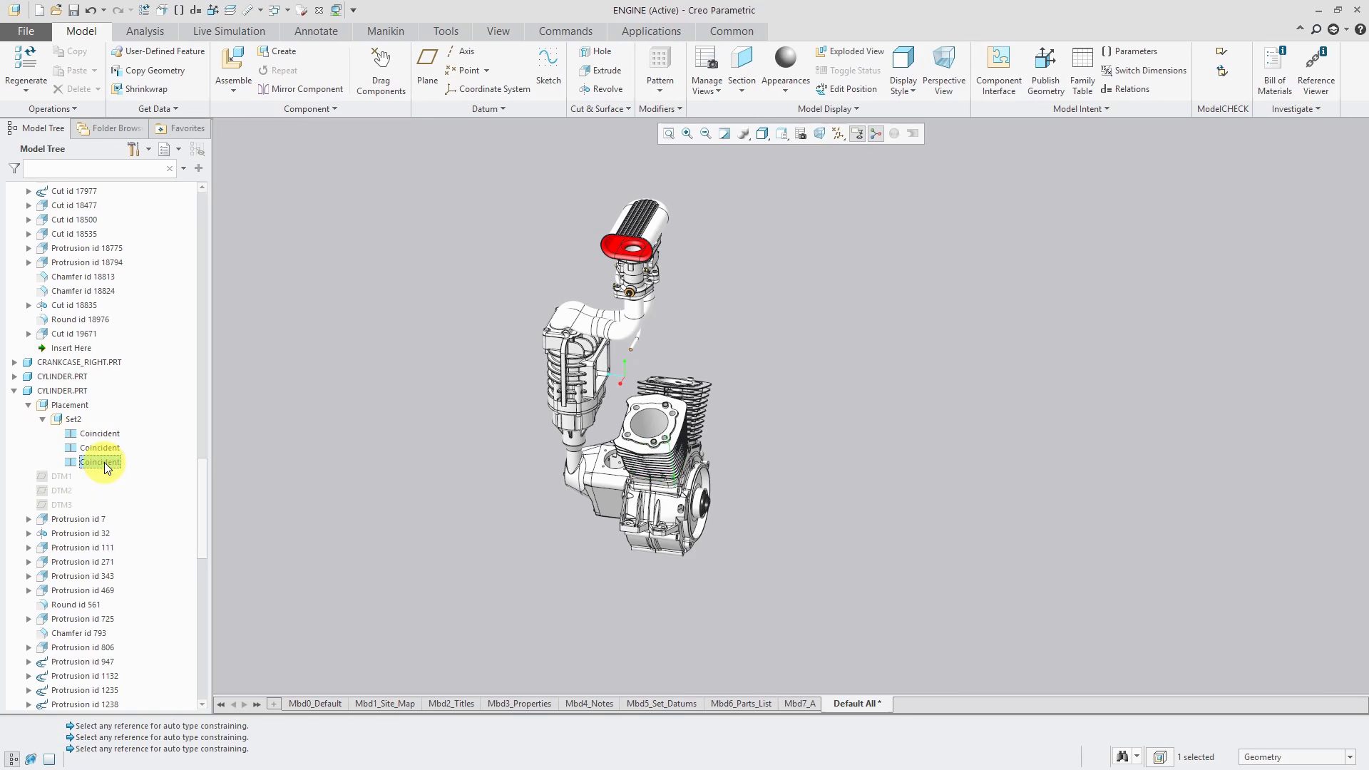
right_click(105, 464)
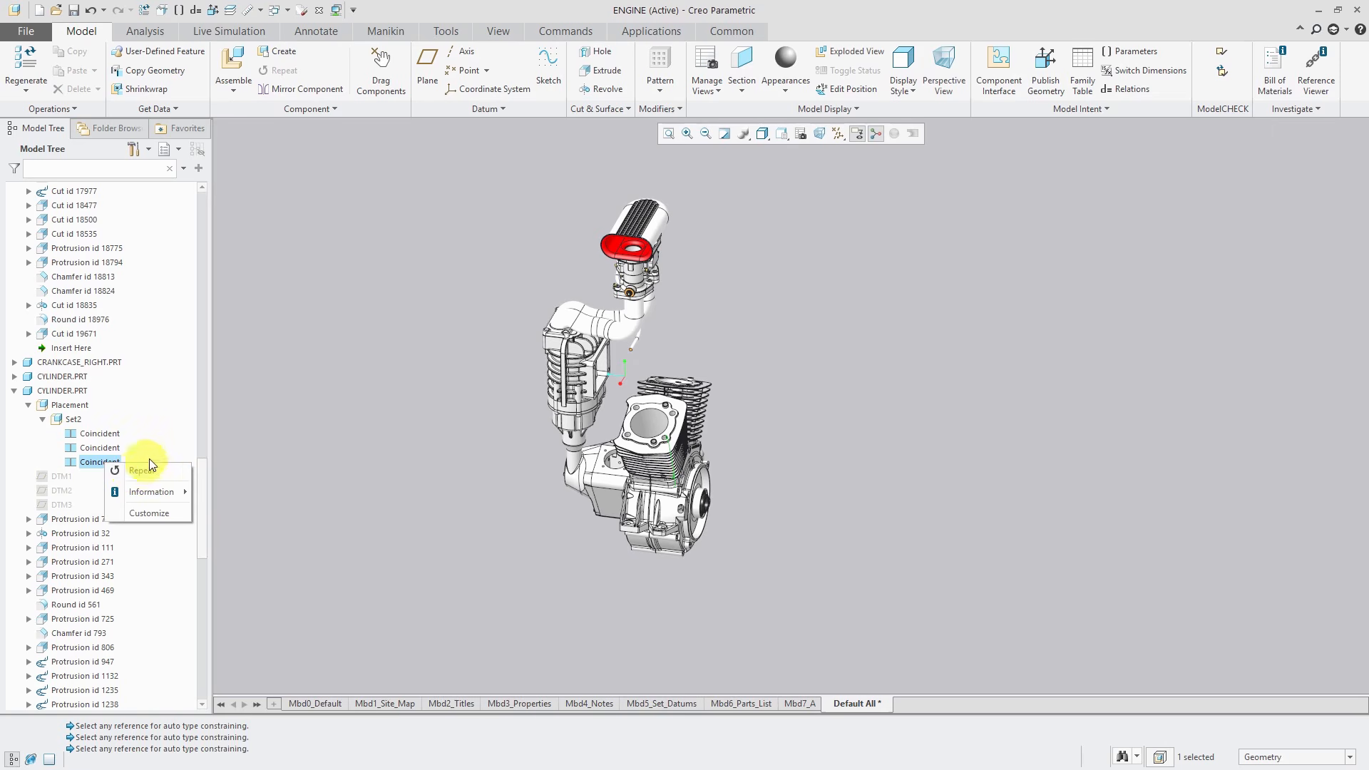
left_click(238, 399)
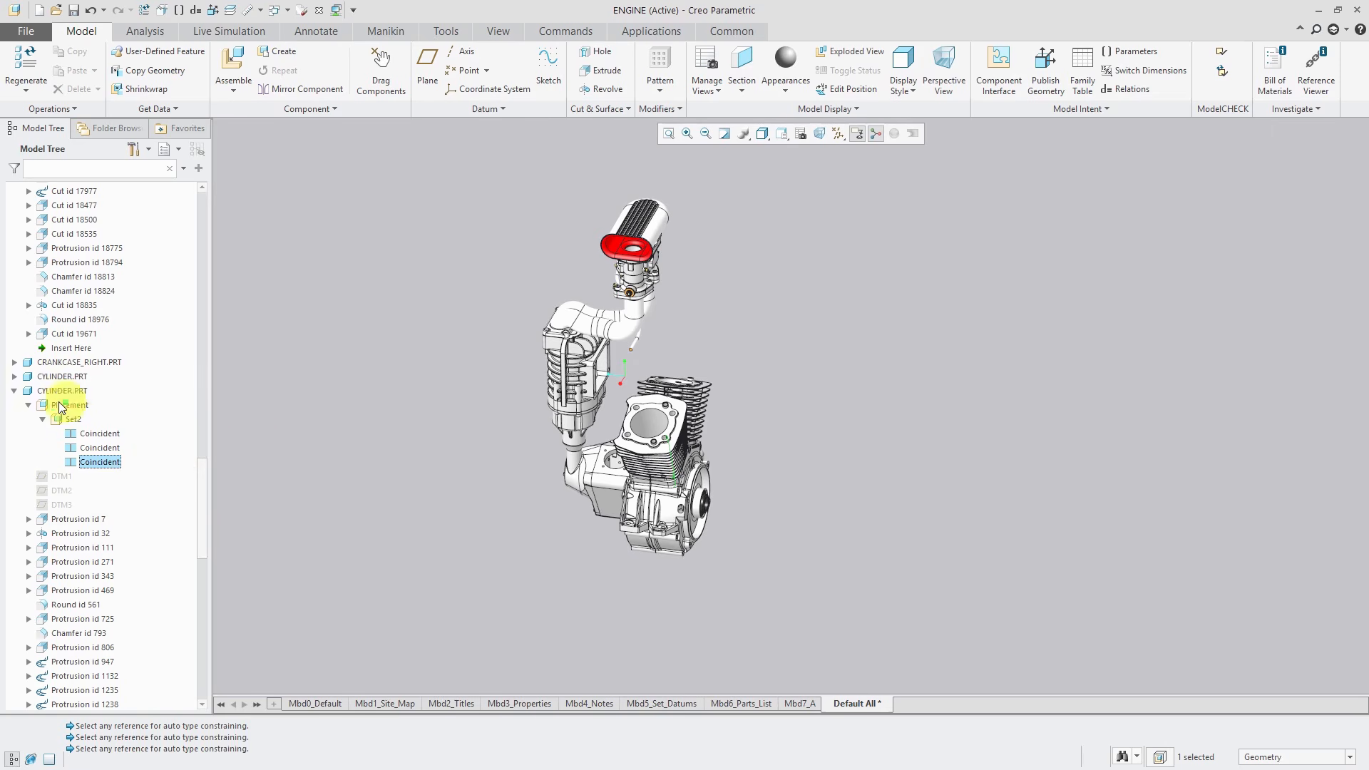
left_click(15, 391)
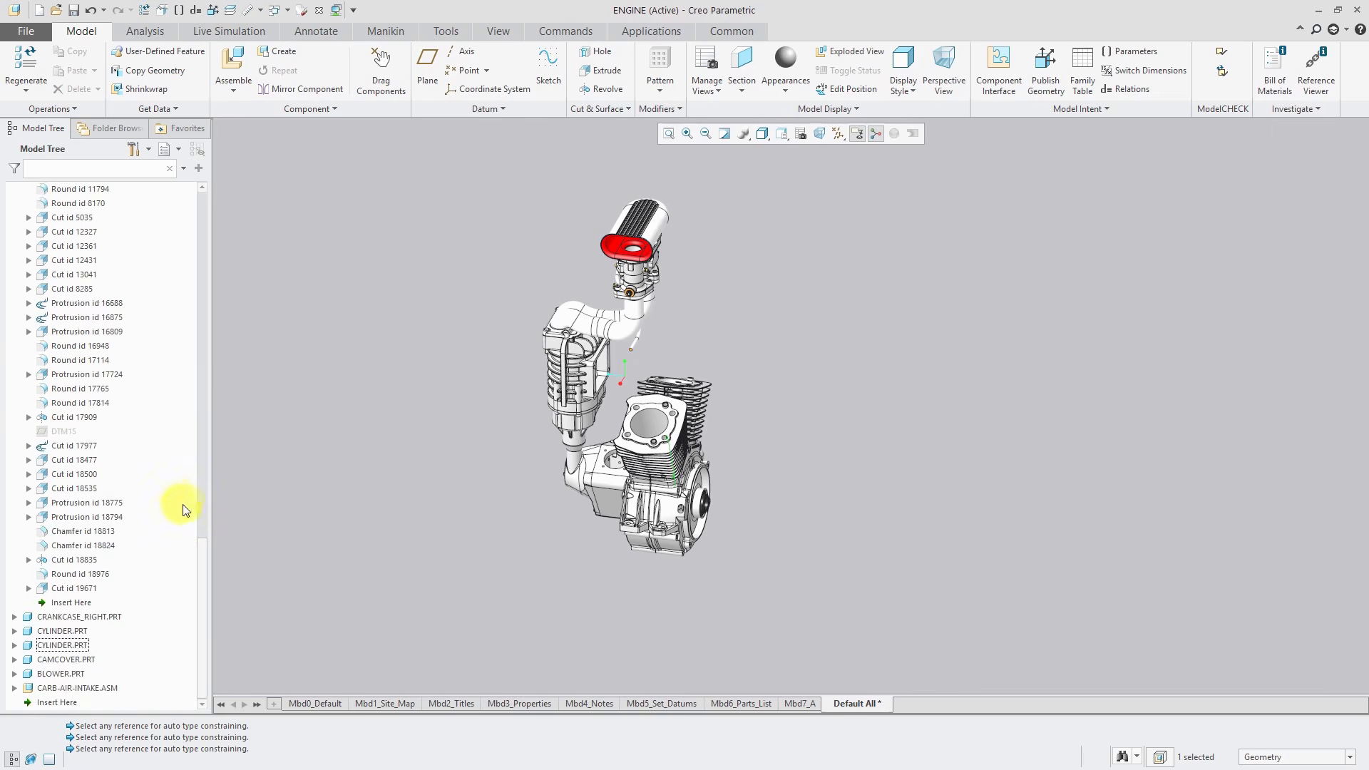
Delete the Default constraint from CRANKCASE_LEFT.PRT's placement and accept the part without constraints.
left_click_drag(202, 553, 239, 206)
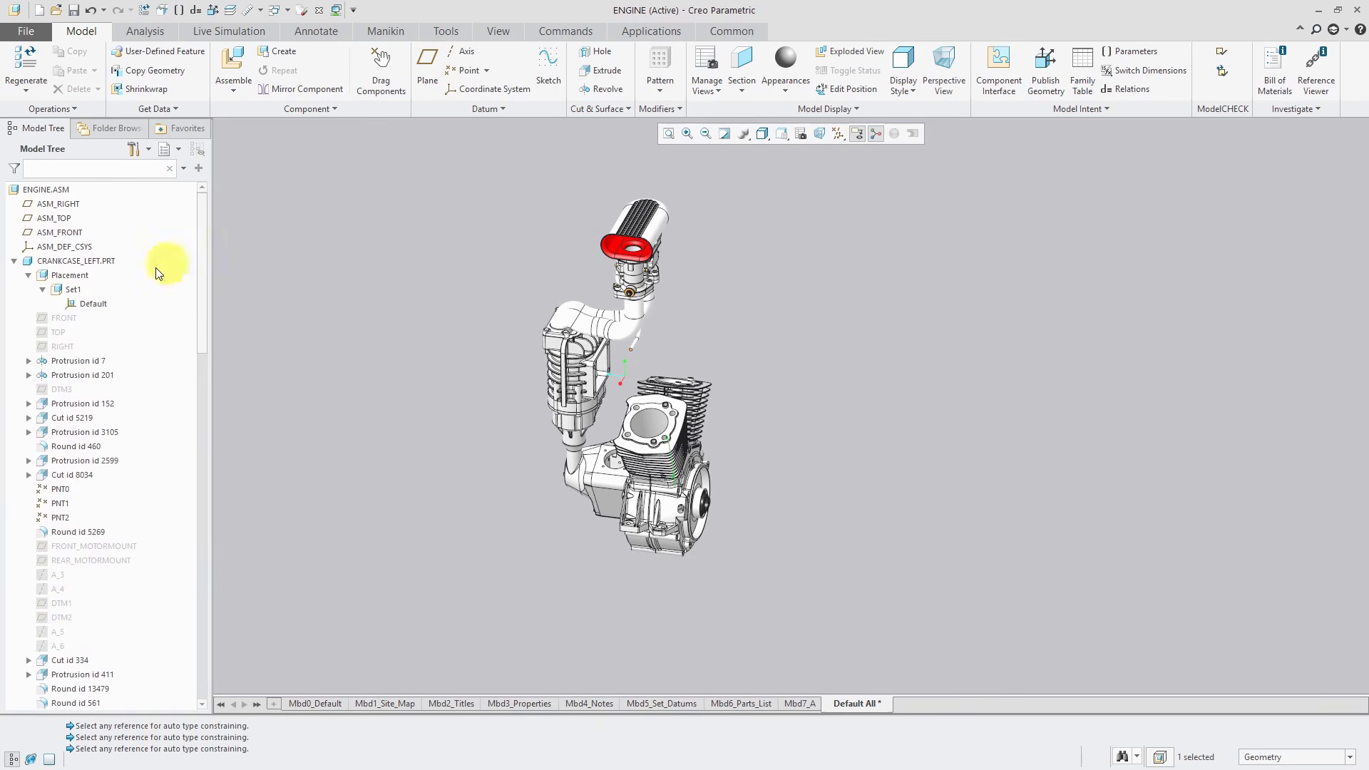
left_click(14, 261)
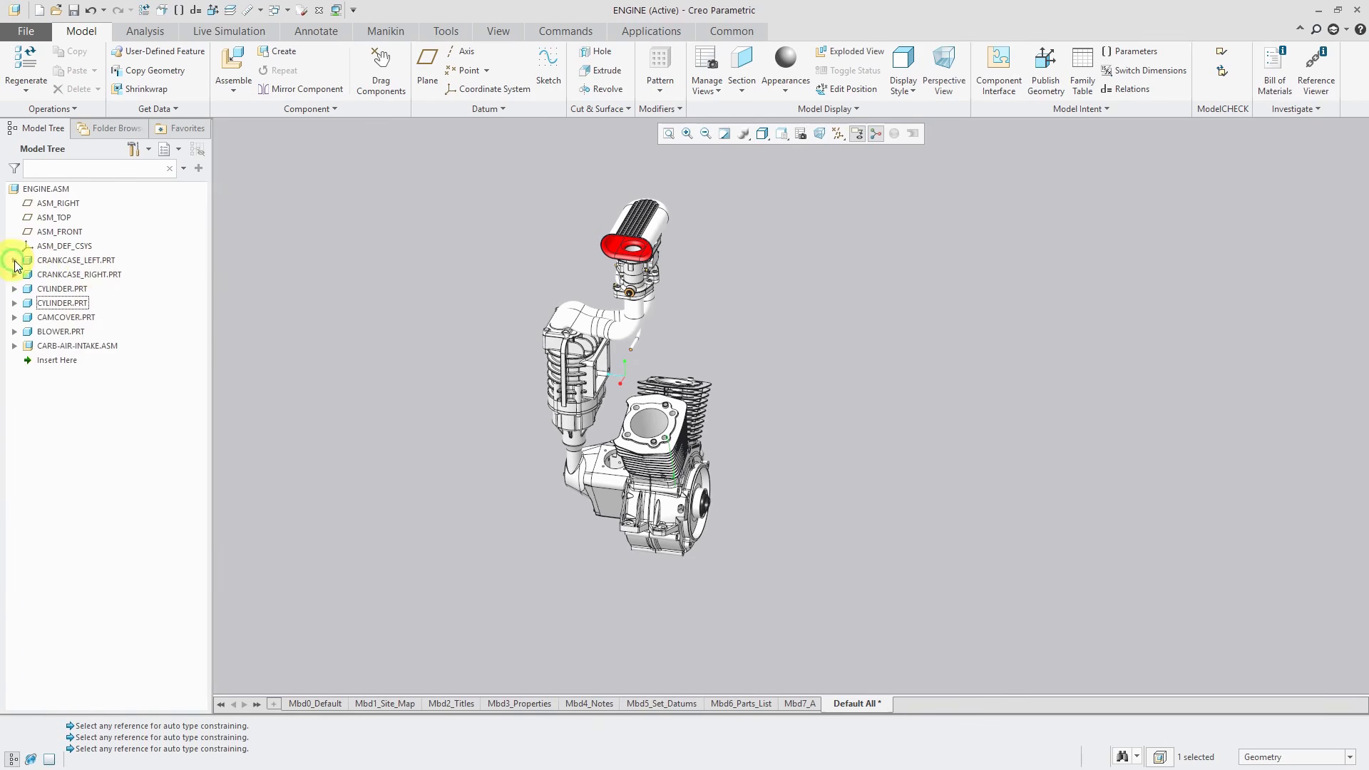
left_click(87, 261)
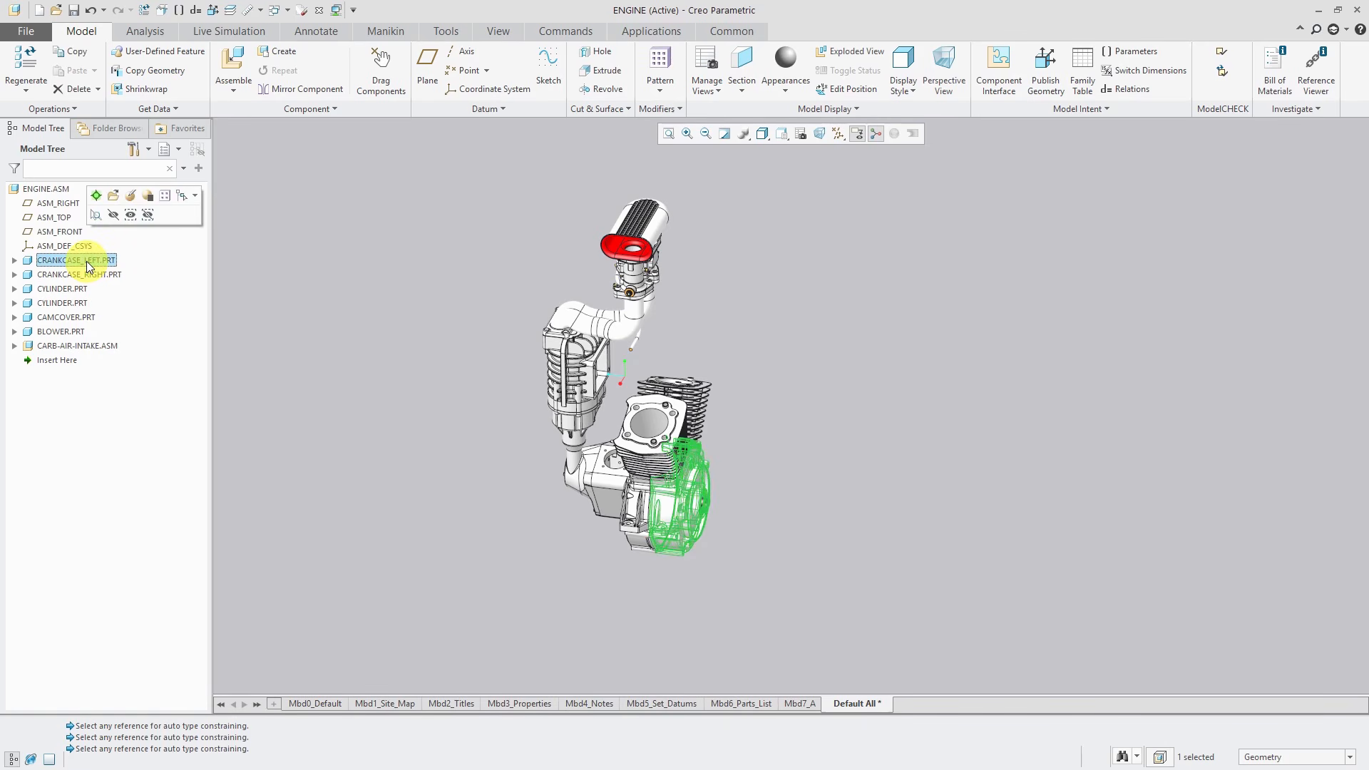
left_click(132, 199)
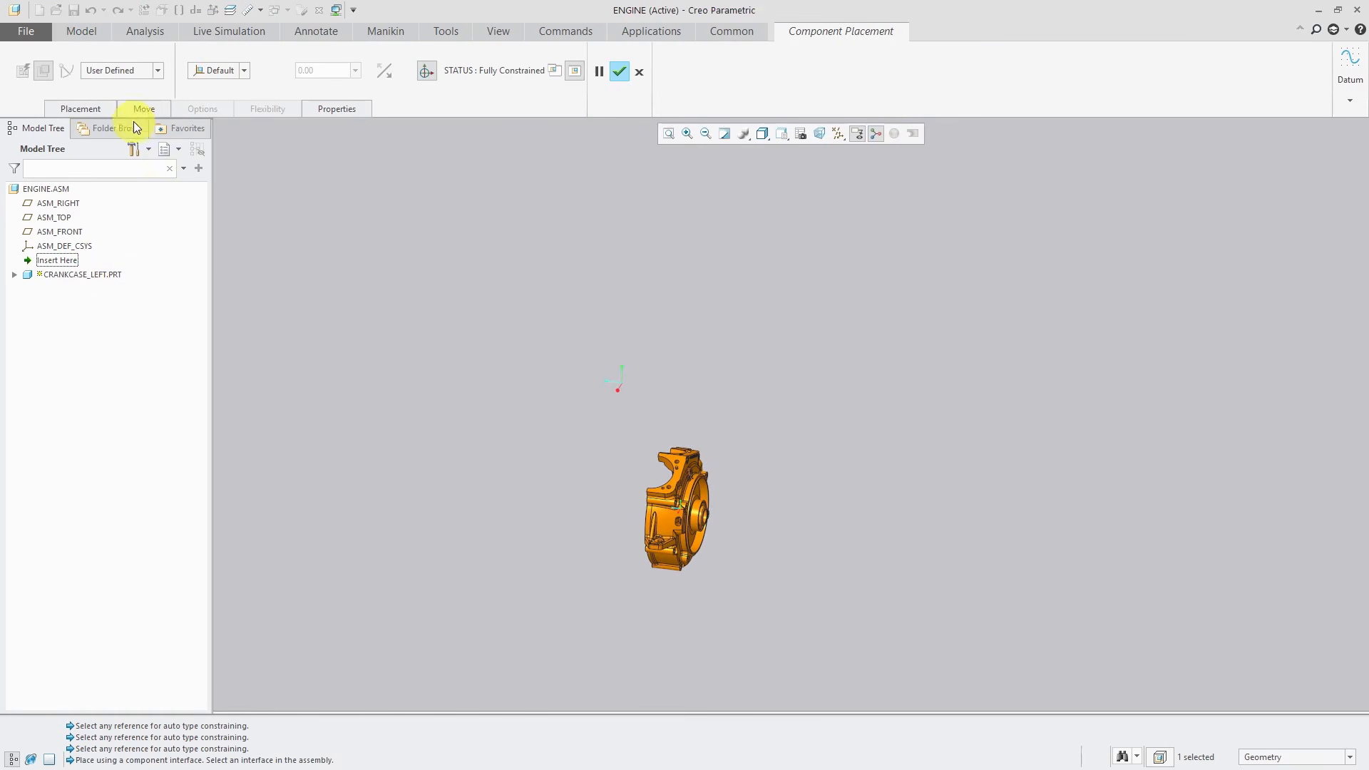
left_click(100, 107)
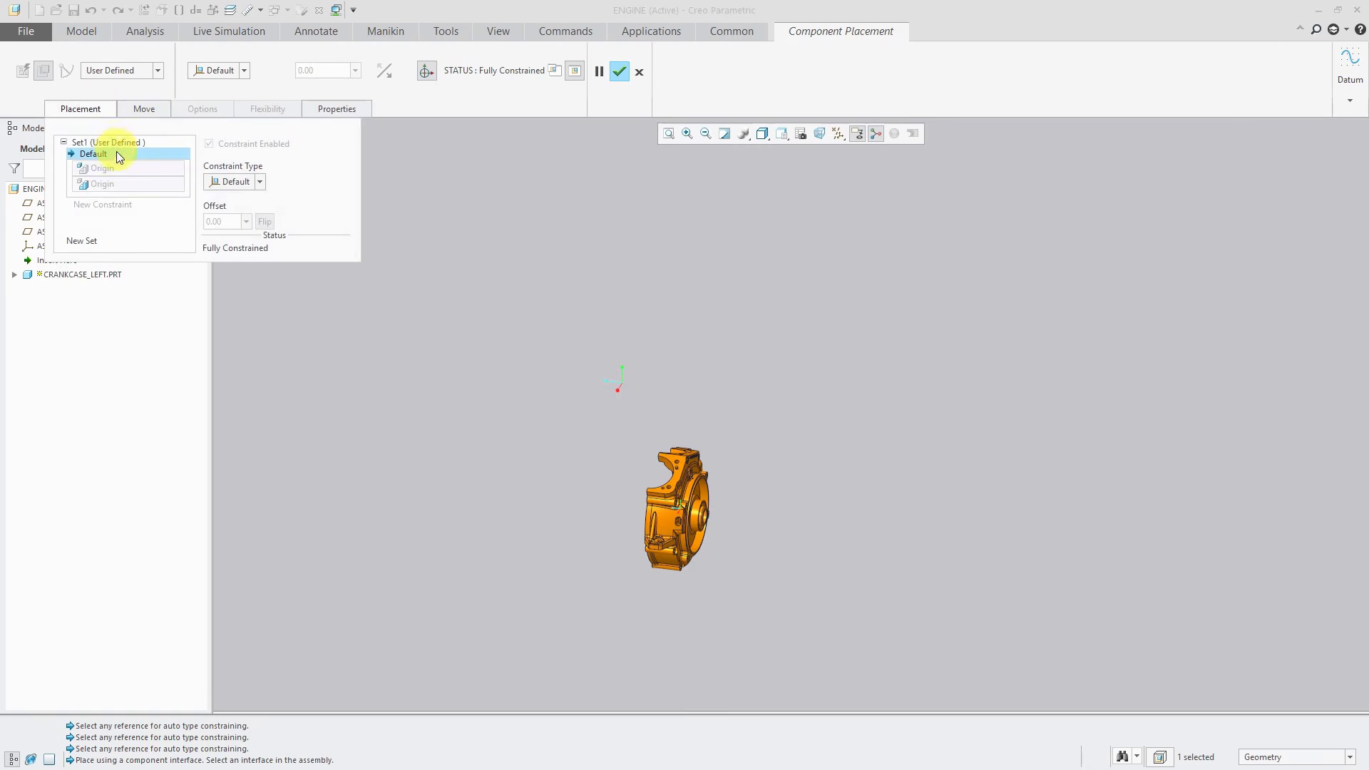
right_click(105, 154)
left_click(137, 163)
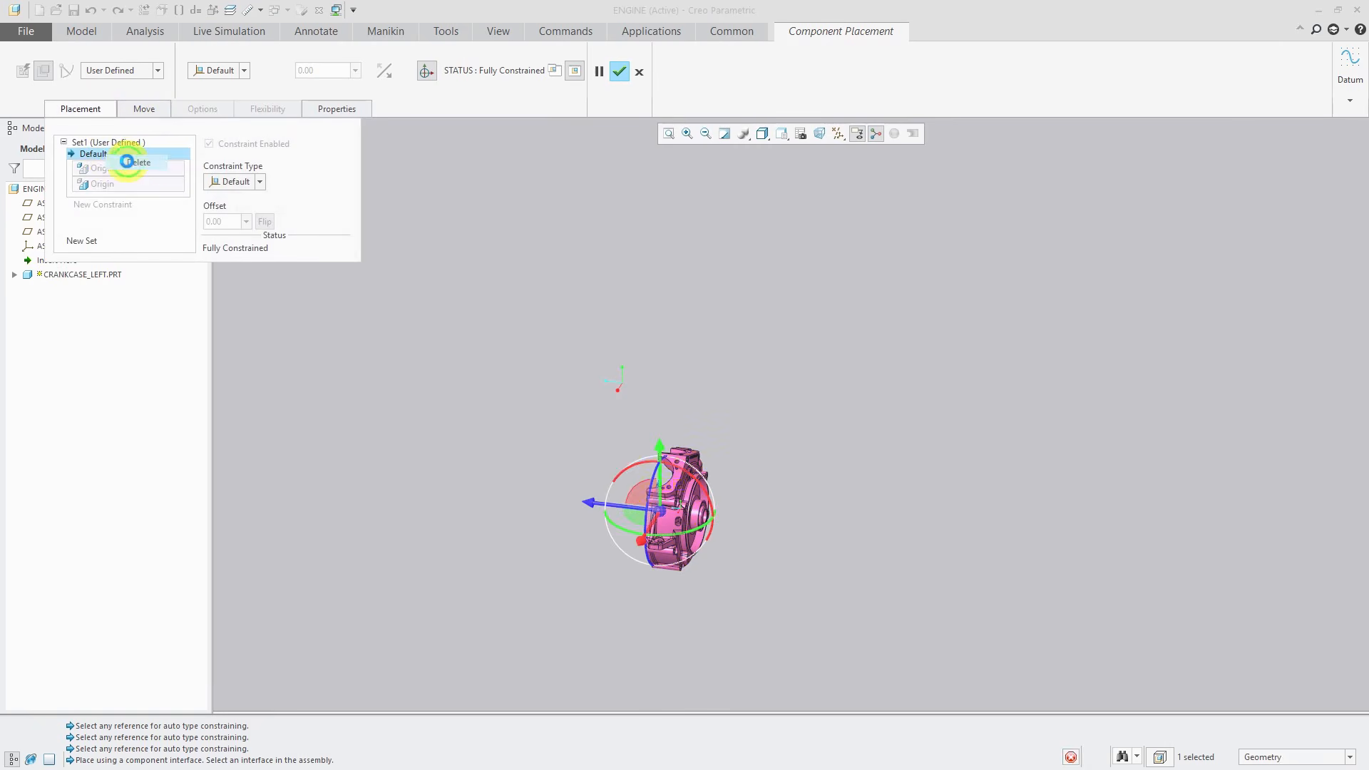
left_click(619, 71)
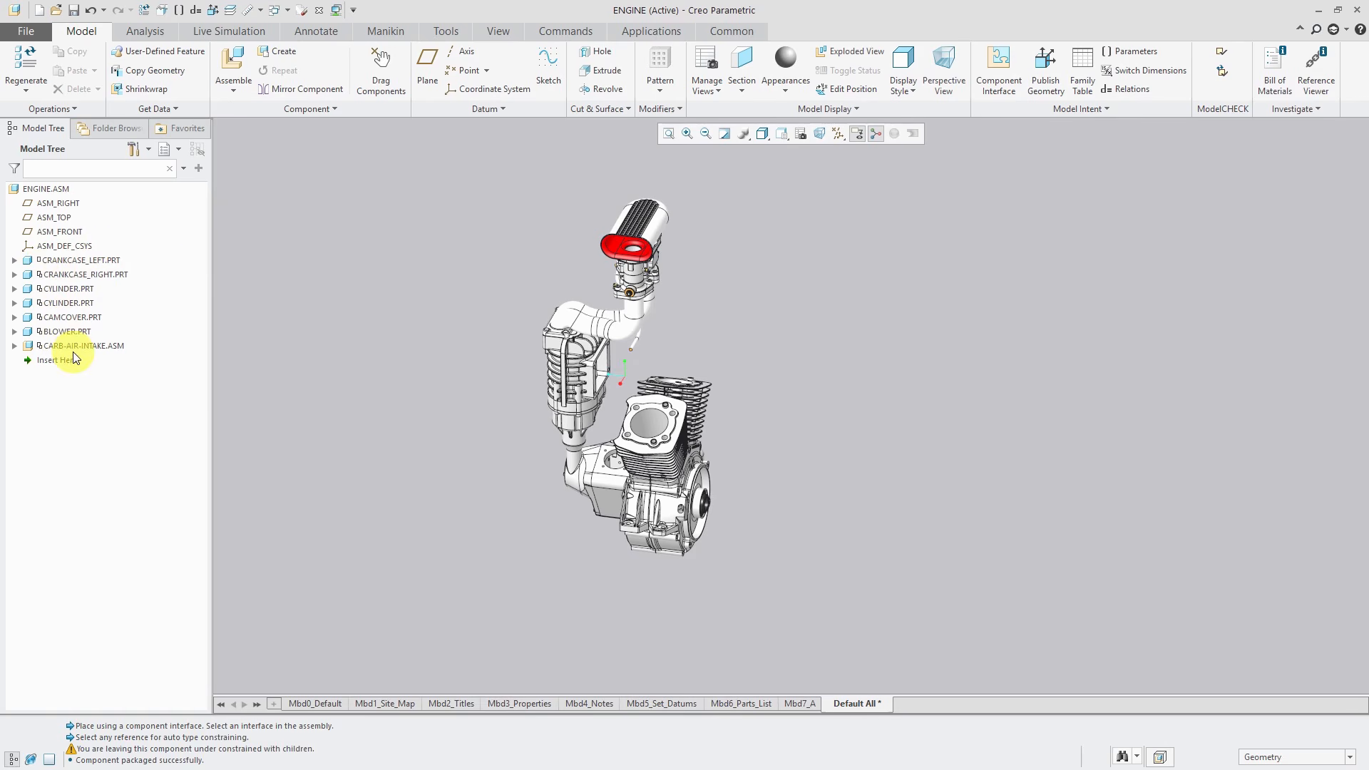
Redefine the placement of CRANKCASE_LEFT.PRT by applying the Default constraint again and accept it.
left_click(91, 262)
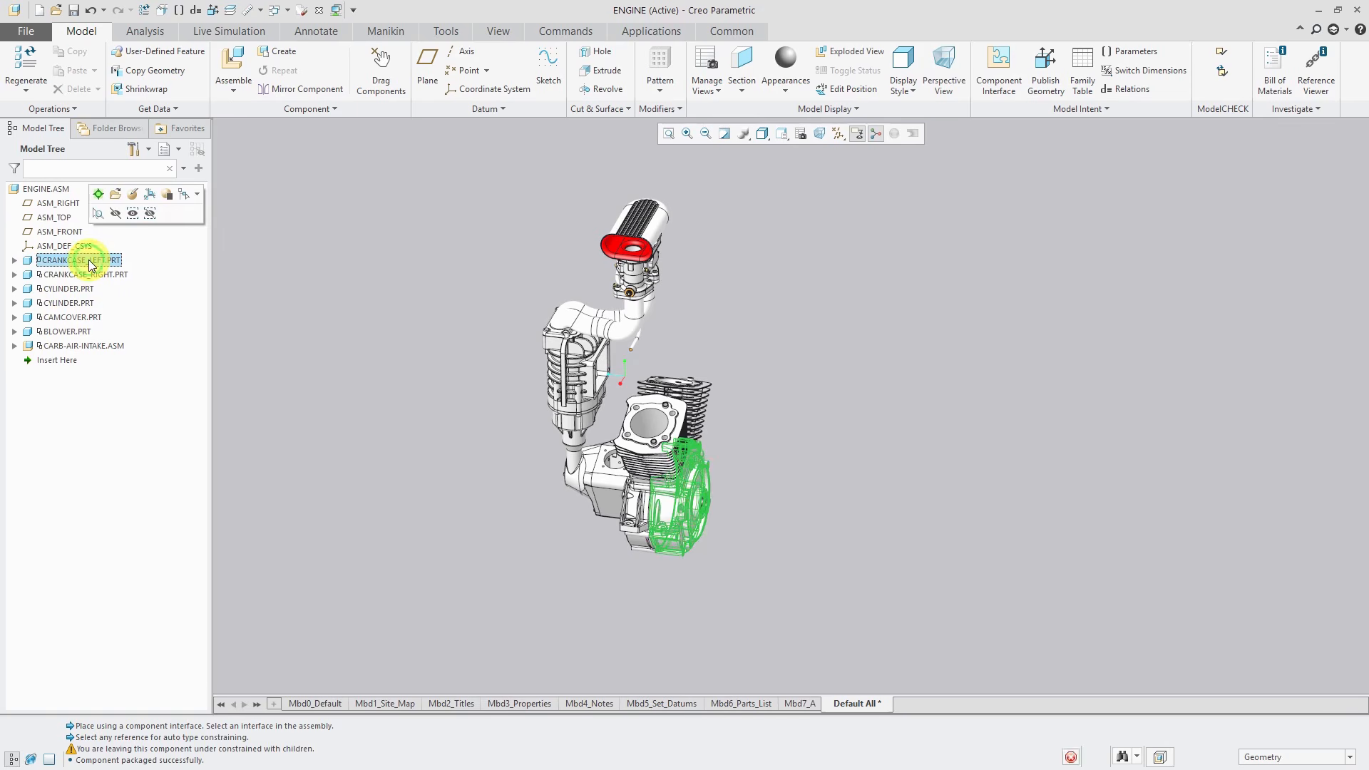
left_click(131, 194)
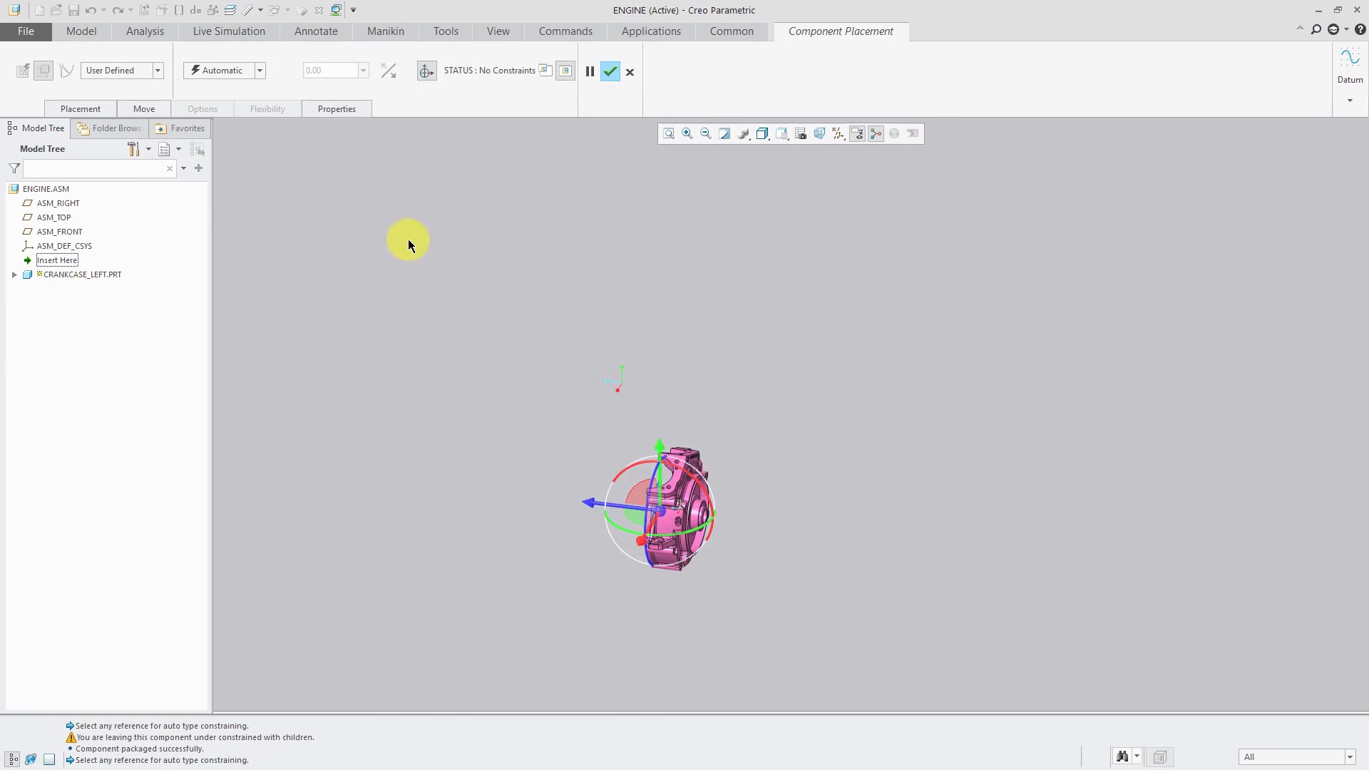
right_click(412, 245)
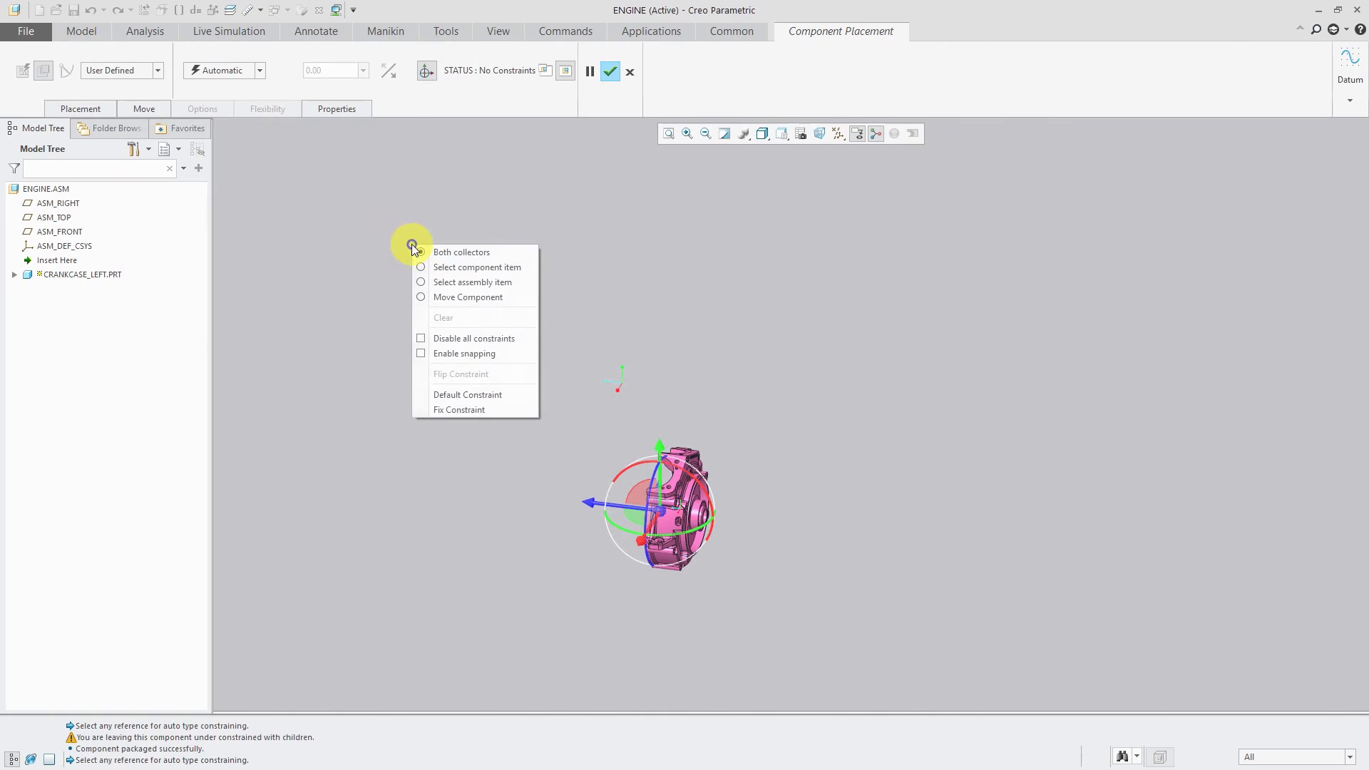
left_click(464, 396)
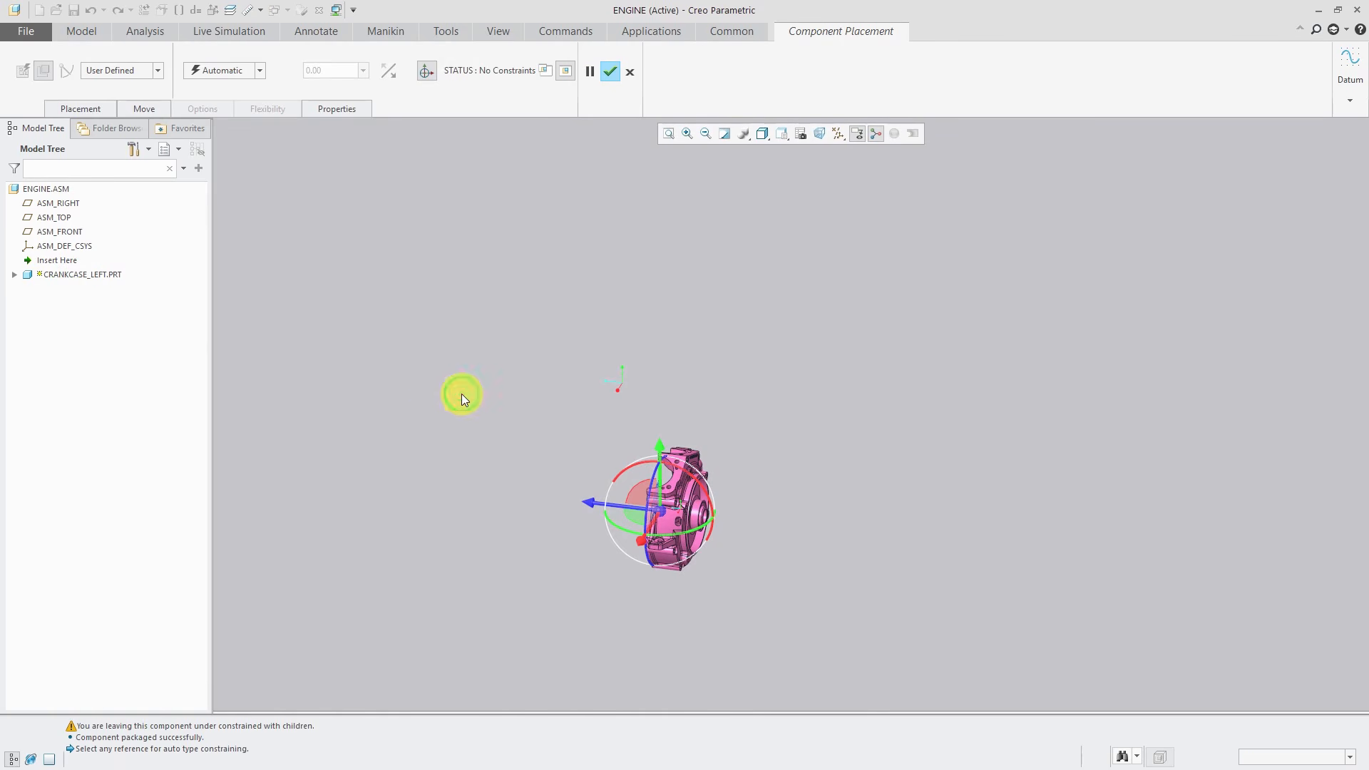
middle_click(507, 319)
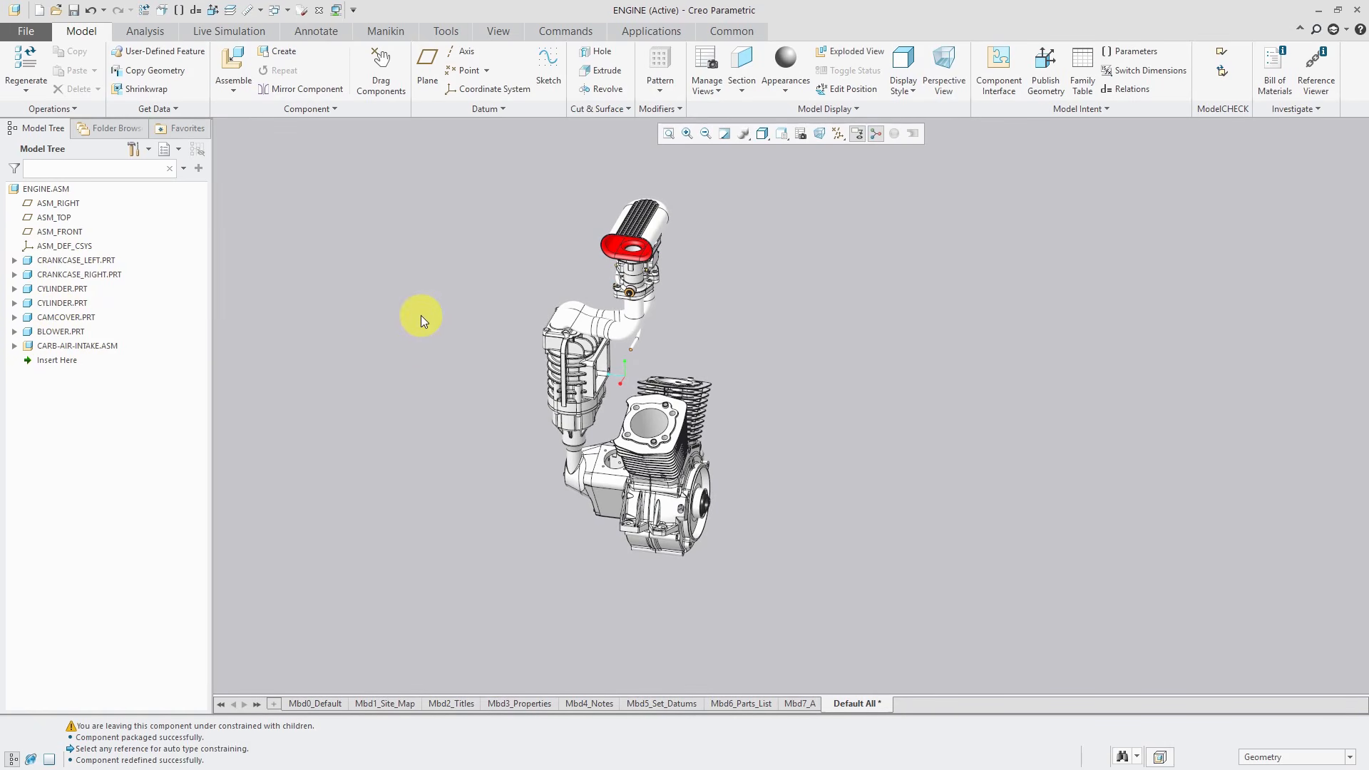
Generate the top-level bill of materials for ENGINE.ASM and examine the report's component lists.
left_click(443, 31)
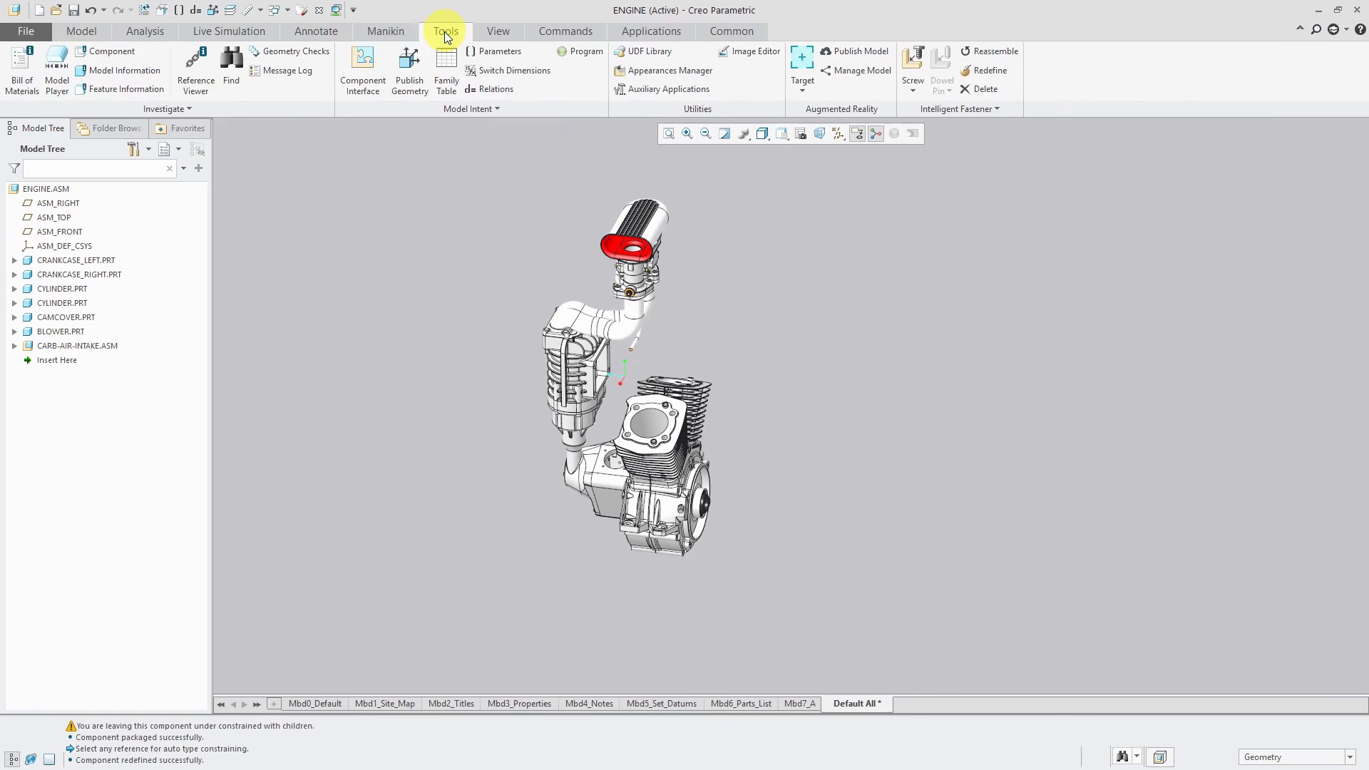
left_click(27, 87)
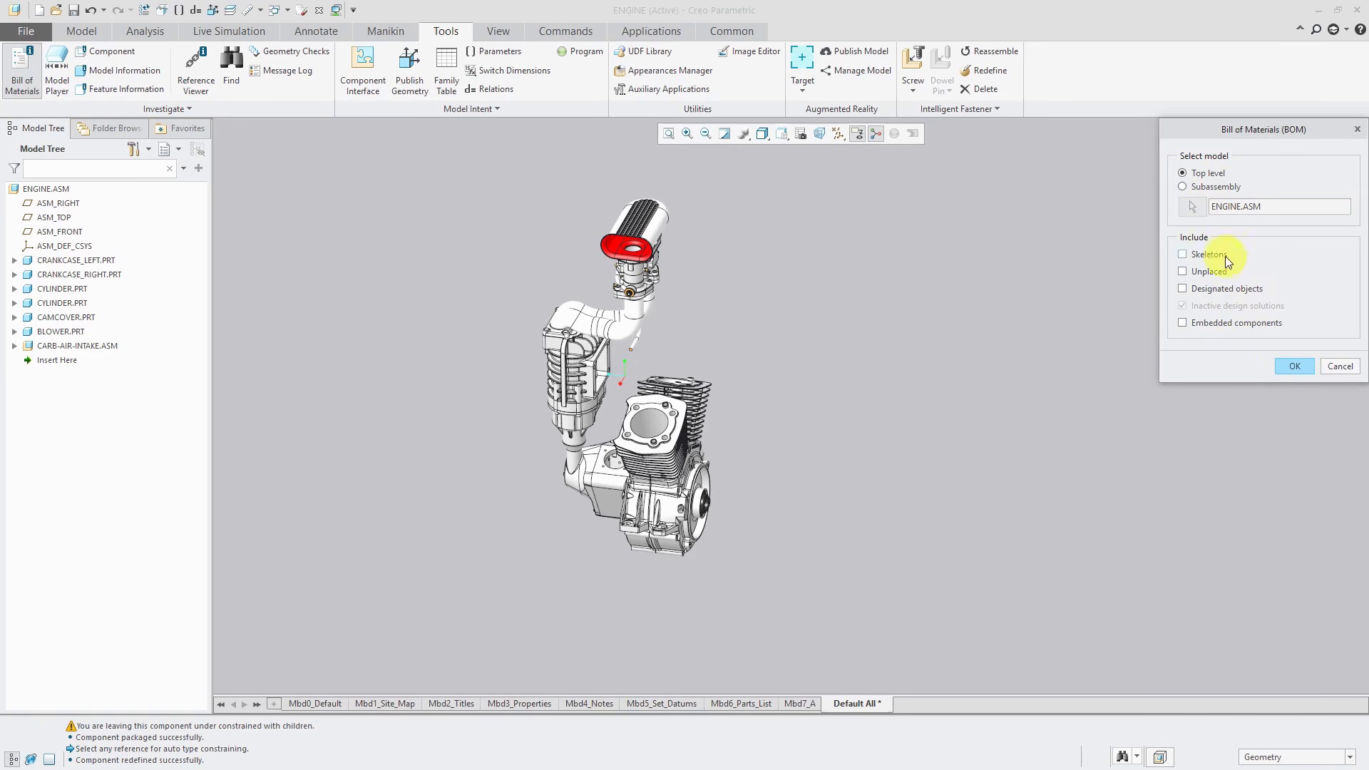
left_click(1303, 369)
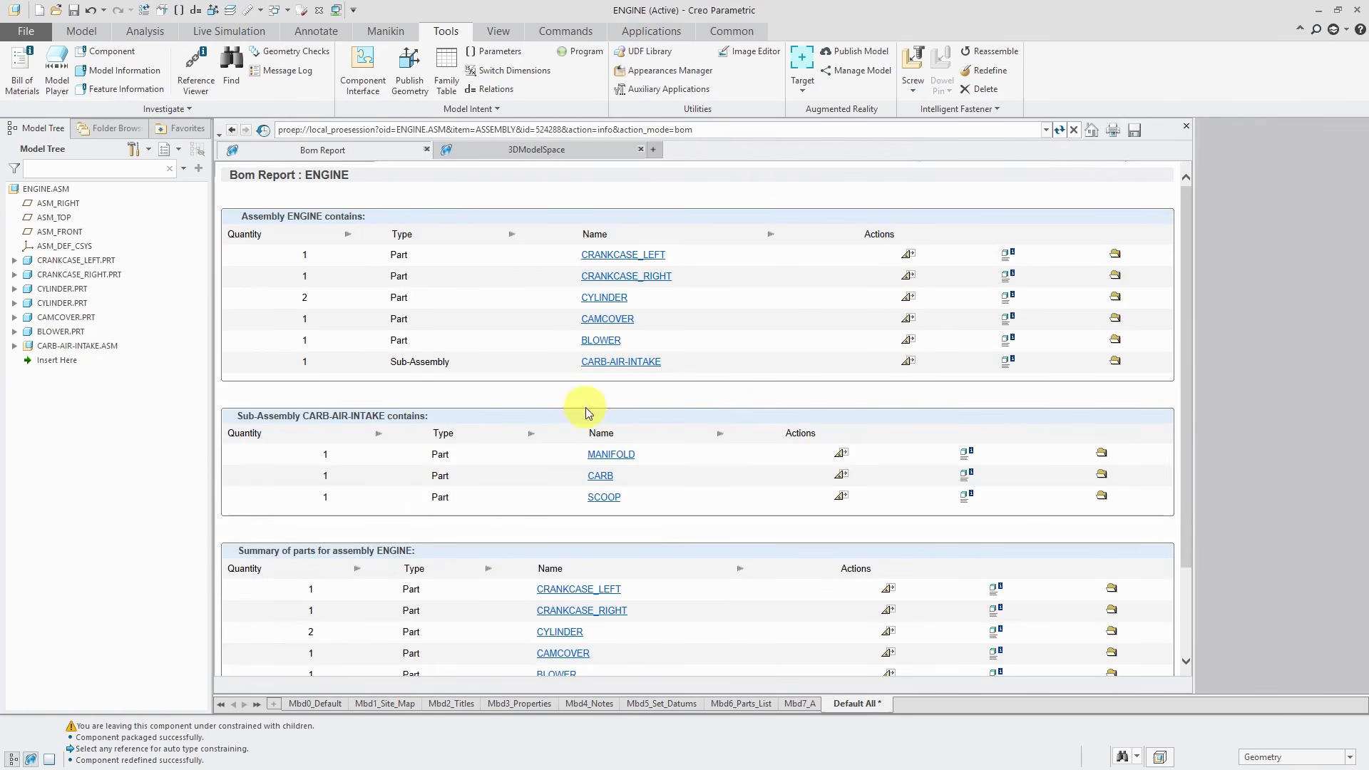
left_click_drag(1185, 404, 1174, 372)
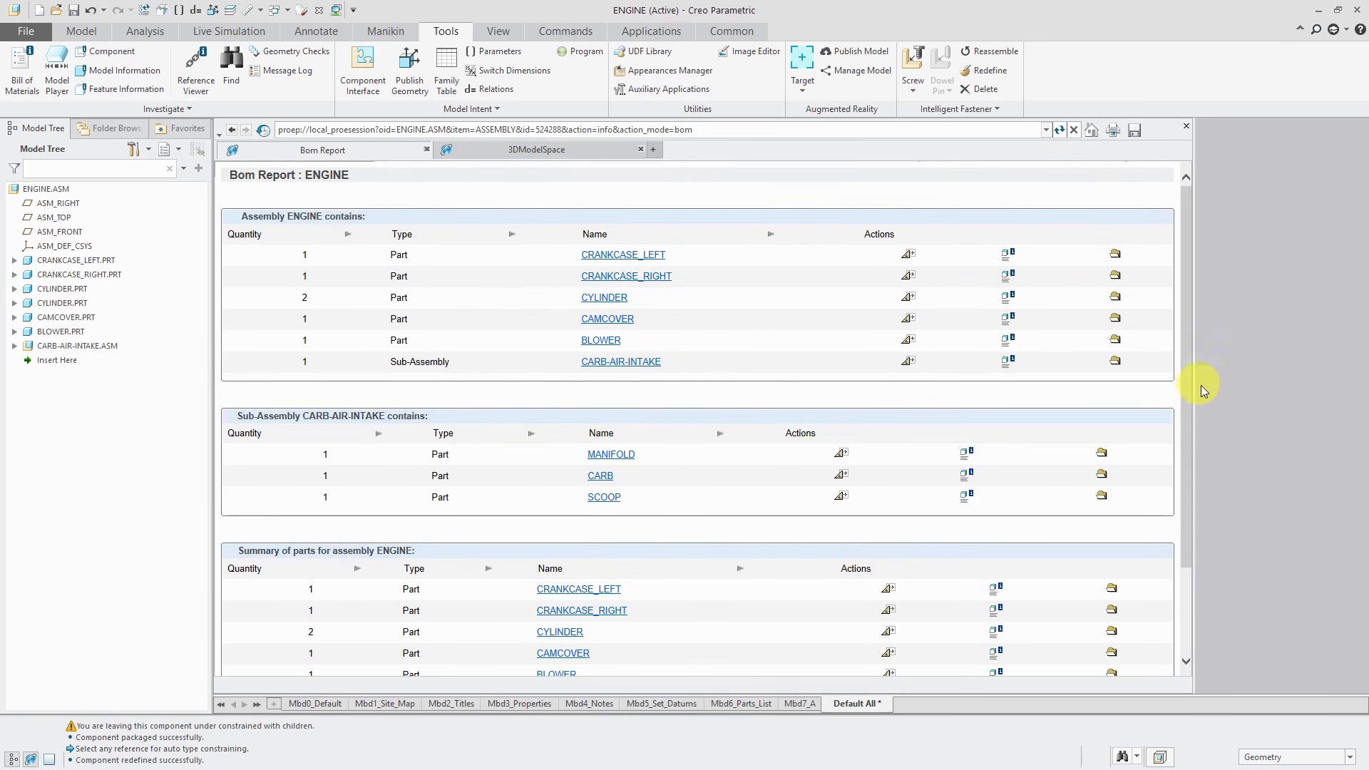